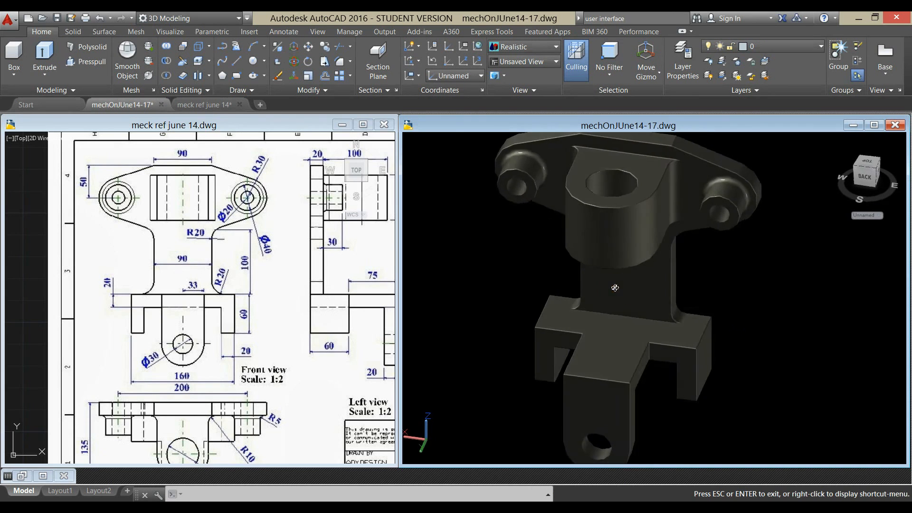
Step: Examine the finished 3D bracket model and all views of its dimensioned reference drawing
{"action": "key", "text": "Escape"}
{"action": "middle_click_drag", "start_coordinate": [689, 283], "coordinate": [683, 290]}
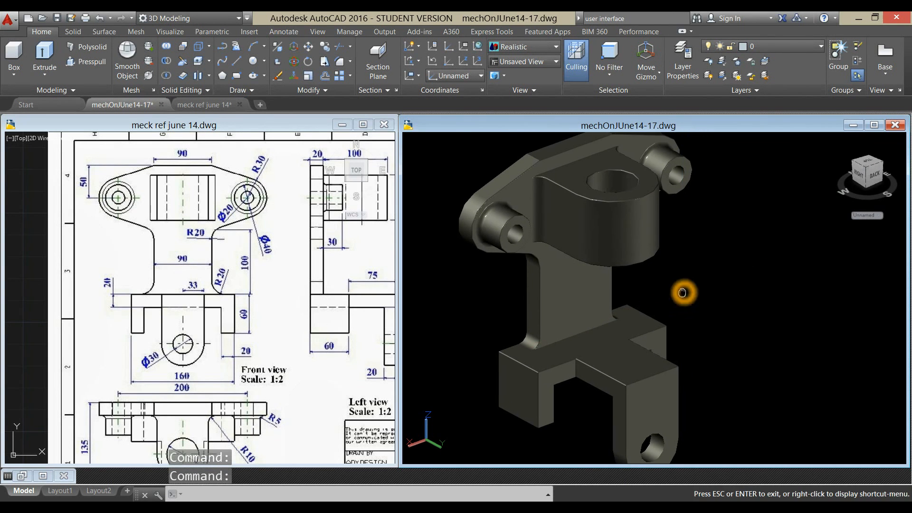
{"action": "left_click", "coordinate": [272, 286]}
{"action": "left_click", "coordinate": [272, 286]}
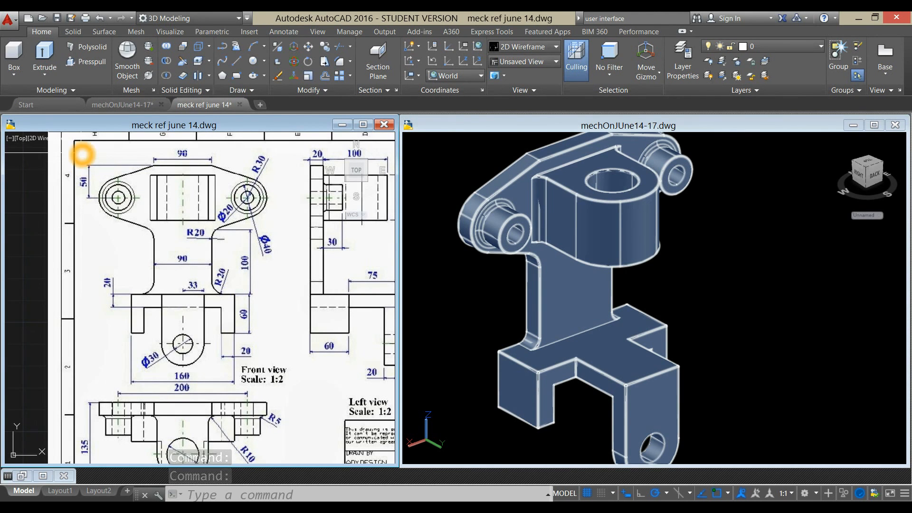
{"action": "left_click_drag", "start_coordinate": [87, 161], "coordinate": [92, 234]}
{"action": "scroll", "coordinate": [164, 266], "scroll_direction": "down", "scroll_amount": 5}
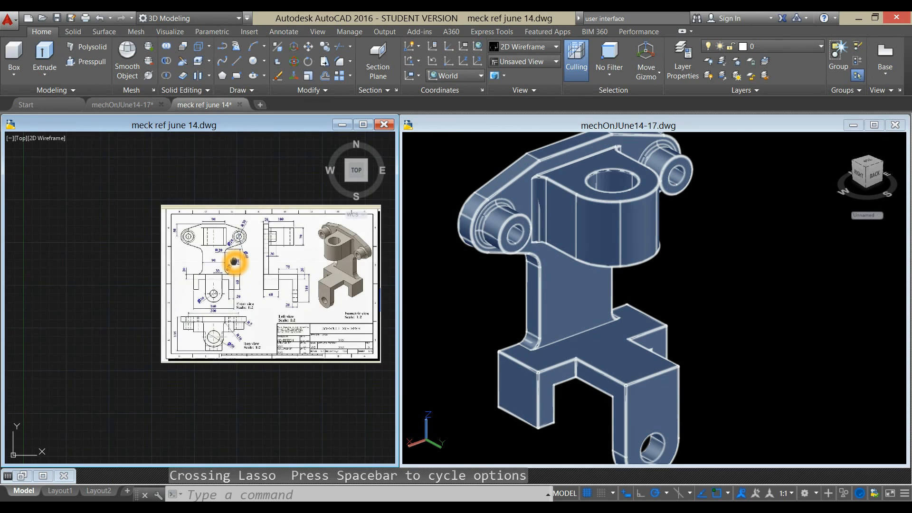
{"action": "scroll", "coordinate": [163, 269], "scroll_direction": "up", "scroll_amount": 2}
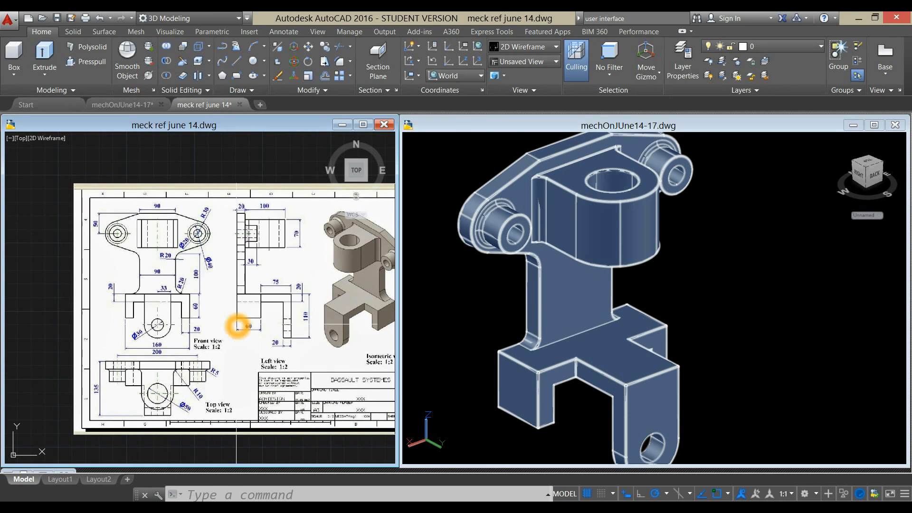
{"action": "left_click", "coordinate": [697, 238]}
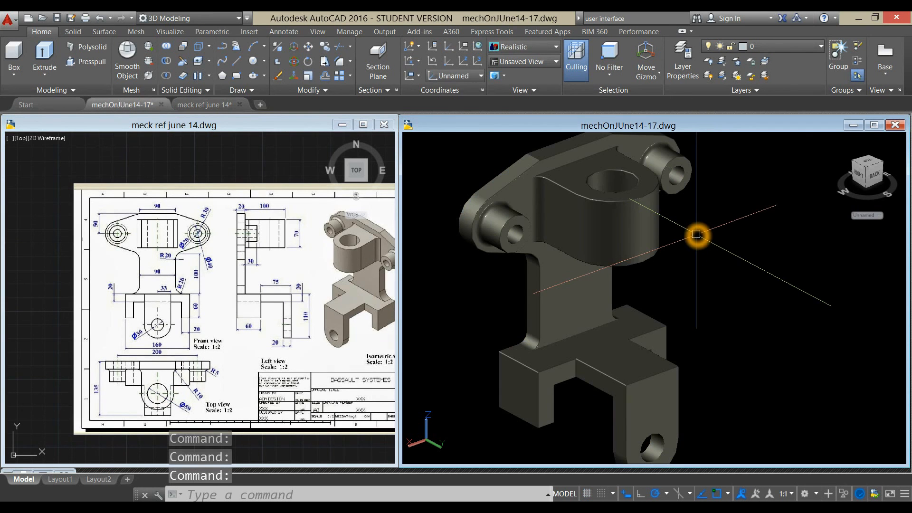
{"action": "key", "text": "Escape"}
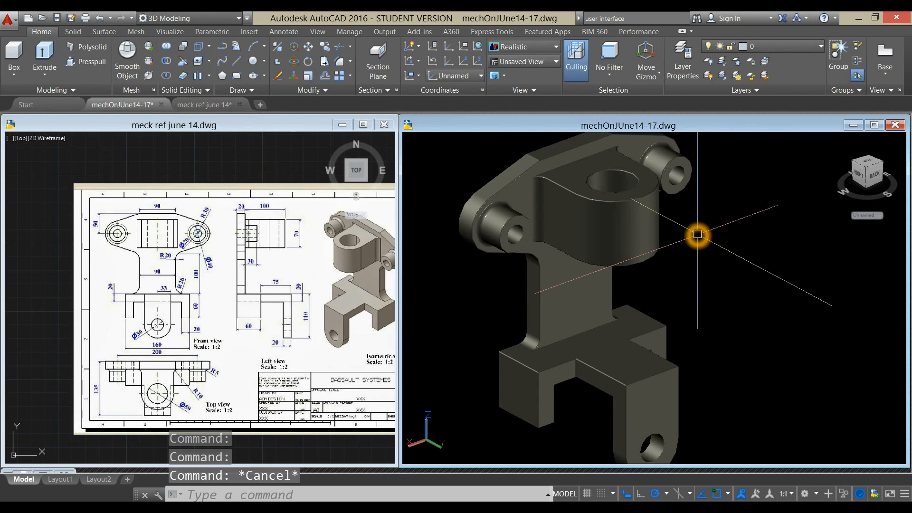
Step: Minimize the finished mechOnJUne14-17 model and start a new drawing from the acadiso3D template
{"action": "left_click", "coordinate": [853, 124]}
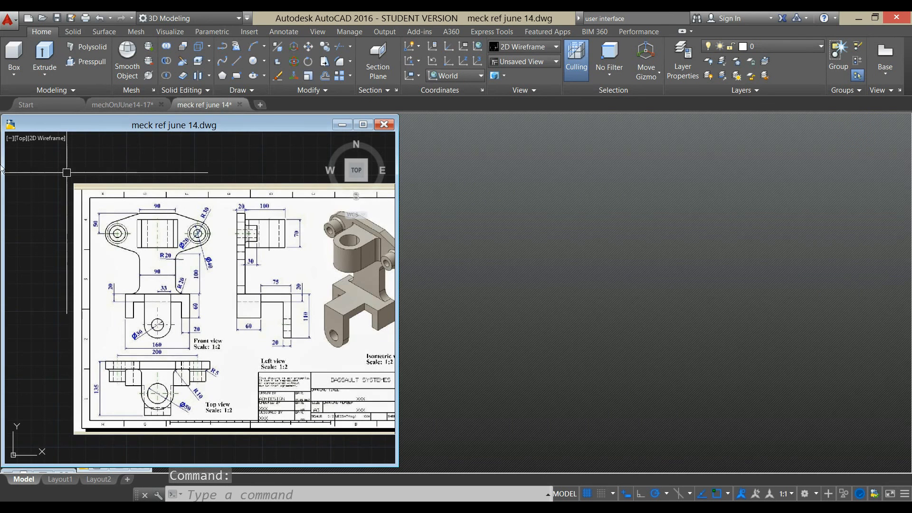
{"action": "left_click", "coordinate": [13, 30]}
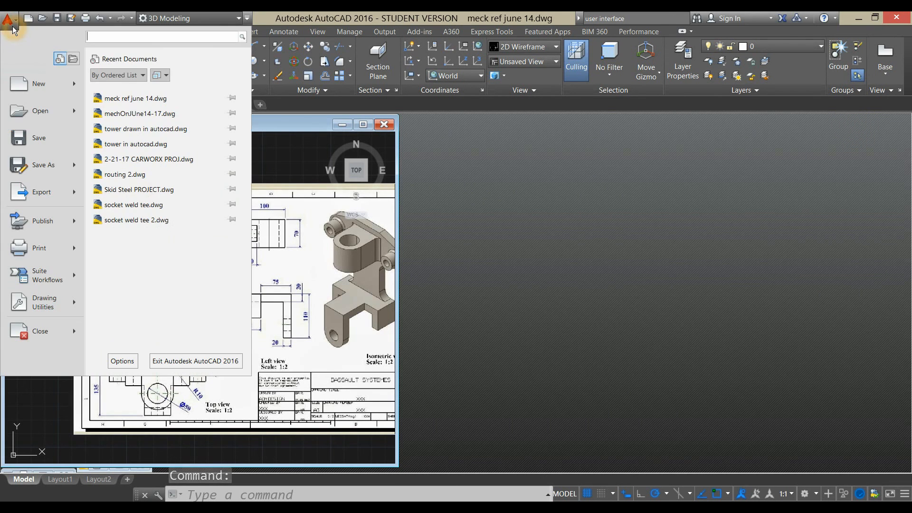
{"action": "mouse_move", "coordinate": [34, 91]}
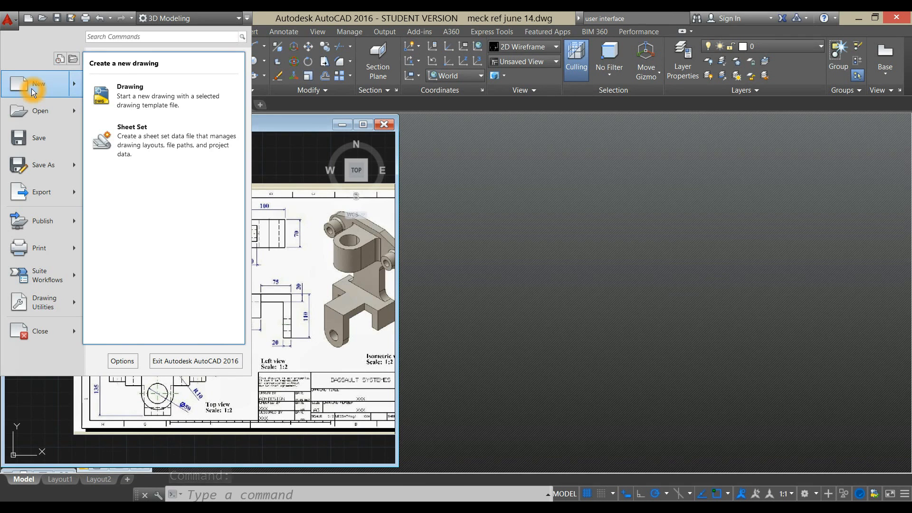
{"action": "left_click", "coordinate": [146, 90]}
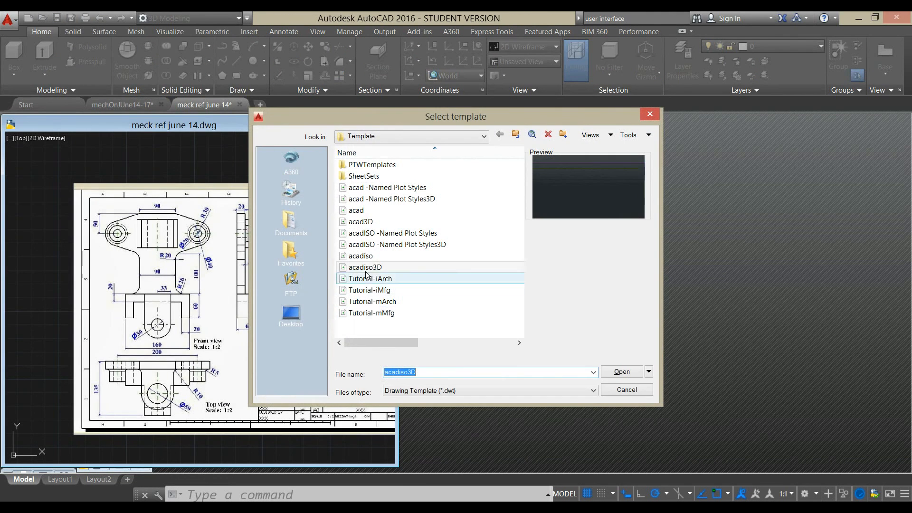
{"action": "left_click", "coordinate": [371, 269]}
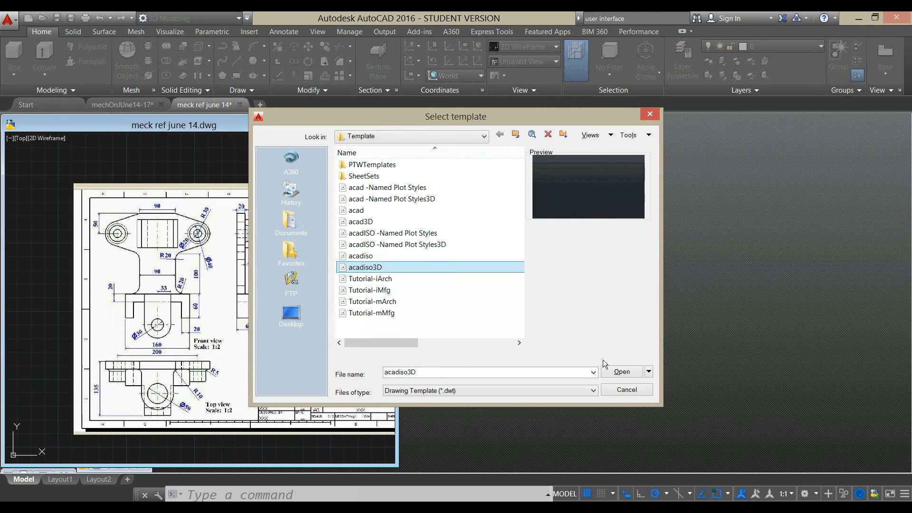
{"action": "left_click", "coordinate": [621, 371]}
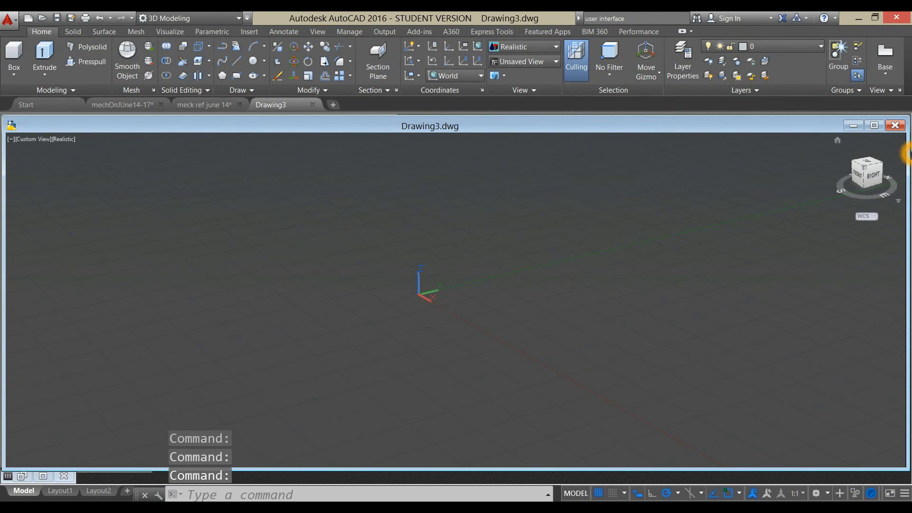
Step: Set the new drawing to parallel projection and tile it vertically, with the meck ref june 14 reference drawing on its left
{"action": "left_click", "coordinate": [898, 202]}
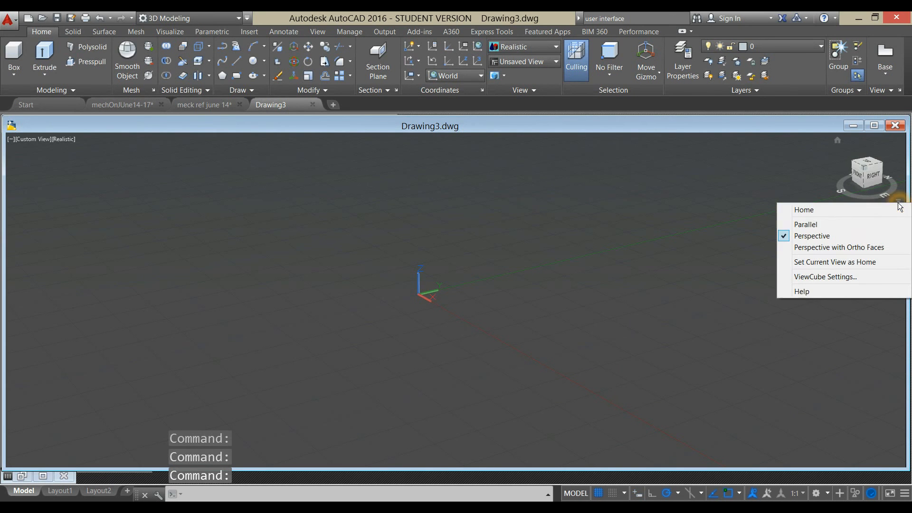
{"action": "left_click", "coordinate": [850, 226]}
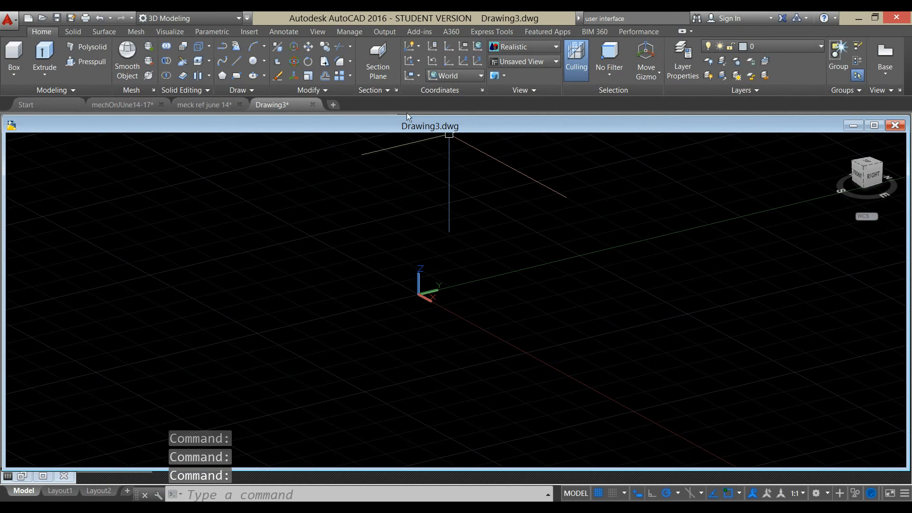
{"action": "left_click", "coordinate": [317, 32]}
{"action": "left_click", "coordinate": [421, 61]}
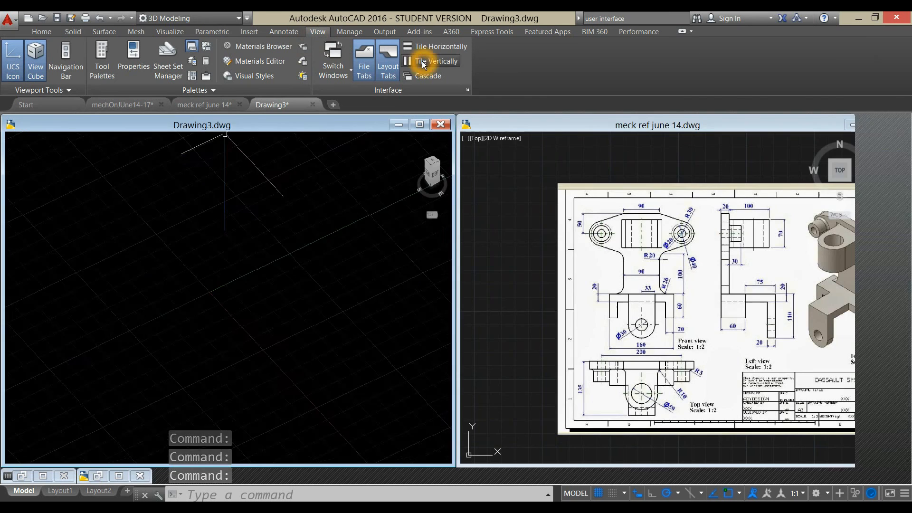
{"action": "left_click", "coordinate": [508, 184]}
{"action": "left_click", "coordinate": [424, 61]}
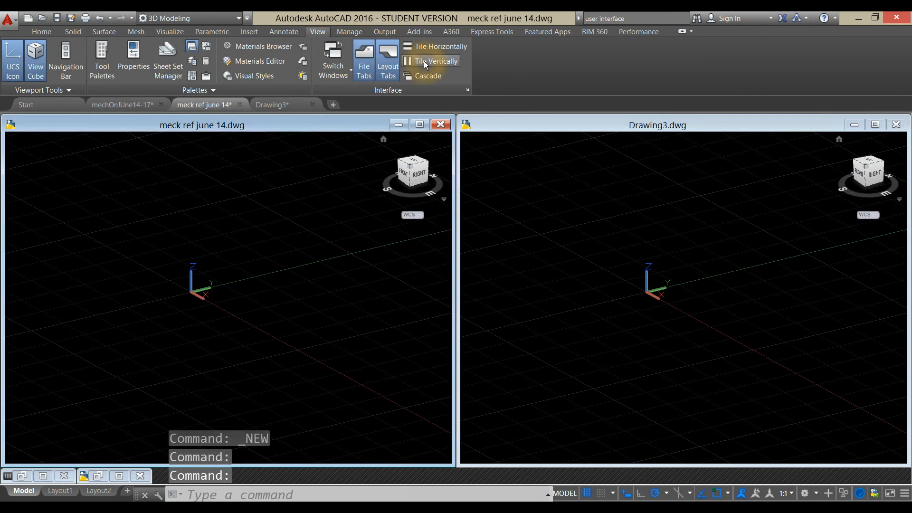
{"action": "middle_click_drag", "start_coordinate": [351, 222], "coordinate": [287, 215]}
{"action": "scroll", "coordinate": [287, 216], "scroll_direction": "up", "scroll_amount": 2}
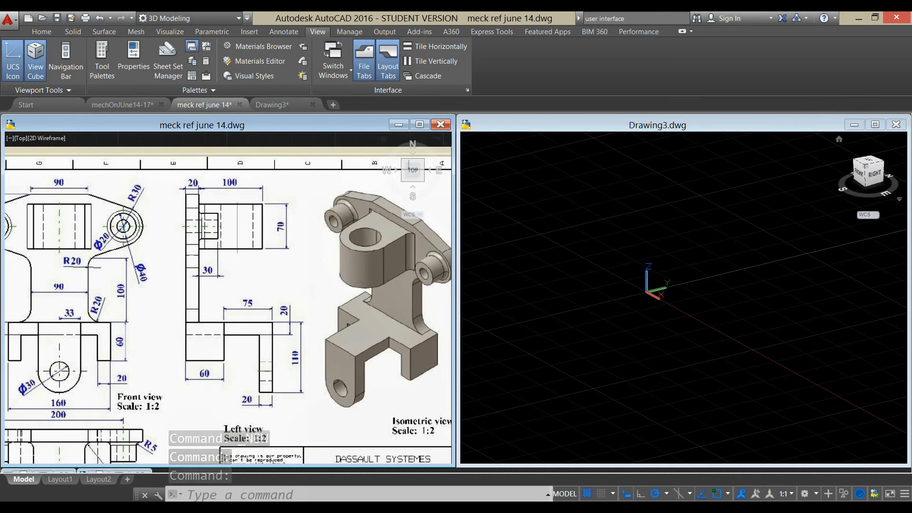
{"action": "left_click", "coordinate": [564, 243]}
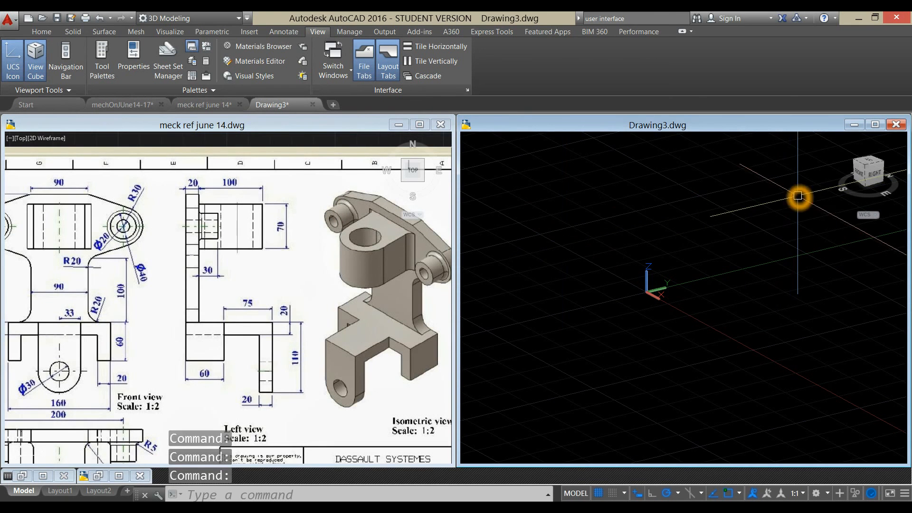
{"action": "left_click", "coordinate": [41, 32]}
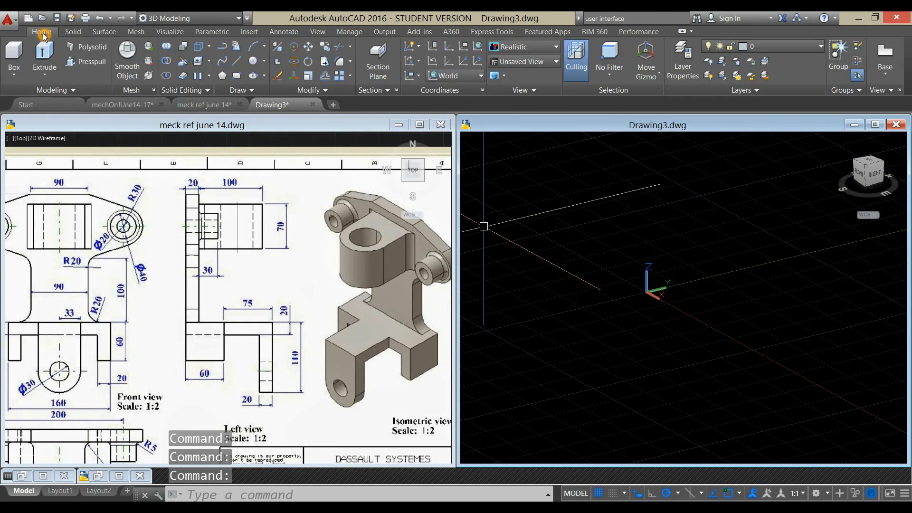
{"action": "left_click", "coordinate": [757, 423]}
{"action": "left_click", "coordinate": [751, 406]}
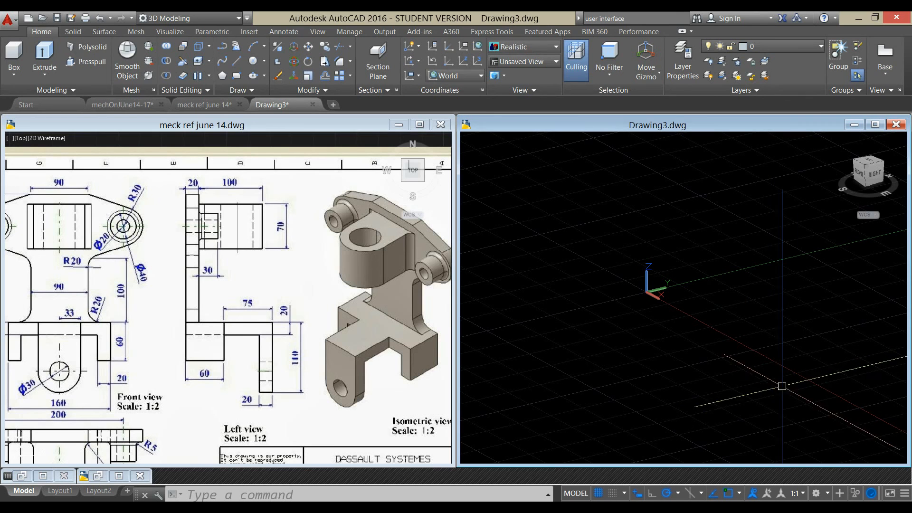
{"action": "left_click", "coordinate": [827, 496]}
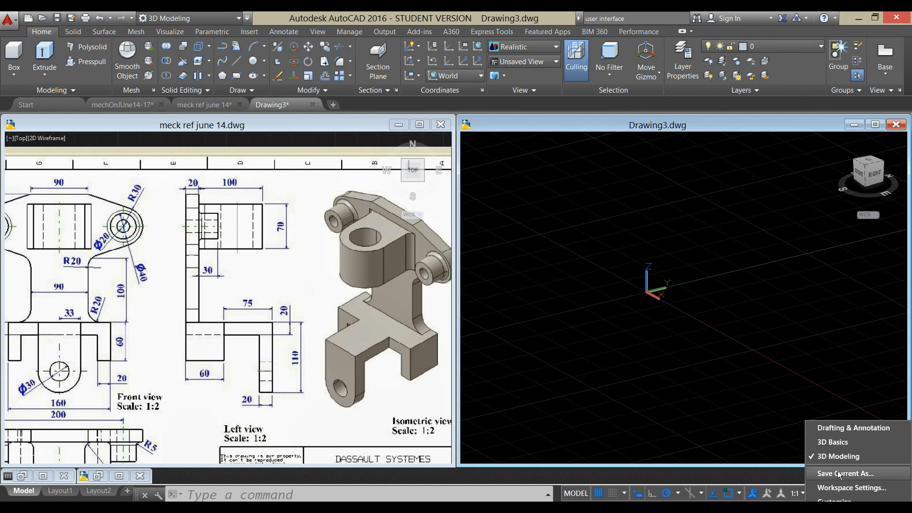
{"action": "left_click", "coordinate": [686, 411]}
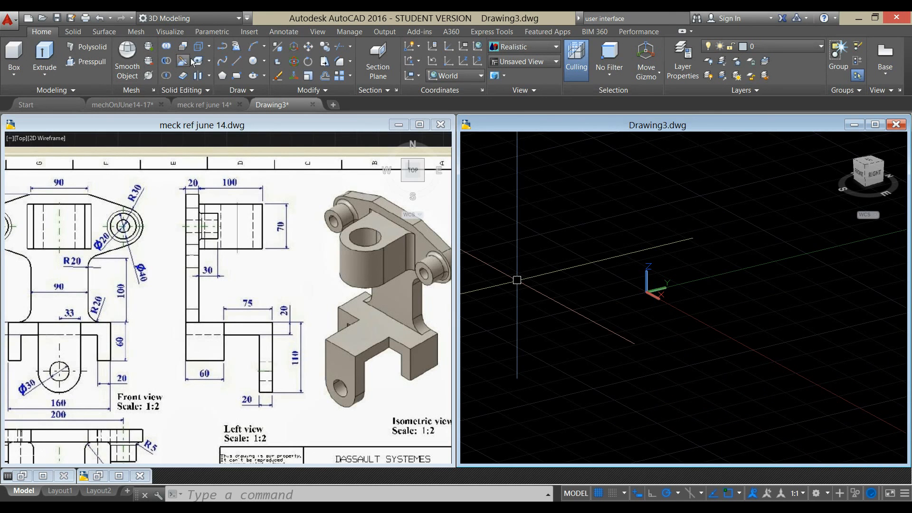
{"action": "left_click", "coordinate": [238, 19]}
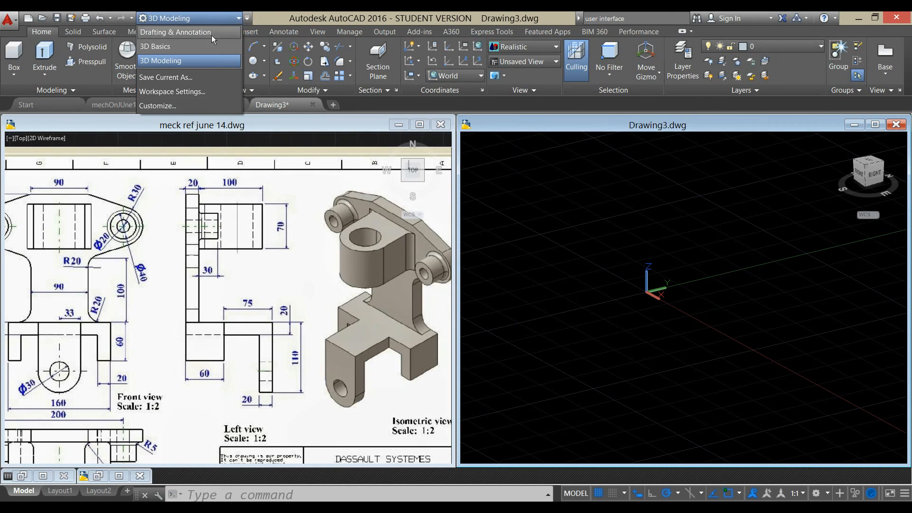
{"action": "left_click", "coordinate": [514, 178]}
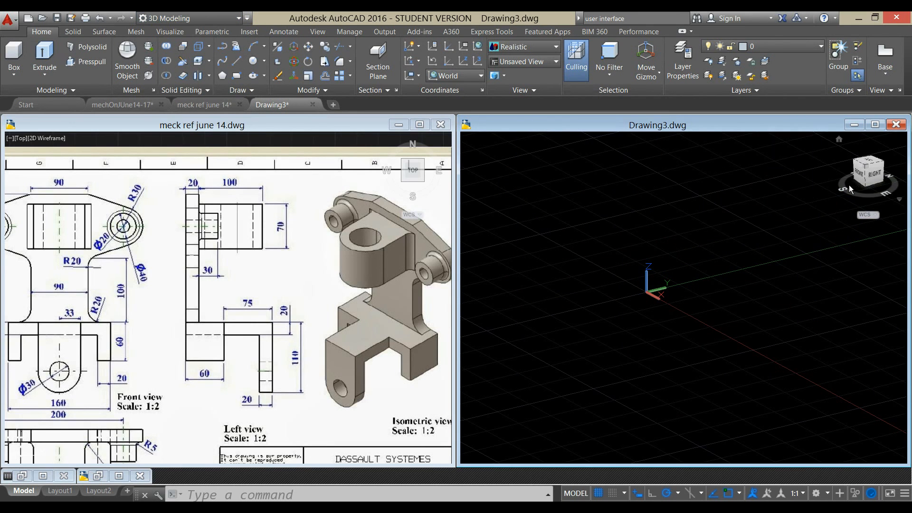
Step: Switch the new drawing to the Front view and align the UCS with that view
{"action": "left_click", "coordinate": [860, 175]}
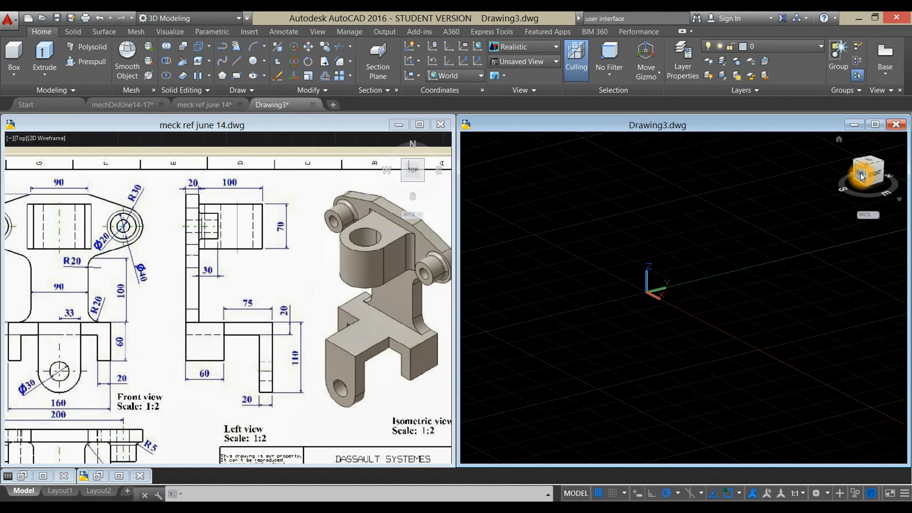
{"action": "left_click", "coordinate": [792, 237]}
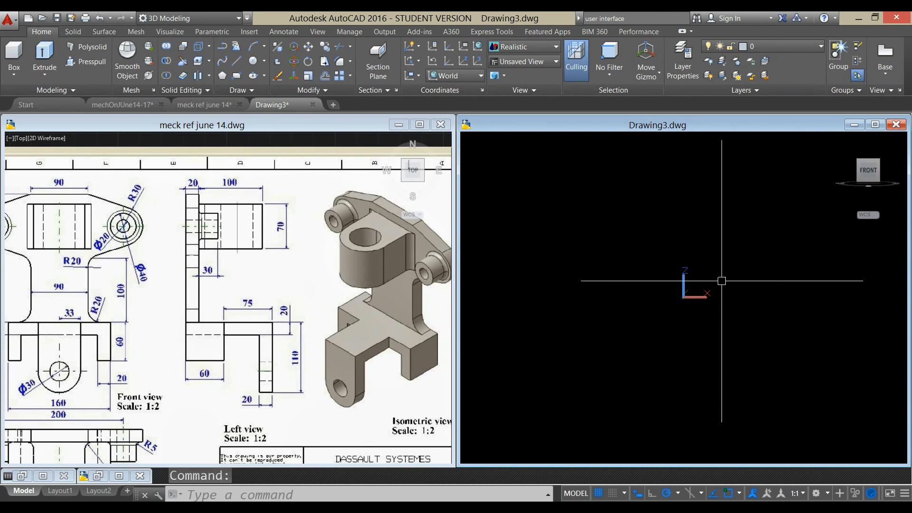
{"action": "left_click", "coordinate": [685, 267]}
{"action": "left_click", "coordinate": [667, 235]}
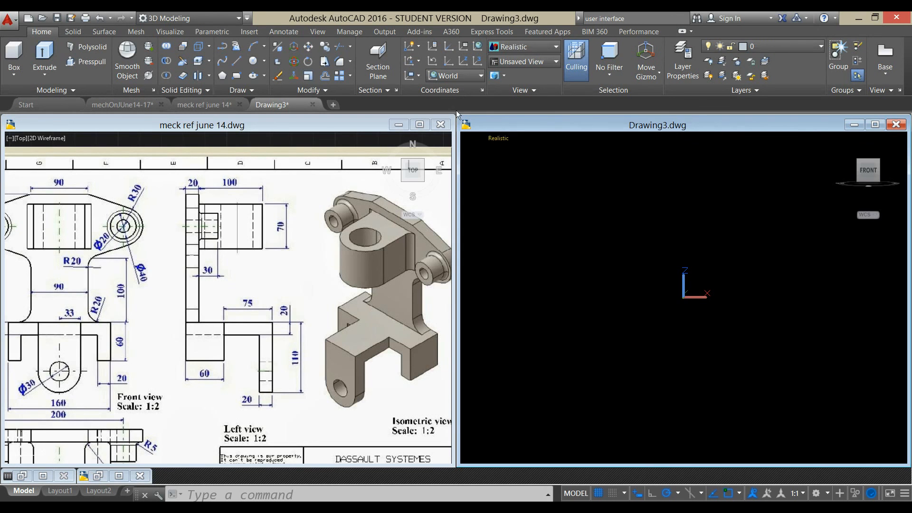
{"action": "left_click", "coordinate": [417, 76]}
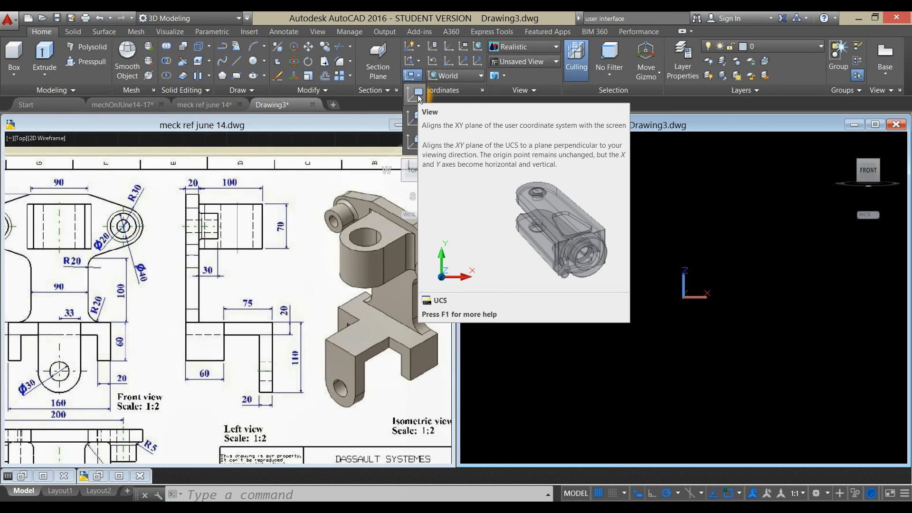
{"action": "left_click", "coordinate": [418, 95]}
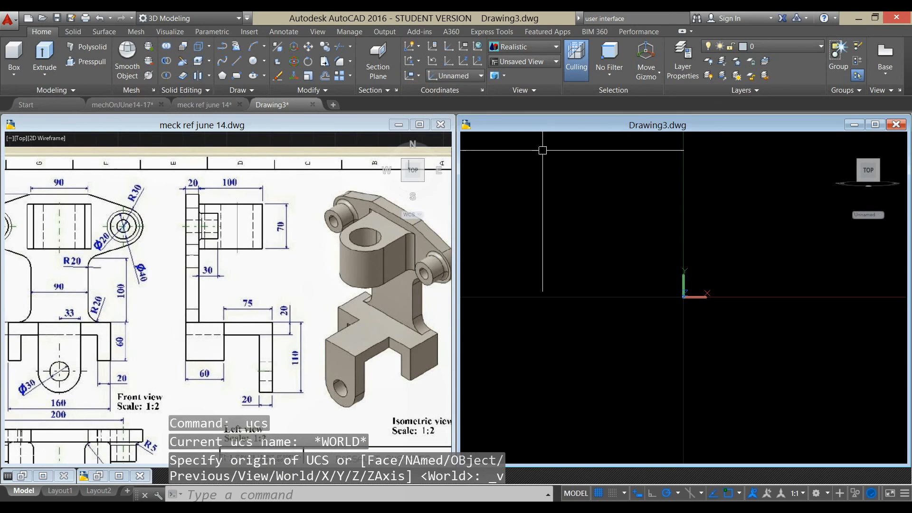
Step: Draw a horizontal line 90 long, up and to the right of the origin, as the top edge of the bracket's front profile
{"action": "middle_click_drag", "start_coordinate": [748, 277], "coordinate": [665, 269]}
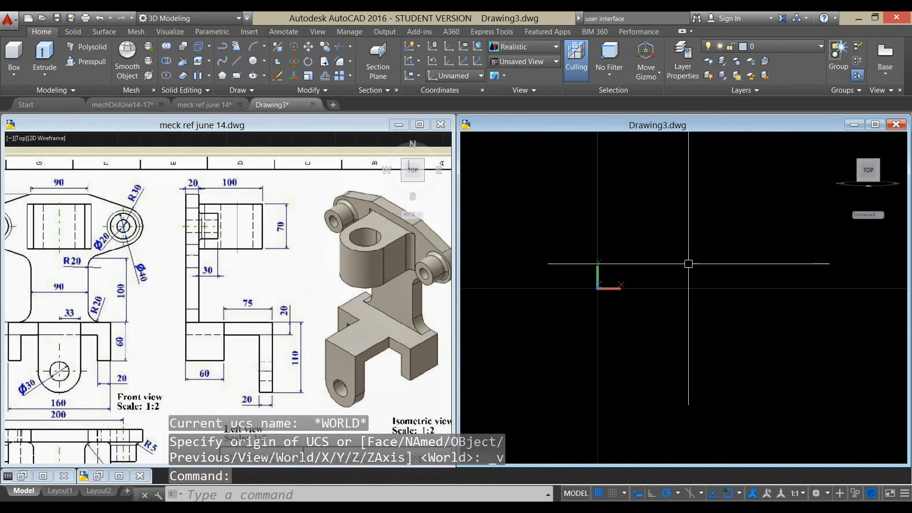
{"action": "left_click", "coordinate": [180, 285]}
{"action": "mouse_move", "coordinate": [181, 285]}
{"action": "middle_mouse_down"}
{"action": "mouse_move", "coordinate": [382, 287]}
{"action": "mouse_move", "coordinate": [342, 272]}
{"action": "middle_mouse_up"}
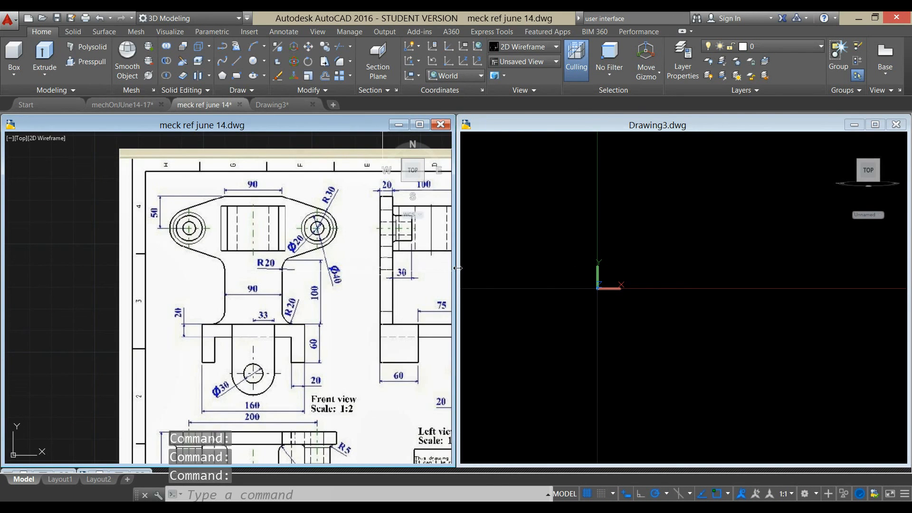
{"action": "left_click", "coordinate": [625, 232]}
{"action": "middle_click_drag", "start_coordinate": [625, 232], "coordinate": [552, 315]}
{"action": "scroll", "coordinate": [604, 282], "scroll_direction": "down", "scroll_amount": 5}
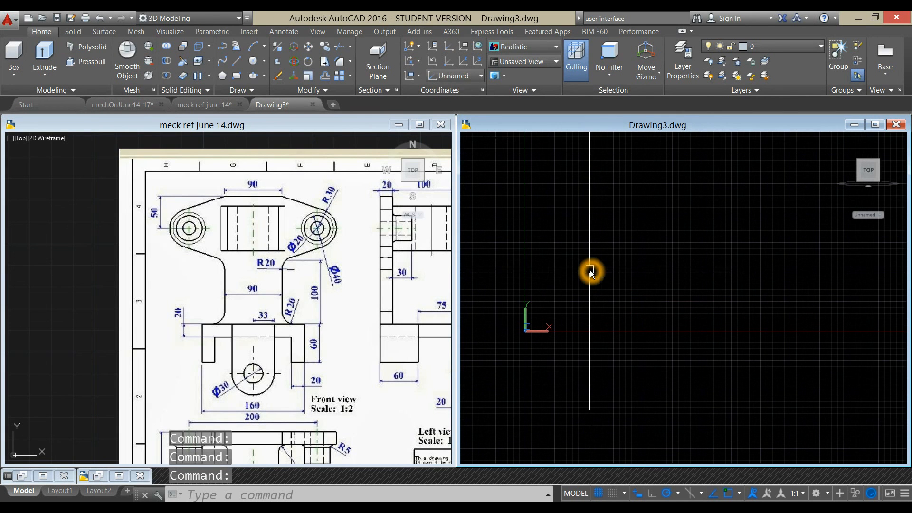
{"action": "type", "text": "L"}
{"action": "left_click", "coordinate": [628, 293]}
{"action": "left_click", "coordinate": [590, 219]}
{"action": "left_click", "coordinate": [639, 219]}
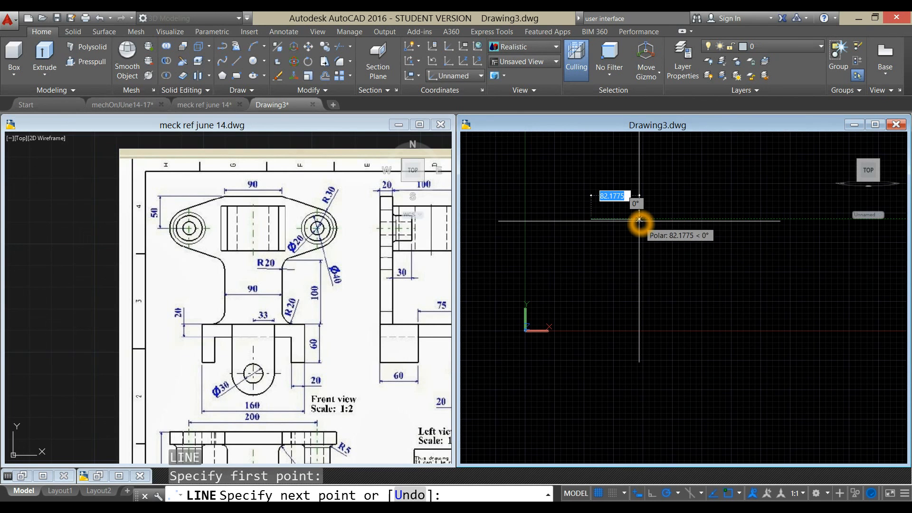
{"action": "type", "text": "90"}
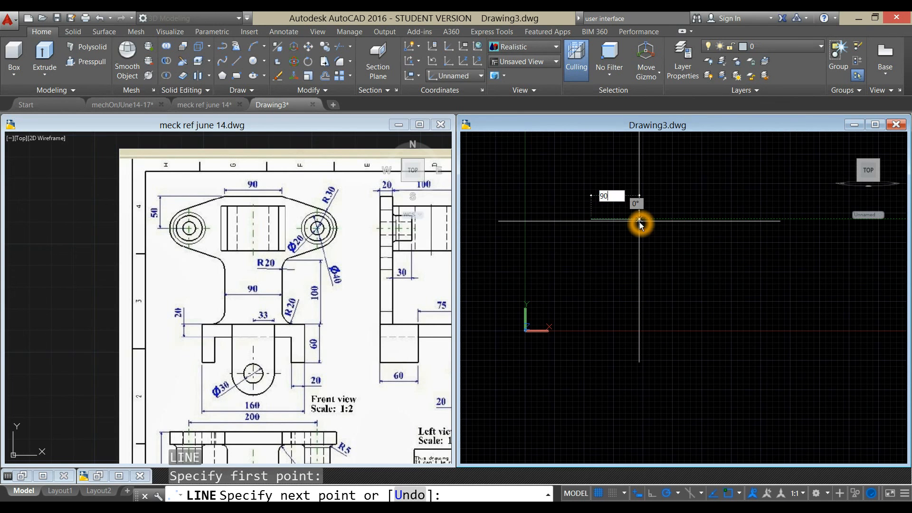
{"action": "key", "text": "Return"}
{"action": "right_click", "coordinate": [670, 245]}
{"action": "left_click", "coordinate": [686, 252]}
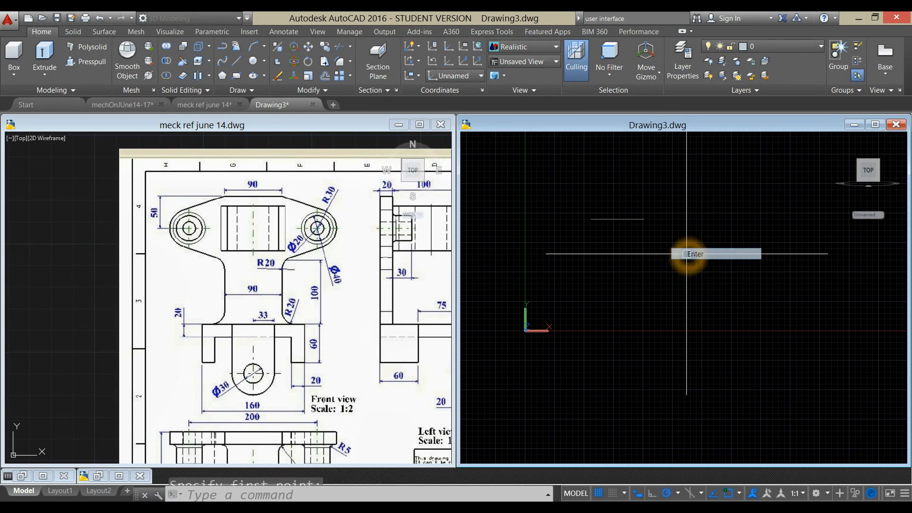
Step: Turn off the grid and draw a vertical line 50 long down from the midpoint of the top edge
{"action": "left_click", "coordinate": [598, 493]}
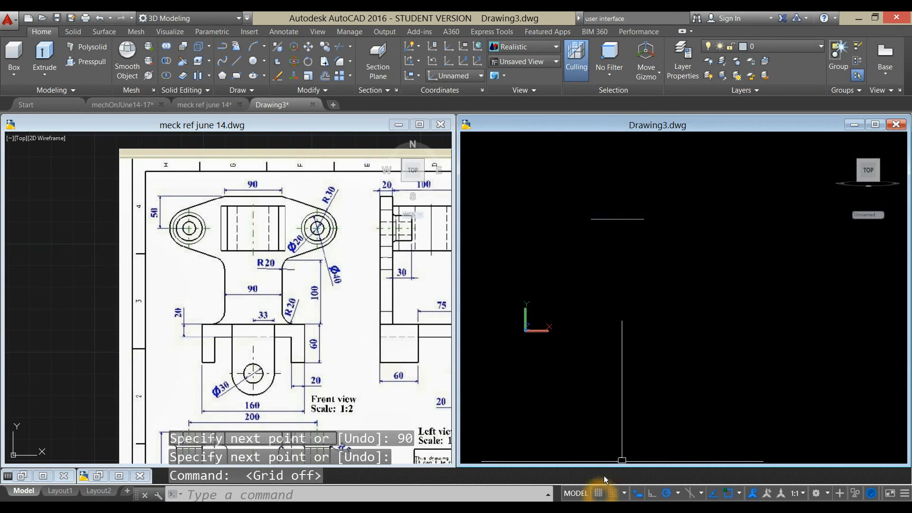
{"action": "right_click", "coordinate": [661, 221]}
{"action": "left_click", "coordinate": [685, 226]}
{"action": "left_click", "coordinate": [618, 219]}
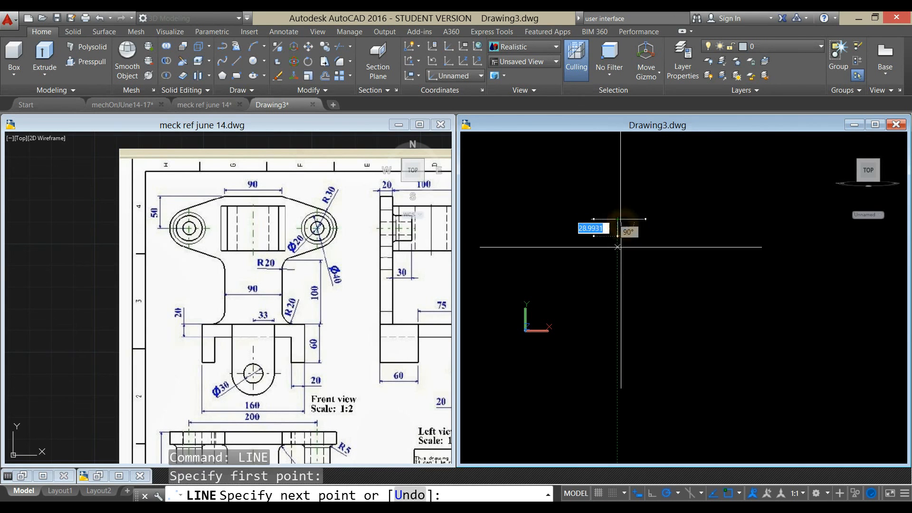
{"action": "type", "text": "5"}
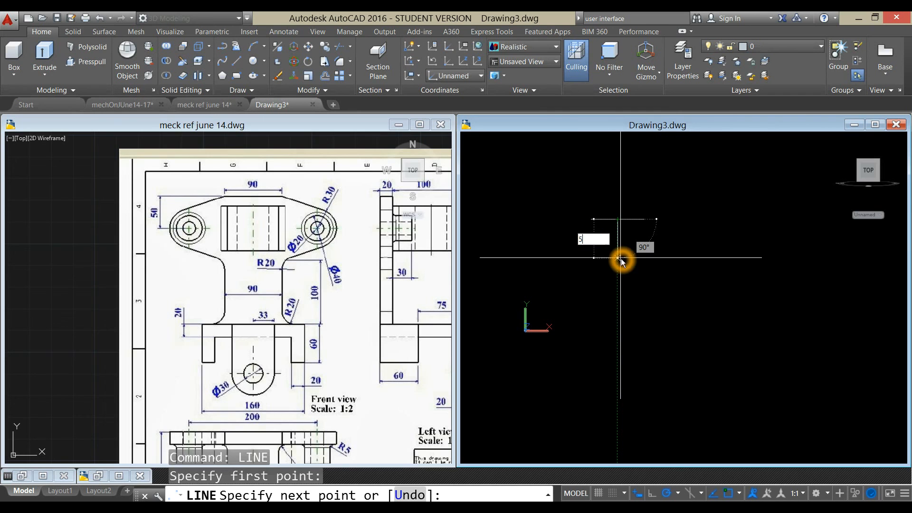
{"action": "key", "text": "Return"}
{"action": "right_click", "coordinate": [669, 220]}
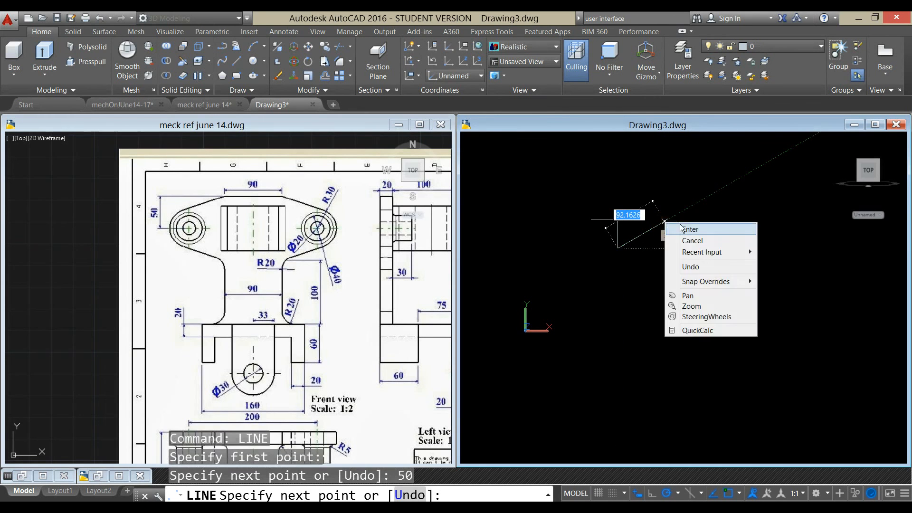
{"action": "left_click", "coordinate": [679, 222]}
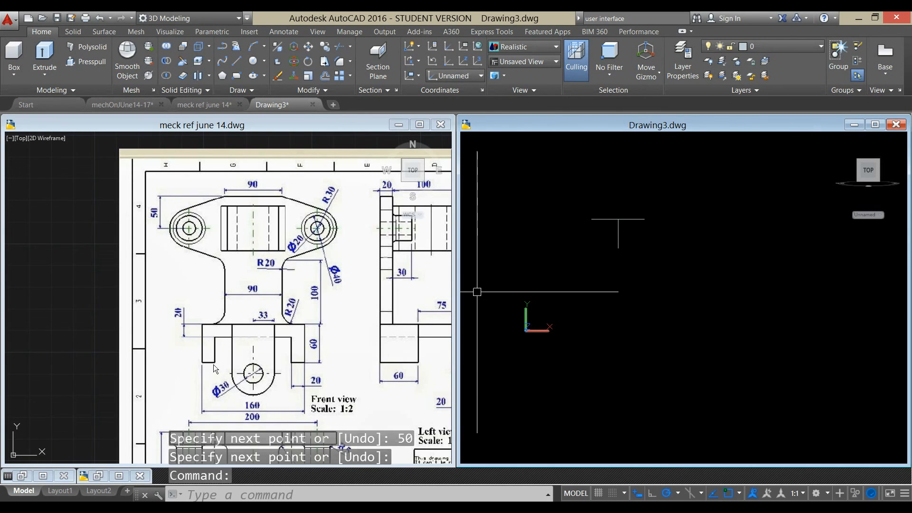
Step: Examine the front, top and left views of the reference drawing for the position and spacing of the two side bosses
{"action": "left_click", "coordinate": [189, 229]}
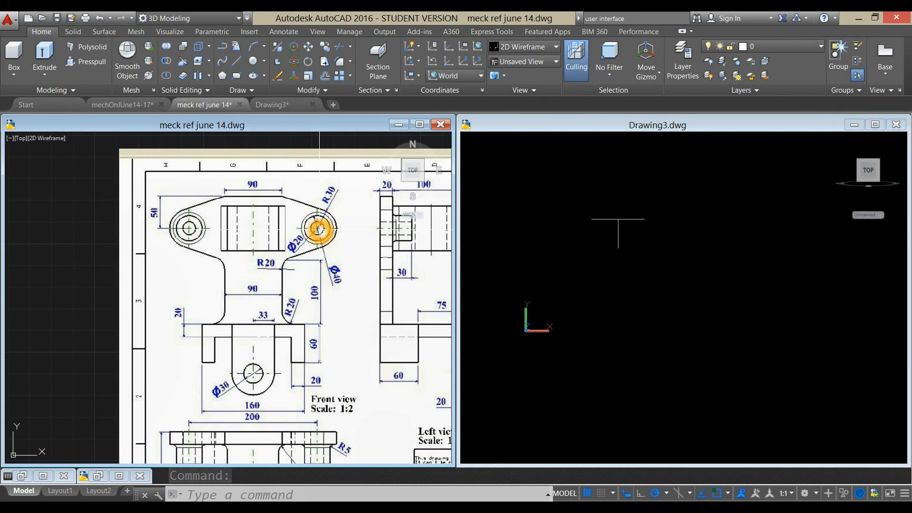
{"action": "middle_click_drag", "start_coordinate": [312, 352], "coordinate": [304, 272]}
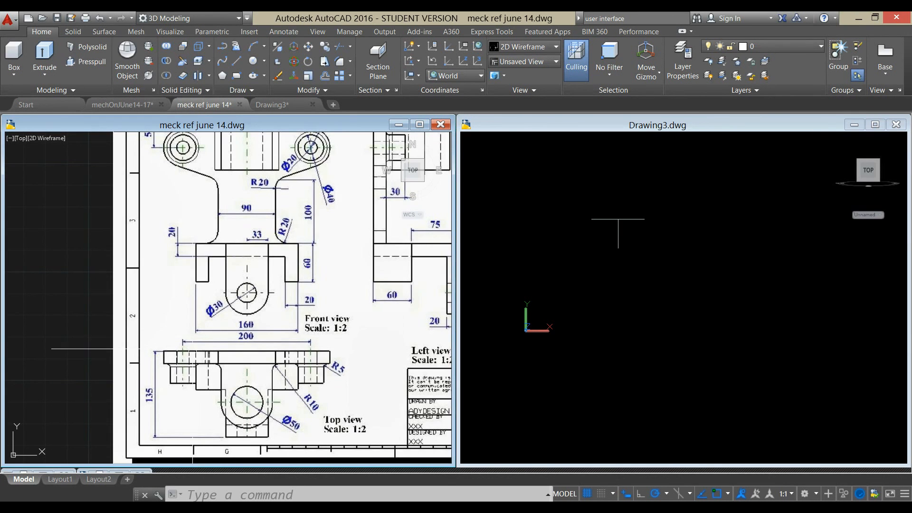
{"action": "middle_click_drag", "start_coordinate": [262, 347], "coordinate": [253, 358]}
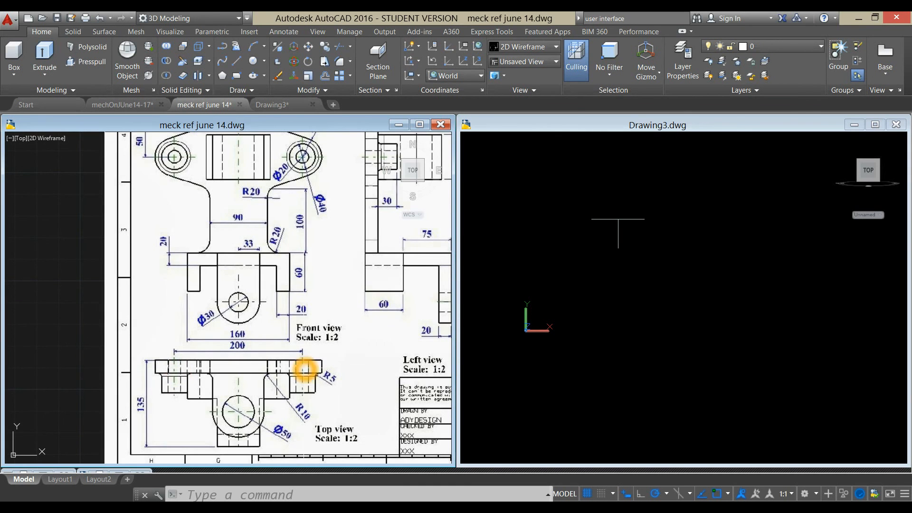
{"action": "scroll", "coordinate": [321, 338], "scroll_direction": "down", "scroll_amount": 2}
{"action": "middle_click_drag", "start_coordinate": [326, 336], "coordinate": [295, 371]}
{"action": "scroll", "coordinate": [303, 352], "scroll_direction": "up", "scroll_amount": 2}
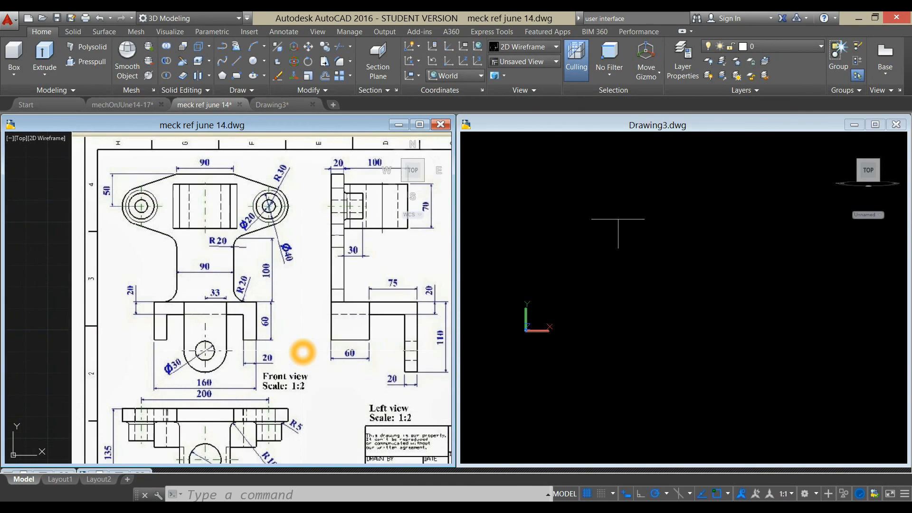
{"action": "left_click", "coordinate": [594, 302]}
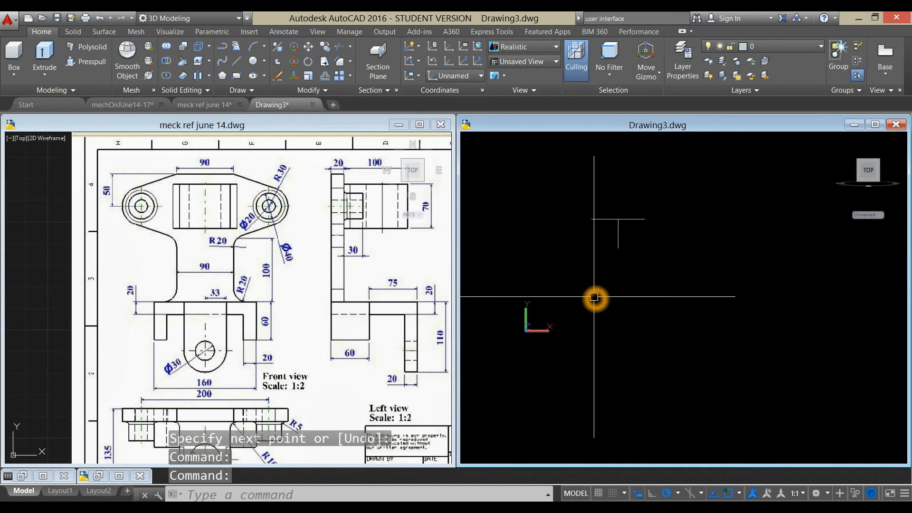
Step: Draw a horizontal line 200 long, starting 100 to the right of the vertical line's lower end and running left
{"action": "type", "text": "L"}
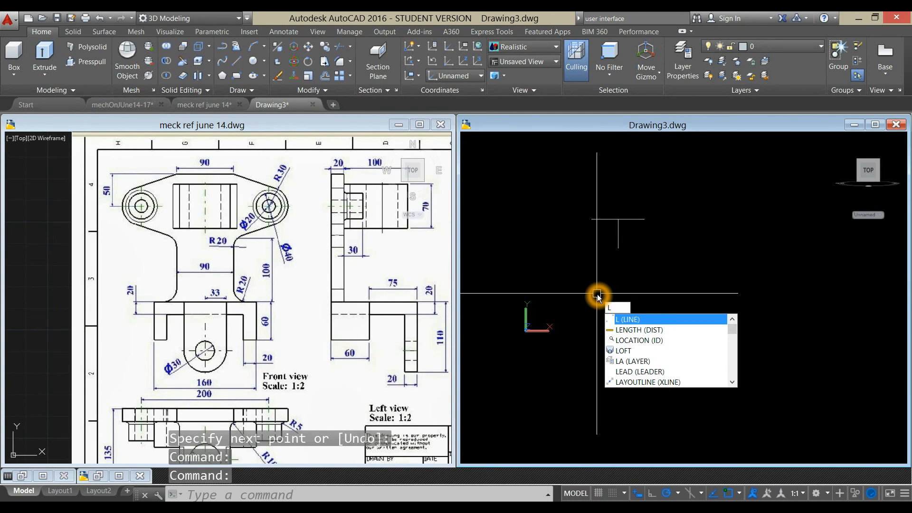
{"action": "key", "text": "Return"}
{"action": "left_click", "coordinate": [617, 248]}
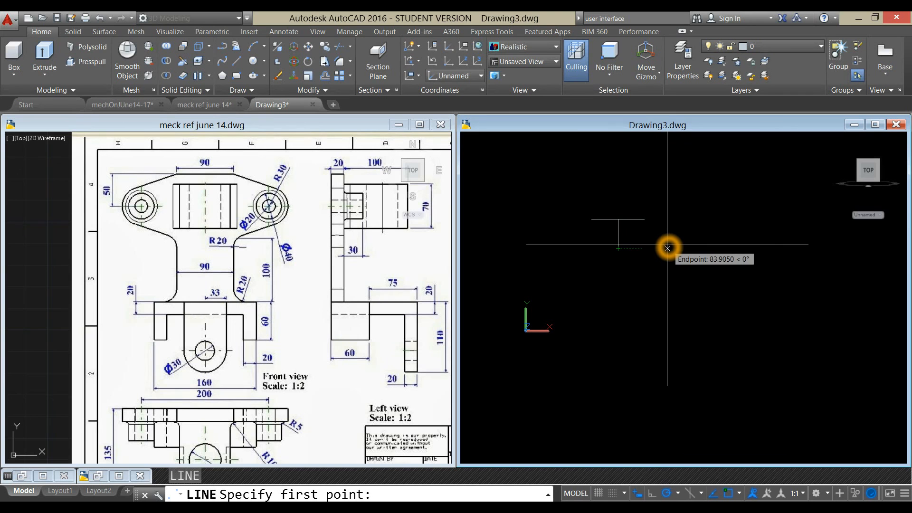
{"action": "type", "text": "100"}
{"action": "key", "text": "Return"}
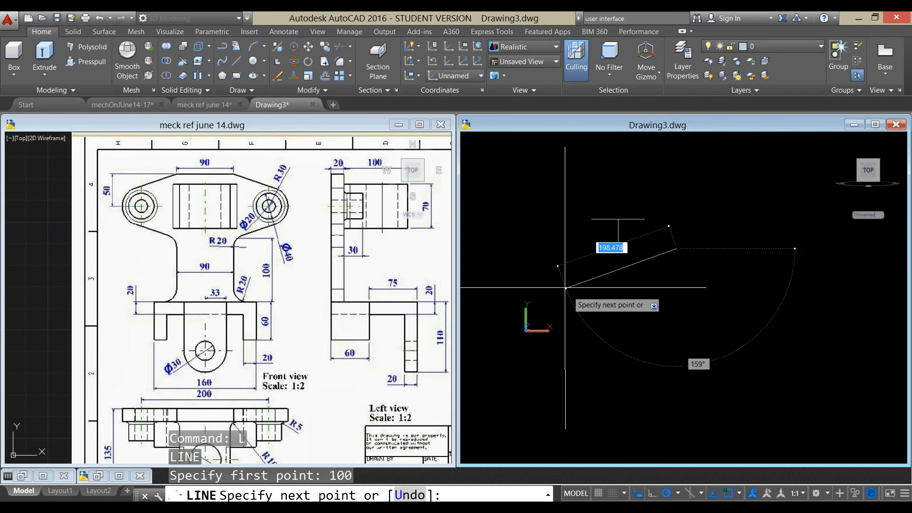
{"action": "left_click", "coordinate": [551, 253]}
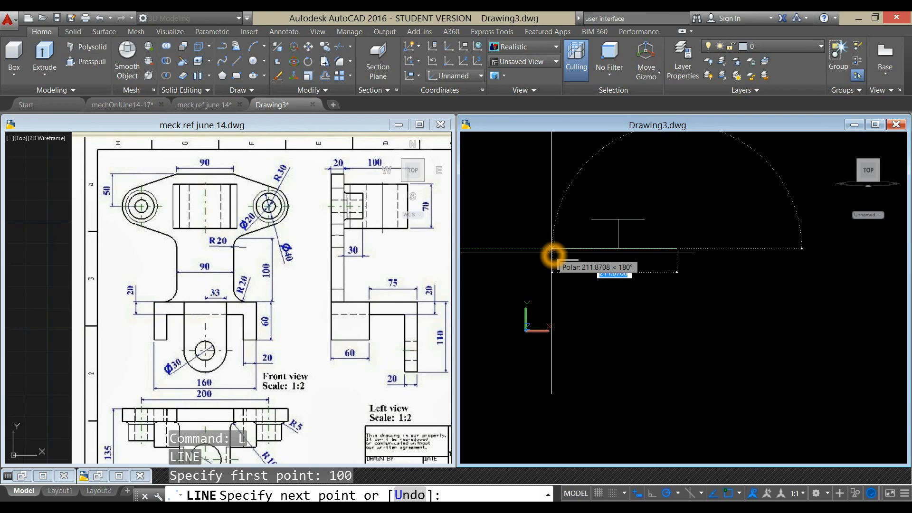
{"action": "type", "text": "200"}
{"action": "key", "text": "Return"}
{"action": "right_click", "coordinate": [610, 288]}
{"action": "left_click", "coordinate": [630, 294]}
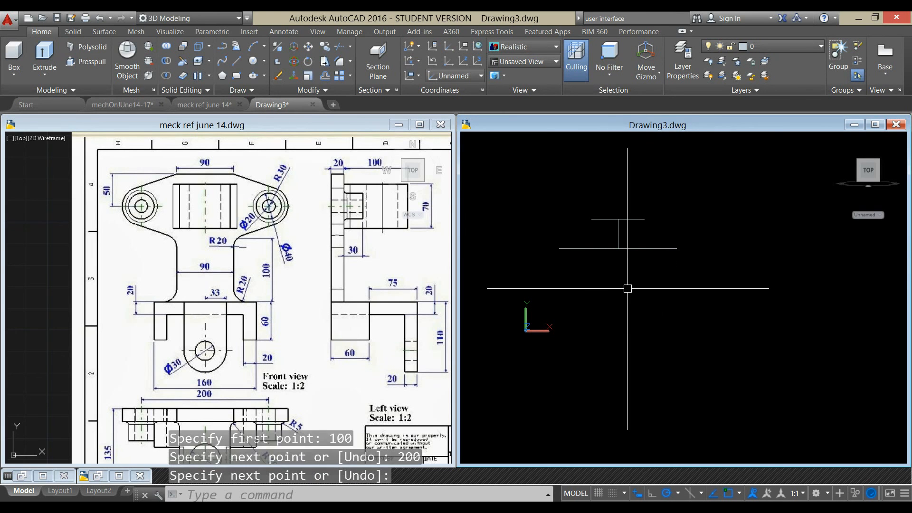
Step: Draw a circle of diameter 20 centred on the left end of the 200 long horizontal line
{"action": "left_click", "coordinate": [554, 207]}
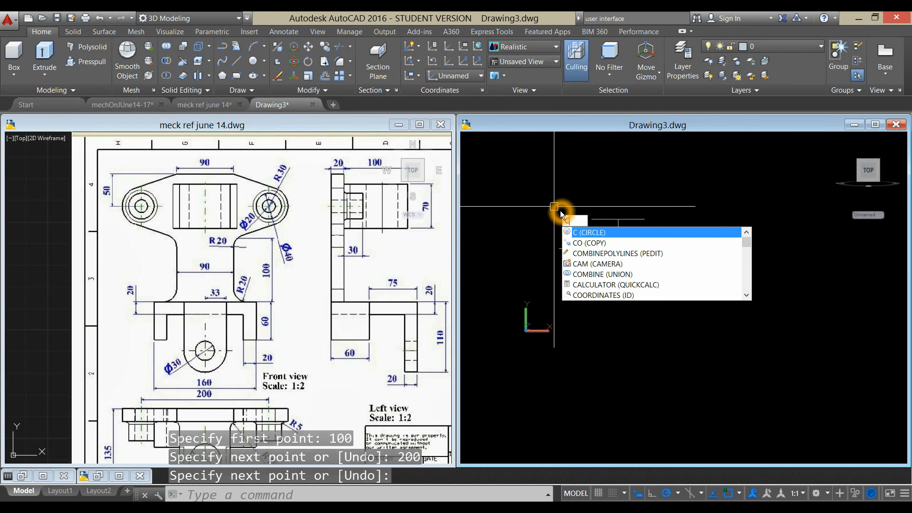
{"action": "left_click", "coordinate": [586, 234]}
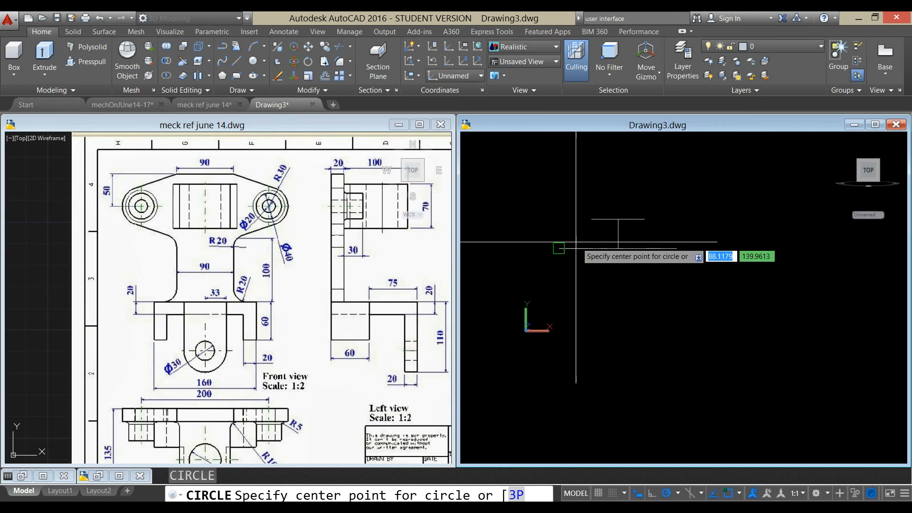
{"action": "left_click", "coordinate": [558, 249]}
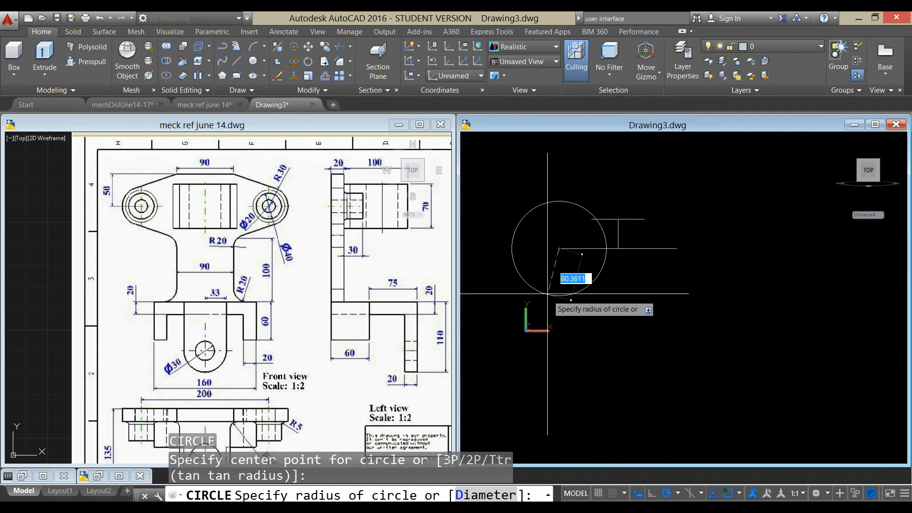
{"action": "type", "text": "d"}
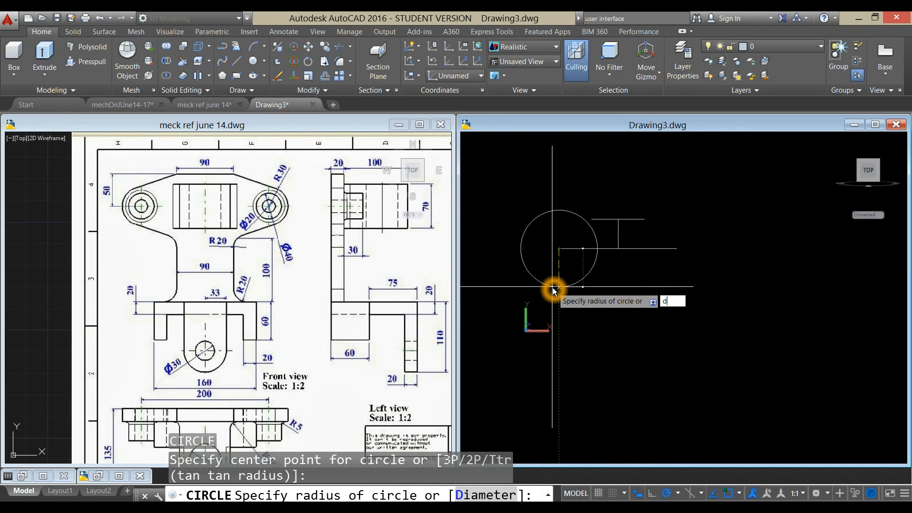
{"action": "key", "text": "Return"}
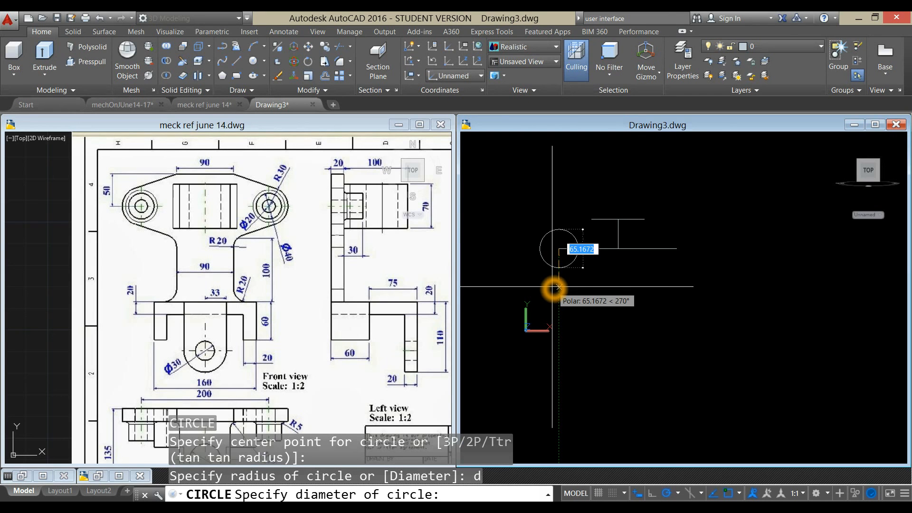
{"action": "type", "text": "20"}
{"action": "key", "text": "Return"}
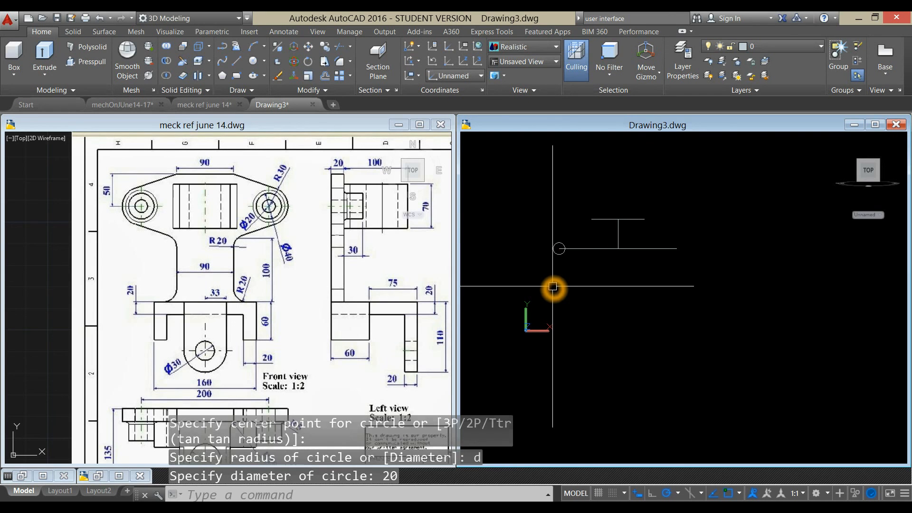
Step: Draw a concentric circle of diameter 40 around the diameter 20 circle
{"action": "right_click", "coordinate": [536, 224]}
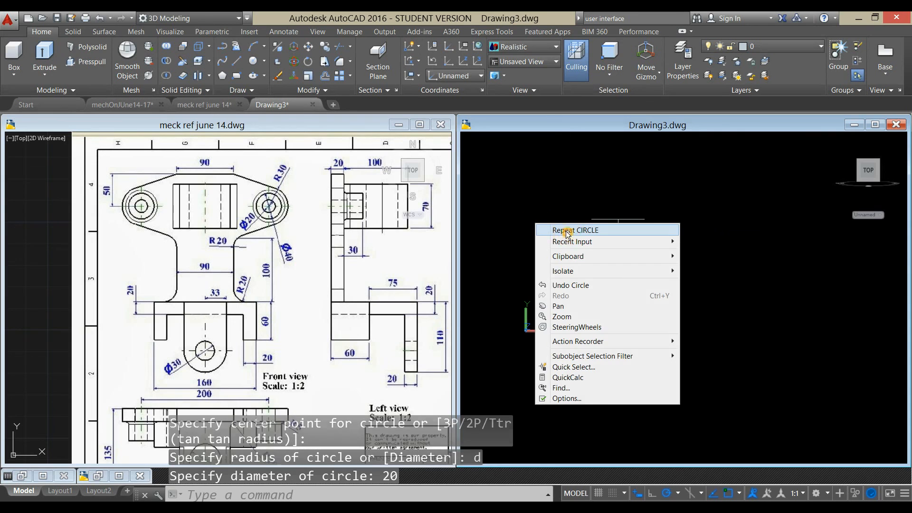
{"action": "left_click", "coordinate": [567, 230]}
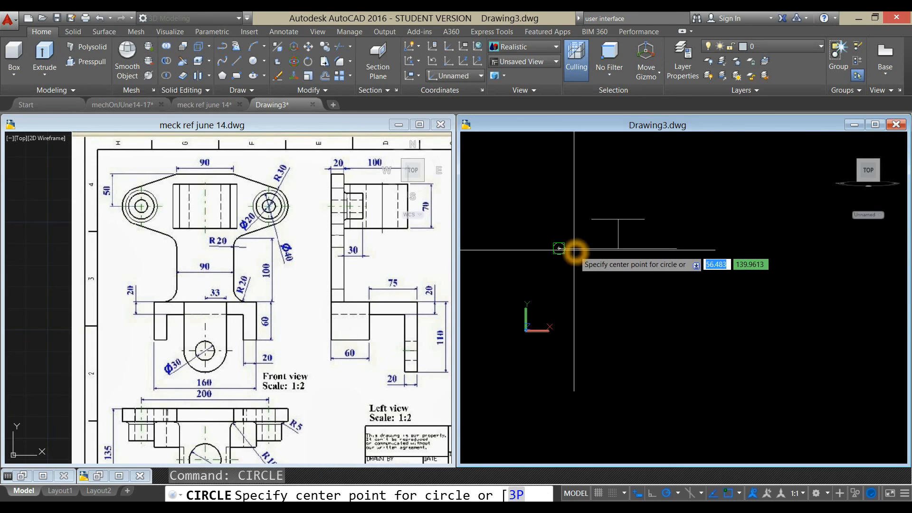
{"action": "left_click", "coordinate": [548, 247]}
{"action": "type", "text": "d"}
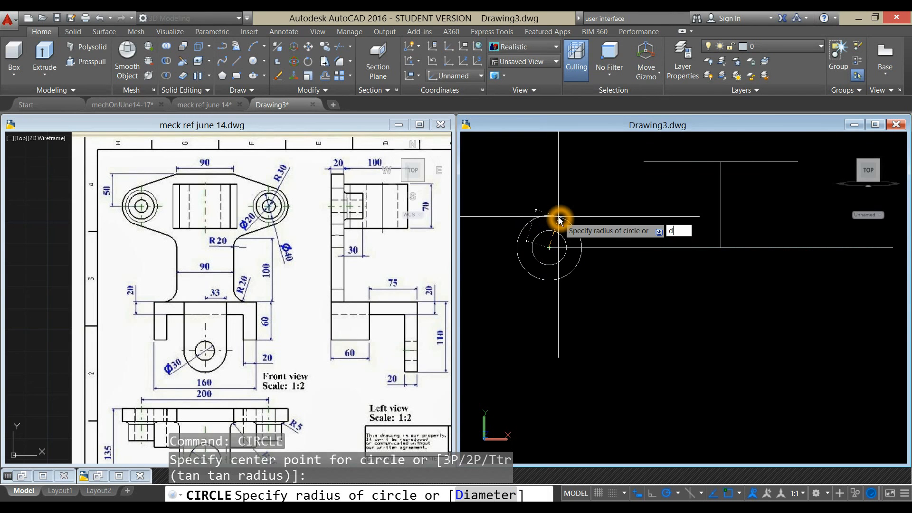
{"action": "key", "text": "Return"}
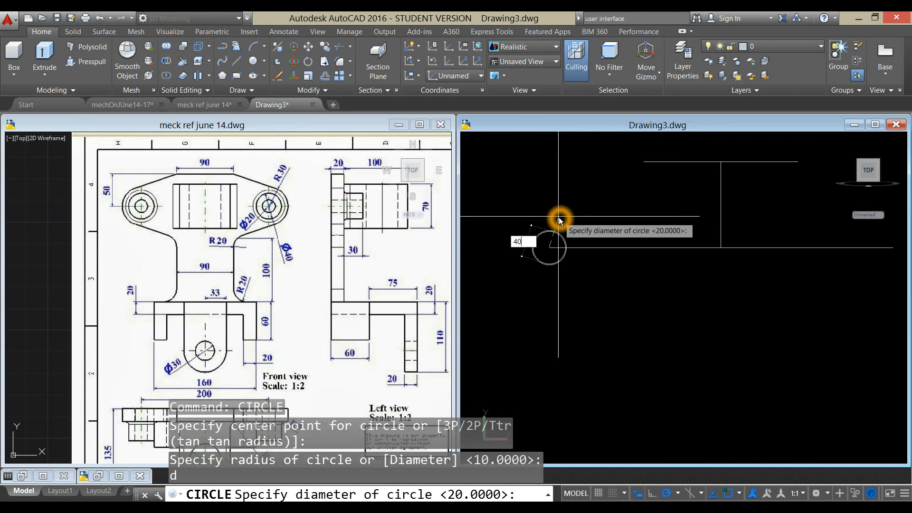
{"action": "key", "text": "Return"}
Step: Draw a third concentric circle of radius 30 at the same centre as the outer edge of the left boss
{"action": "middle_click_drag", "start_coordinate": [578, 228], "coordinate": [599, 267]}
{"action": "right_click", "coordinate": [600, 269]}
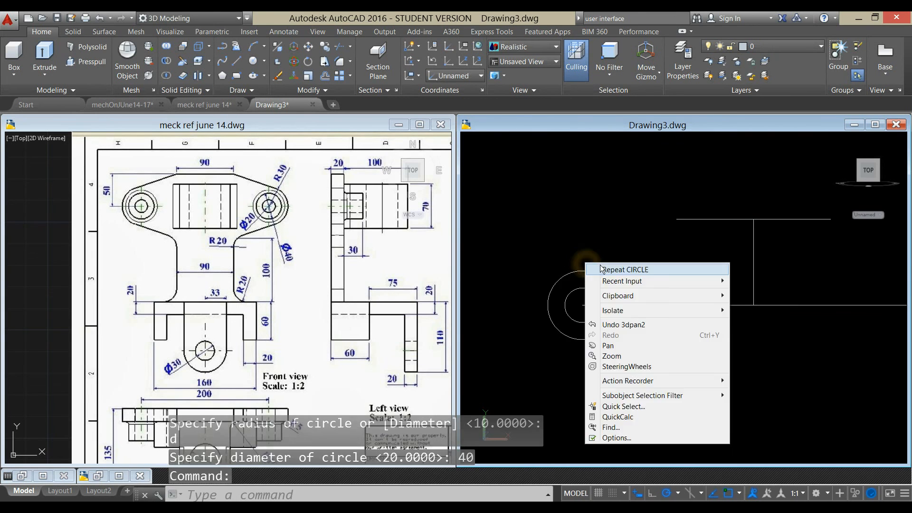
{"action": "left_click", "coordinate": [600, 269]}
{"action": "left_click", "coordinate": [582, 304]}
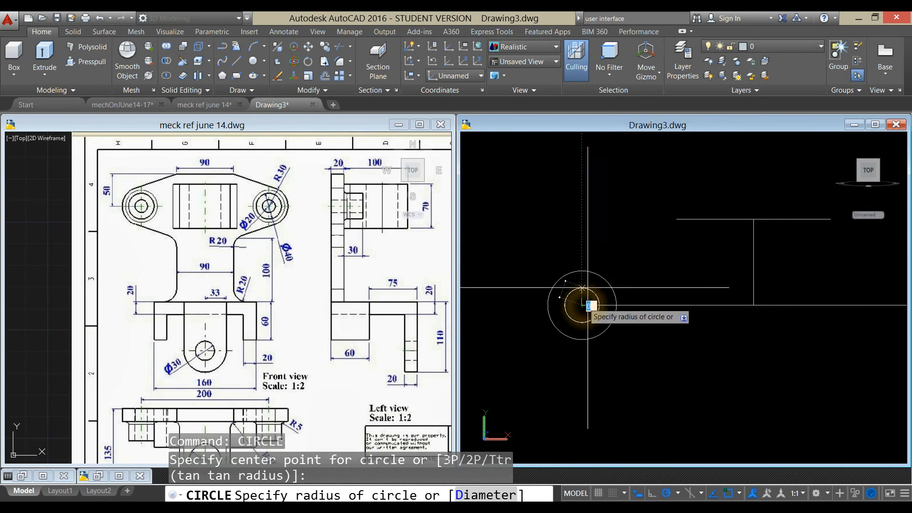
{"action": "left_click", "coordinate": [593, 254]}
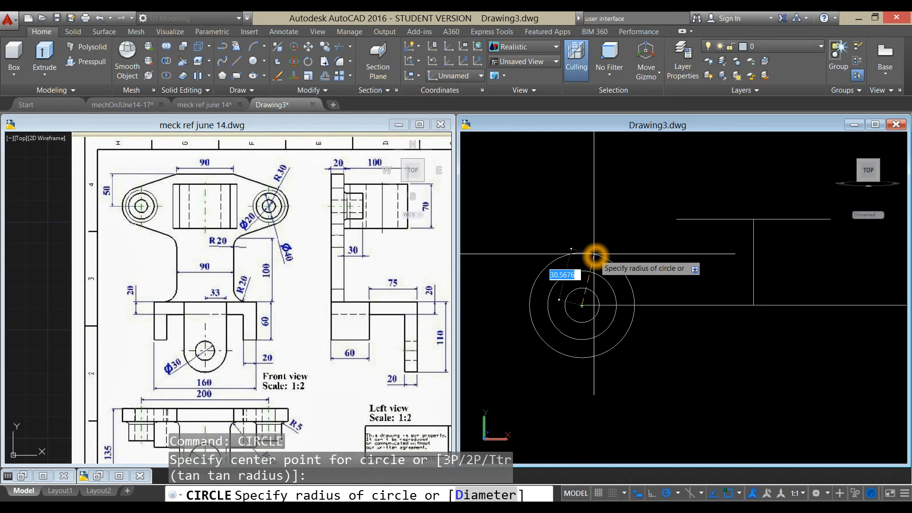
{"action": "type", "text": "30"}
{"action": "key", "text": "Return"}
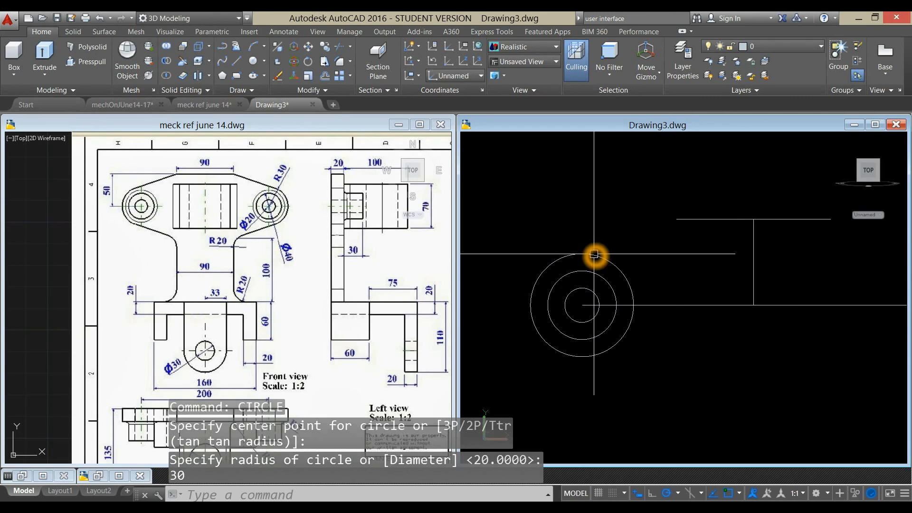
Step: Narrow the reference drawing's window and widen the Drawing3 window to fill the freed space
{"action": "scroll", "coordinate": [596, 256], "scroll_direction": "down", "scroll_amount": 3}
{"action": "mouse_move", "coordinate": [596, 285]}
{"action": "middle_mouse_down"}
{"action": "mouse_move", "coordinate": [549, 283]}
{"action": "mouse_move", "coordinate": [551, 264]}
{"action": "middle_mouse_up"}
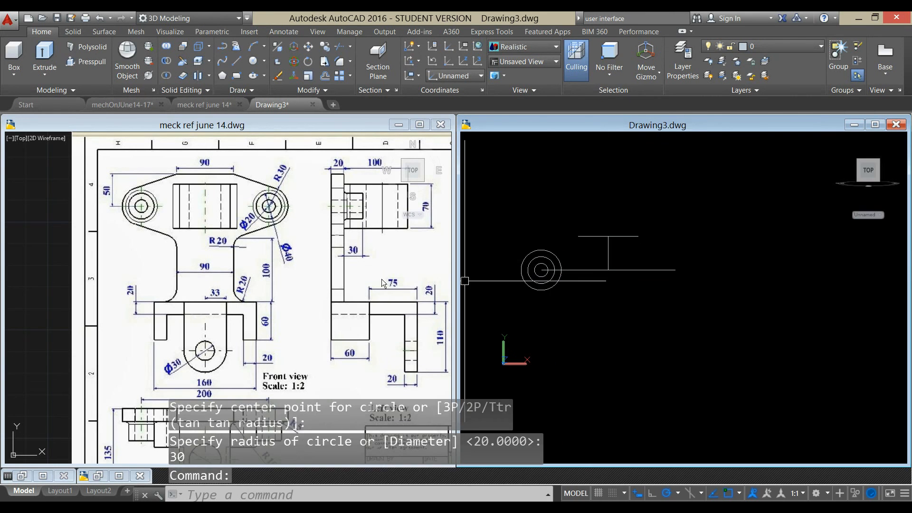
{"action": "left_click_drag", "start_coordinate": [451, 228], "coordinate": [286, 259]}
{"action": "left_click_drag", "start_coordinate": [454, 235], "coordinate": [291, 255]}
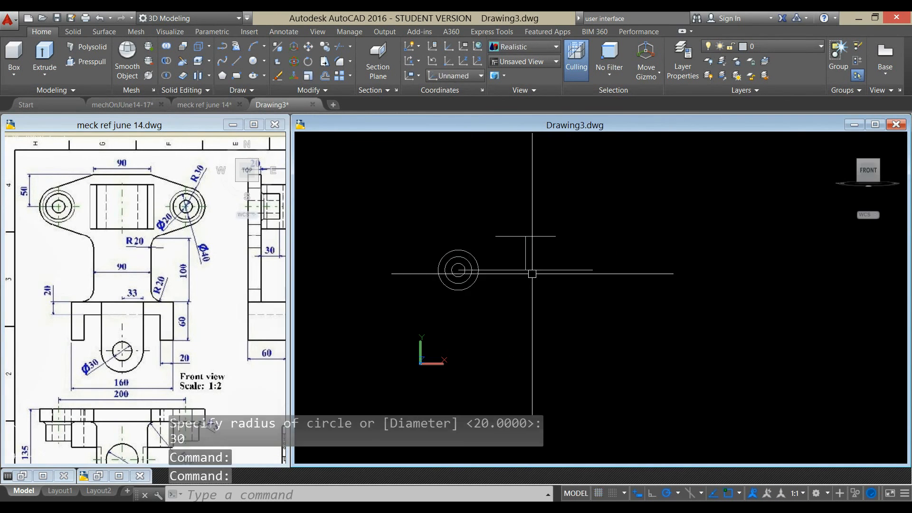
{"action": "left_click", "coordinate": [600, 282]}
{"action": "left_click", "coordinate": [610, 257]}
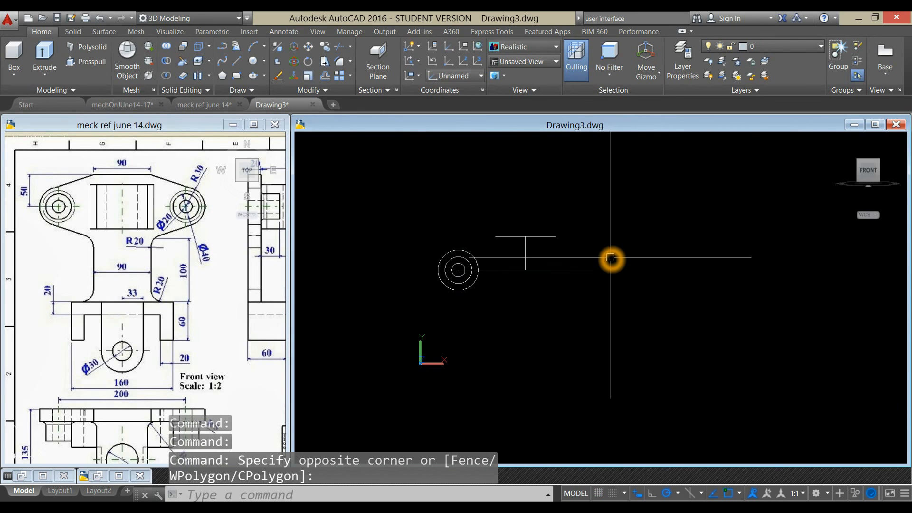
Step: Draw a line from the left end of the 90 long top line tangent to the left boss's radius 30 circle
{"action": "type", "text": "l"}
{"action": "key", "text": "Return"}
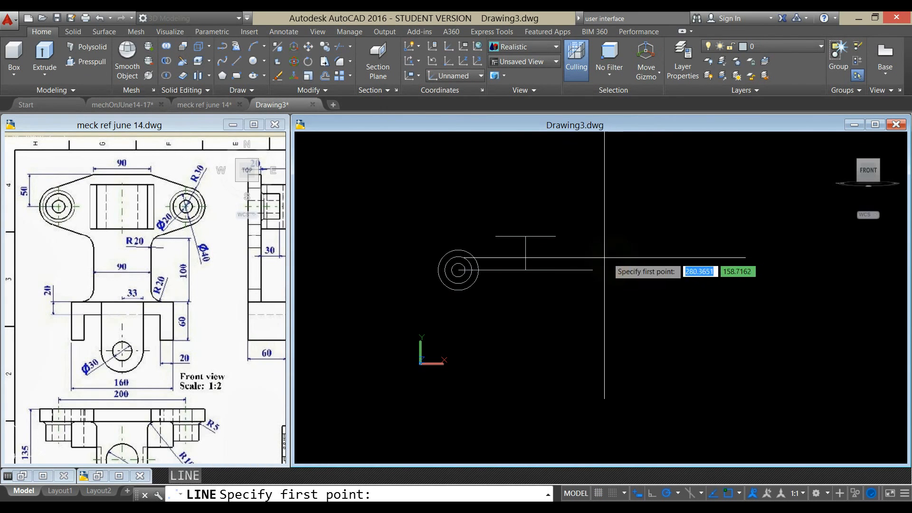
{"action": "left_click", "coordinate": [494, 237]}
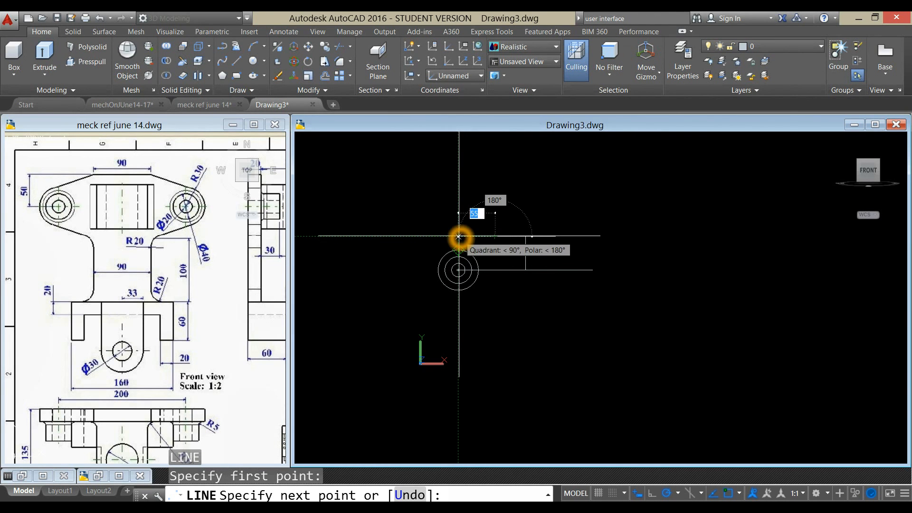
{"action": "key", "text": "F8"}
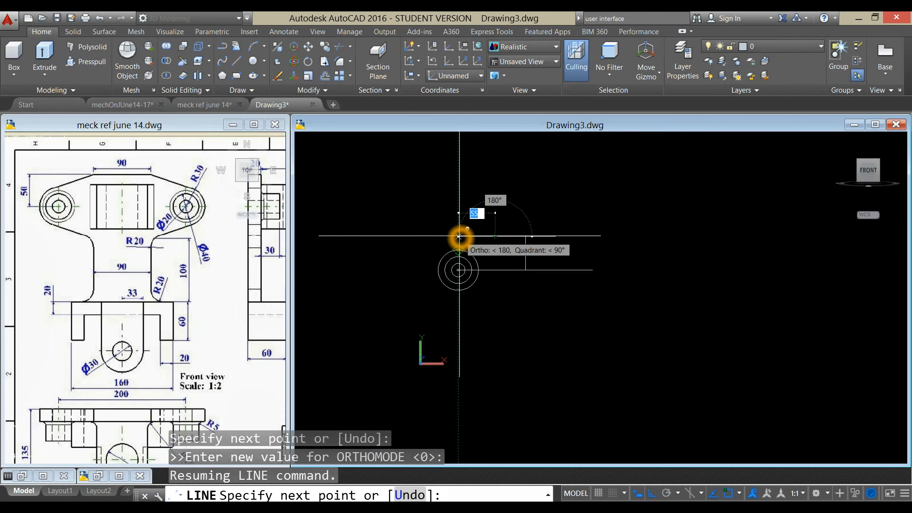
{"action": "right_click", "coordinate": [459, 236], "text": "shift"}
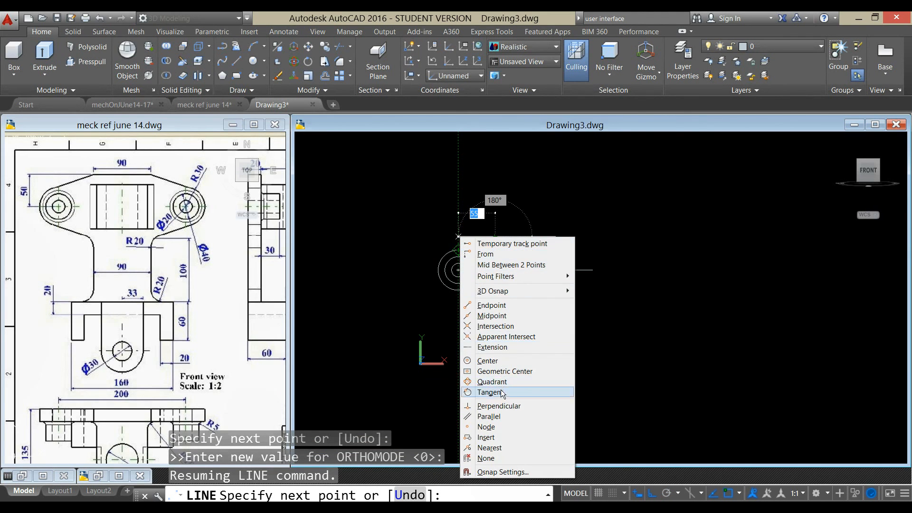
{"action": "left_click", "coordinate": [489, 392]}
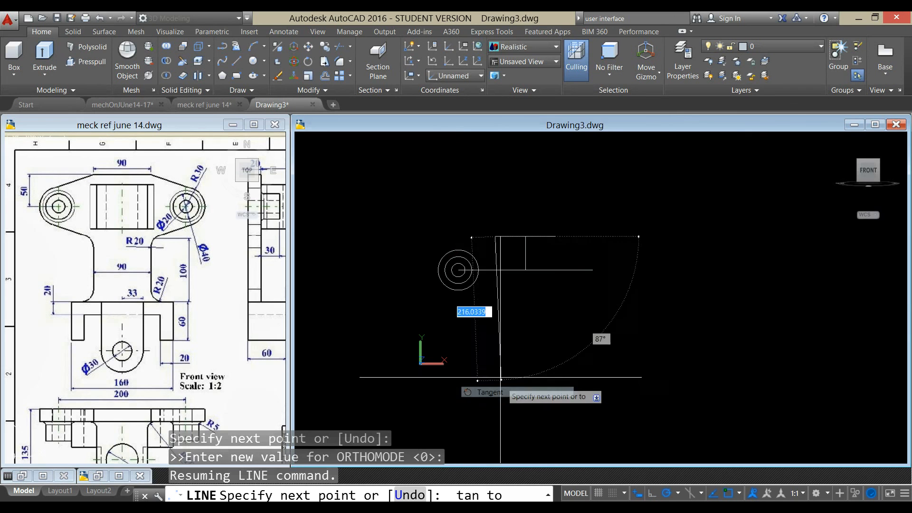
{"action": "left_click", "coordinate": [455, 250]}
{"action": "right_click", "coordinate": [513, 300]}
{"action": "left_click", "coordinate": [530, 305]}
Step: Mirror the tangent line about the horizontal centreline through the left boss, keeping the original line
{"action": "middle_click_drag", "start_coordinate": [509, 305], "coordinate": [475, 296]}
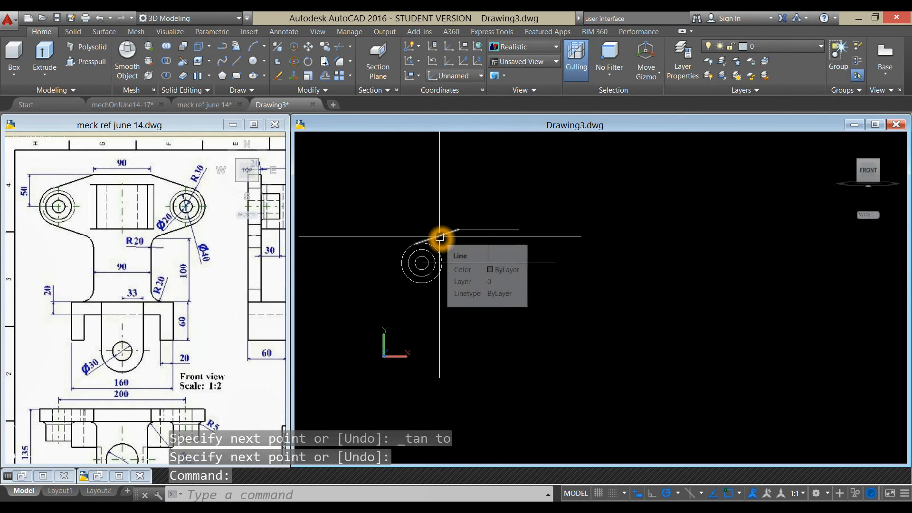
{"action": "type", "text": "M"}
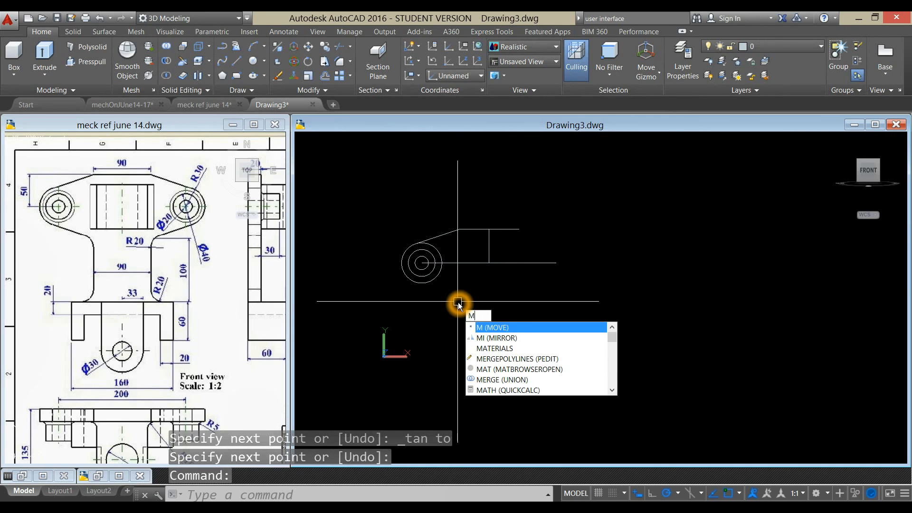
{"action": "type", "text": "I"}
{"action": "key", "text": "Return"}
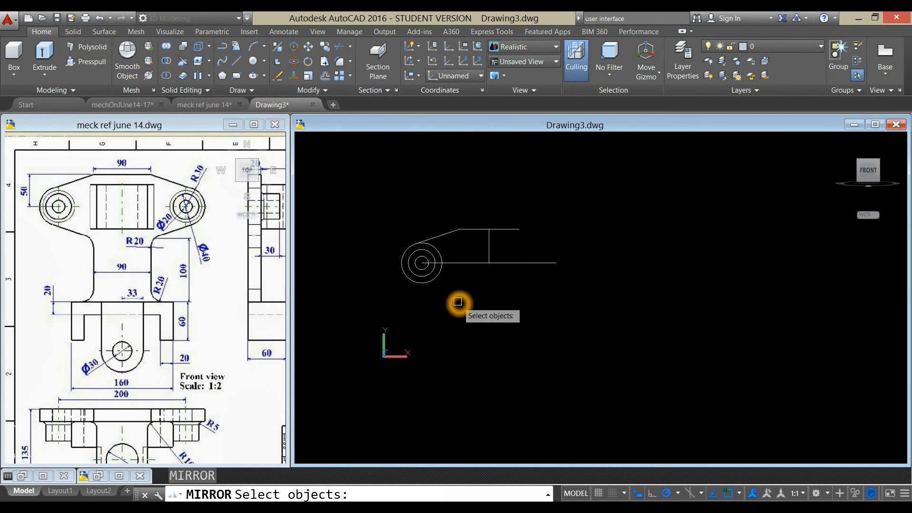
{"action": "left_click", "coordinate": [424, 239]}
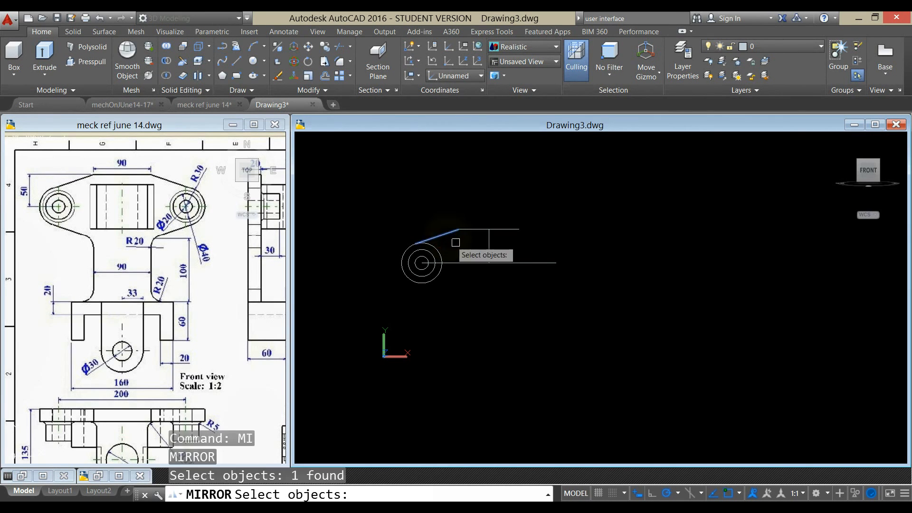
{"action": "right_click", "coordinate": [576, 213]}
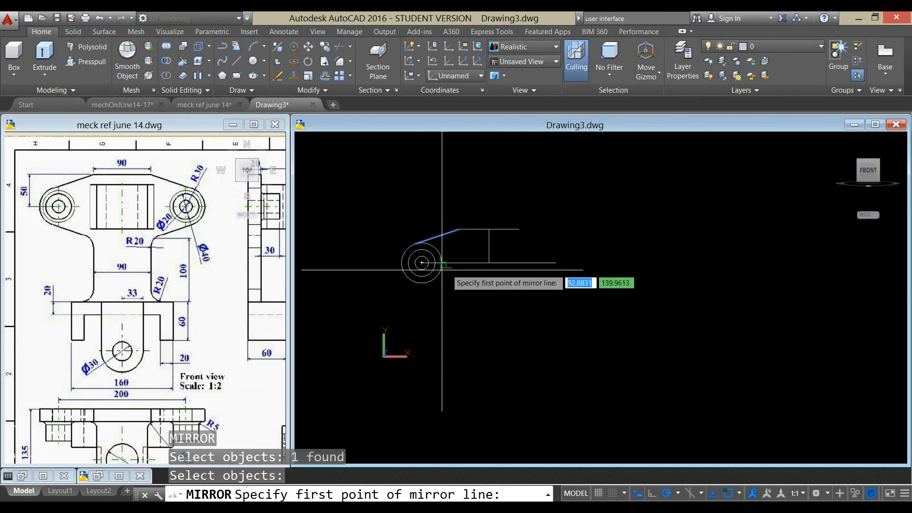
{"action": "left_click", "coordinate": [421, 263]}
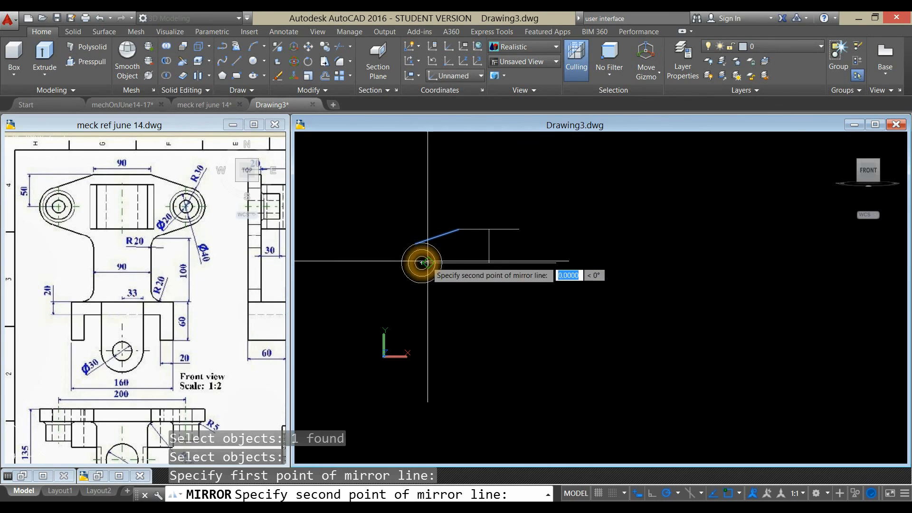
{"action": "left_click", "coordinate": [551, 262]}
{"action": "left_click", "coordinate": [554, 262]}
{"action": "left_click", "coordinate": [578, 302]}
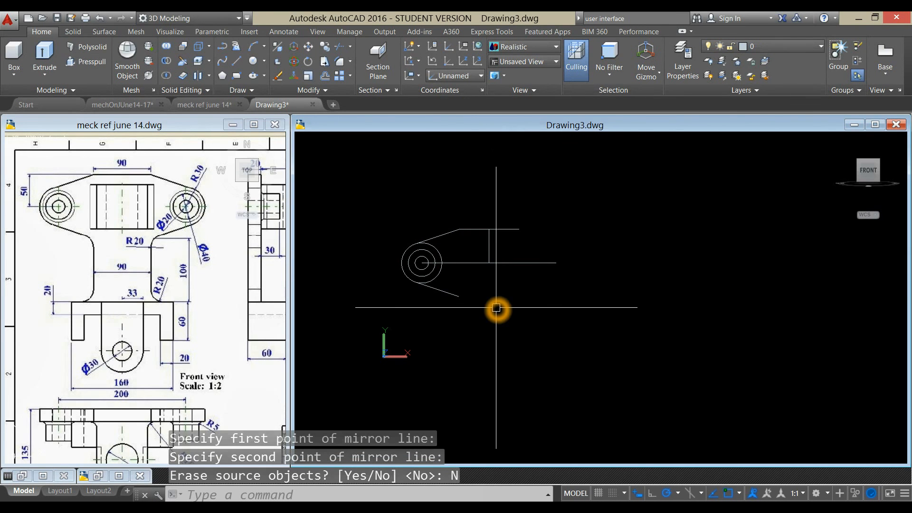
Step: Draw a line 100 straight down from the mirrored tangent line's inner end and continue it 90 horizontally to the right
{"action": "type", "text": "l"}
{"action": "key", "text": "Return"}
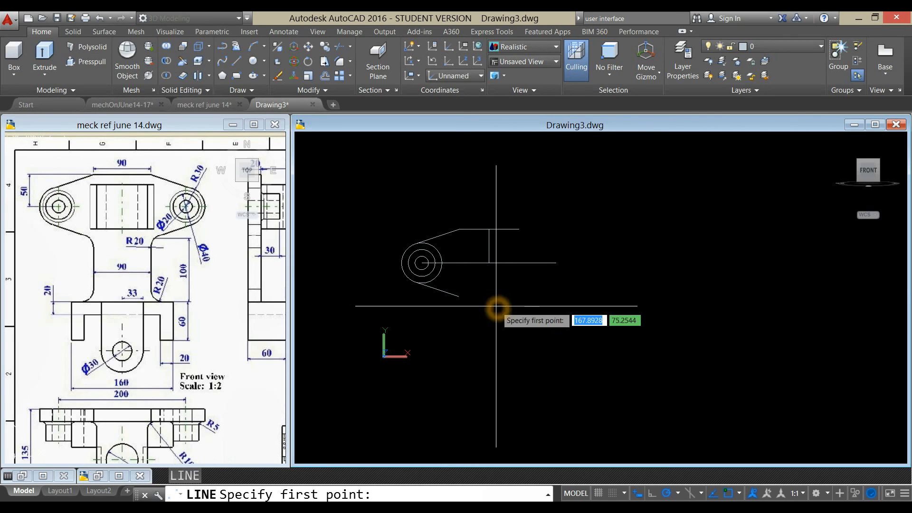
{"action": "left_click", "coordinate": [458, 296]}
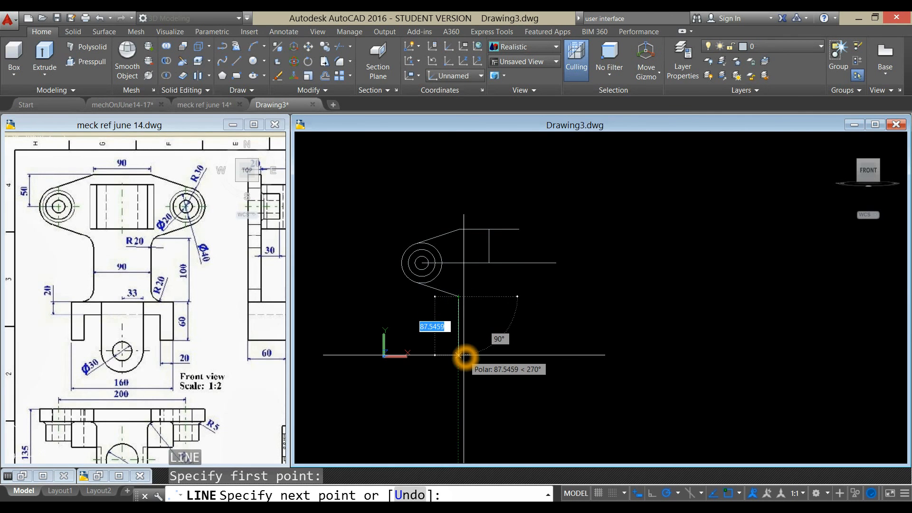
{"action": "type", "text": "100"}
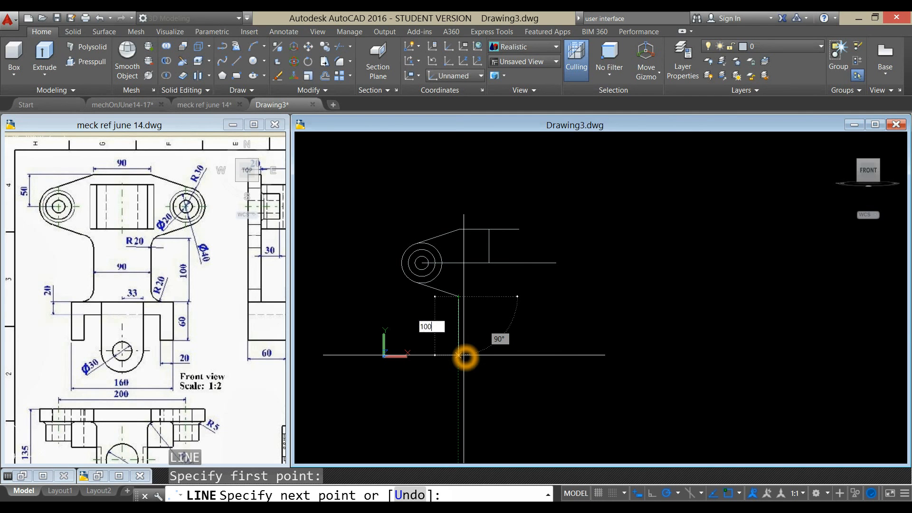
{"action": "key", "text": "Return"}
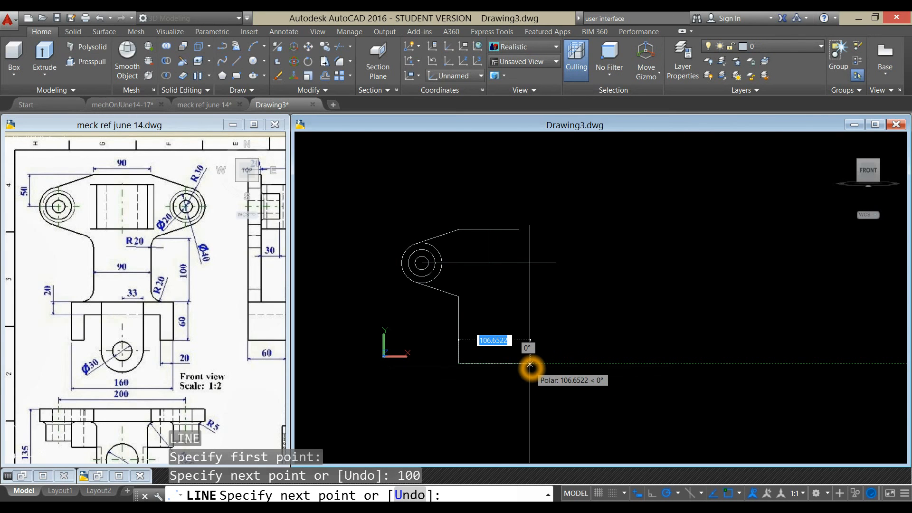
{"action": "type", "text": "9"}
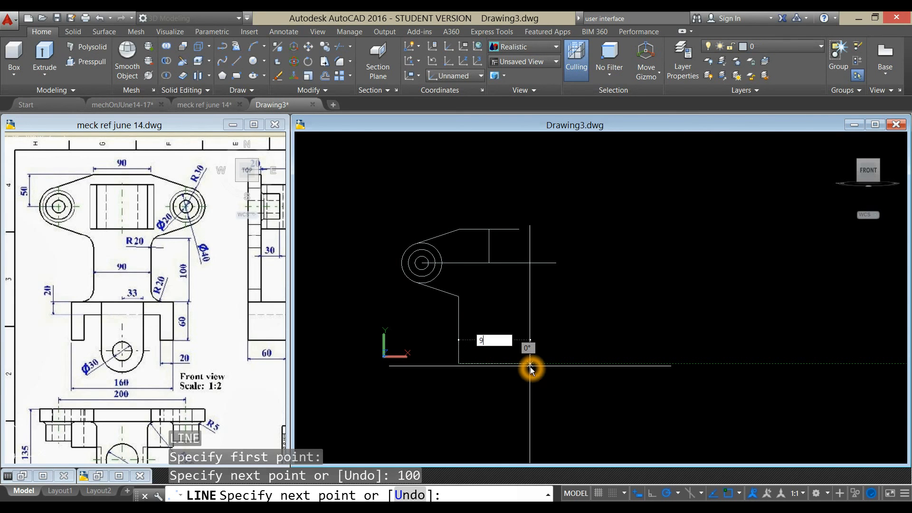
{"action": "key", "text": "Return"}
{"action": "right_click", "coordinate": [577, 308]}
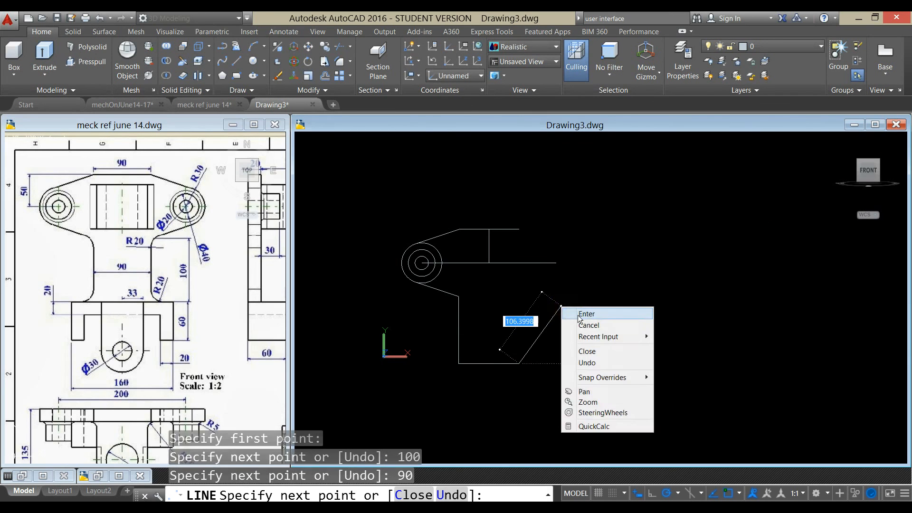
{"action": "left_click", "coordinate": [580, 314]}
Step: Trim the radius 30 circle's inner arc between the two tangent lines and delete the 200 long horizontal centreline
{"action": "scroll", "coordinate": [580, 313], "scroll_direction": "down", "scroll_amount": 2}
{"action": "scroll", "coordinate": [550, 293], "scroll_direction": "up", "scroll_amount": 1}
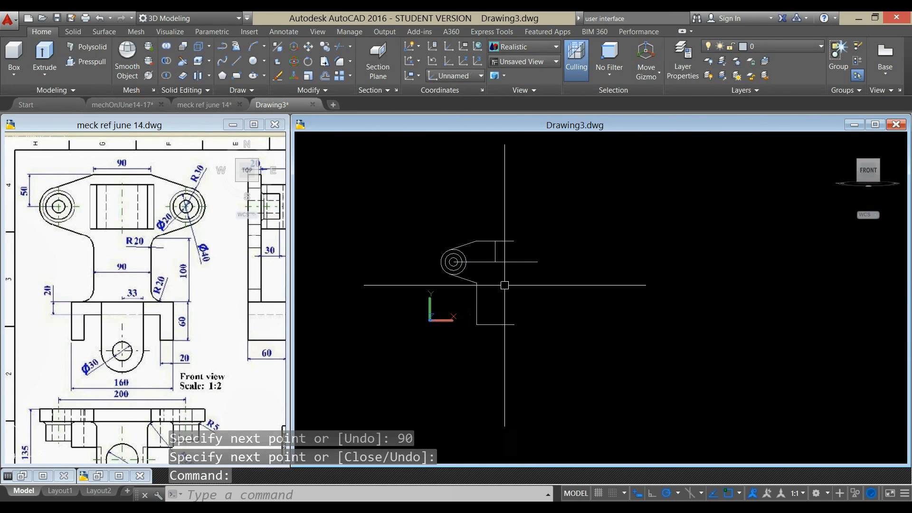
{"action": "scroll", "coordinate": [495, 277], "scroll_direction": "up", "scroll_amount": 5}
{"action": "middle_click_drag", "start_coordinate": [494, 277], "coordinate": [545, 283]}
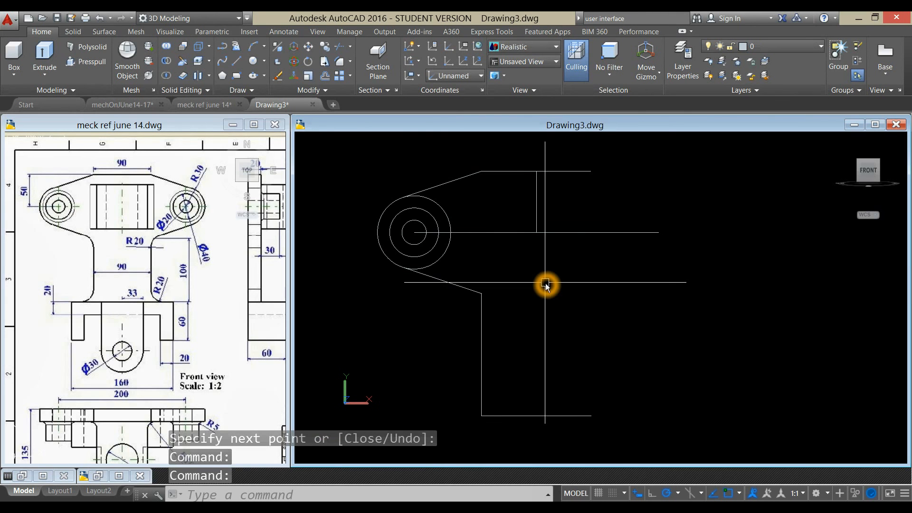
{"action": "key", "text": "Return"}
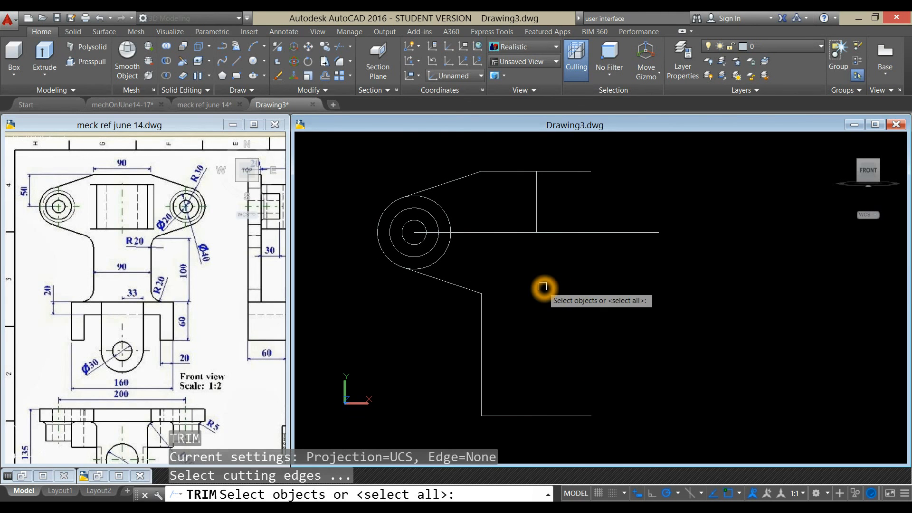
{"action": "key", "text": "Return"}
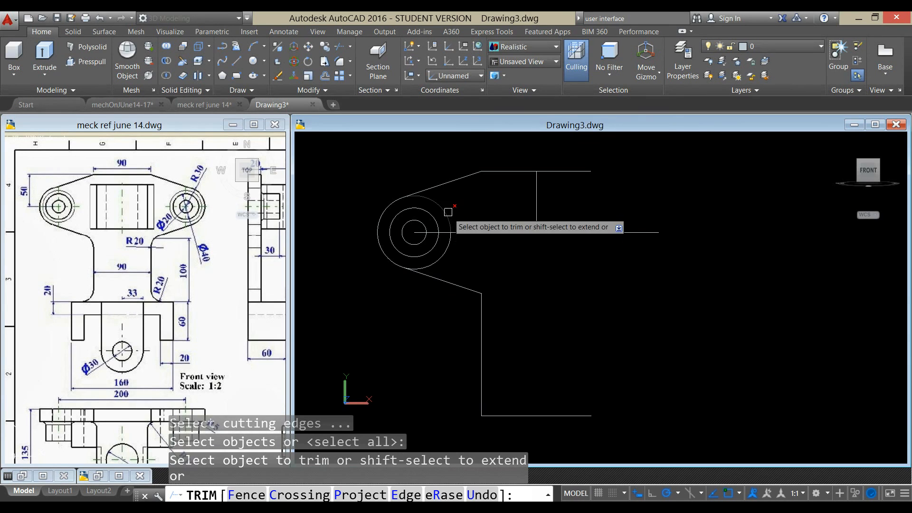
{"action": "left_click", "coordinate": [451, 226]}
{"action": "left_click", "coordinate": [446, 255]}
{"action": "right_click", "coordinate": [471, 250]}
{"action": "left_click", "coordinate": [481, 258]}
{"action": "left_click", "coordinate": [475, 232]}
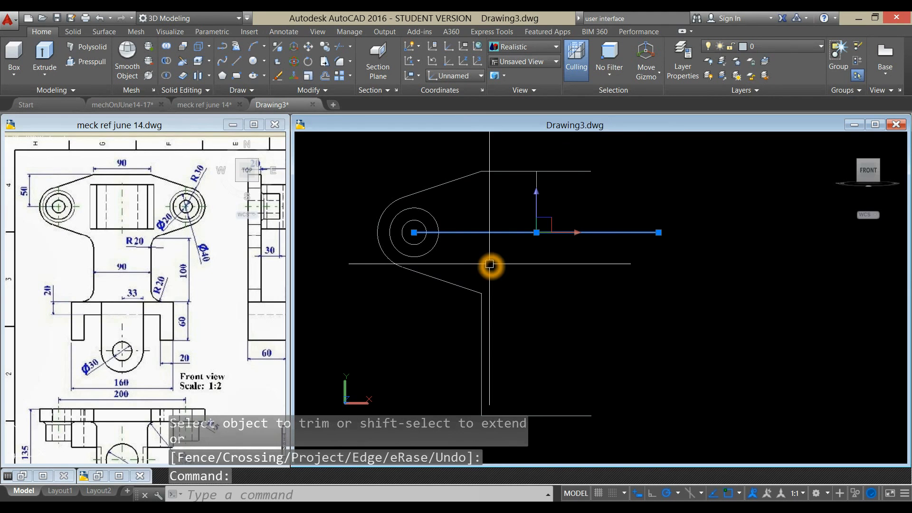
{"action": "key", "text": "Delete"}
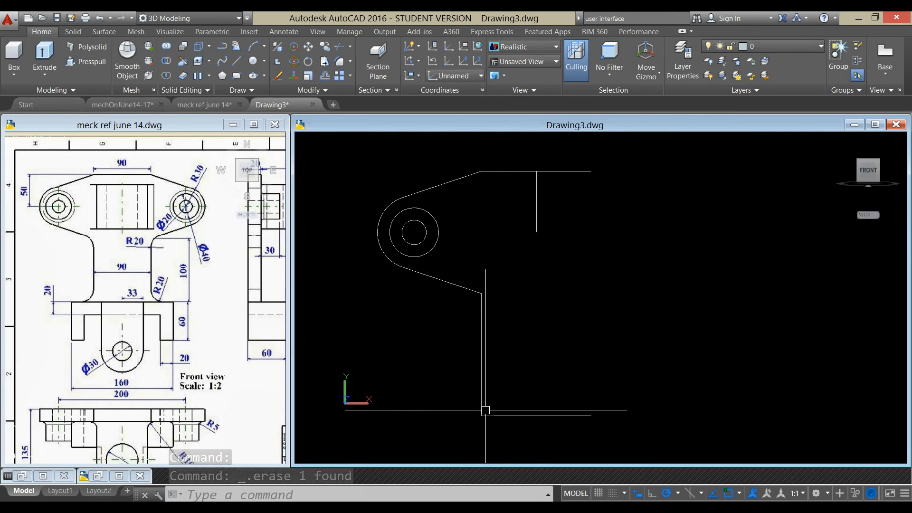
Step: Mirror the left boss circles, outer arc, tangent lines and vertical side about the vertical centreline, keeping the originals
{"action": "left_click", "coordinate": [377, 196]}
{"action": "type", "text": "MI"}
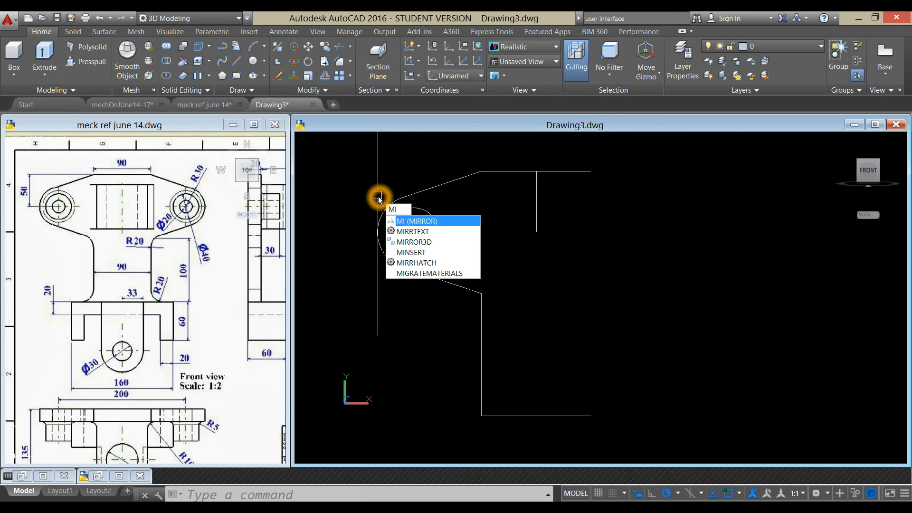
{"action": "key", "text": "Return"}
{"action": "left_click", "coordinate": [369, 154]}
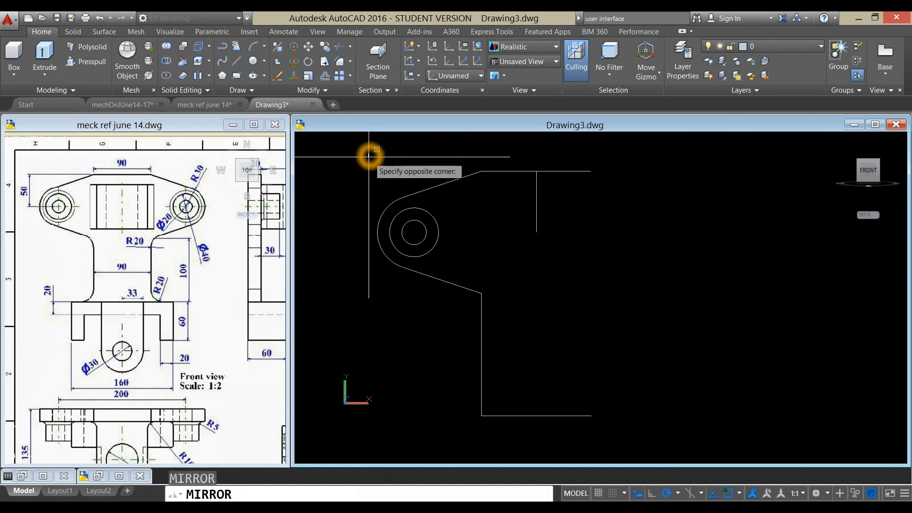
{"action": "left_click", "coordinate": [509, 407]}
{"action": "left_click", "coordinate": [482, 367]}
{"action": "right_click", "coordinate": [536, 302]}
{"action": "left_click", "coordinate": [536, 172]}
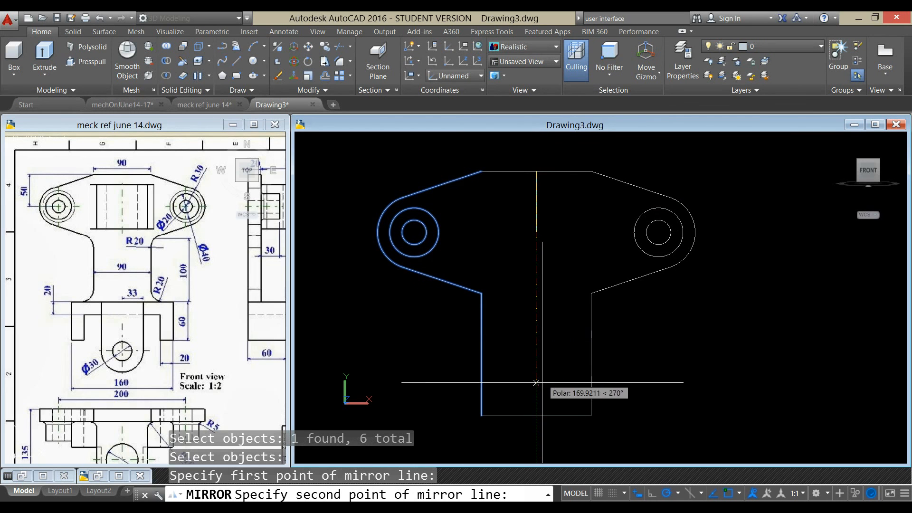
{"action": "left_click", "coordinate": [543, 436]}
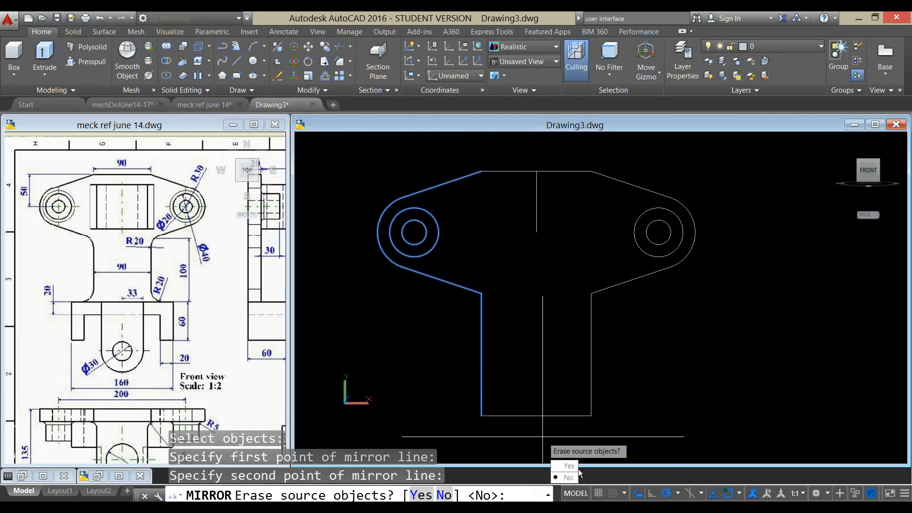
{"action": "left_click", "coordinate": [569, 477]}
Step: Delete the short vertical centreline below the middle of the top edge
{"action": "middle_click_drag", "start_coordinate": [637, 316], "coordinate": [620, 312]}
{"action": "left_click", "coordinate": [521, 206]}
{"action": "left_click", "coordinate": [548, 251]}
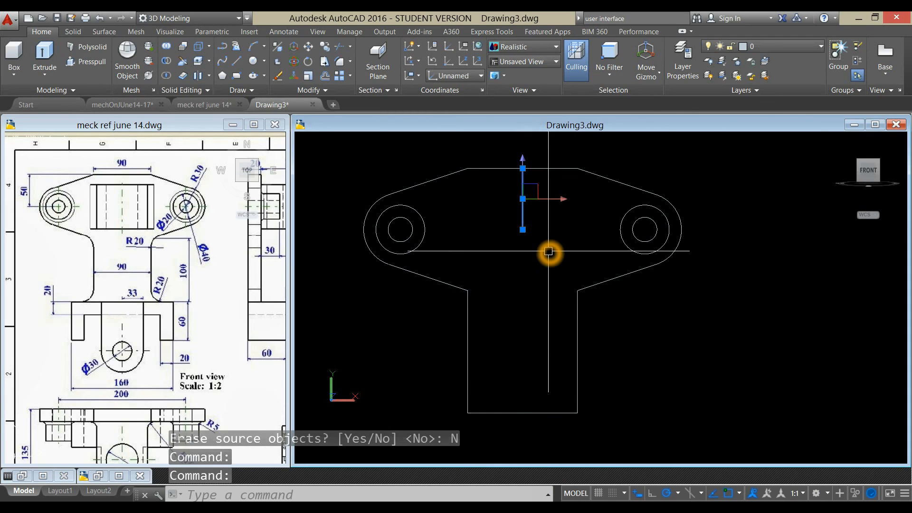
{"action": "key", "text": "Delete"}
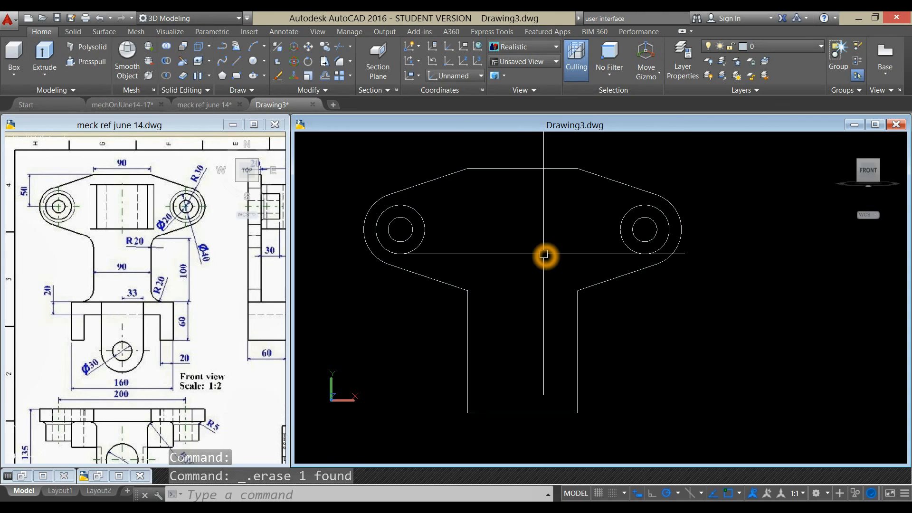
Step: Join the lines and arcs of the front-view outline into a single polyline
{"action": "scroll", "coordinate": [544, 255], "scroll_direction": "down", "scroll_amount": 2}
{"action": "middle_click_drag", "start_coordinate": [544, 255], "coordinate": [525, 244]}
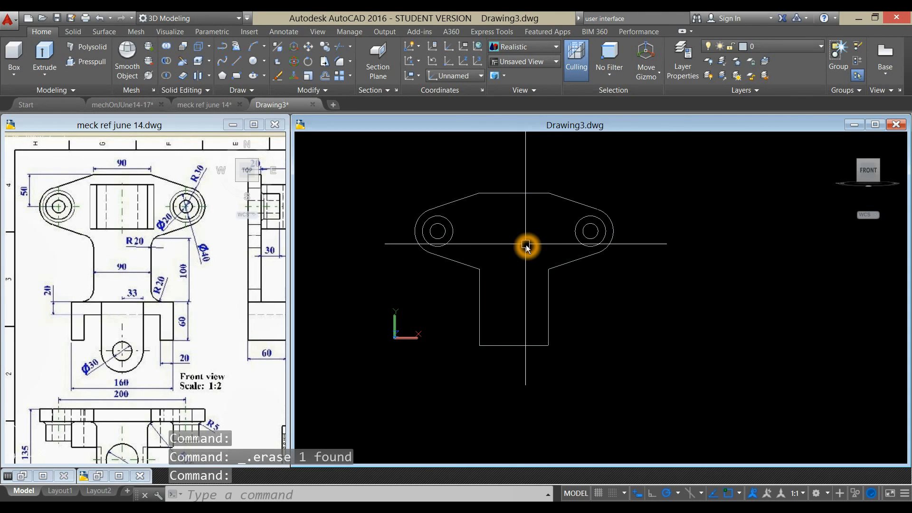
{"action": "type", "text": "J"}
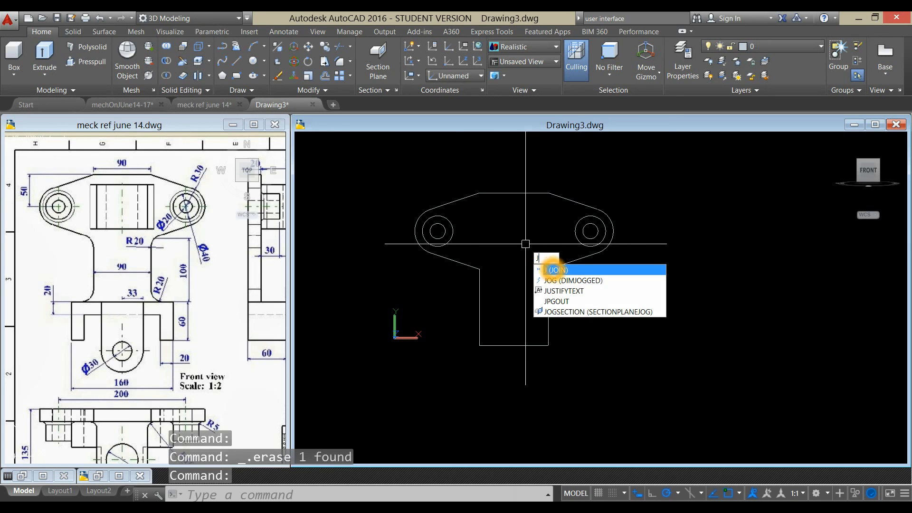
{"action": "left_click", "coordinate": [553, 270]}
{"action": "left_click", "coordinate": [408, 169]}
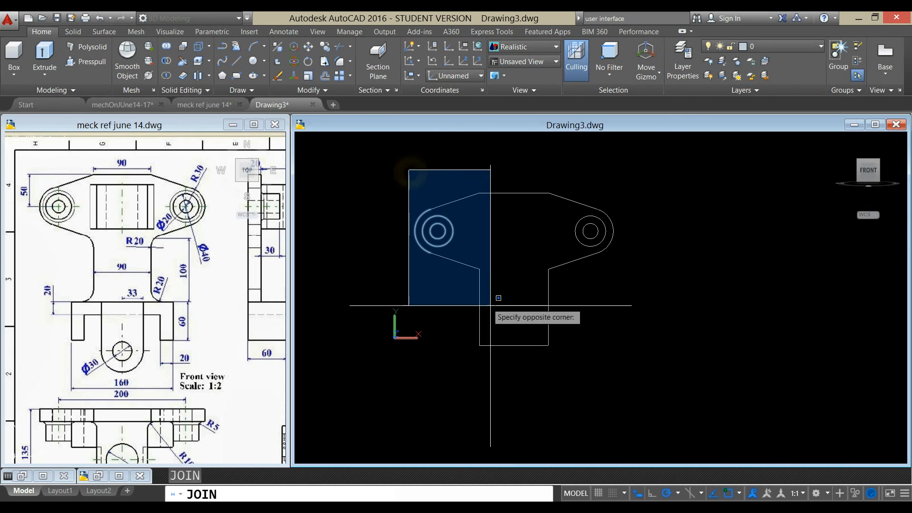
{"action": "left_click", "coordinate": [655, 373]}
{"action": "right_click", "coordinate": [641, 291]}
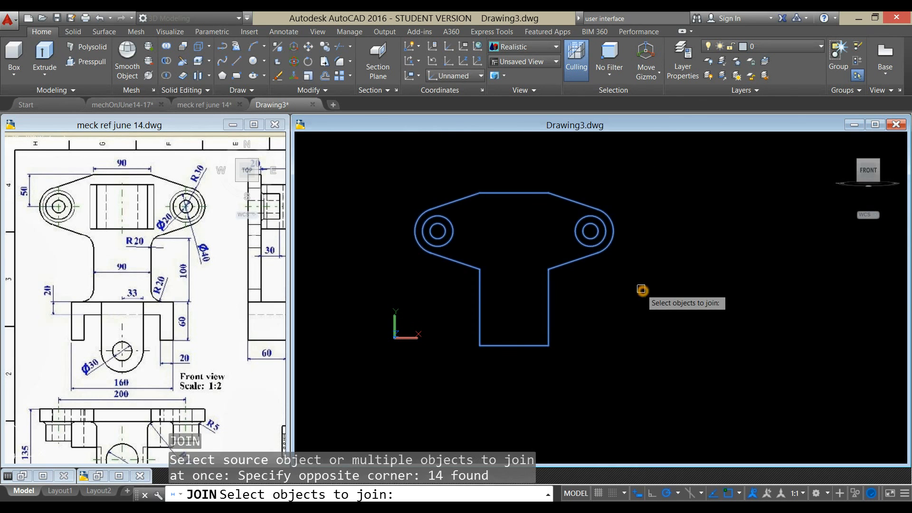
{"action": "left_click", "coordinate": [576, 264]}
{"action": "key", "text": "Escape"}
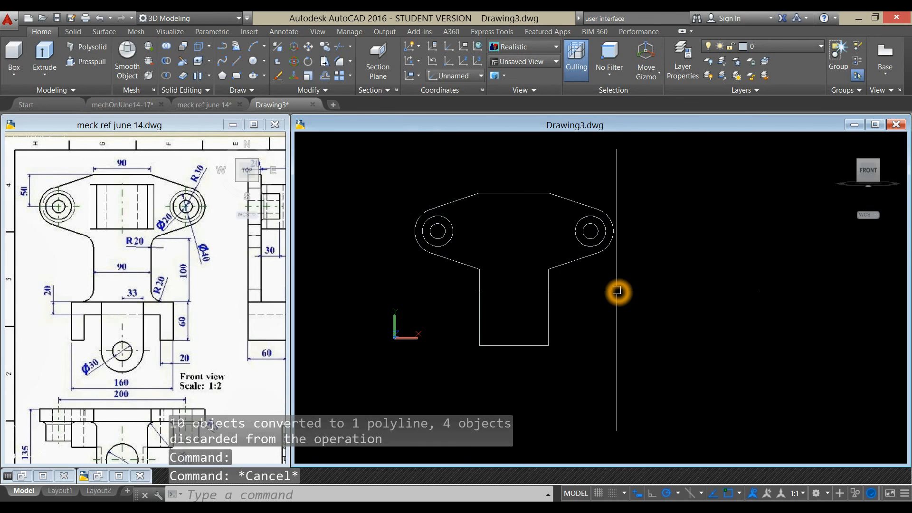
Step: Draw a 160 long horizontal line leftward, starting 80 to the right of the midpoint of the plate's bottom edge
{"action": "scroll", "coordinate": [617, 290], "scroll_direction": "down", "scroll_amount": 2}
{"action": "middle_click_drag", "start_coordinate": [617, 290], "coordinate": [584, 249]}
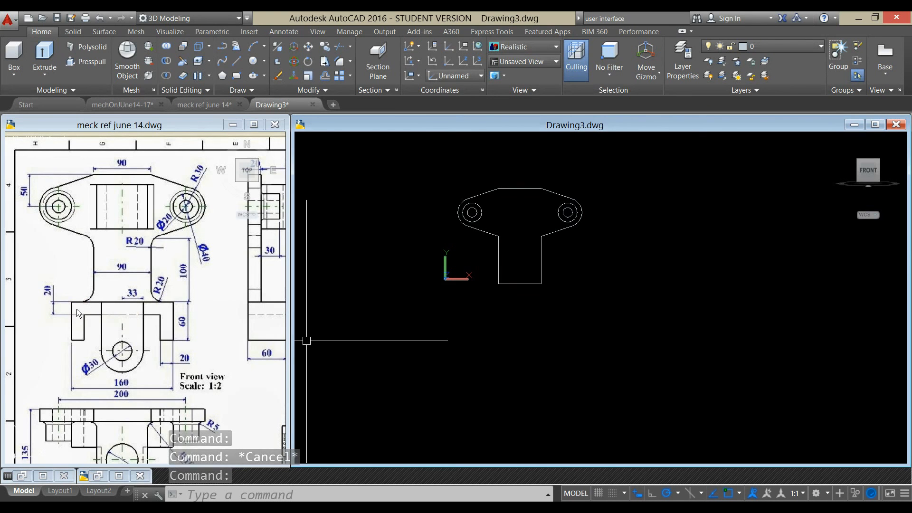
{"action": "left_click", "coordinate": [178, 312]}
{"action": "middle_click_drag", "start_coordinate": [178, 312], "coordinate": [178, 311]}
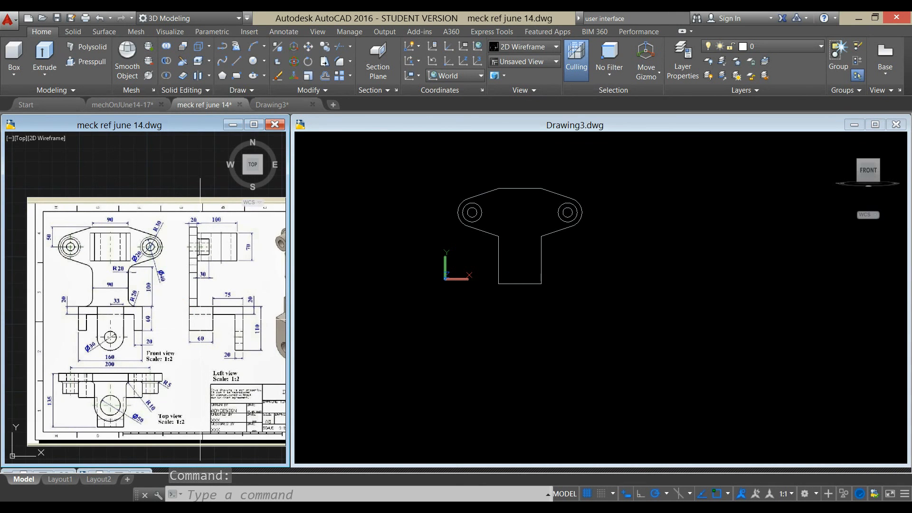
{"action": "left_click", "coordinate": [520, 329]}
{"action": "left_click", "coordinate": [524, 325]}
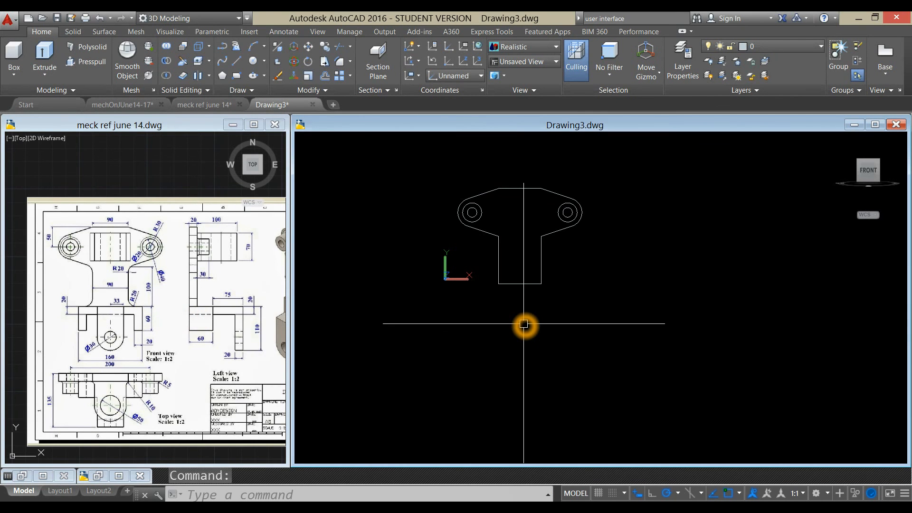
{"action": "type", "text": "L"}
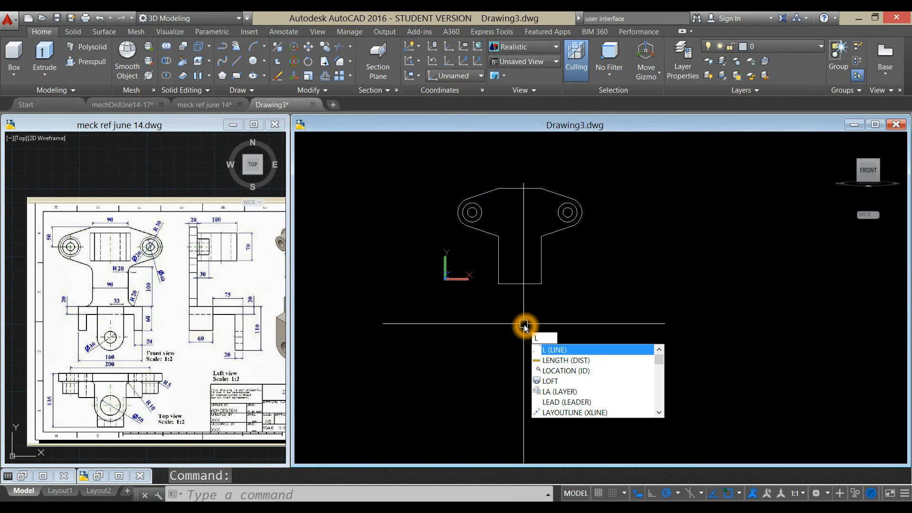
{"action": "key", "text": "Return"}
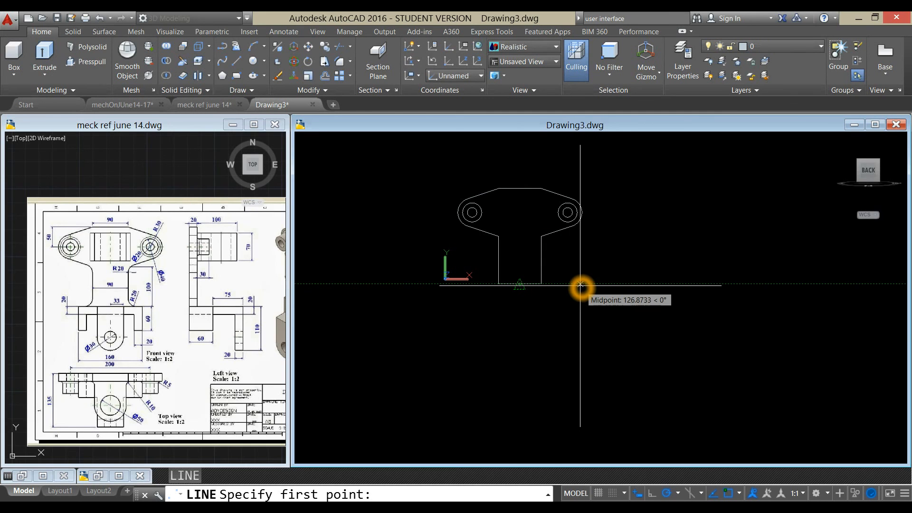
{"action": "type", "text": "80"}
{"action": "key", "text": "Return"}
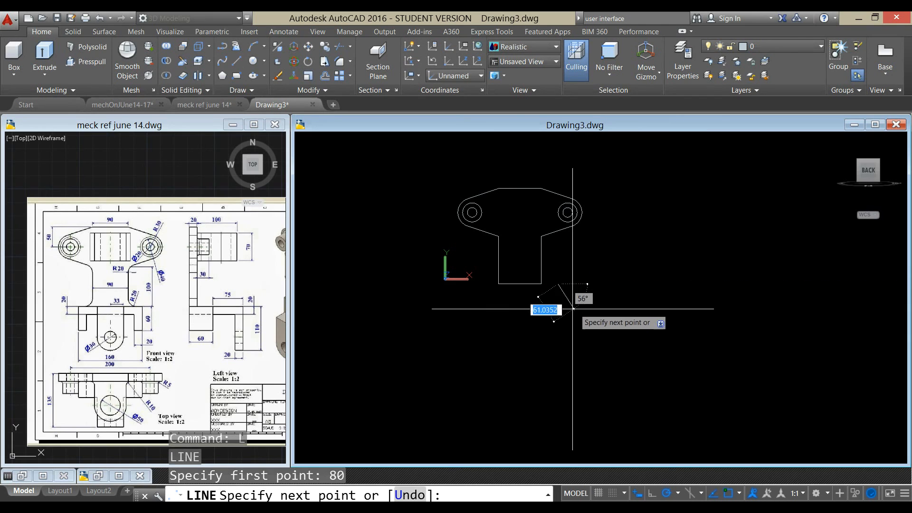
{"action": "left_click", "coordinate": [471, 285]}
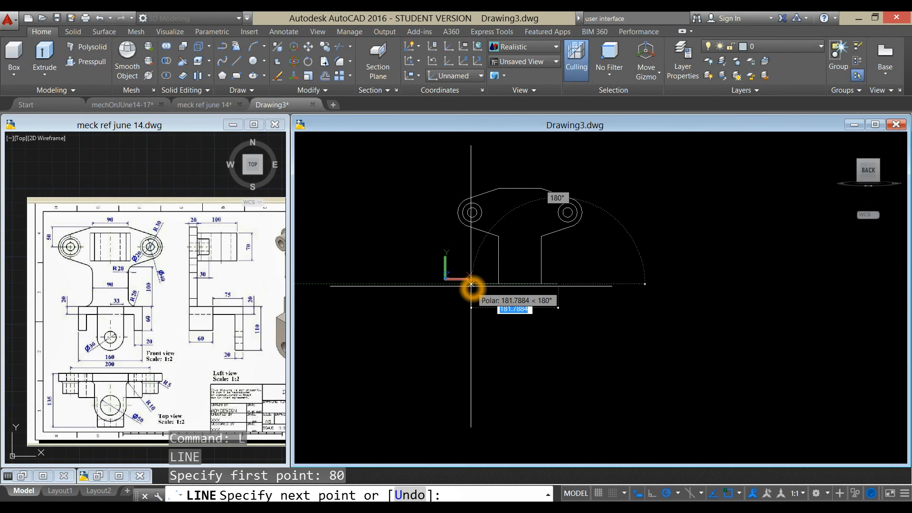
{"action": "type", "text": "1"}
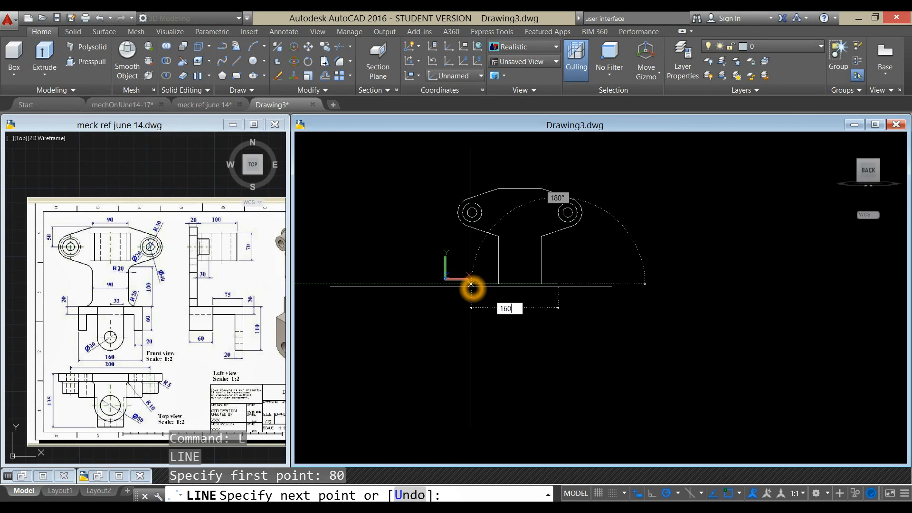
{"action": "type", "text": "60"}
{"action": "key", "text": "Return"}
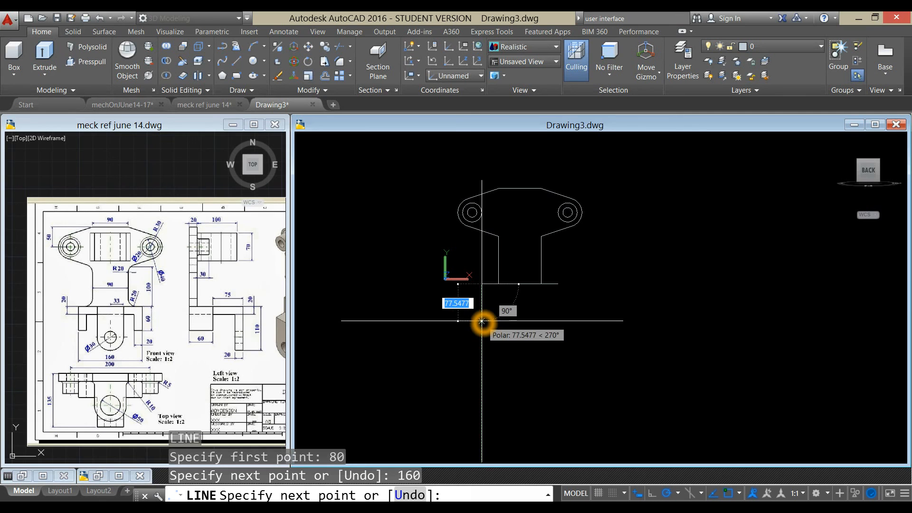
Step: Continue the line 60 straight down from the left end of the 160 line and finish it
{"action": "type", "text": "6"}
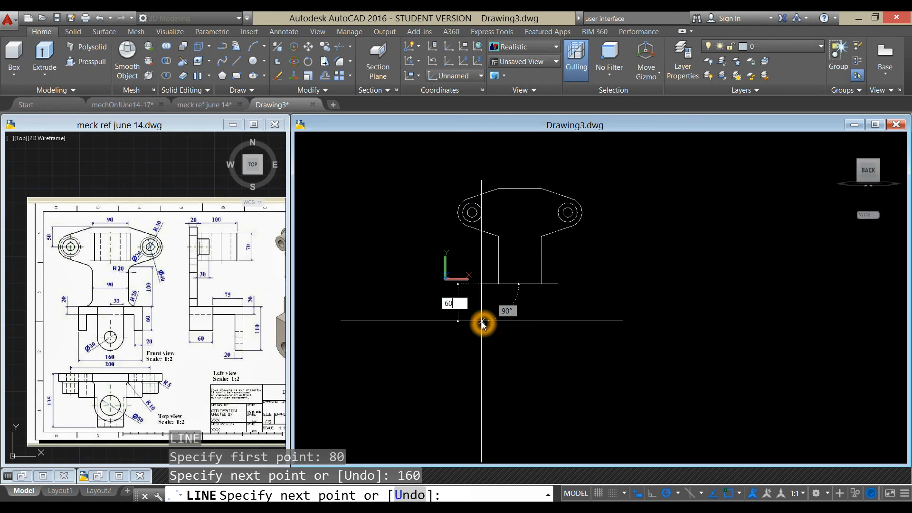
{"action": "type", "text": "0"}
{"action": "key", "text": "Return"}
{"action": "right_click", "coordinate": [505, 313]}
{"action": "left_click", "coordinate": [522, 316]}
Step: Copy the 60 long vertical line from the left end of the 160 line to its right end
{"action": "left_click", "coordinate": [175, 311]}
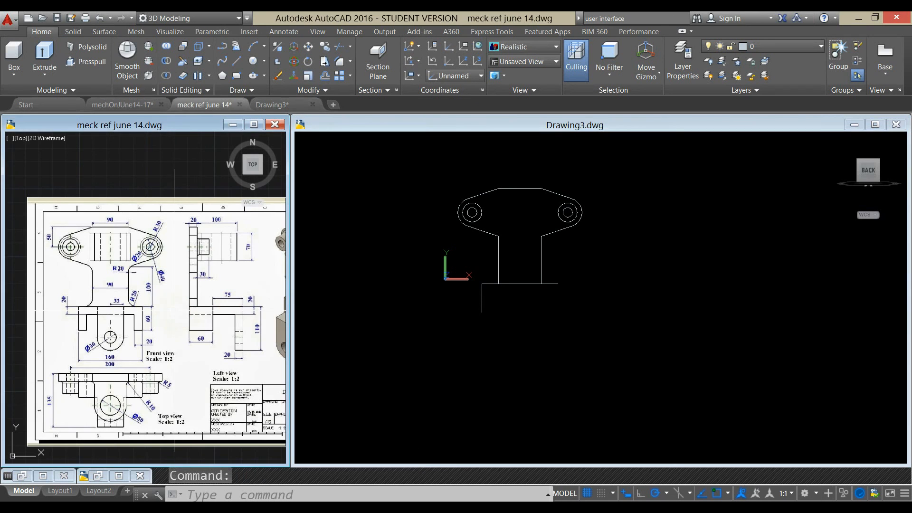
{"action": "scroll", "coordinate": [117, 312], "scroll_direction": "up", "scroll_amount": 3}
{"action": "middle_click_drag", "start_coordinate": [116, 313], "coordinate": [146, 293]}
{"action": "left_click", "coordinate": [594, 310]}
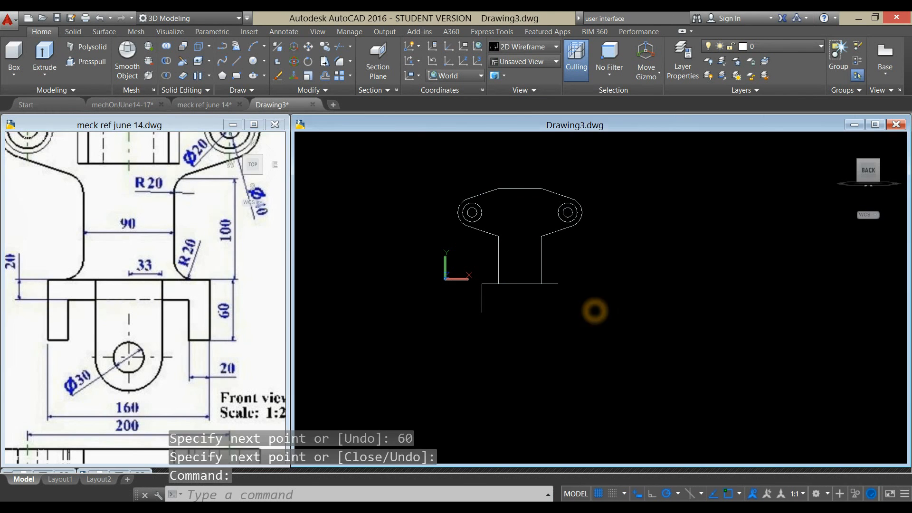
{"action": "key", "text": "Return"}
{"action": "left_click", "coordinate": [482, 297]}
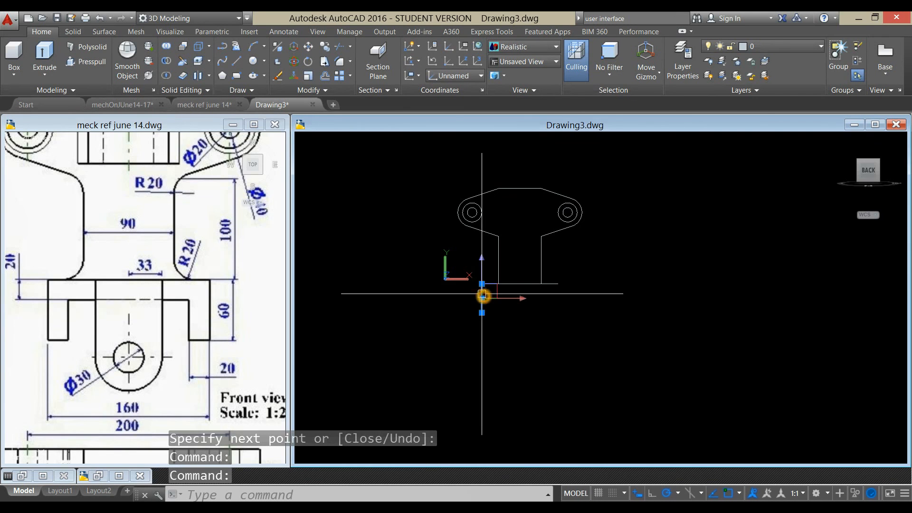
{"action": "right_click", "coordinate": [590, 253]}
{"action": "left_click", "coordinate": [623, 325]}
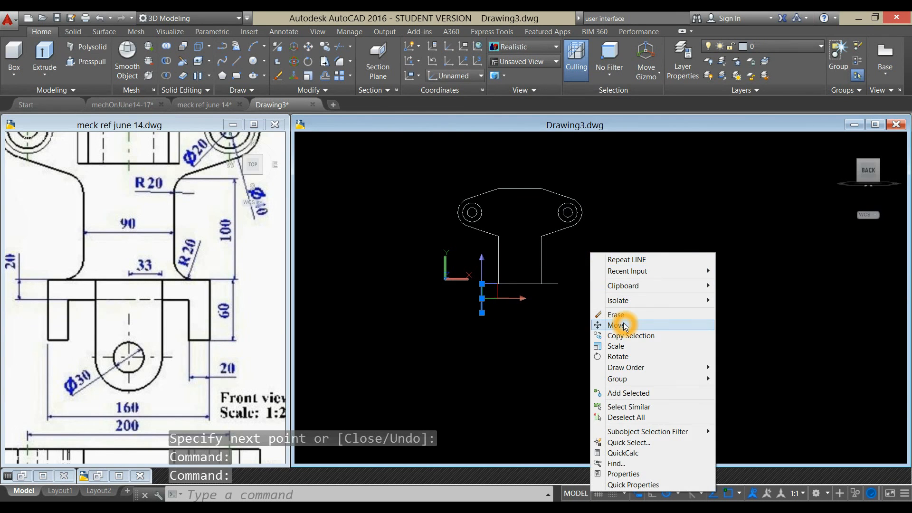
{"action": "left_click", "coordinate": [623, 335]}
{"action": "left_click", "coordinate": [482, 284]}
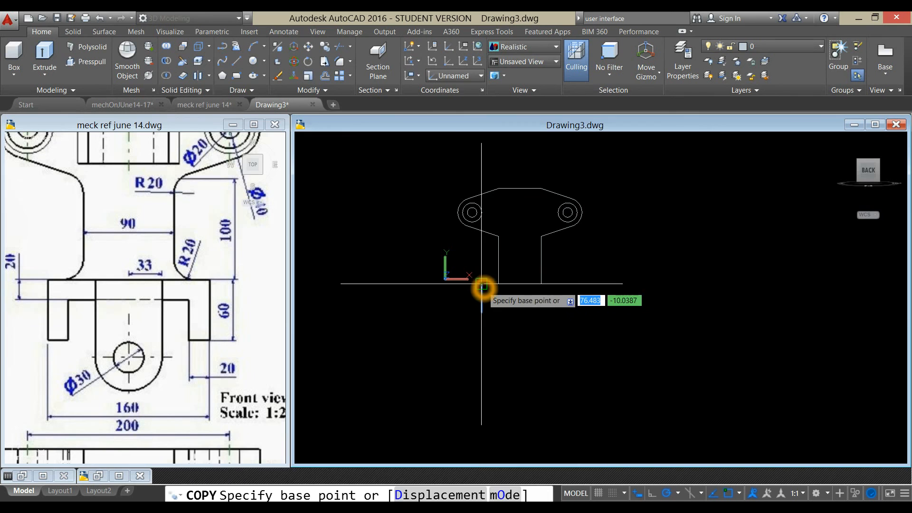
{"action": "left_click", "coordinate": [558, 283]}
{"action": "right_click", "coordinate": [590, 281]}
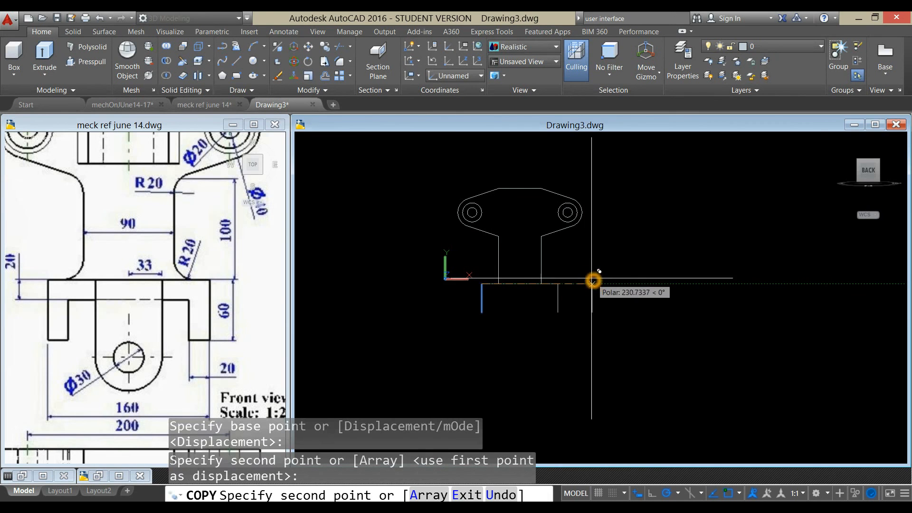
{"action": "left_click", "coordinate": [612, 287]}
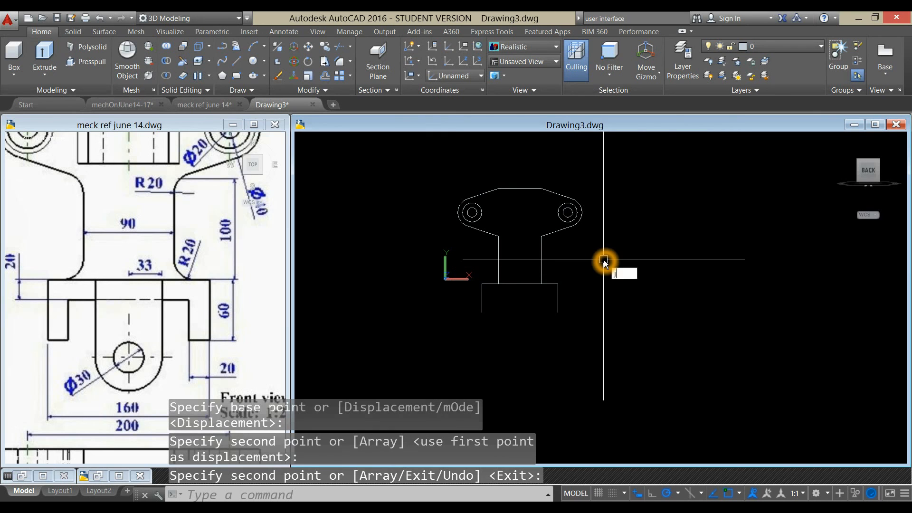
Step: Join the 160 horizontal line and both 60 vertical lines into a single polyline
{"action": "key", "text": "Return"}
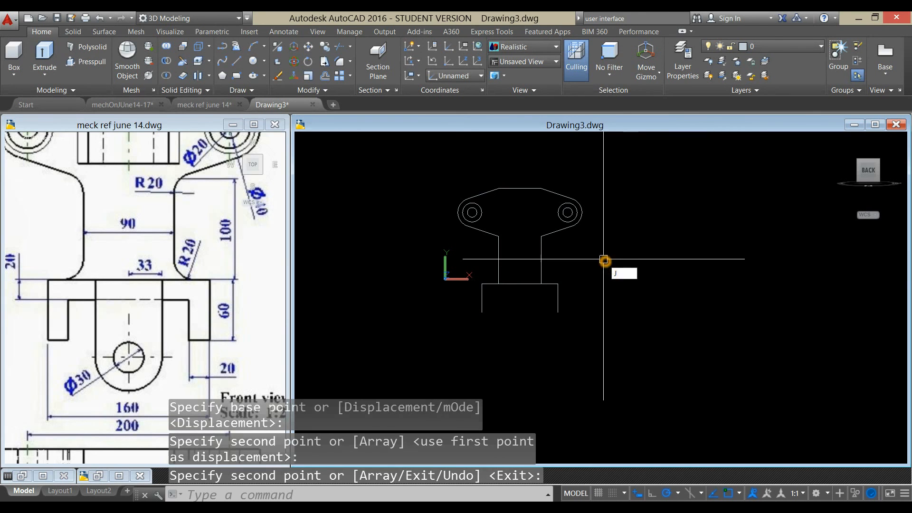
{"action": "left_click", "coordinate": [559, 295]}
{"action": "left_click", "coordinate": [527, 285]}
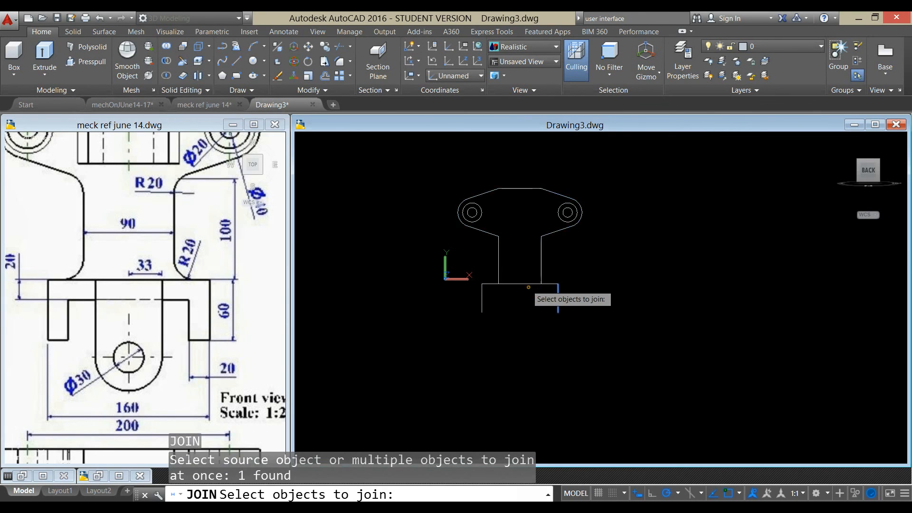
{"action": "left_click", "coordinate": [541, 260], "text": "shift"}
{"action": "left_click", "coordinate": [548, 283]}
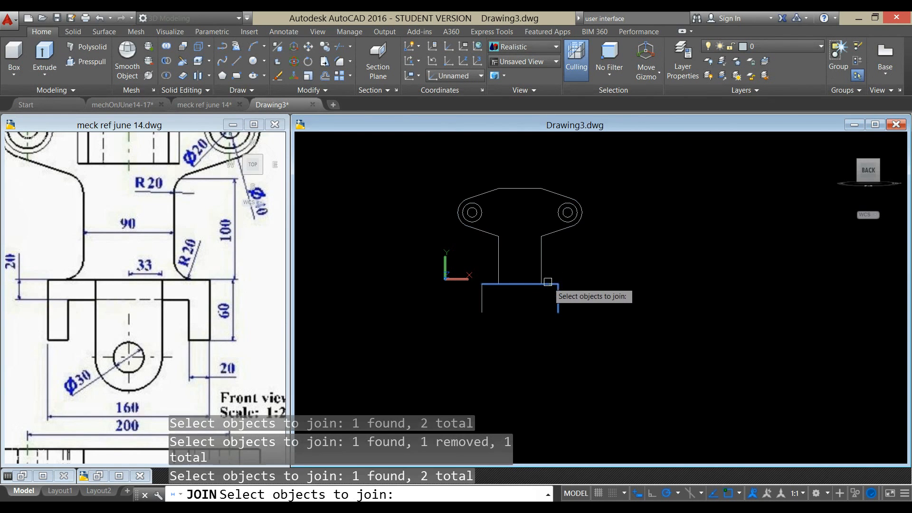
{"action": "left_click", "coordinate": [482, 304]}
{"action": "key", "text": "Return"}
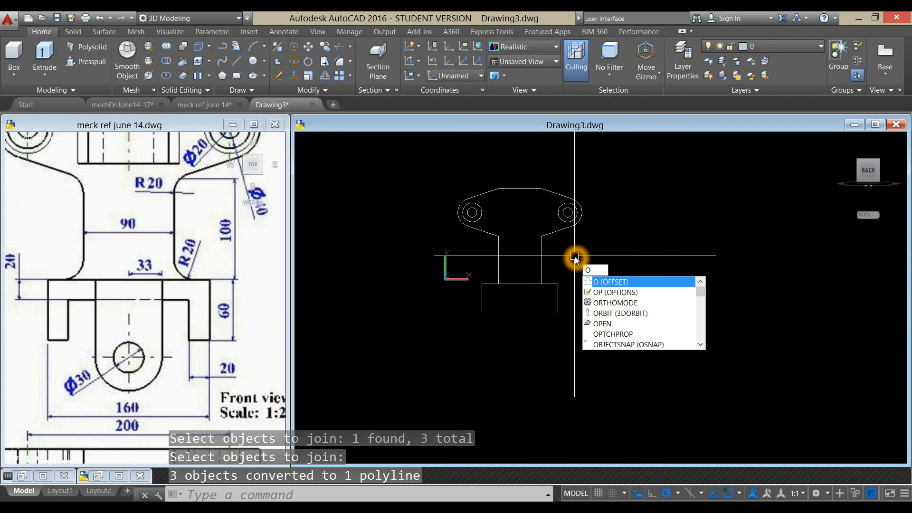
Step: Offset the U-shaped polyline below the plate 20 inward
{"action": "key", "text": "Return"}
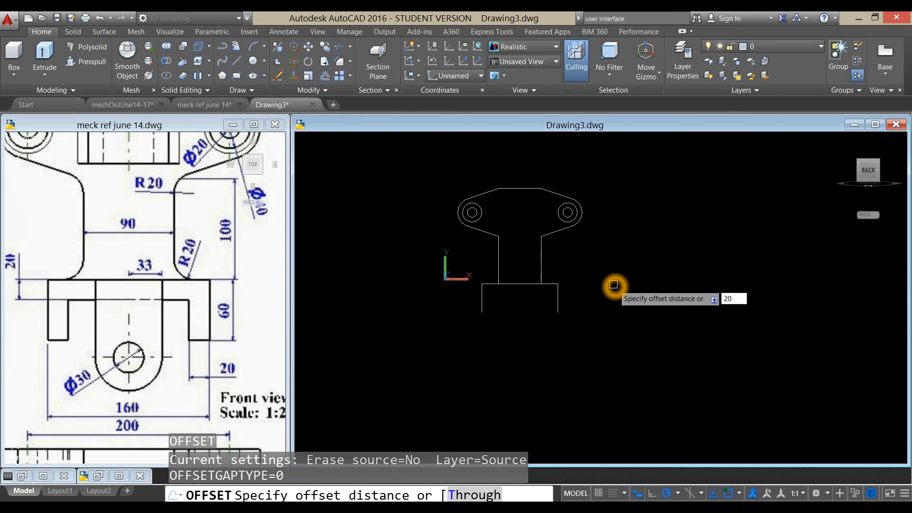
{"action": "type", "text": "20"}
{"action": "key", "text": "Return"}
{"action": "left_click", "coordinate": [557, 294]}
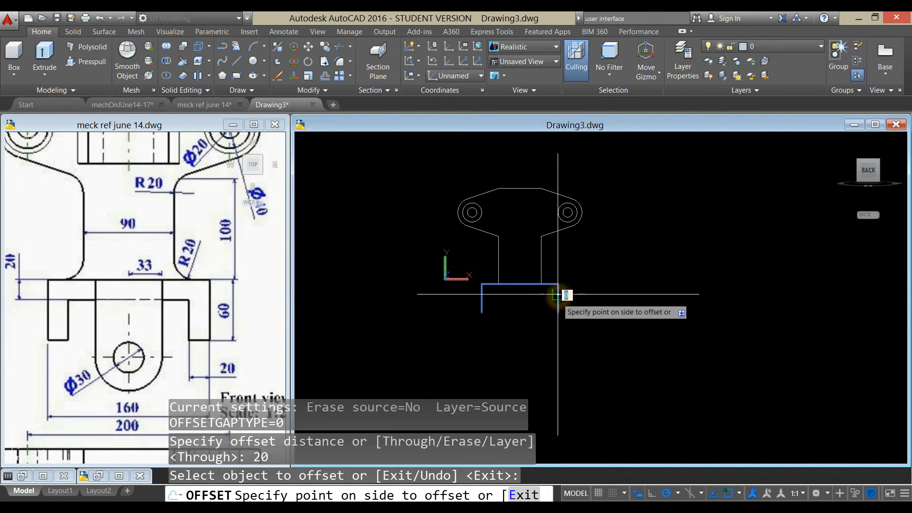
{"action": "left_click", "coordinate": [531, 314]}
{"action": "right_click", "coordinate": [589, 285]}
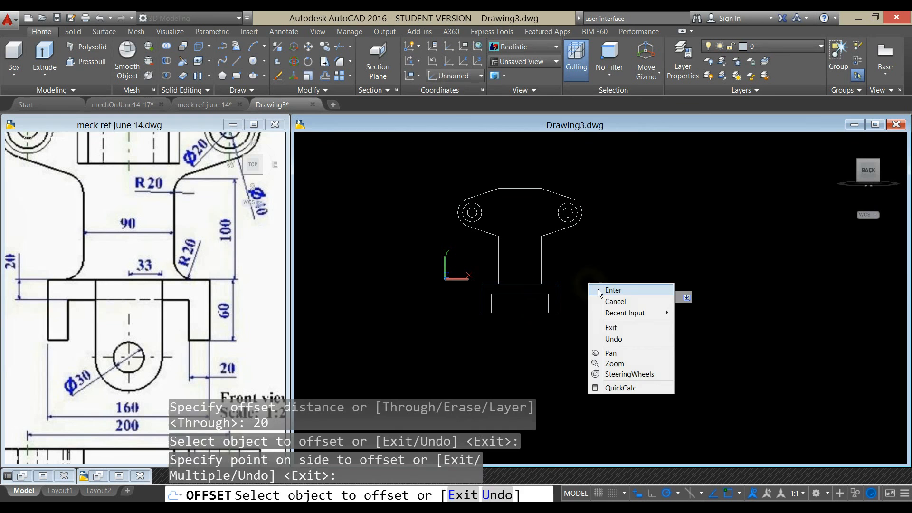
{"action": "left_click", "coordinate": [612, 290]}
Step: Close the bottom of the right leg with a line between the inner and outer polyline ends
{"action": "type", "text": "L"}
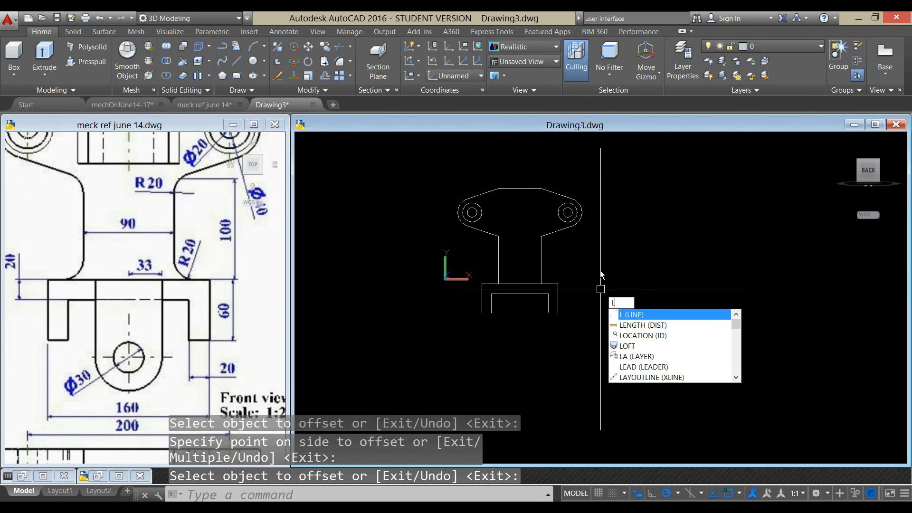
{"action": "key", "text": "Return"}
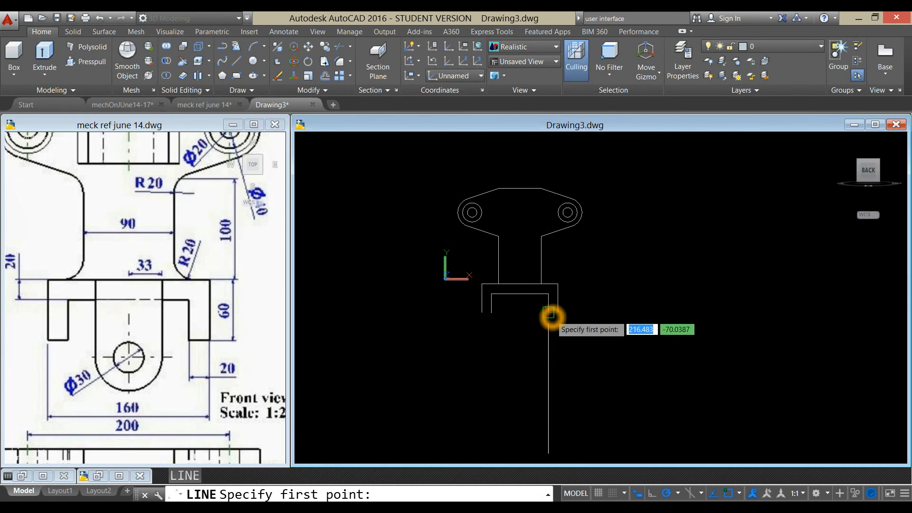
{"action": "left_click", "coordinate": [548, 312]}
{"action": "left_click", "coordinate": [558, 312]}
{"action": "right_click", "coordinate": [586, 288]}
{"action": "left_click", "coordinate": [593, 294]}
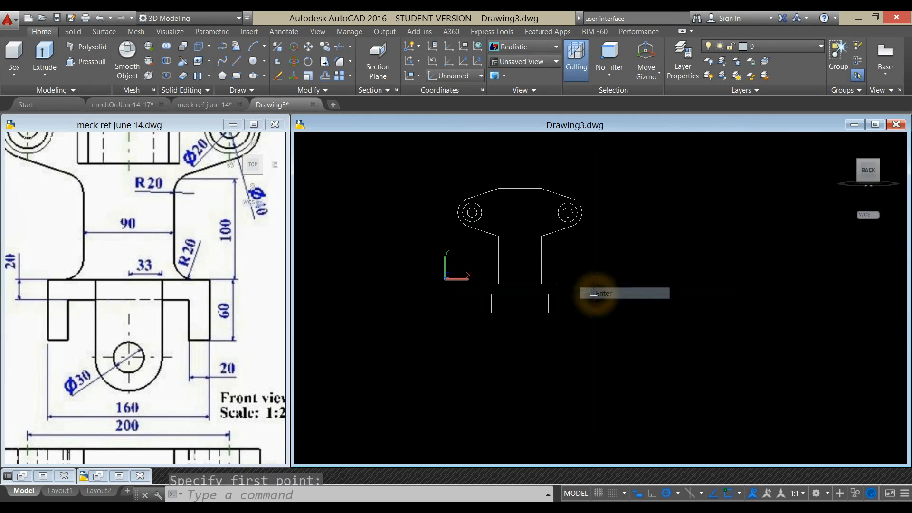
Step: Close the bottom of the left leg with a line between the inner and outer polyline ends
{"action": "right_click", "coordinate": [596, 295]}
{"action": "left_click", "coordinate": [610, 286]}
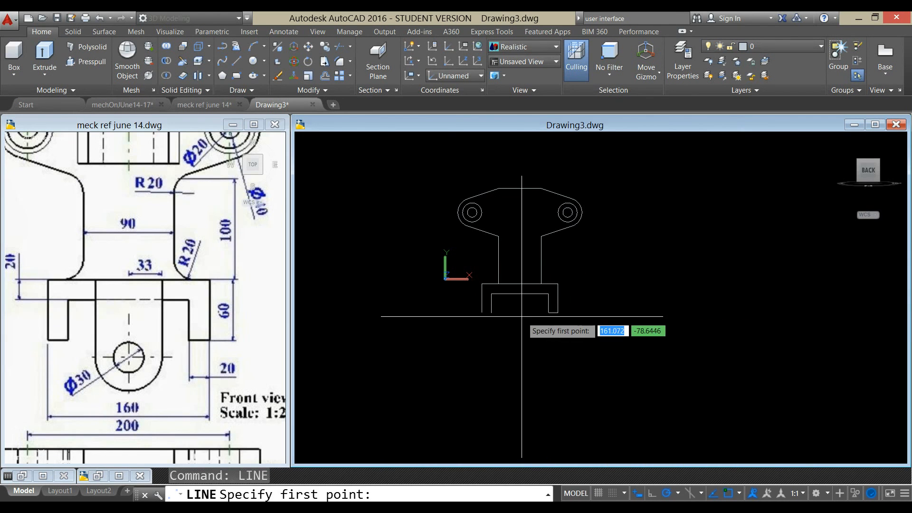
{"action": "left_click", "coordinate": [491, 312]}
{"action": "left_click", "coordinate": [482, 312]}
{"action": "right_click", "coordinate": [578, 291]}
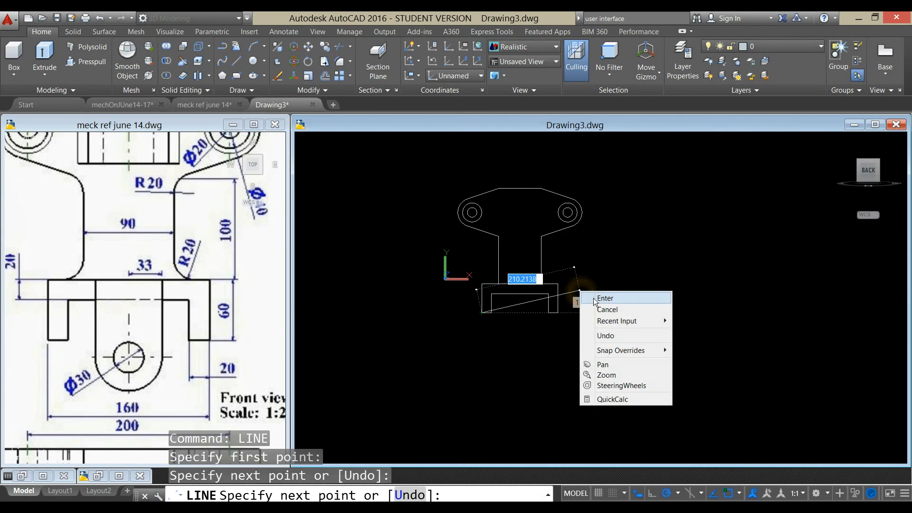
{"action": "left_click", "coordinate": [583, 298]}
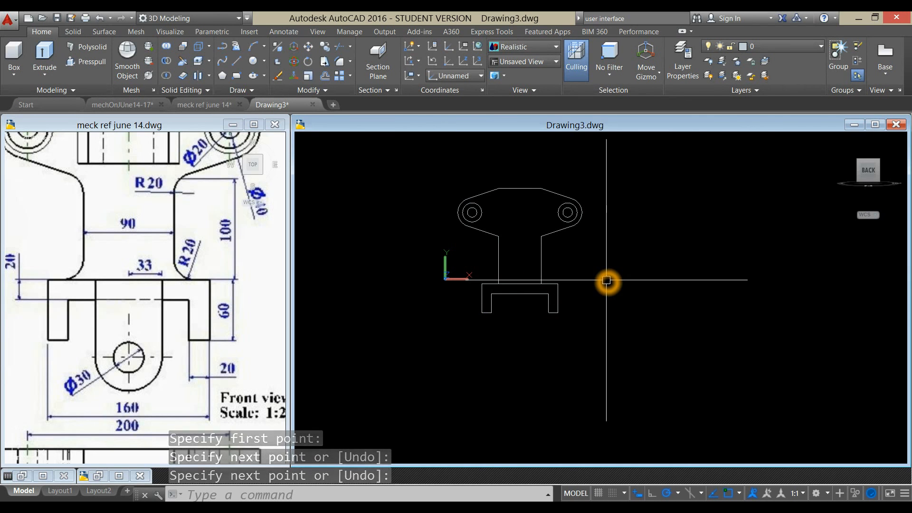
Step: Join the outer and inner U-shaped polylines and the two leg-end lines into one closed polyline
{"action": "type", "text": "j"}
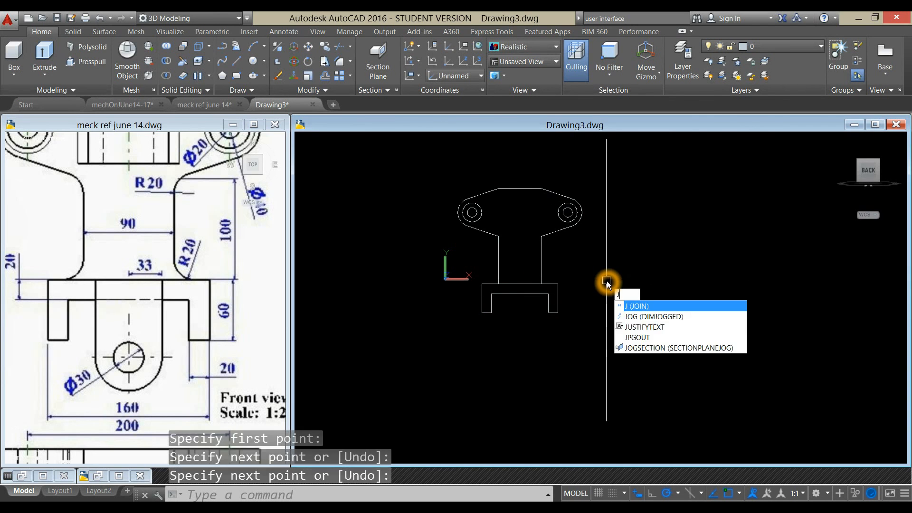
{"action": "left_click", "coordinate": [634, 307]}
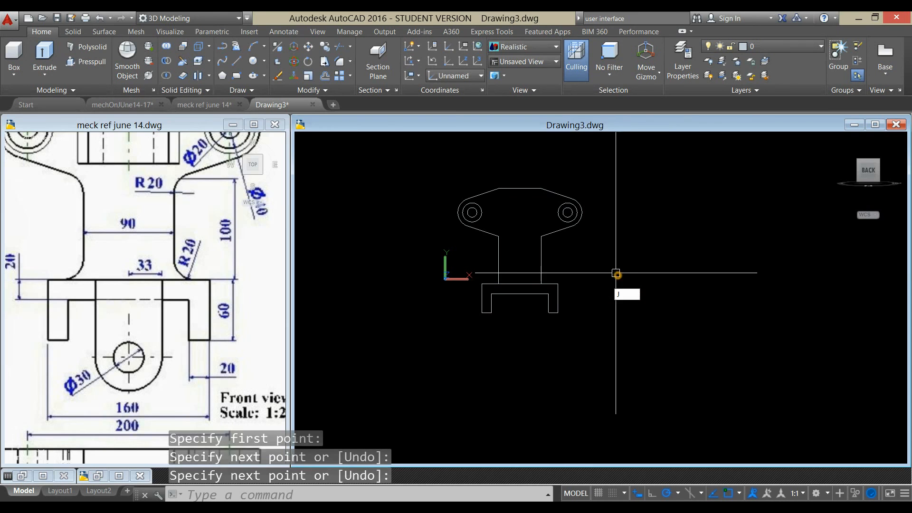
{"action": "left_click", "coordinate": [558, 308]}
{"action": "left_click", "coordinate": [531, 295]}
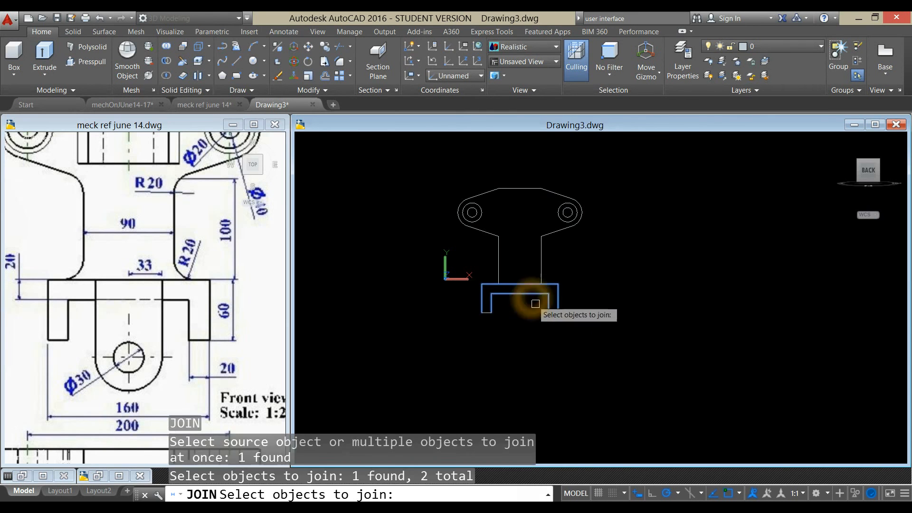
{"action": "left_click", "coordinate": [579, 332]}
{"action": "left_click", "coordinate": [475, 301]}
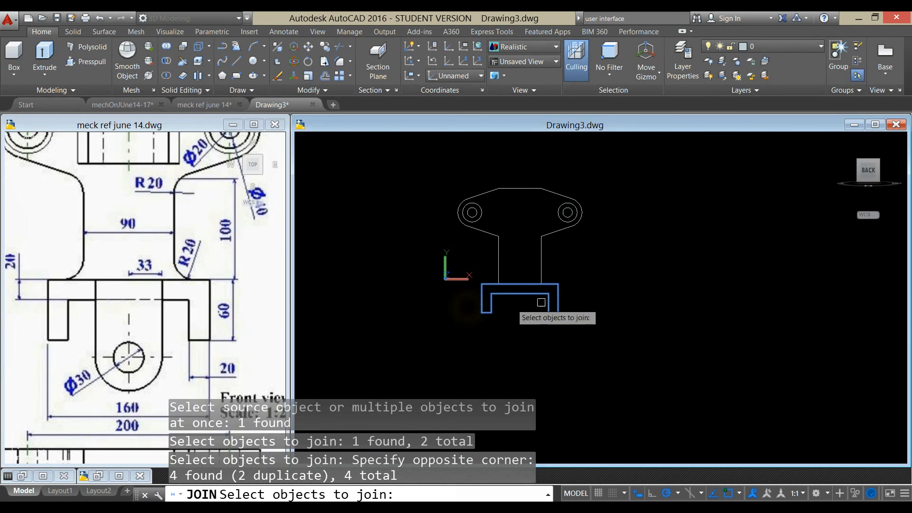
{"action": "right_click", "coordinate": [620, 278]}
{"action": "right_click", "coordinate": [618, 278]}
{"action": "scroll", "coordinate": [617, 279], "scroll_direction": "down", "scroll_amount": 2}
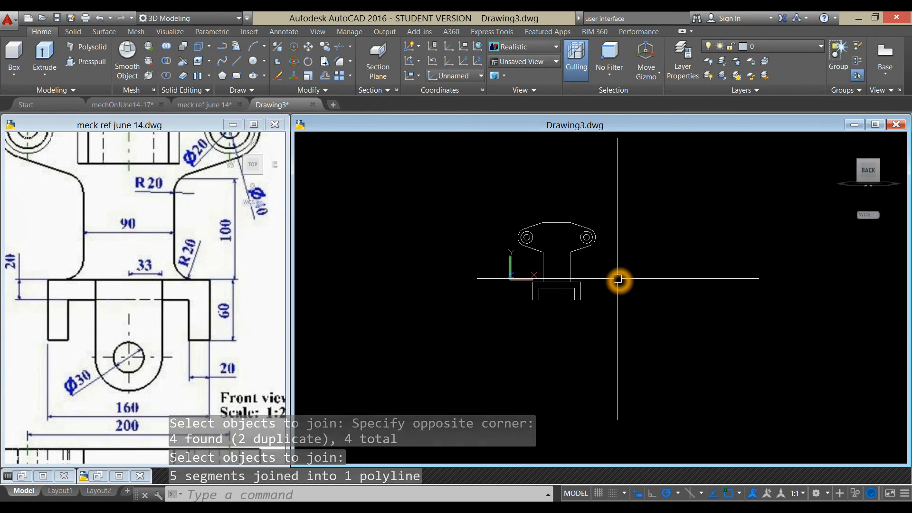
Step: Switch the Drawing3 model with the plate and U-shaped base profiles to the SW Isometric view
{"action": "left_click", "coordinate": [335, 277]}
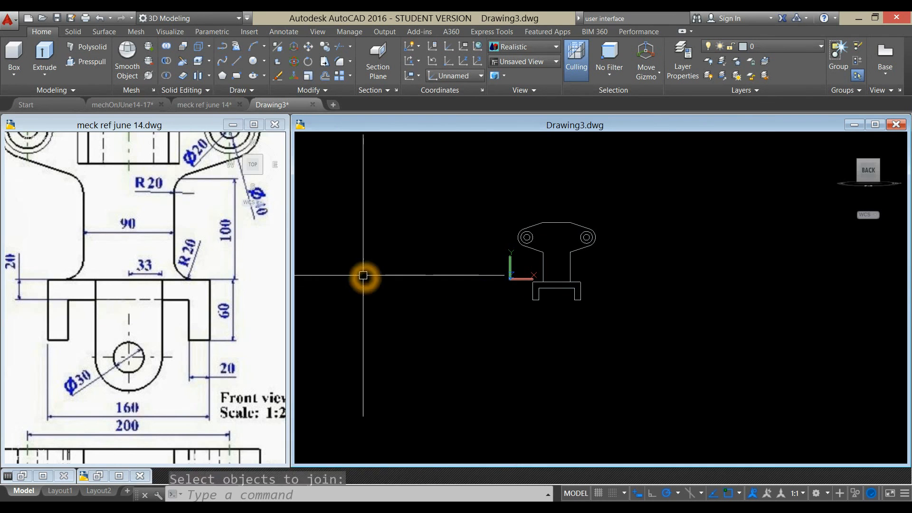
{"action": "left_click", "coordinate": [365, 275]}
{"action": "left_click", "coordinate": [192, 293]}
{"action": "scroll", "coordinate": [129, 284], "scroll_direction": "down", "scroll_amount": 2}
{"action": "scroll", "coordinate": [129, 283], "scroll_direction": "down", "scroll_amount": 3}
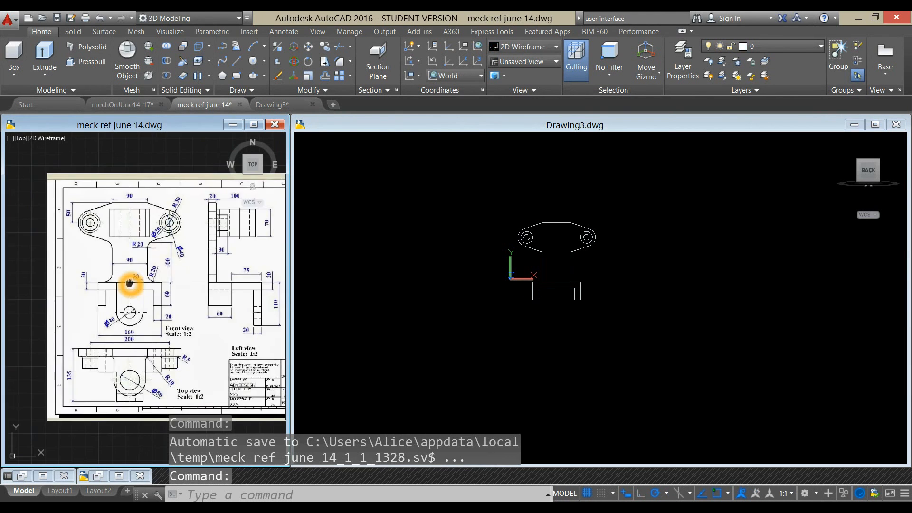
{"action": "left_click", "coordinate": [344, 182]}
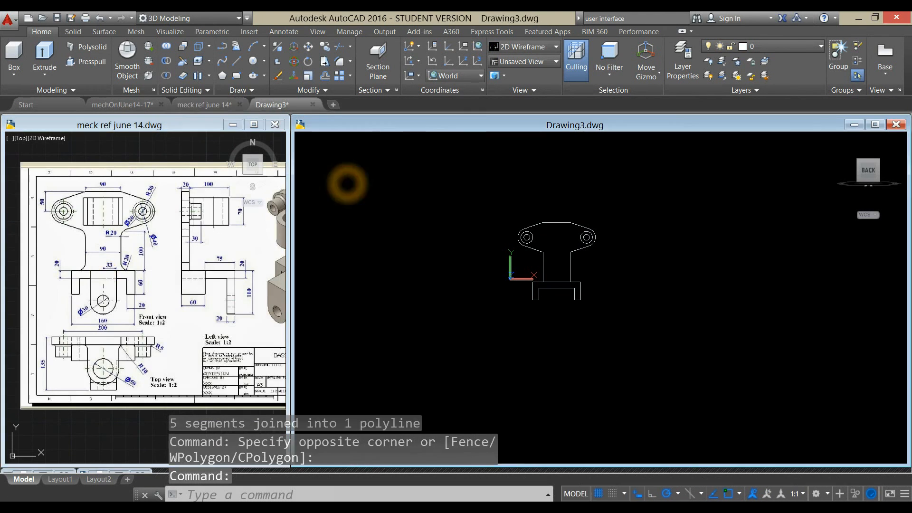
{"action": "left_click", "coordinate": [317, 138]}
{"action": "left_click", "coordinate": [313, 139]}
{"action": "left_click", "coordinate": [339, 232]}
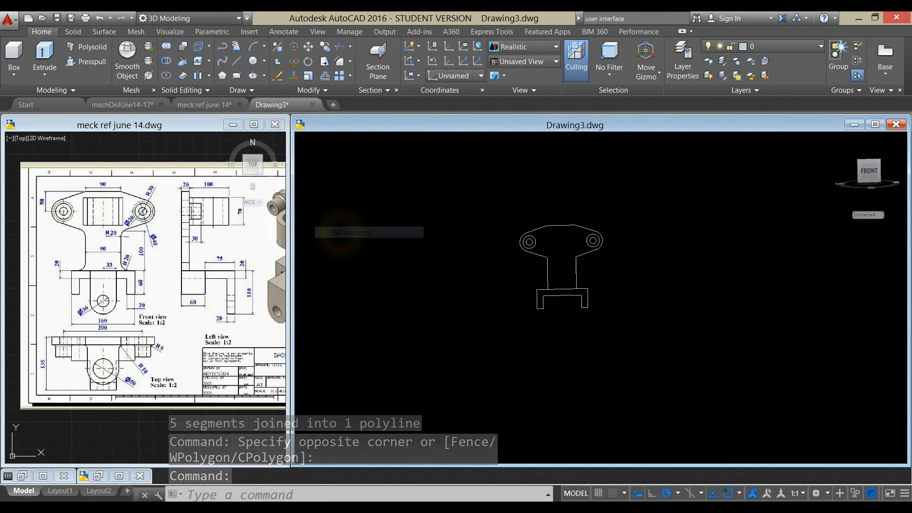
{"action": "middle_click_drag", "start_coordinate": [565, 252], "coordinate": [532, 223]}
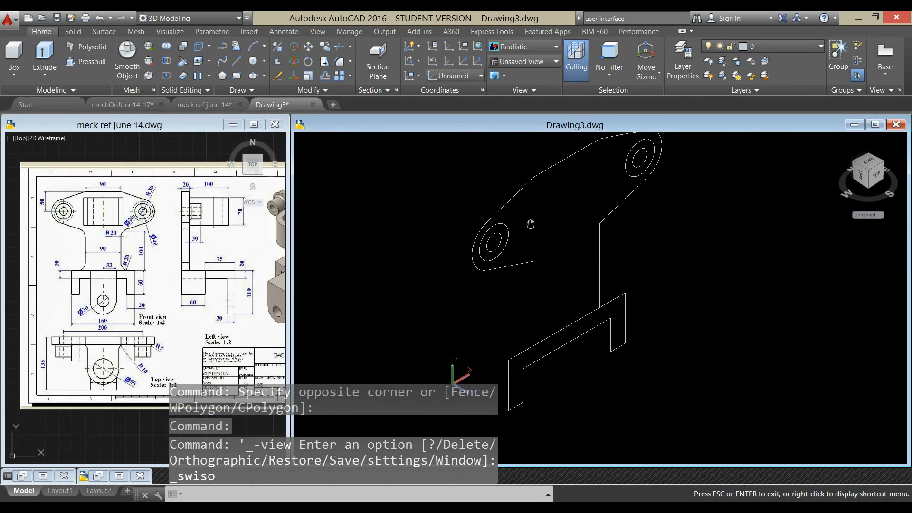
{"action": "scroll", "coordinate": [531, 224], "scroll_direction": "down", "scroll_amount": 2}
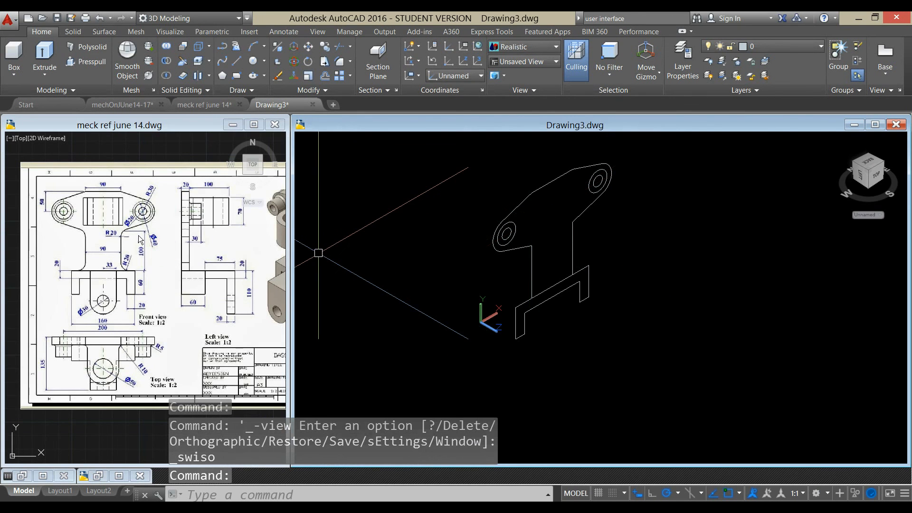
{"action": "left_click", "coordinate": [515, 205]}
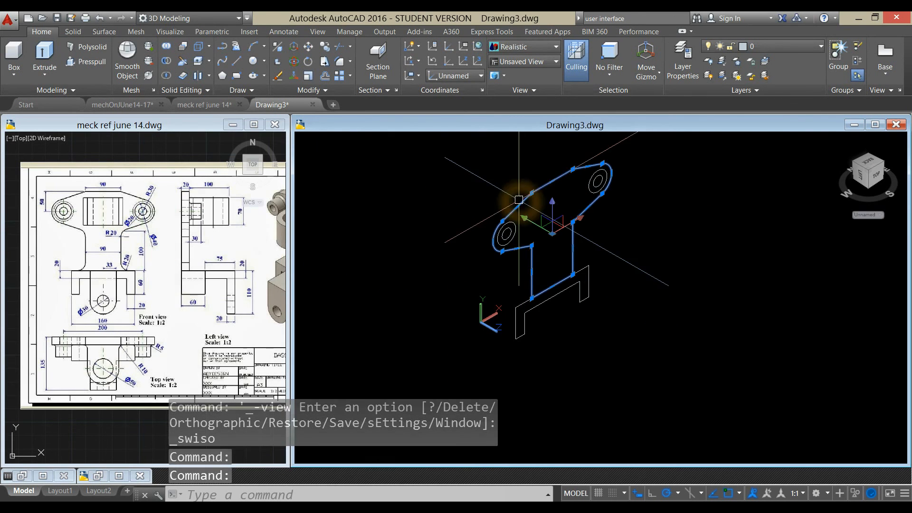
{"action": "left_click", "coordinate": [612, 228]}
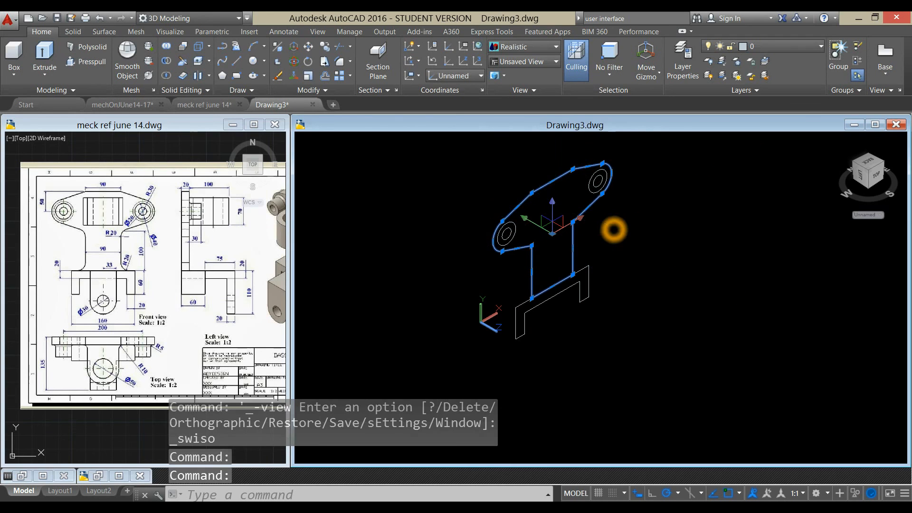
{"action": "key", "text": "Escape"}
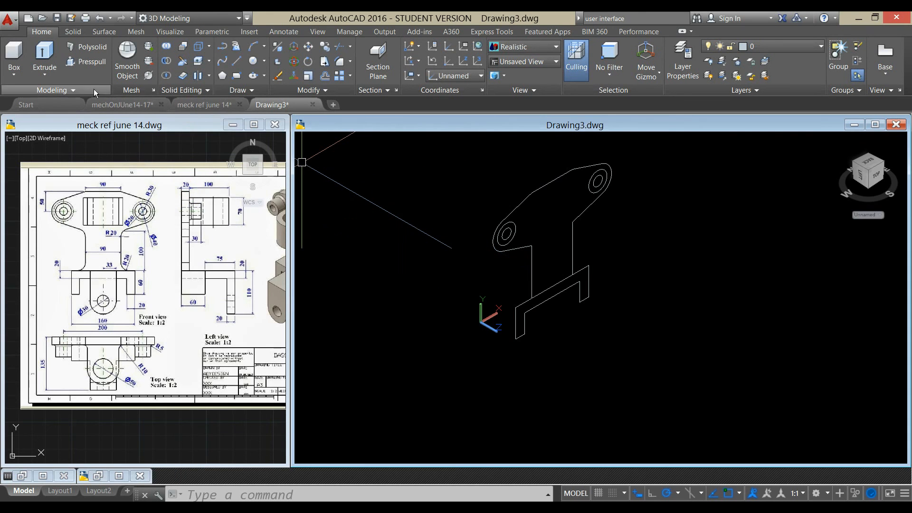
Step: Extrude the closed plate outline 20 into a solid, leaving the circles at its ends out of the extrusion
{"action": "left_click", "coordinate": [45, 52]}
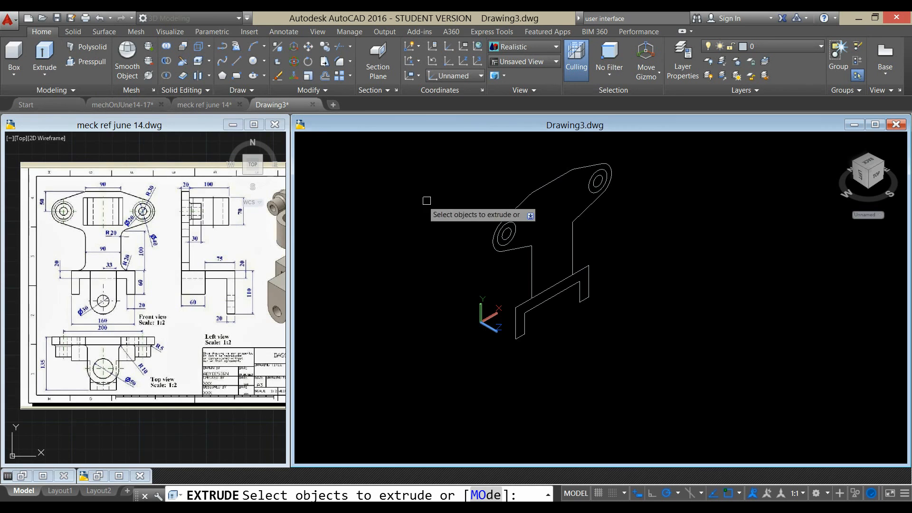
{"action": "left_click", "coordinate": [517, 204]}
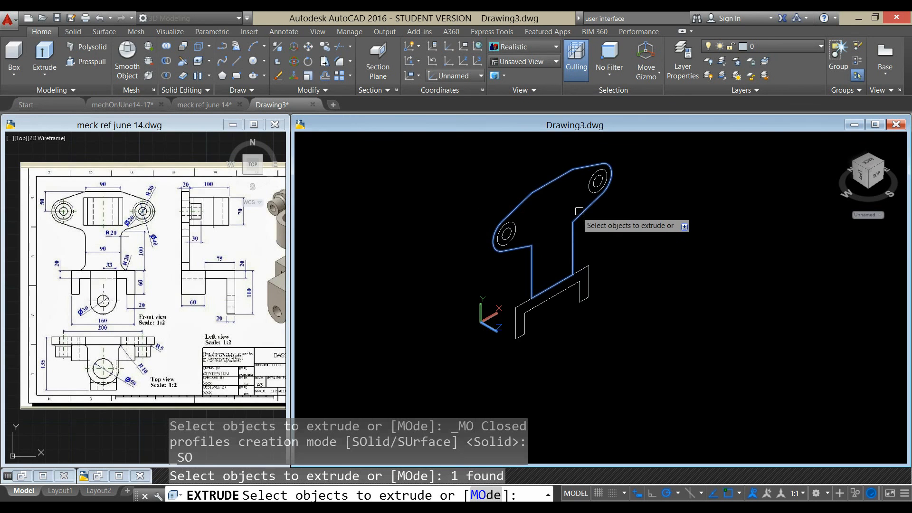
{"action": "right_click", "coordinate": [603, 210]}
{"action": "left_click", "coordinate": [617, 214]}
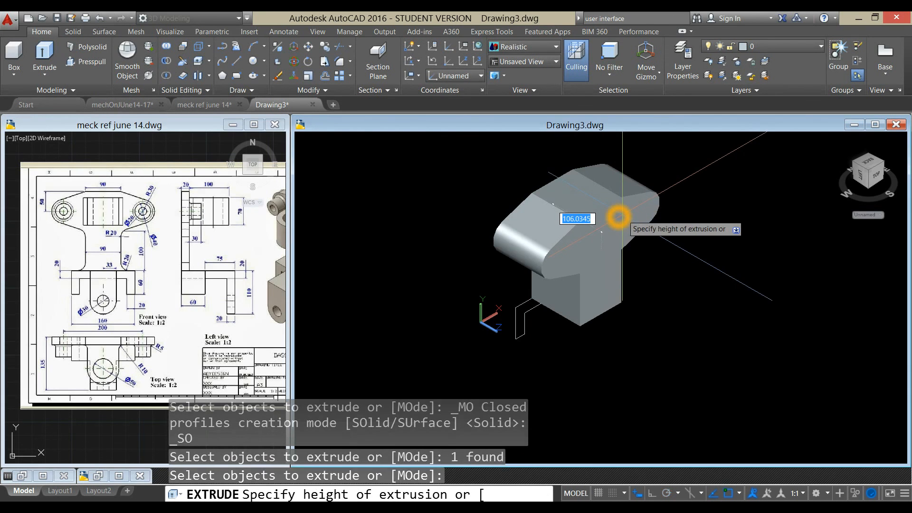
{"action": "type", "text": "20"}
{"action": "key", "text": "Return"}
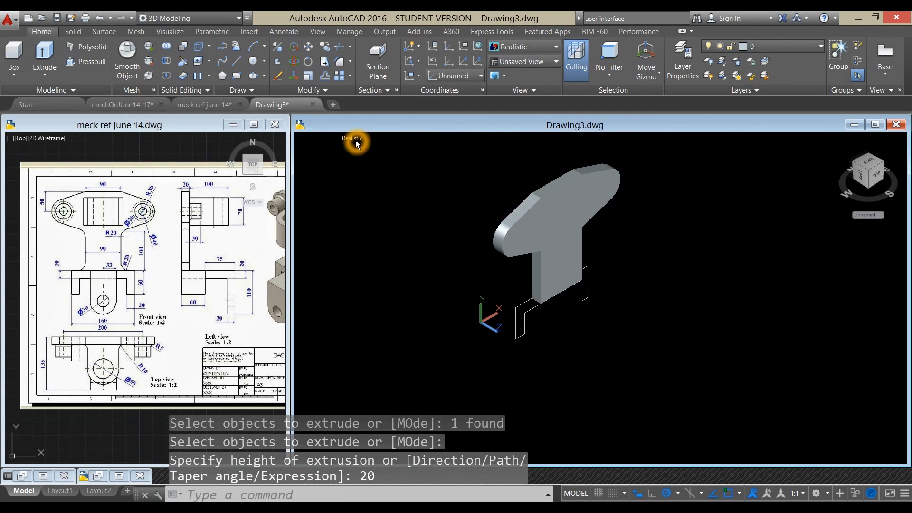
Step: Set the visual style of the Drawing3 model view to Wireframe
{"action": "left_click", "coordinate": [353, 141]}
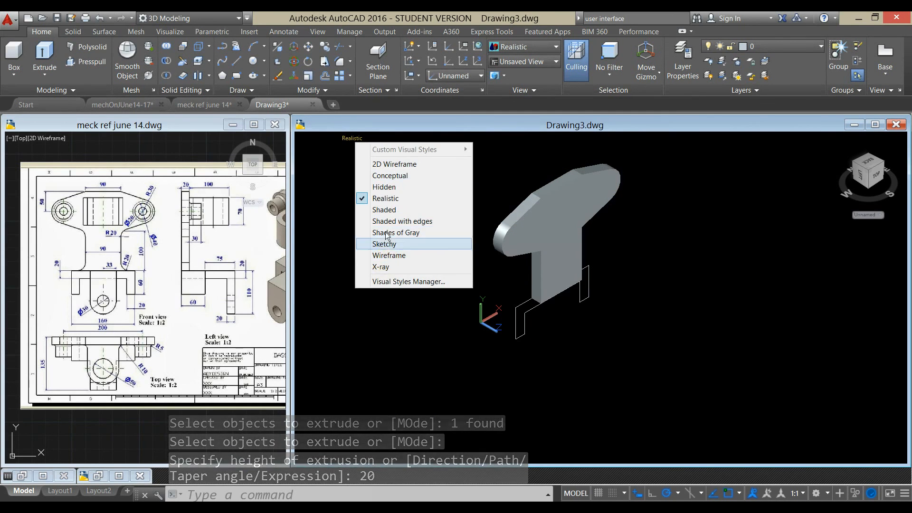
{"action": "left_click", "coordinate": [392, 256]}
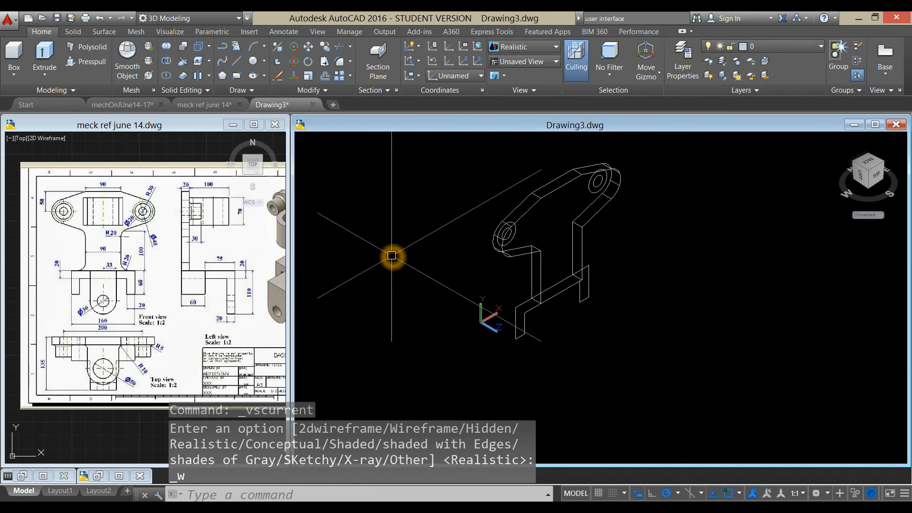
{"action": "left_click", "coordinate": [674, 290]}
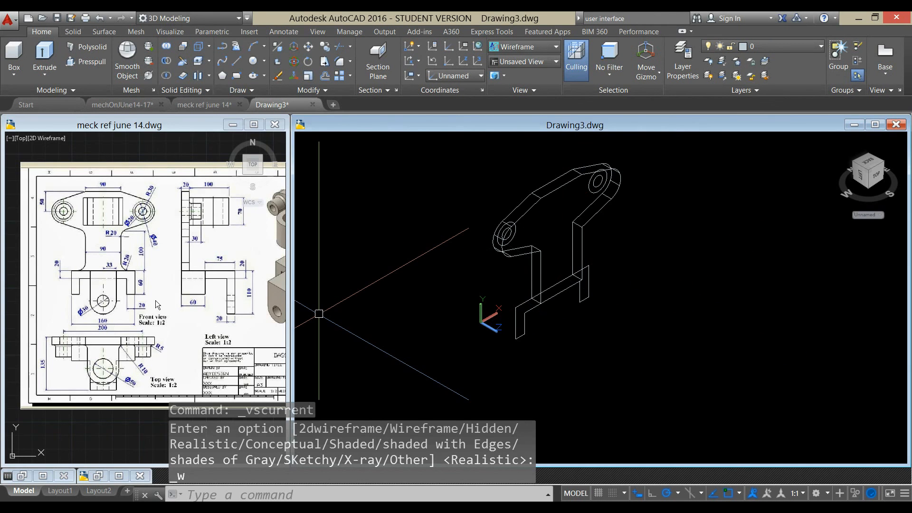
{"action": "left_click", "coordinate": [130, 277]}
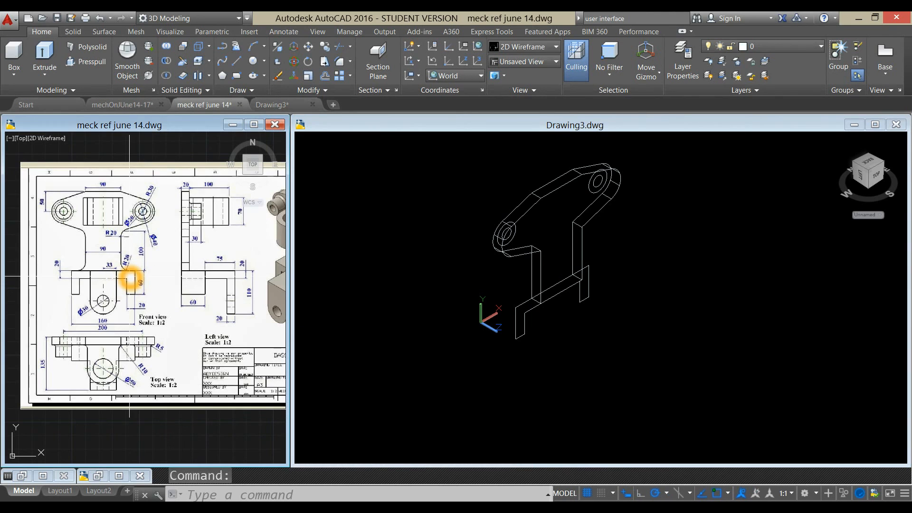
{"action": "left_click", "coordinate": [195, 290]}
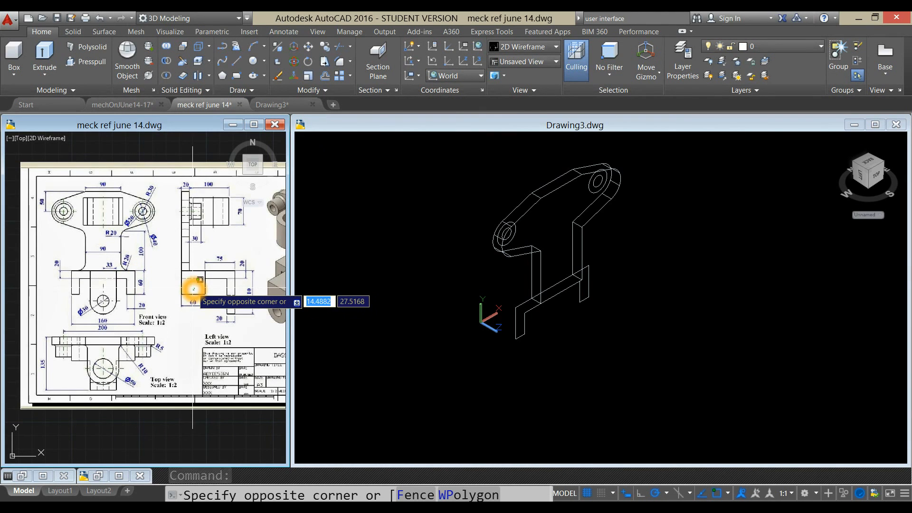
{"action": "key", "text": "Escape"}
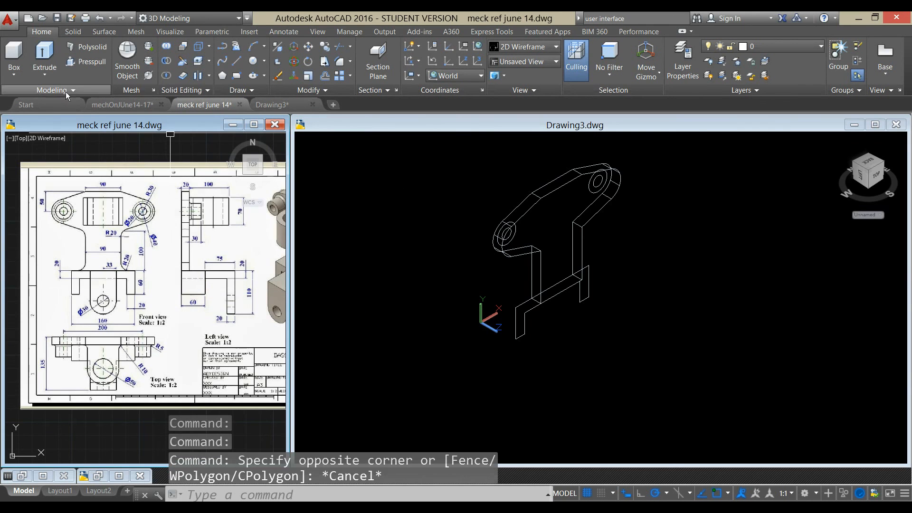
{"action": "left_click", "coordinate": [45, 57]}
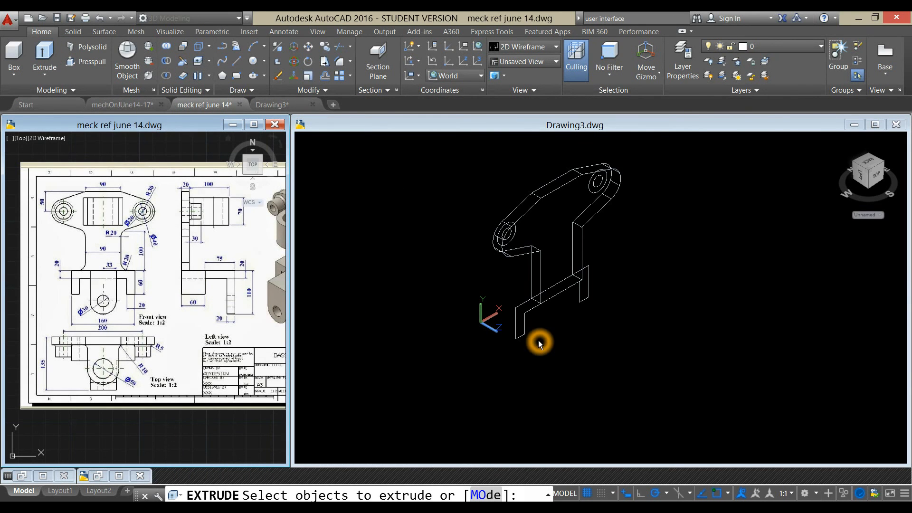
{"action": "key", "text": "Escape"}
{"action": "left_click", "coordinate": [538, 340]}
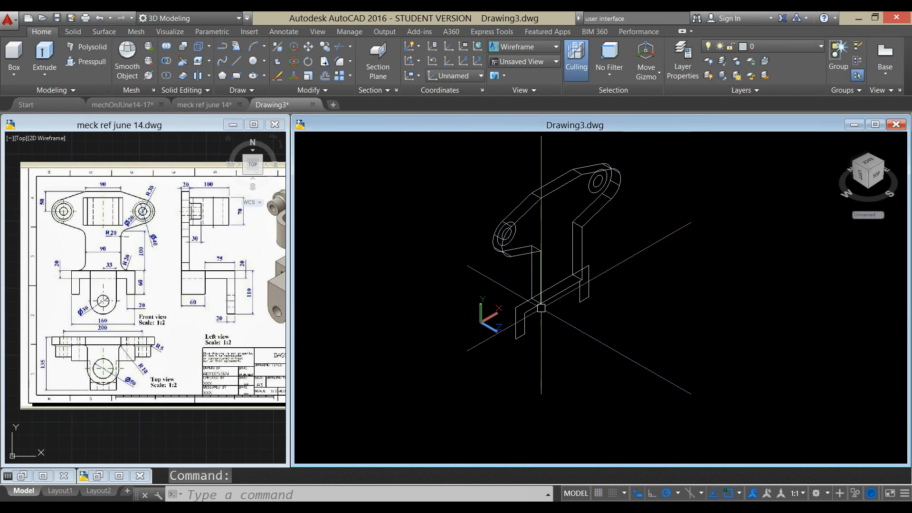
Step: Extrude the closed U-shaped base profile below the plate 60 towards the front as a solid
{"action": "mouse_move", "coordinate": [561, 325]}
{"action": "middle_mouse_down", "text": "shift"}
{"action": "mouse_move", "coordinate": [605, 322]}
{"action": "mouse_move", "coordinate": [562, 325]}
{"action": "mouse_move", "coordinate": [602, 326]}
{"action": "mouse_move", "coordinate": [555, 341]}
{"action": "middle_mouse_up", "text": "shift"}
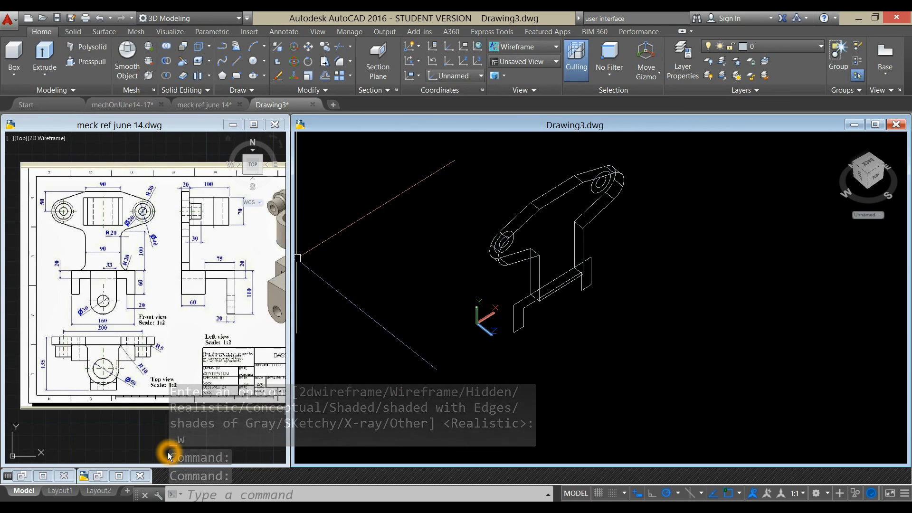
{"action": "scroll", "coordinate": [169, 453], "scroll_direction": "down", "scroll_amount": 5}
{"action": "scroll", "coordinate": [386, 332], "scroll_direction": "up", "scroll_amount": 5}
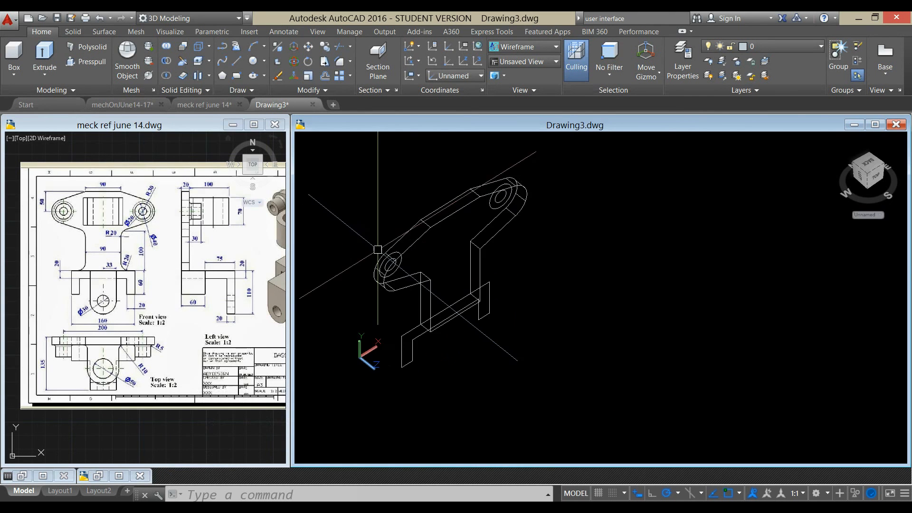
{"action": "left_click", "coordinate": [45, 55]}
{"action": "left_click", "coordinate": [482, 333]}
{"action": "right_click", "coordinate": [540, 320]}
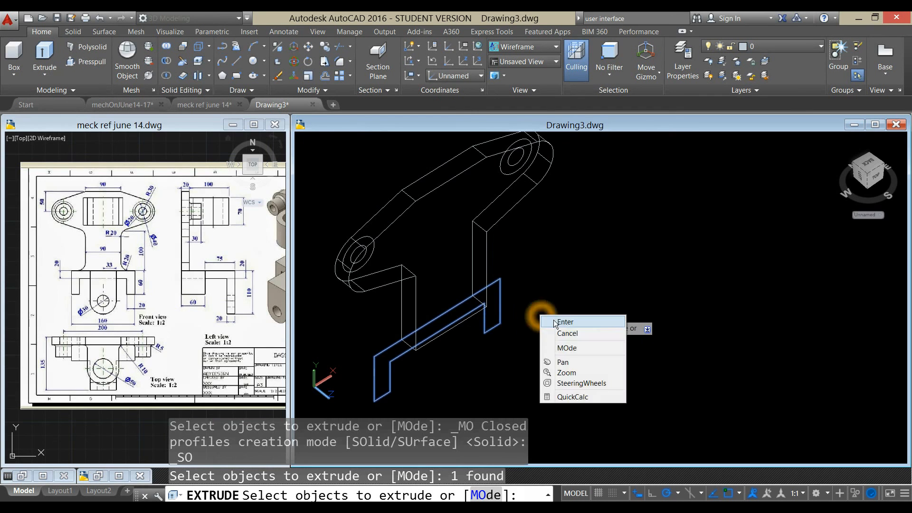
{"action": "left_click", "coordinate": [558, 322]}
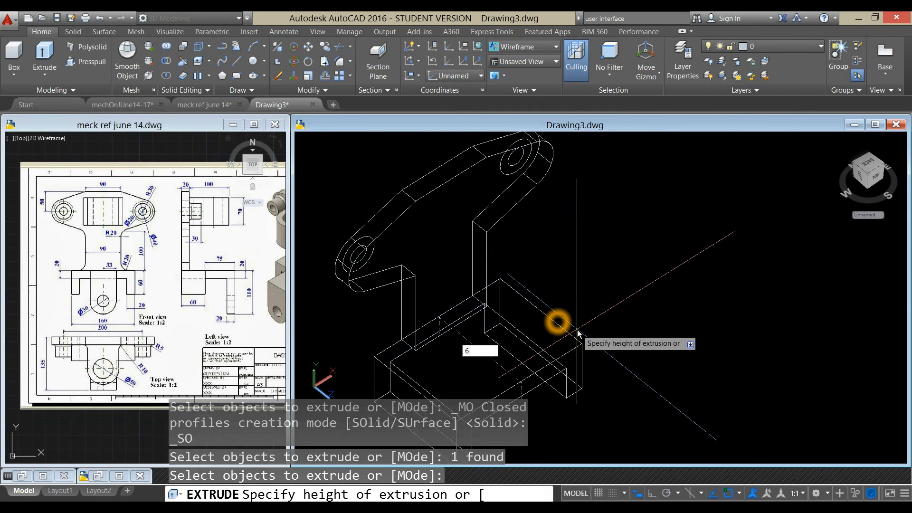
{"action": "type", "text": "60"}
{"action": "key", "text": "Return"}
Step: Set the visual style of the Drawing3 model view to X-Ray
{"action": "middle_click_drag", "start_coordinate": [581, 322], "coordinate": [660, 309]}
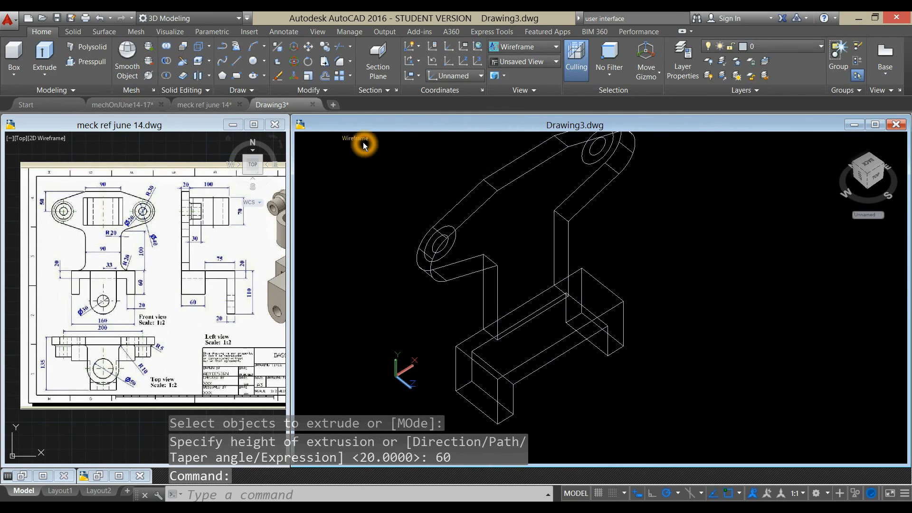
{"action": "left_click", "coordinate": [364, 145]}
{"action": "left_click", "coordinate": [399, 265]}
{"action": "middle_click_drag", "start_coordinate": [691, 302], "coordinate": [693, 267], "text": "shift"}
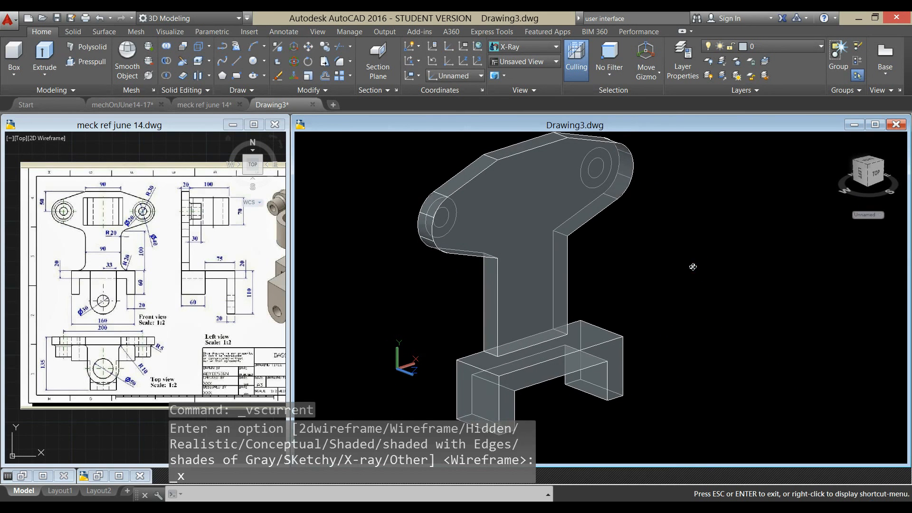
{"action": "middle_click_drag", "start_coordinate": [692, 309], "coordinate": [792, 288], "text": "shift"}
{"action": "middle_click_drag", "start_coordinate": [684, 280], "coordinate": [700, 346]}
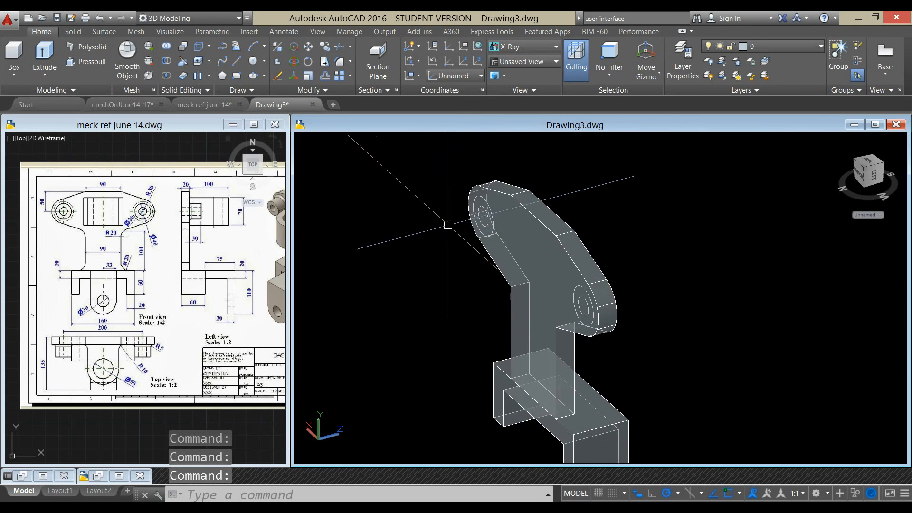
Step: Move the four lug circles from the plate's back face to the matching lug centre on its front face
{"action": "scroll", "coordinate": [456, 224], "scroll_direction": "up", "scroll_amount": 3}
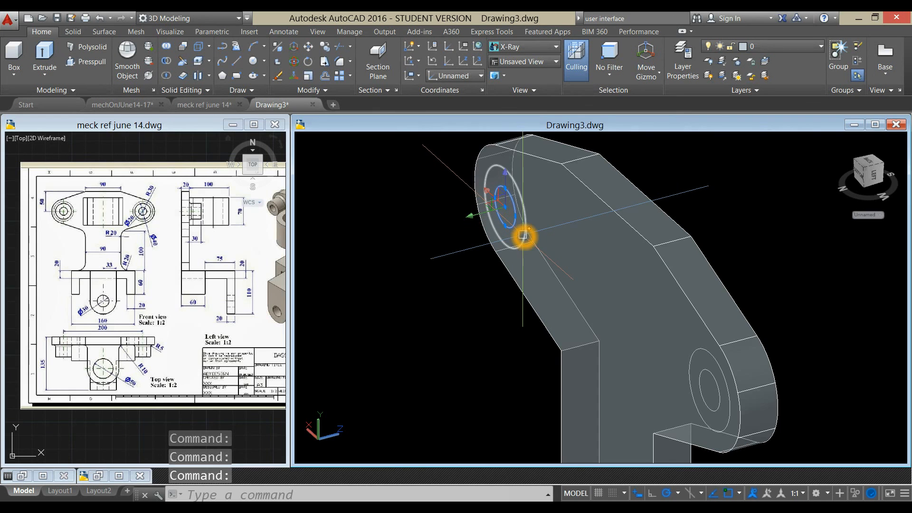
{"action": "scroll", "coordinate": [558, 265], "scroll_direction": "down", "scroll_amount": 2}
{"action": "middle_click_drag", "start_coordinate": [558, 265], "coordinate": [474, 196]}
{"action": "scroll", "coordinate": [592, 281], "scroll_direction": "up", "scroll_amount": 3}
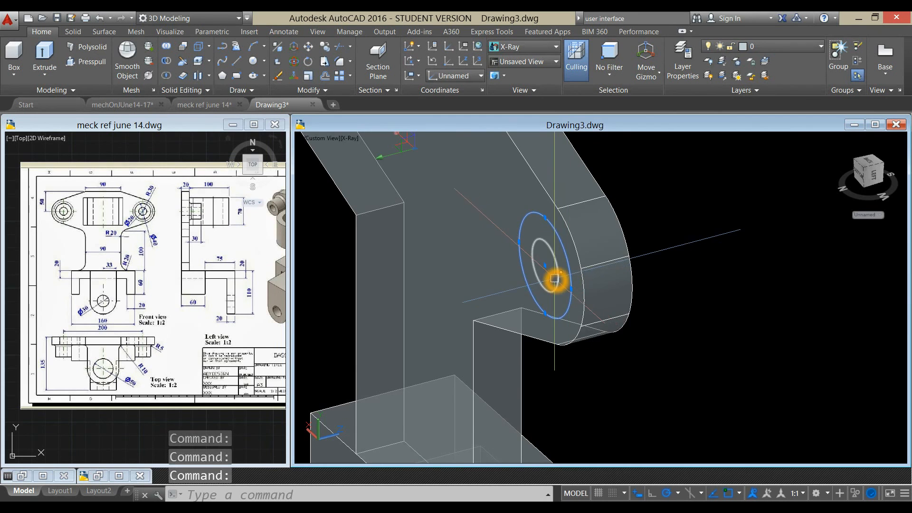
{"action": "left_click", "coordinate": [555, 278]}
{"action": "left_click", "coordinate": [513, 275], "text": "shift"}
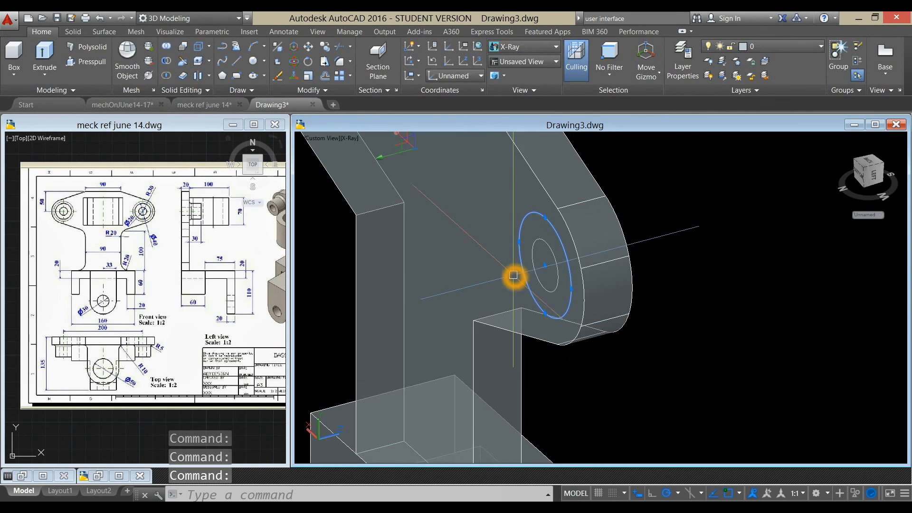
{"action": "left_click", "coordinate": [556, 271]}
{"action": "left_click", "coordinate": [550, 251], "text": "shift"}
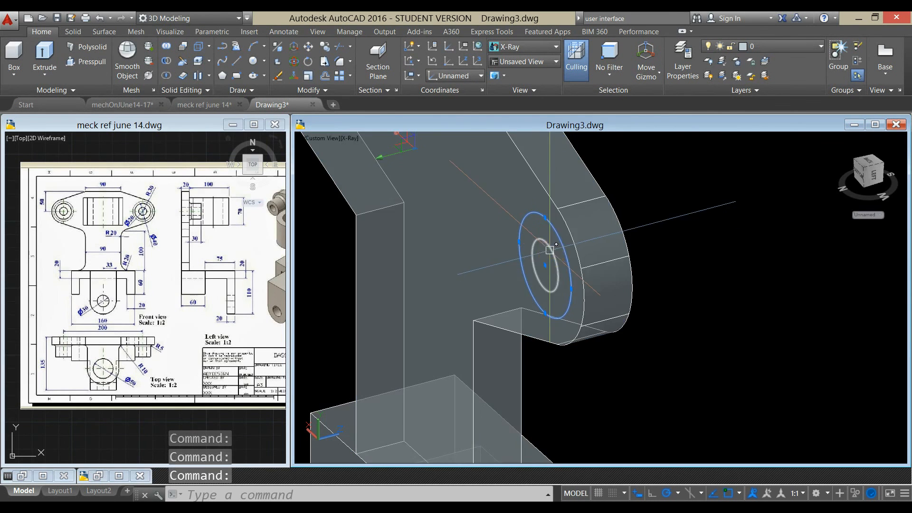
{"action": "scroll", "coordinate": [645, 234], "scroll_direction": "down", "scroll_amount": 2}
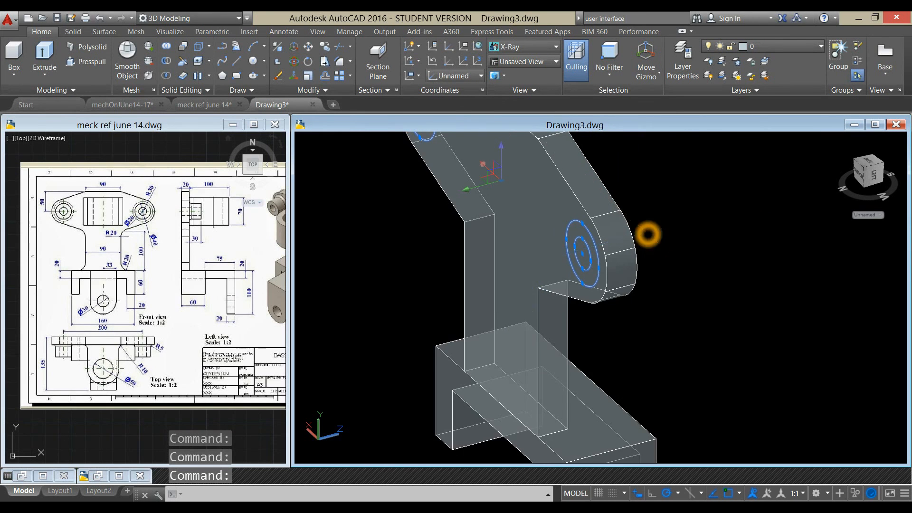
{"action": "middle_click_drag", "start_coordinate": [646, 232], "coordinate": [617, 283]}
{"action": "right_click", "coordinate": [599, 206]}
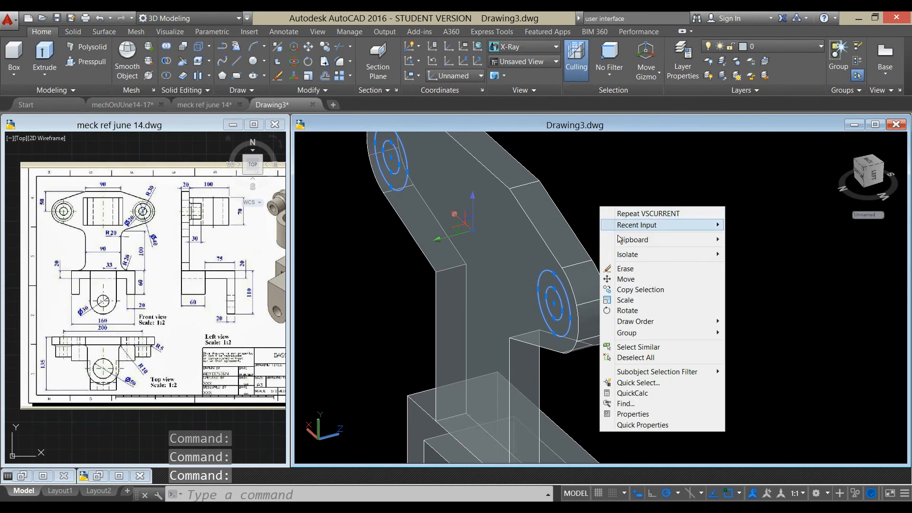
{"action": "left_click", "coordinate": [627, 279]}
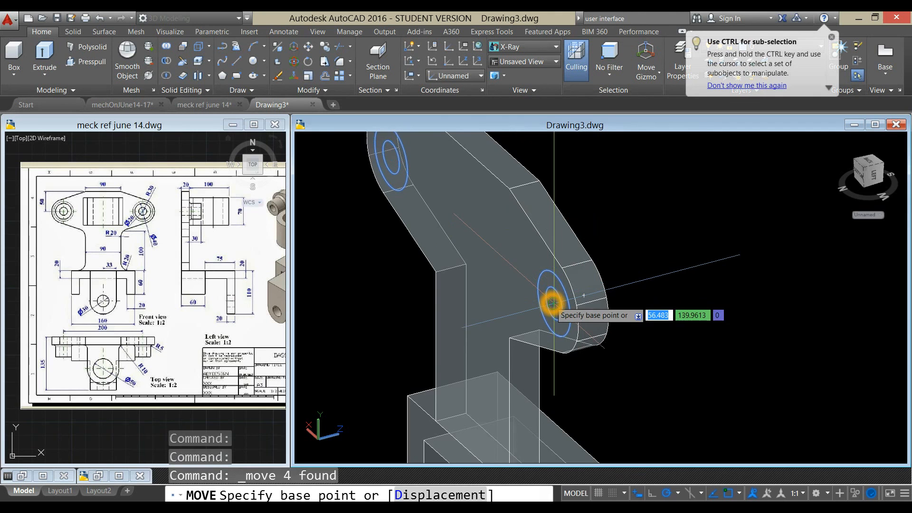
{"action": "left_click", "coordinate": [551, 302]}
{"action": "middle_click_drag", "start_coordinate": [622, 261], "coordinate": [544, 238], "text": "shift"}
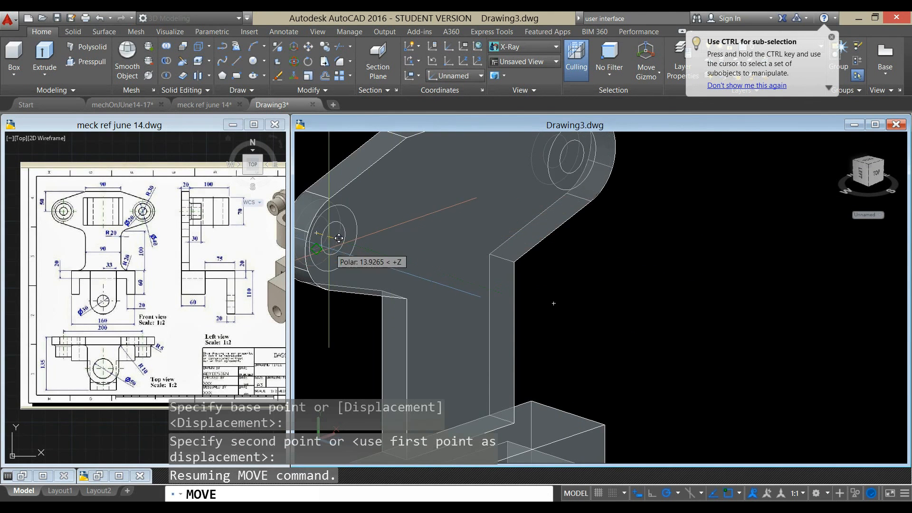
{"action": "middle_click_drag", "start_coordinate": [339, 238], "coordinate": [476, 234]}
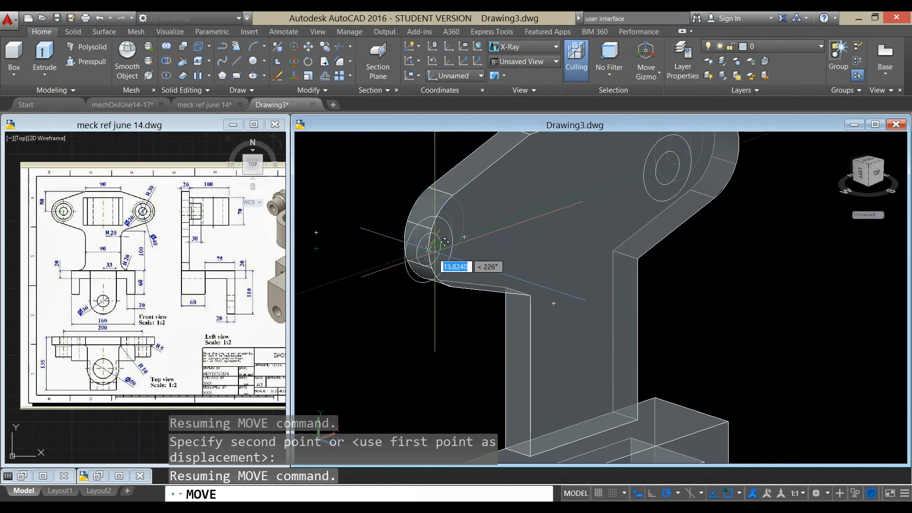
{"action": "left_click", "coordinate": [464, 237]}
Step: Set the visual style of the Drawing3 model view to 2D Wireframe
{"action": "scroll", "coordinate": [521, 245], "scroll_direction": "down", "scroll_amount": 5}
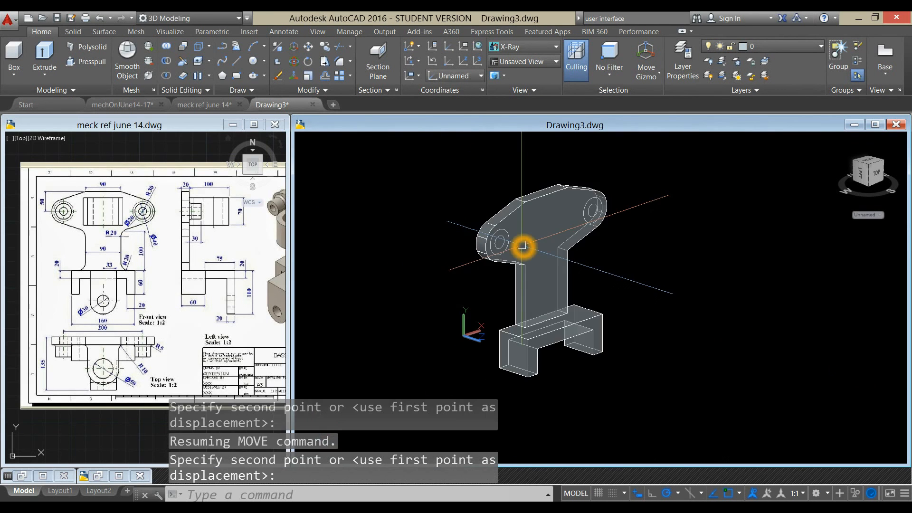
{"action": "middle_click_drag", "start_coordinate": [523, 246], "coordinate": [509, 246]}
{"action": "scroll", "coordinate": [599, 227], "scroll_direction": "up", "scroll_amount": 2}
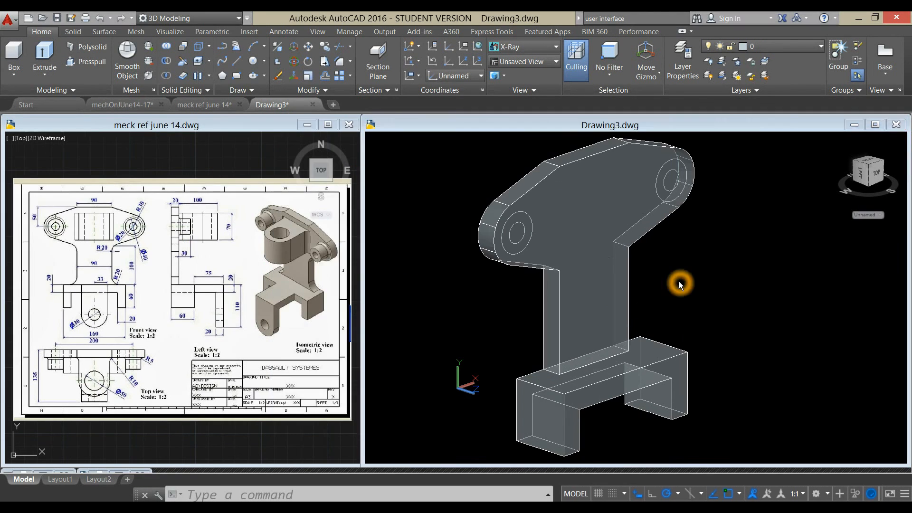
{"action": "left_click", "coordinate": [680, 283]}
{"action": "scroll", "coordinate": [679, 280], "scroll_direction": "down", "scroll_amount": 5}
{"action": "middle_click_drag", "start_coordinate": [678, 279], "coordinate": [629, 260]}
{"action": "scroll", "coordinate": [585, 278], "scroll_direction": "up", "scroll_amount": 4}
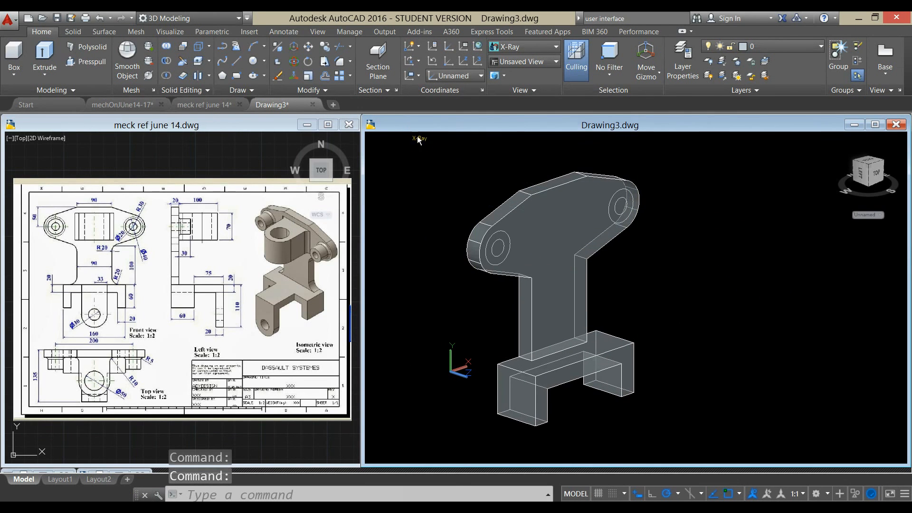
{"action": "left_click", "coordinate": [418, 138]}
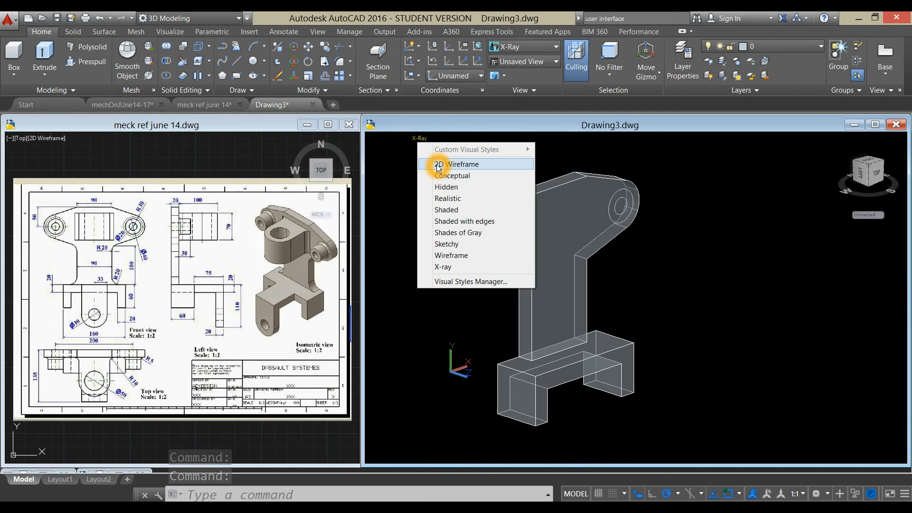
{"action": "left_click", "coordinate": [456, 163]}
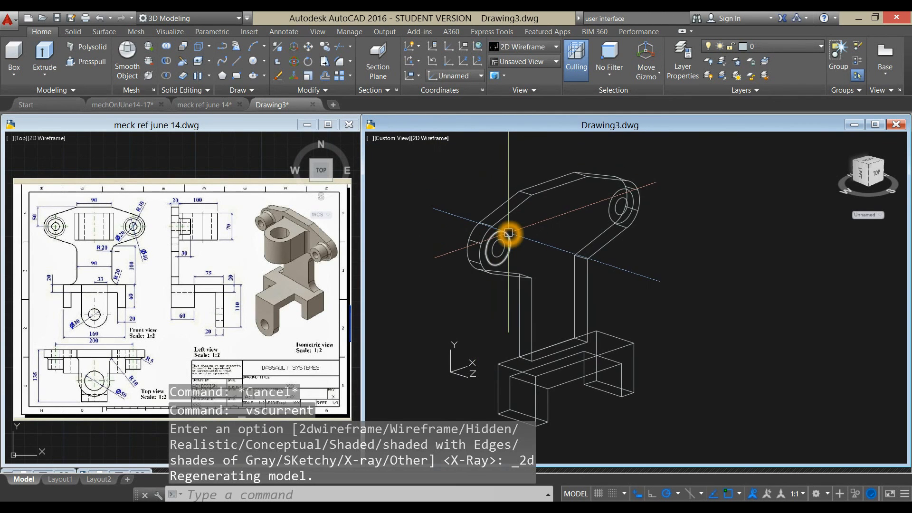
Step: Extrude the four lug circles 30 towards the front as solid cylinders
{"action": "left_click", "coordinate": [508, 233]}
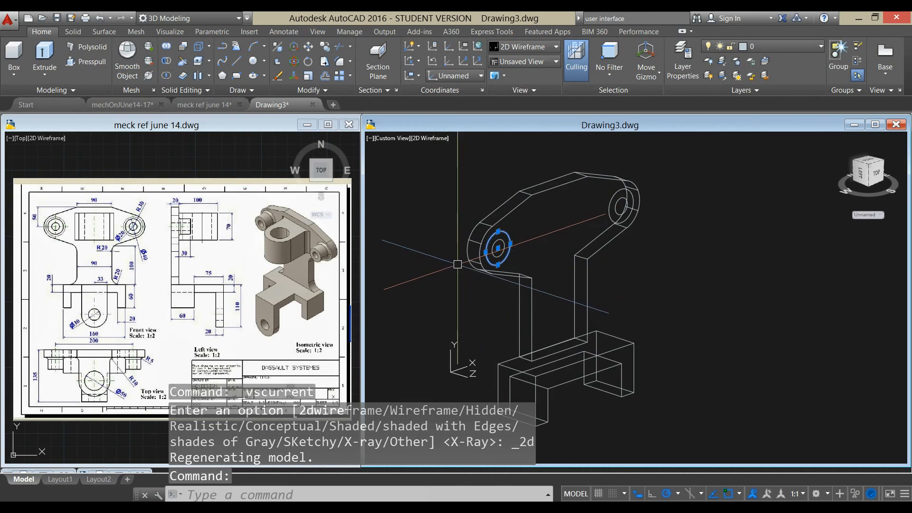
{"action": "scroll", "coordinate": [463, 263], "scroll_direction": "up", "scroll_amount": 2}
{"action": "left_click", "coordinate": [512, 240]}
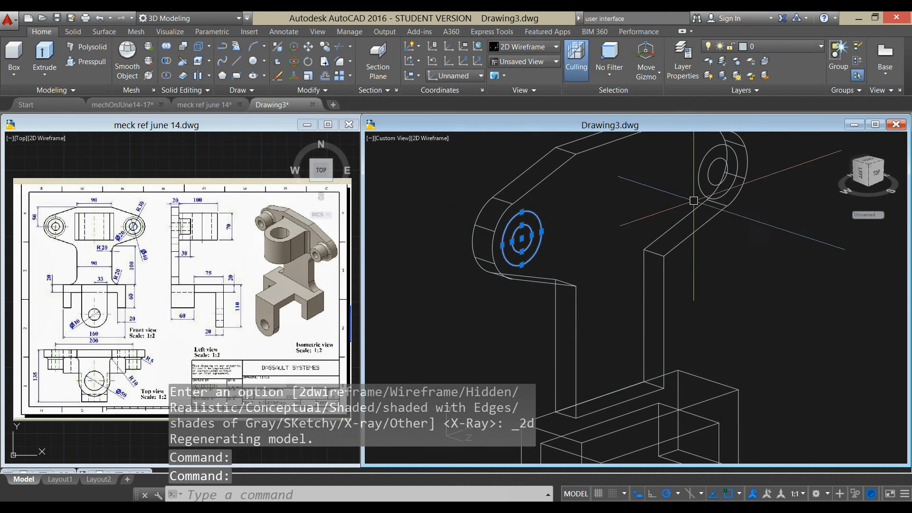
{"action": "left_click", "coordinate": [698, 164]}
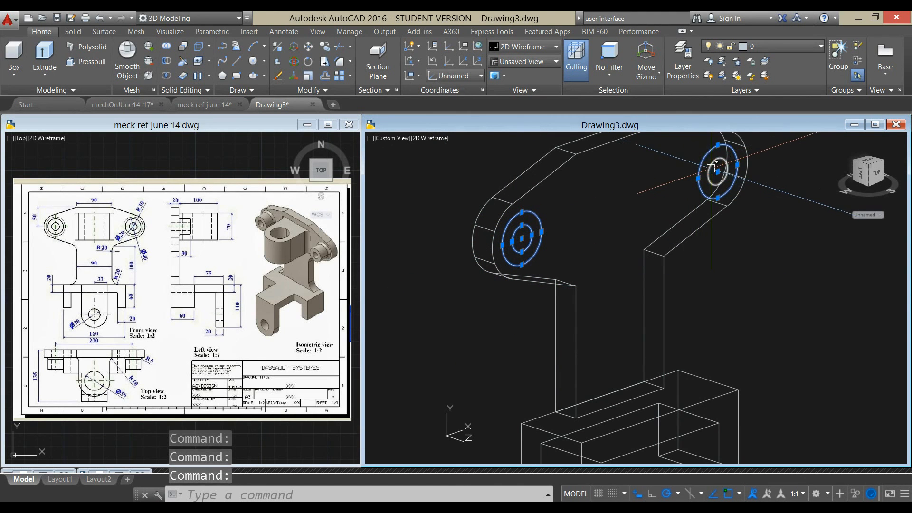
{"action": "left_click", "coordinate": [710, 168]}
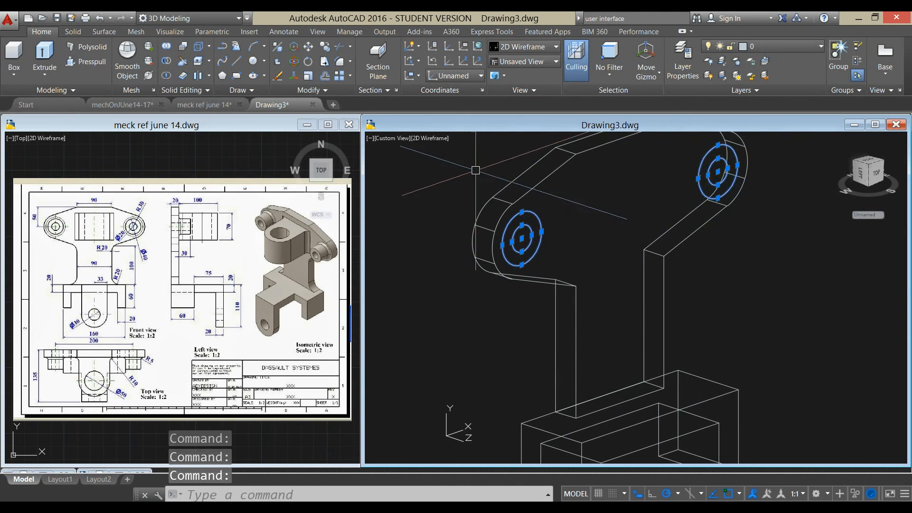
{"action": "left_click", "coordinate": [45, 55]}
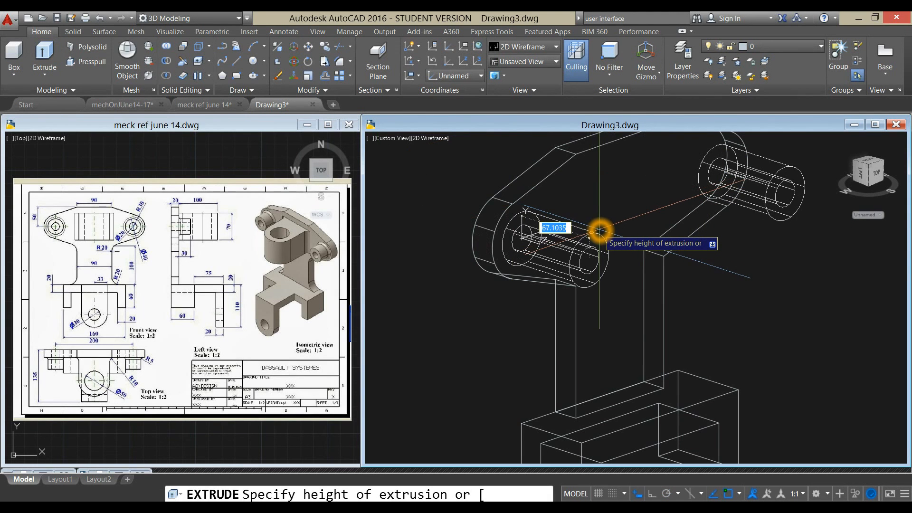
{"action": "type", "text": "30"}
{"action": "key", "text": "Return"}
Step: Subtract the inner cylinder from the outer cylinder on the plate's left lug
{"action": "middle_click_drag", "start_coordinate": [594, 230], "coordinate": [558, 232]}
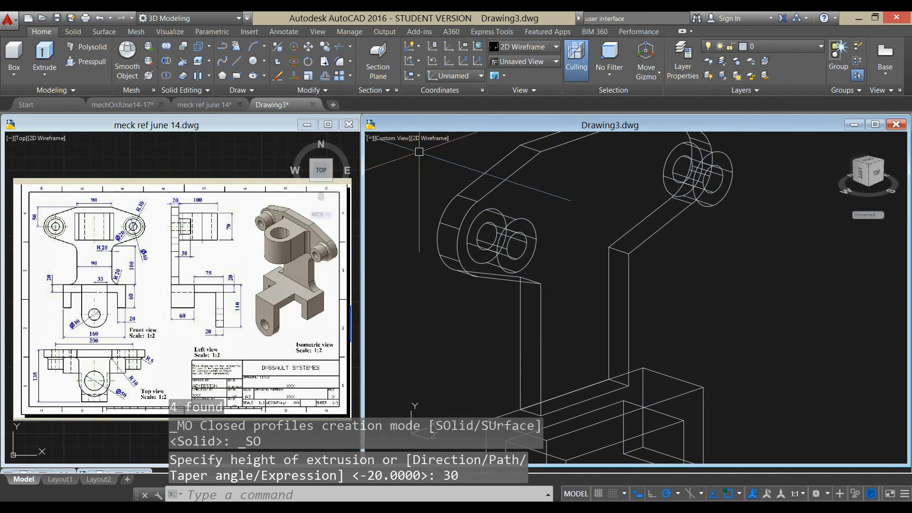
{"action": "left_click", "coordinate": [427, 170]}
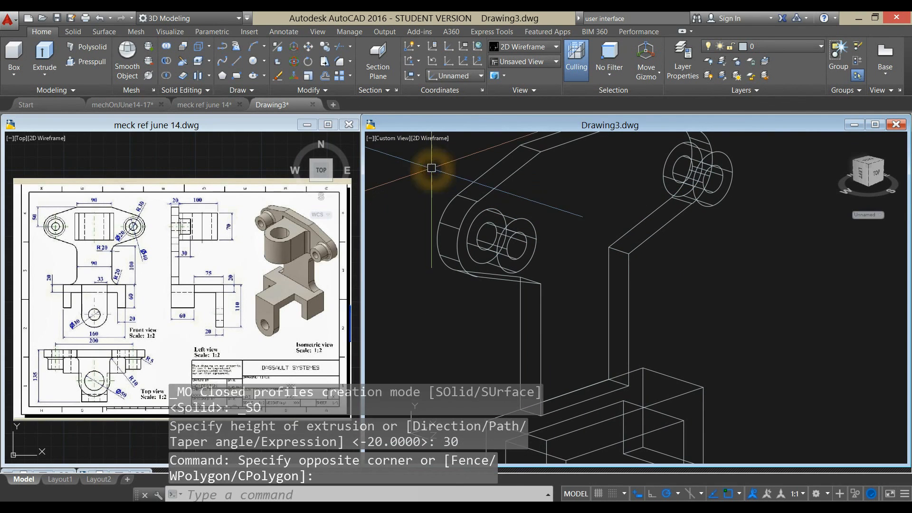
{"action": "left_click", "coordinate": [167, 62]}
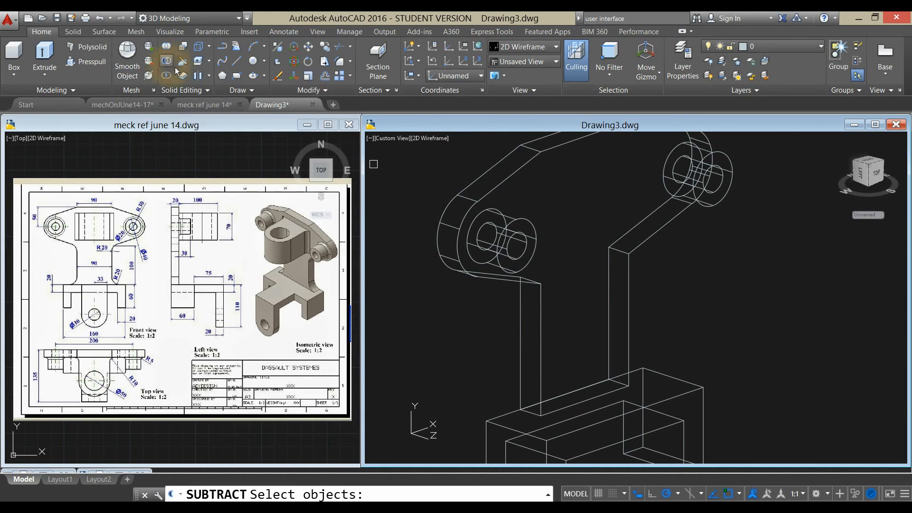
{"action": "left_click", "coordinate": [533, 237]}
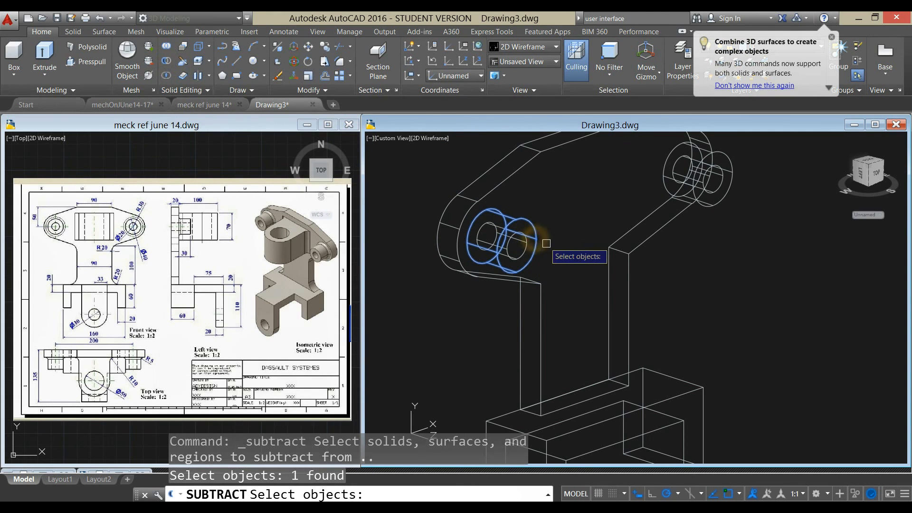
{"action": "right_click", "coordinate": [667, 260]}
{"action": "left_click", "coordinate": [512, 240]}
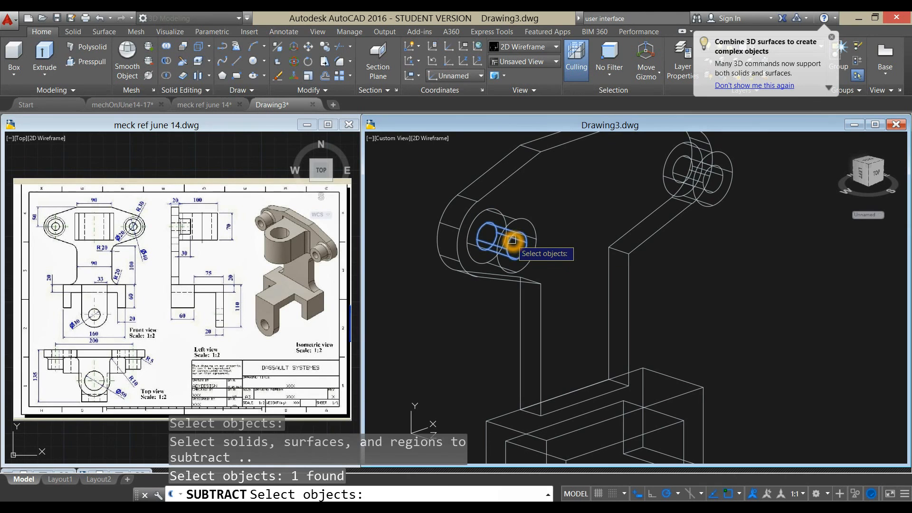
{"action": "right_click", "coordinate": [660, 258]}
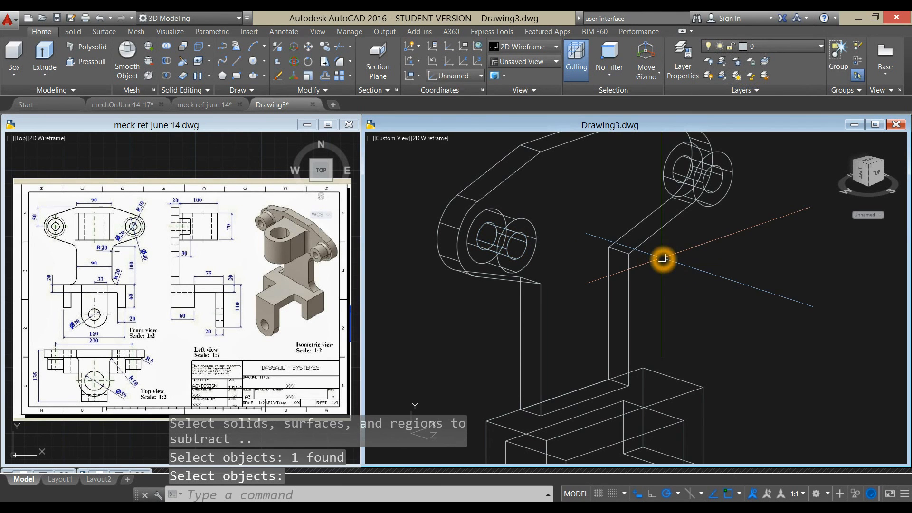
Step: Subtract the inner cylinder from the outer cylinder on the plate's right lug
{"action": "right_click", "coordinate": [662, 258]}
{"action": "left_click", "coordinate": [673, 262]}
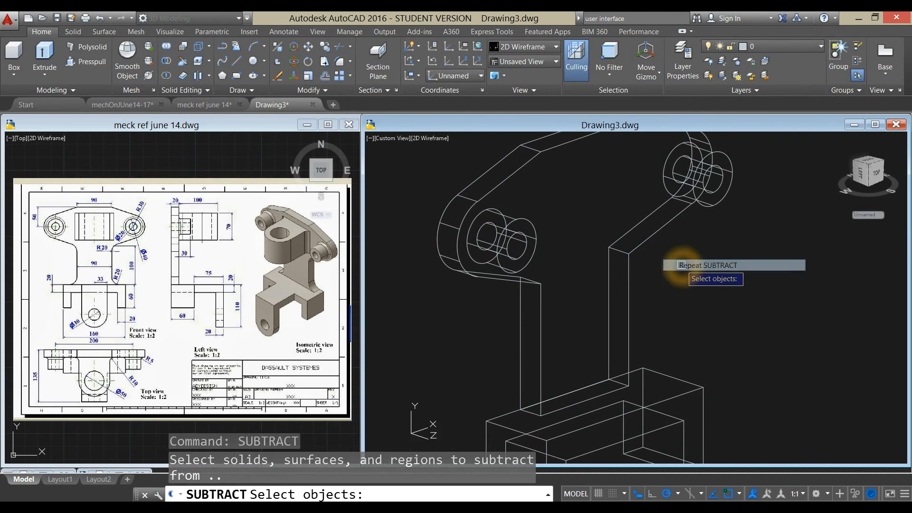
{"action": "middle_click_drag", "start_coordinate": [681, 265], "coordinate": [663, 258]}
{"action": "left_click", "coordinate": [684, 228]}
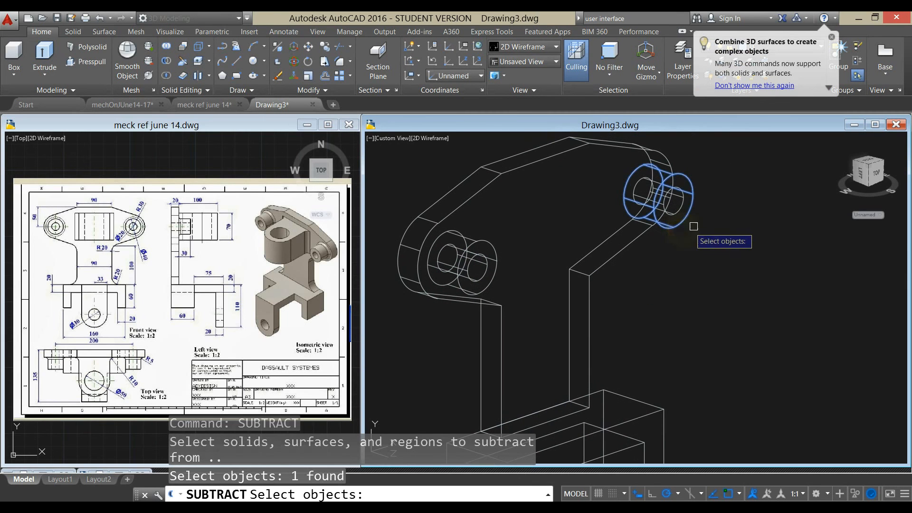
{"action": "right_click", "coordinate": [711, 215]}
{"action": "left_click", "coordinate": [684, 202]}
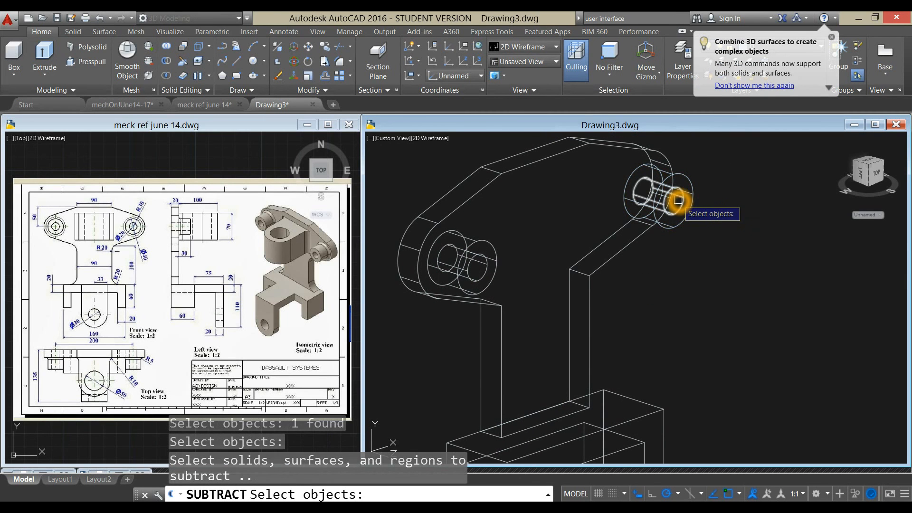
{"action": "right_click", "coordinate": [715, 205]}
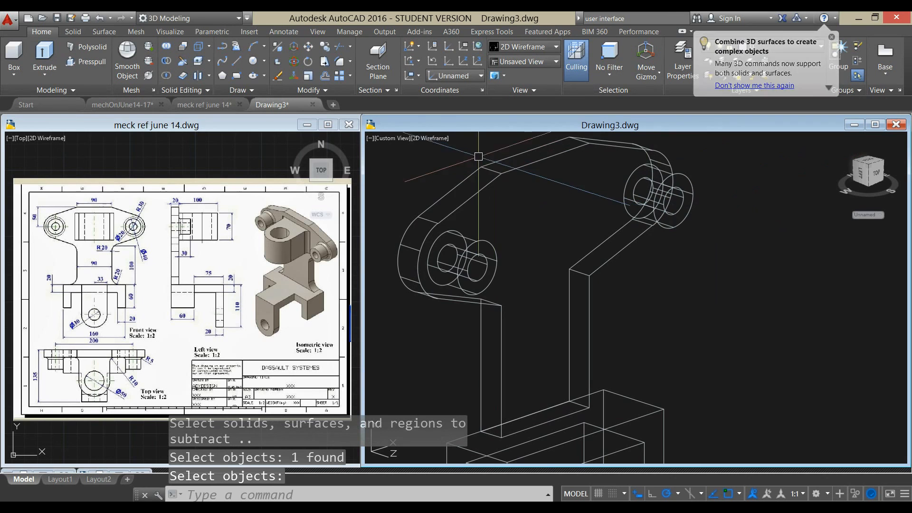
Step: Set the visual style of the Drawing3 model view to Realistic
{"action": "left_click", "coordinate": [432, 138]}
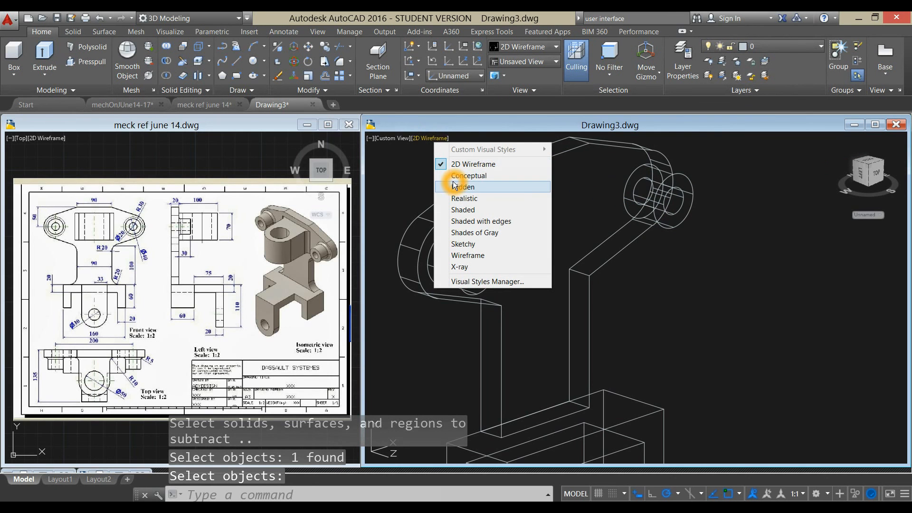
{"action": "left_click", "coordinate": [456, 197]}
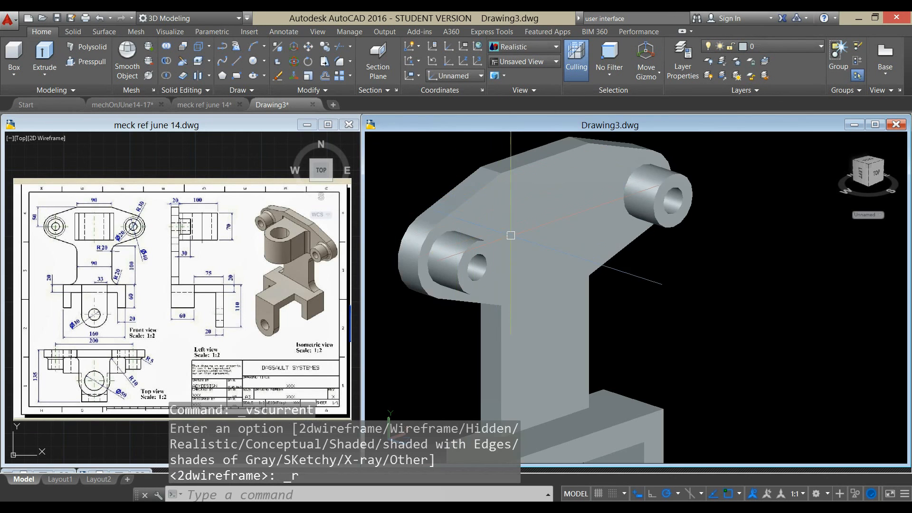
{"action": "mouse_move", "coordinate": [512, 236]}
{"action": "middle_mouse_down", "text": "shift"}
{"action": "mouse_move", "coordinate": [468, 203]}
{"action": "mouse_move", "coordinate": [472, 218]}
{"action": "mouse_move", "coordinate": [500, 234]}
{"action": "middle_mouse_up", "text": "shift"}
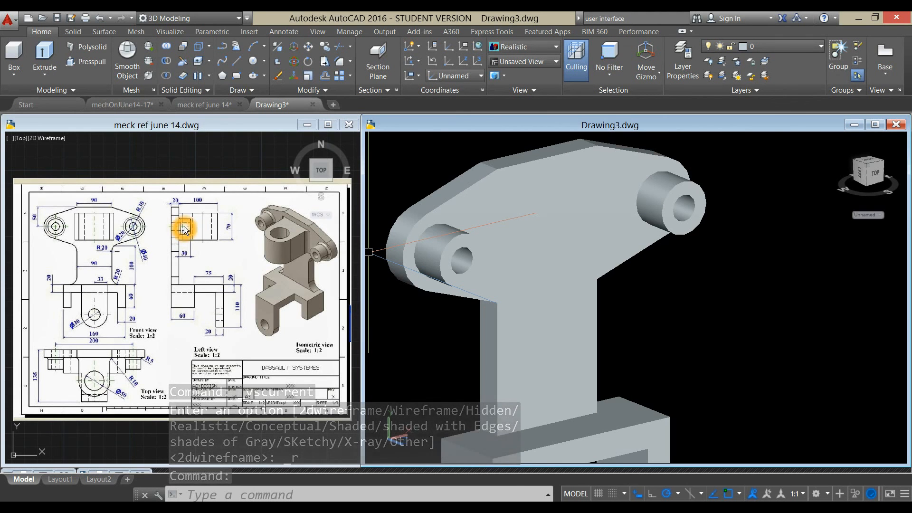
Step: Draw a circle of radius 10 on the left boss's front face, centred on and matching its hole
{"action": "middle_click_drag", "start_coordinate": [441, 261], "coordinate": [510, 240]}
{"action": "middle_click_drag", "start_coordinate": [440, 220], "coordinate": [454, 236], "text": "shift"}
{"action": "left_click", "coordinate": [254, 61]}
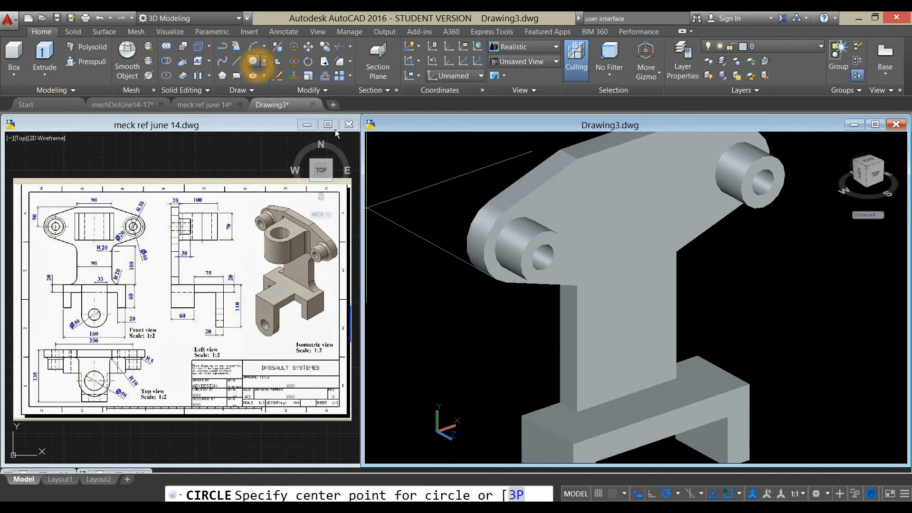
{"action": "left_click", "coordinate": [542, 257]}
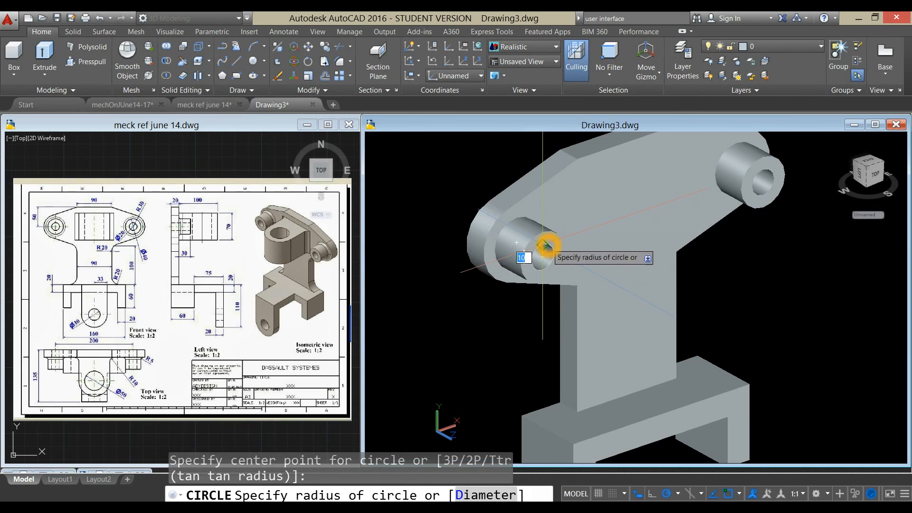
{"action": "left_click", "coordinate": [552, 247]}
{"action": "scroll", "coordinate": [553, 248], "scroll_direction": "up", "scroll_amount": 2}
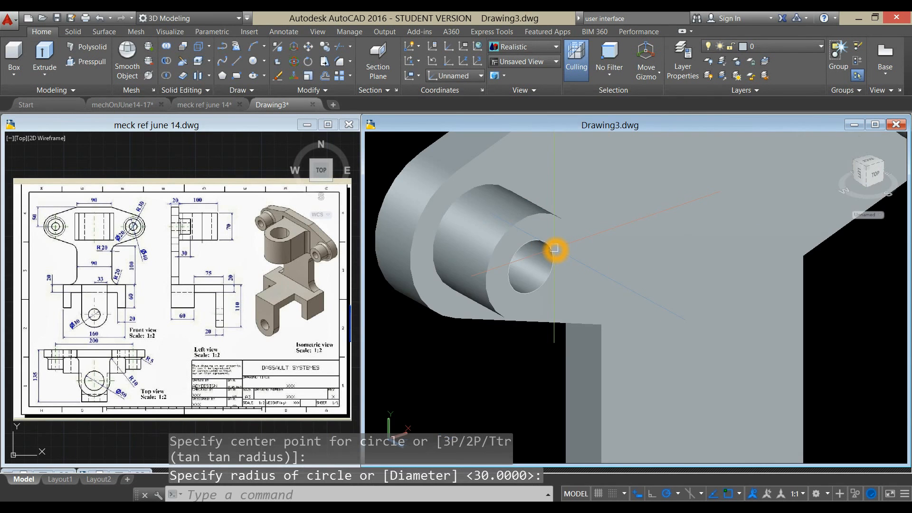
Step: Set the visual style of the Drawing3 model view to 2D Wireframe
{"action": "left_click", "coordinate": [547, 248]}
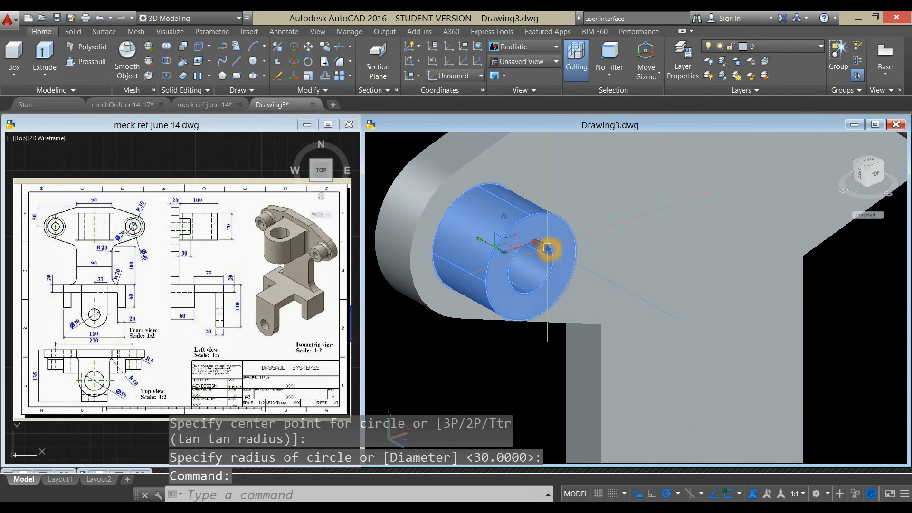
{"action": "left_click", "coordinate": [548, 253]}
{"action": "key", "text": "Escape"}
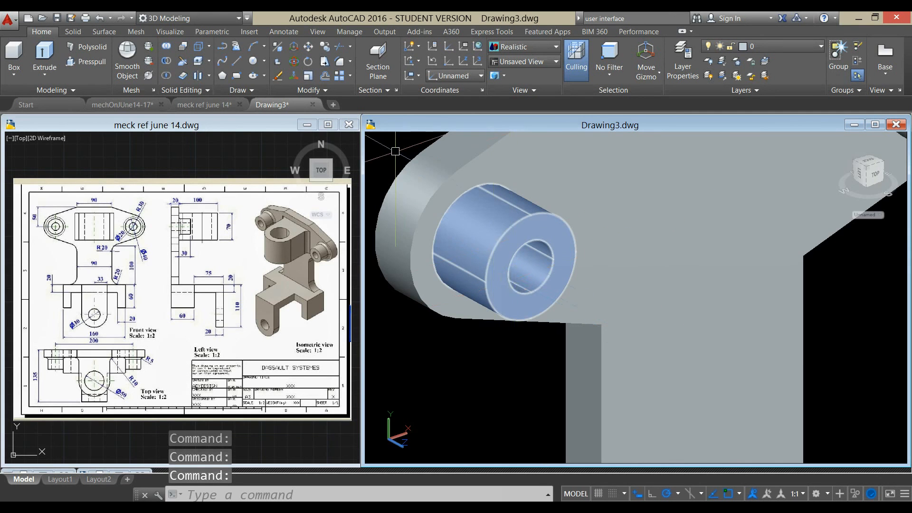
{"action": "left_click", "coordinate": [406, 141]}
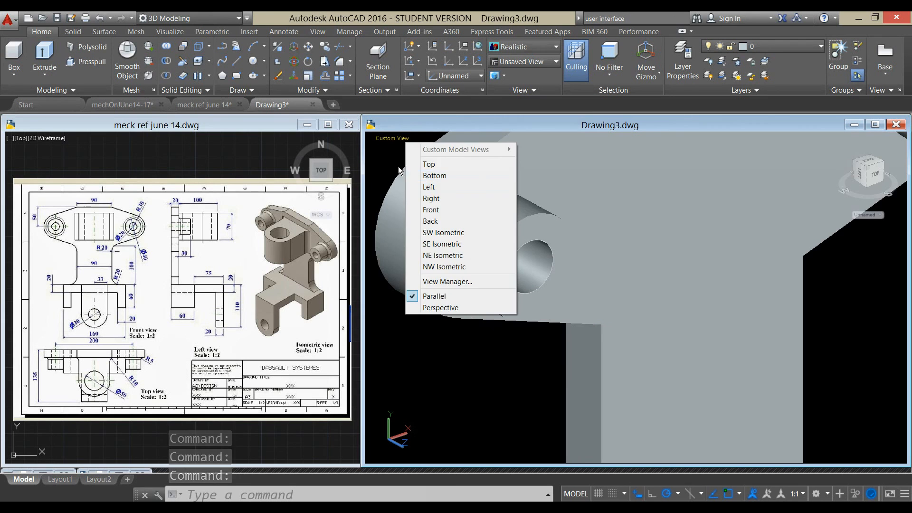
{"action": "left_click", "coordinate": [407, 162]}
{"action": "scroll", "coordinate": [427, 160], "scroll_direction": "down", "scroll_amount": 3}
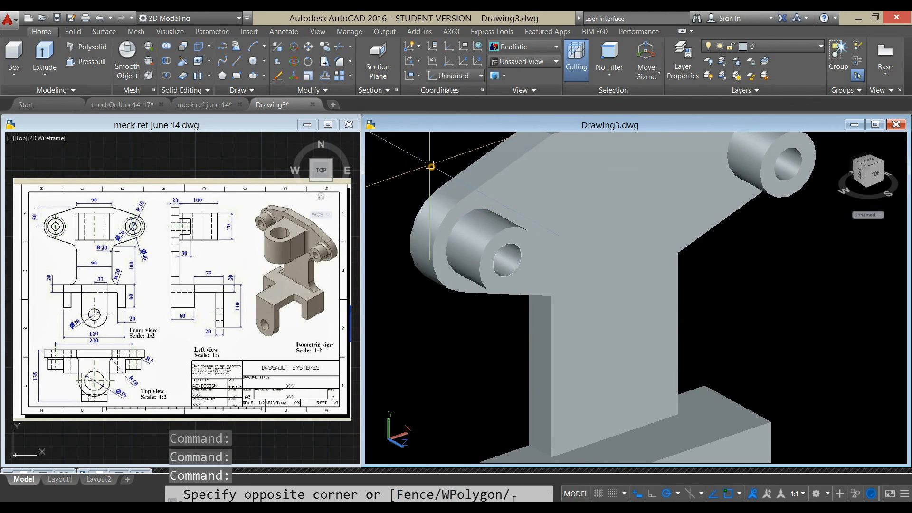
{"action": "left_click", "coordinate": [417, 143]}
{"action": "left_click", "coordinate": [418, 139]}
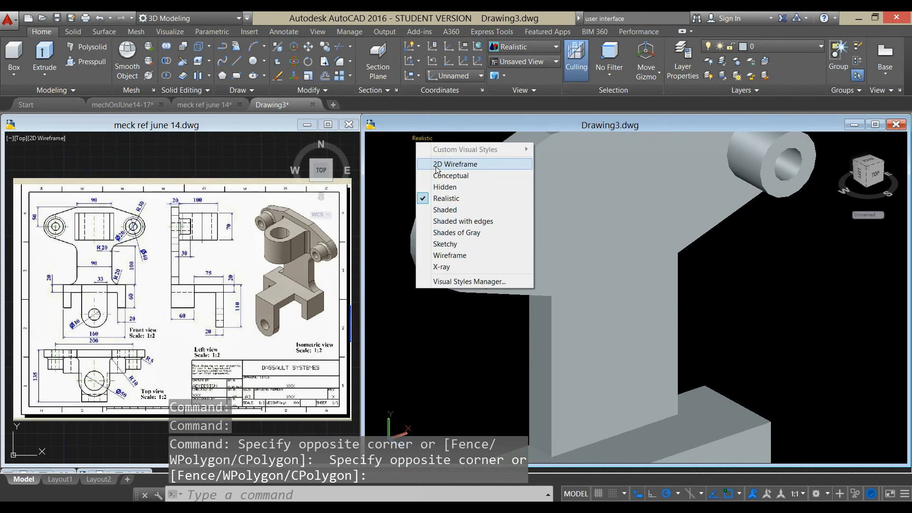
{"action": "left_click", "coordinate": [449, 168]}
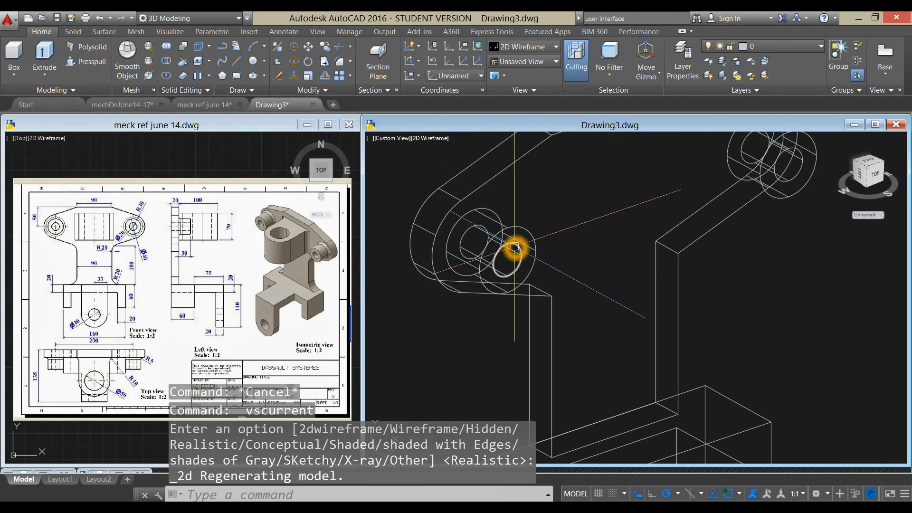
Step: Extrude the circle on the left boss's front face backwards, through the boss and well past the plate's rear face
{"action": "left_click", "coordinate": [514, 247]}
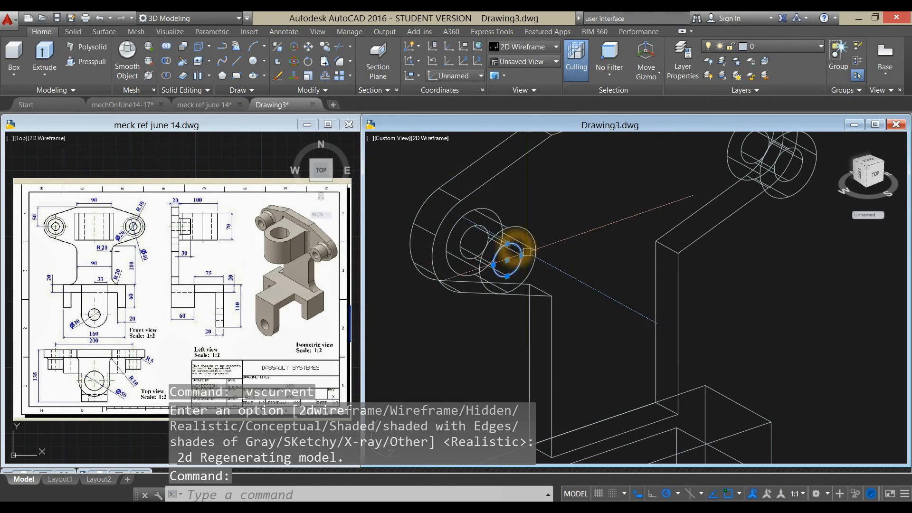
{"action": "left_click", "coordinate": [47, 56]}
{"action": "left_click", "coordinate": [377, 177]}
{"action": "middle_click_drag", "start_coordinate": [408, 185], "coordinate": [428, 206]}
Step: Copy the long cylinder from the centre of its front end to the centre of the right boss's front hole
{"action": "left_click", "coordinate": [424, 209]}
{"action": "right_click", "coordinate": [442, 180]}
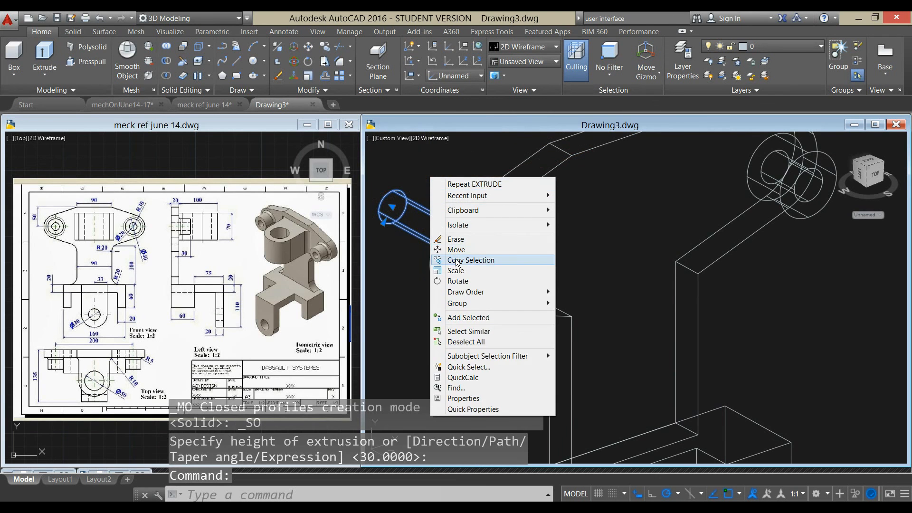
{"action": "left_click", "coordinate": [475, 259]}
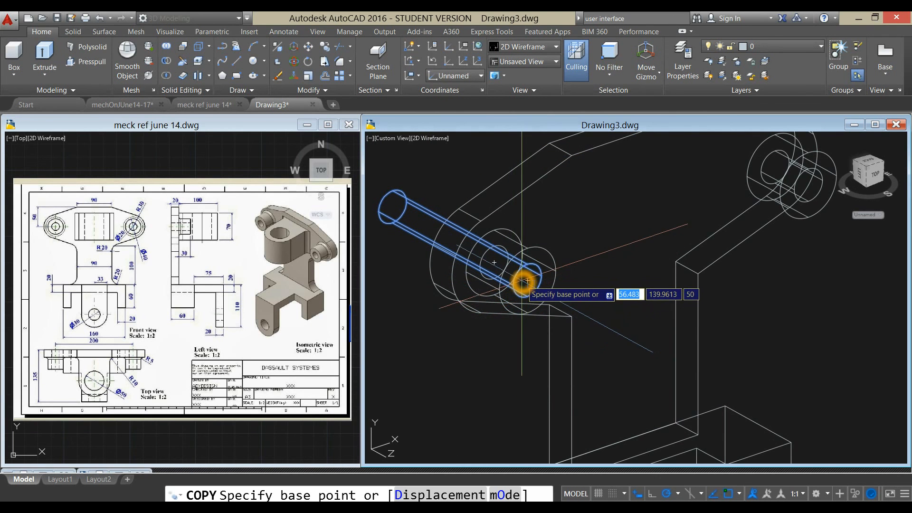
{"action": "right_click", "coordinate": [513, 335], "text": "shift"}
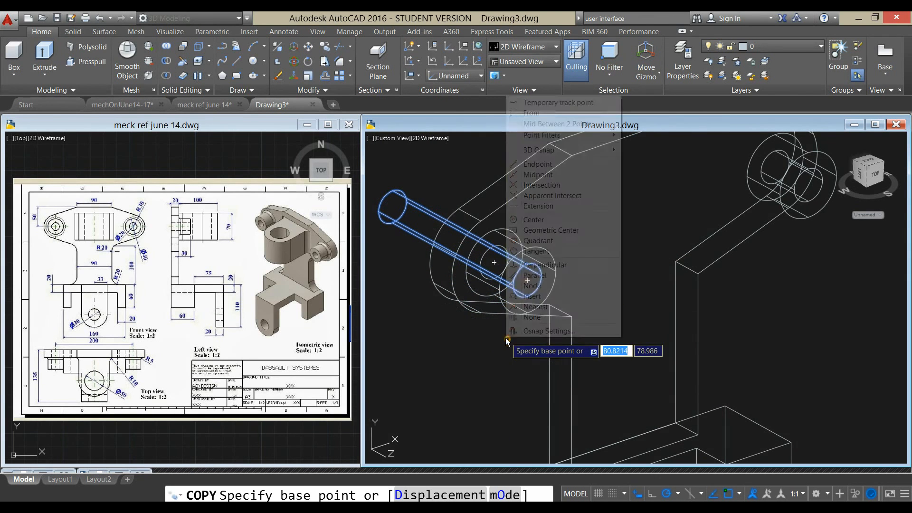
{"action": "left_click", "coordinate": [531, 226]}
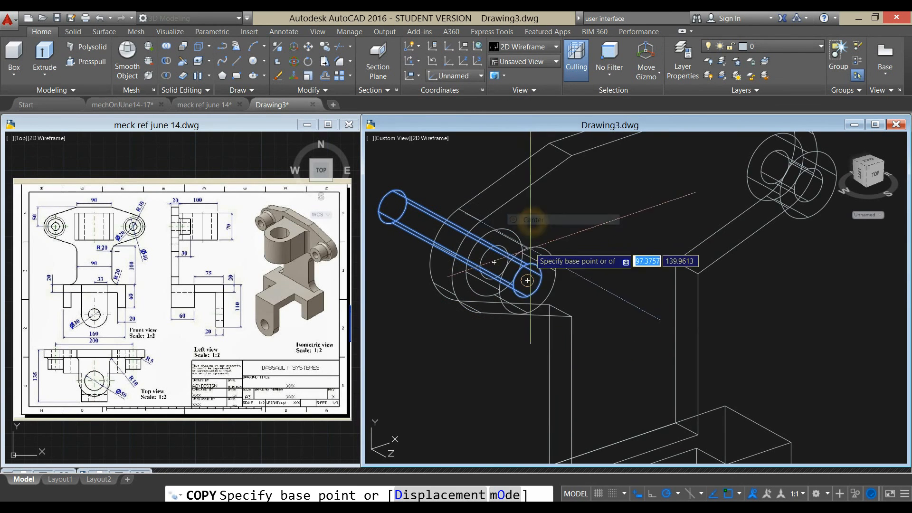
{"action": "left_click", "coordinate": [530, 279]}
{"action": "scroll", "coordinate": [589, 261], "scroll_direction": "down", "scroll_amount": 2}
{"action": "middle_click_drag", "start_coordinate": [588, 260], "coordinate": [484, 287]}
{"action": "scroll", "coordinate": [602, 232], "scroll_direction": "up", "scroll_amount": 2}
{"action": "scroll", "coordinate": [629, 247], "scroll_direction": "up", "scroll_amount": 2}
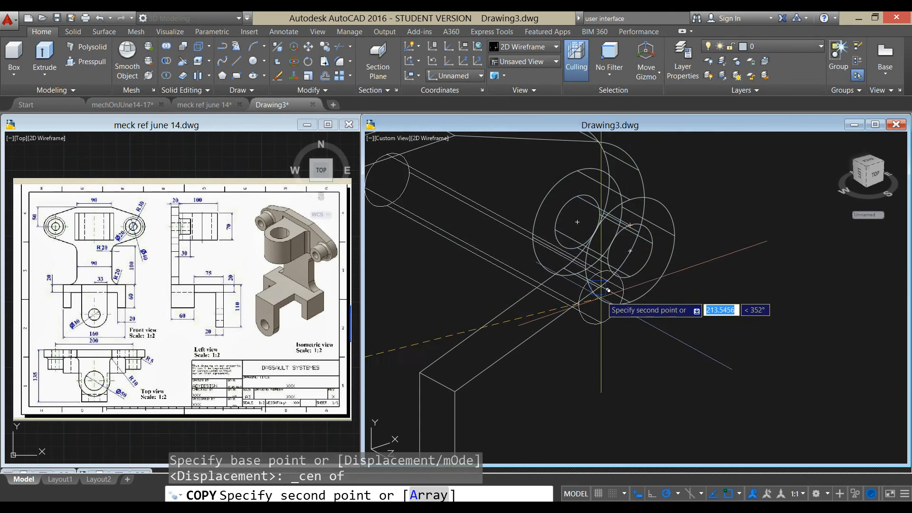
{"action": "left_click", "coordinate": [625, 260]}
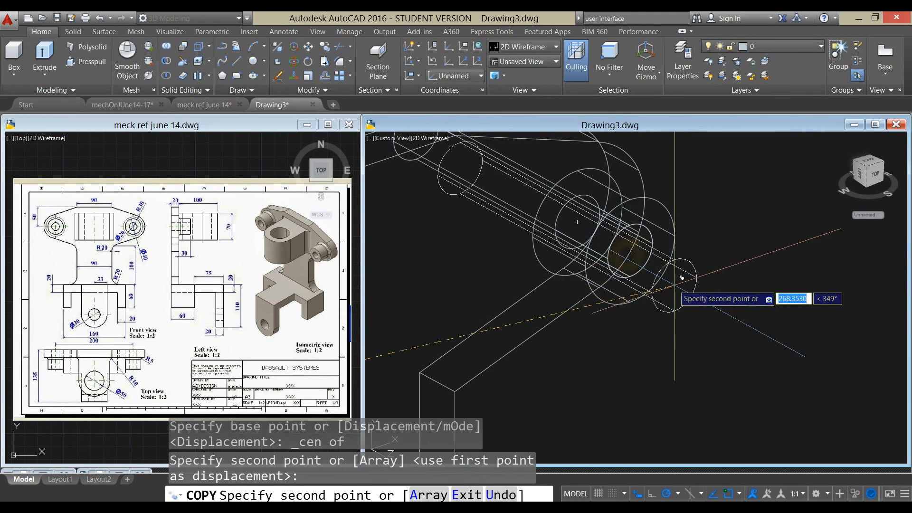
{"action": "right_click", "coordinate": [686, 273]}
{"action": "left_click", "coordinate": [712, 280]}
{"action": "scroll", "coordinate": [636, 252], "scroll_direction": "down", "scroll_amount": 4}
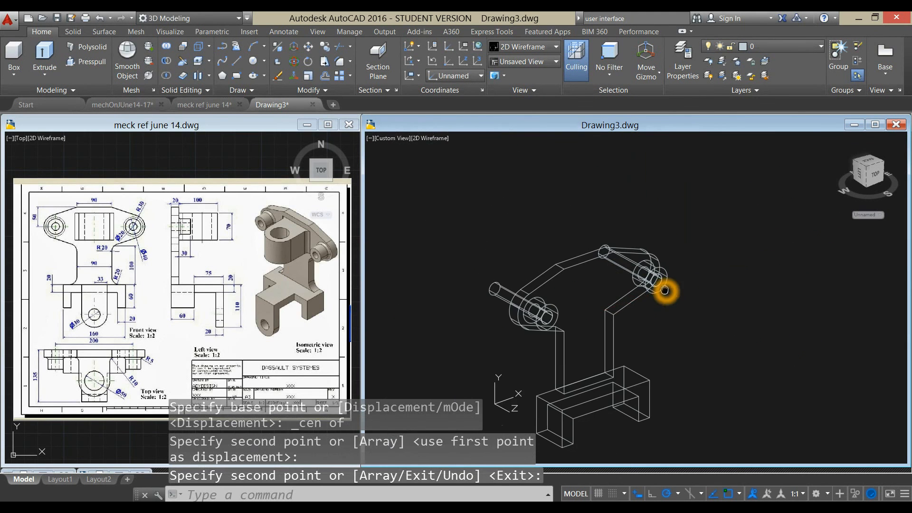
Step: Set the visual style of the Drawing3 model view to Shaded
{"action": "left_click", "coordinate": [442, 143]}
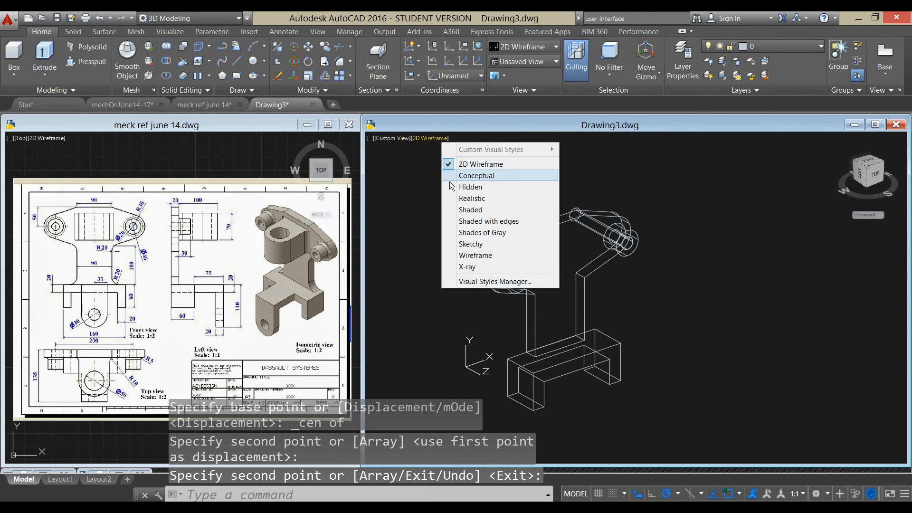
{"action": "left_click", "coordinate": [458, 207]}
{"action": "left_click", "coordinate": [490, 270]}
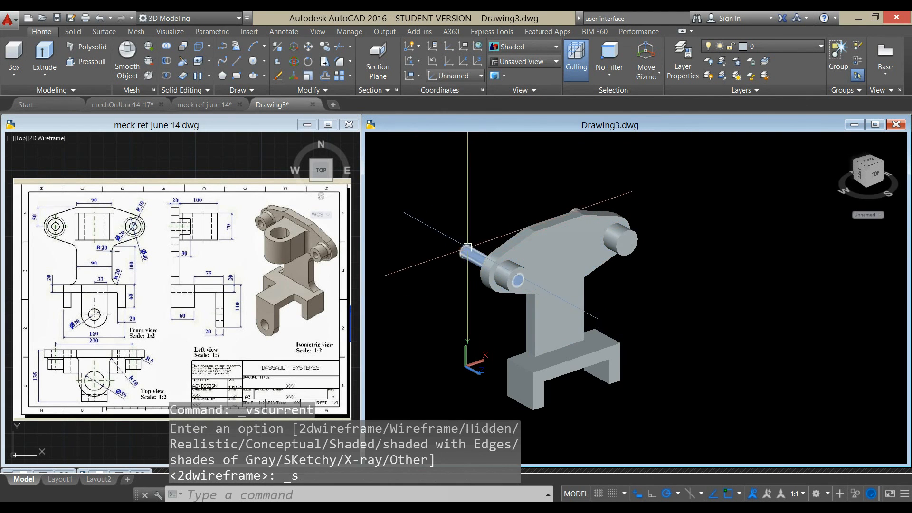
{"action": "left_click", "coordinate": [566, 223]}
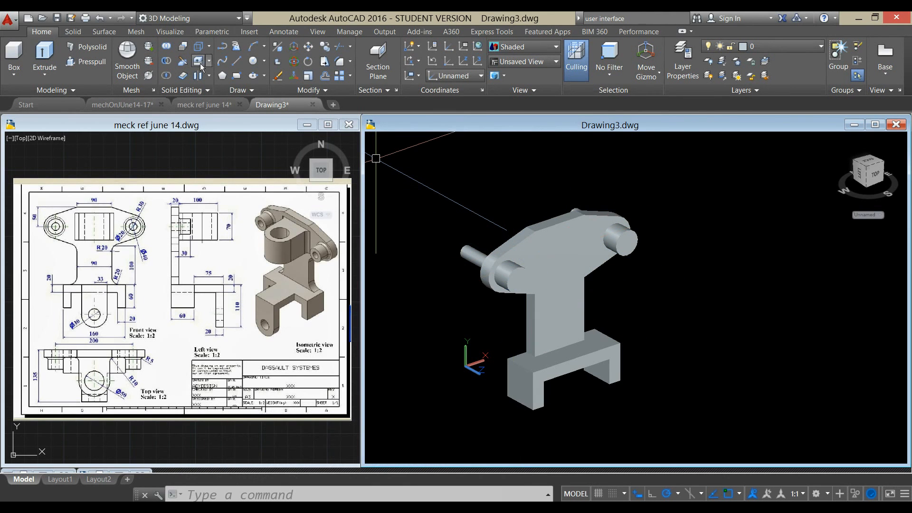
Step: Subtract the two long cylinders from the plate and both bosses to cut the through holes
{"action": "left_click", "coordinate": [166, 61]}
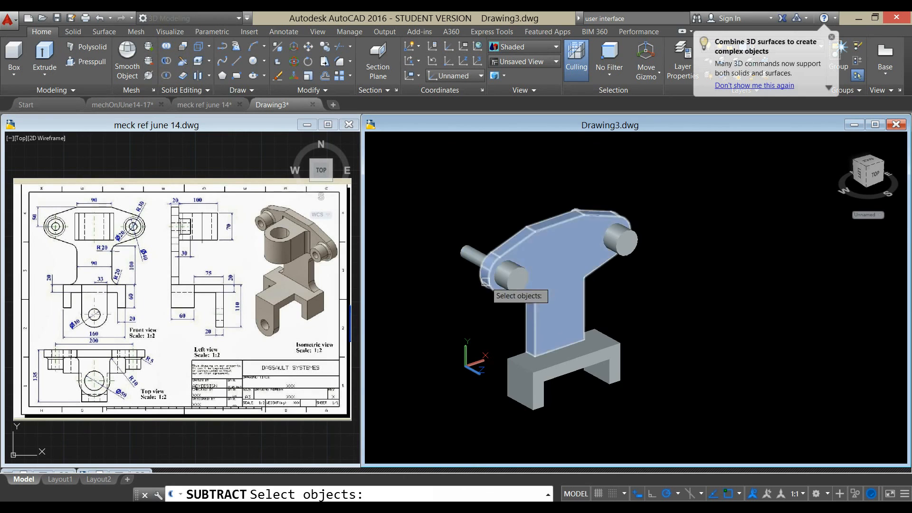
{"action": "scroll", "coordinate": [564, 303], "scroll_direction": "up", "scroll_amount": 3}
{"action": "left_click", "coordinate": [558, 273]}
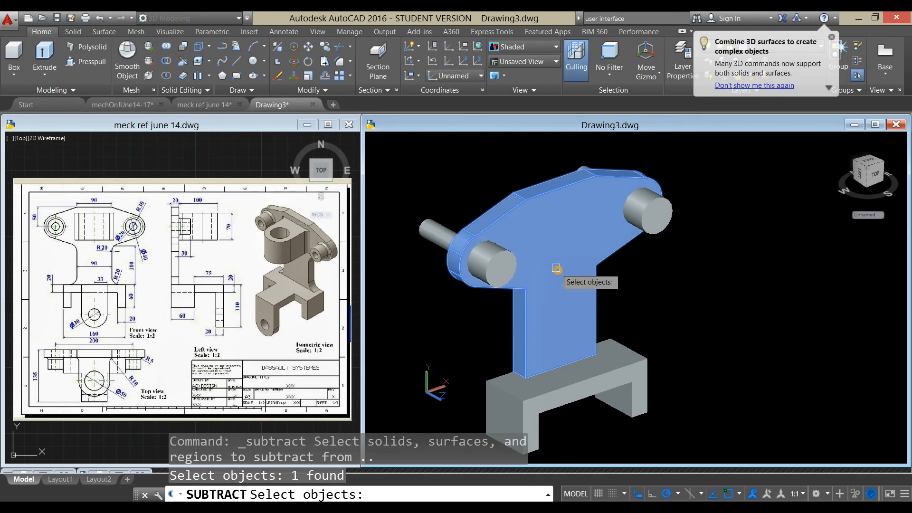
{"action": "left_click", "coordinate": [499, 250]}
{"action": "left_click", "coordinate": [627, 211]}
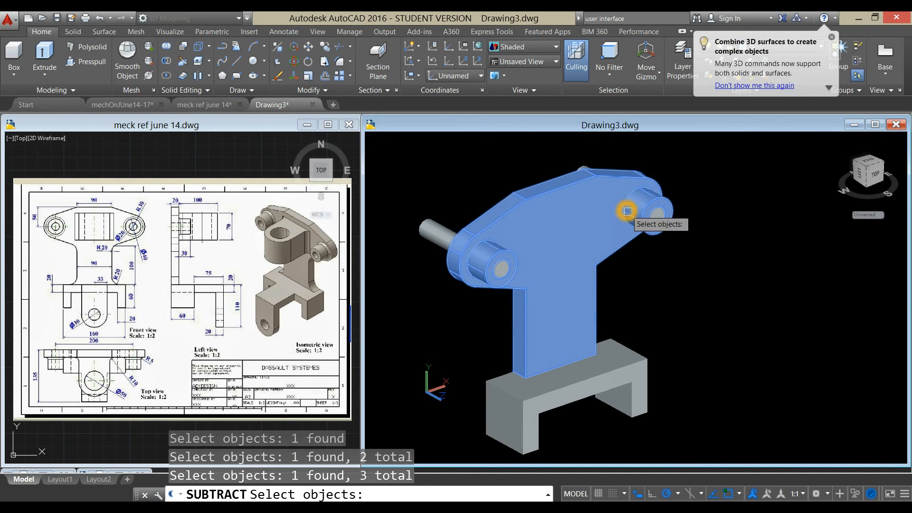
{"action": "right_click", "coordinate": [691, 206]}
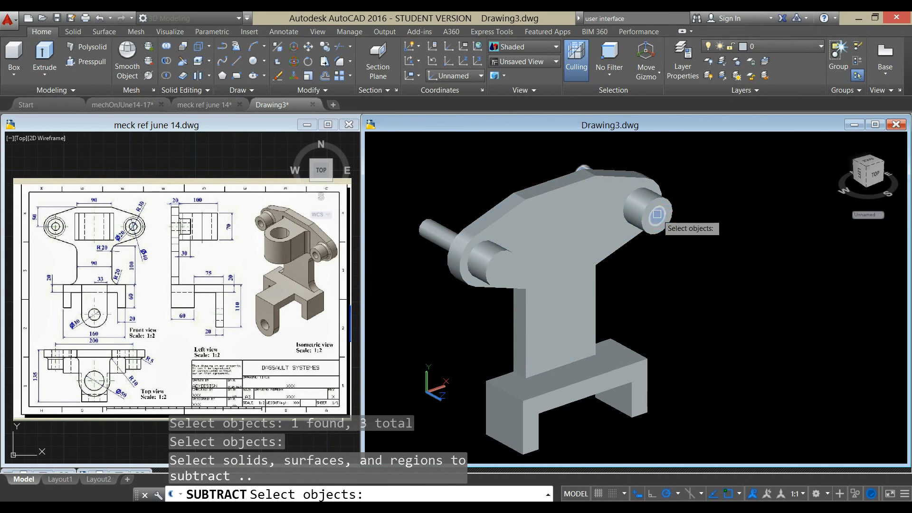
{"action": "left_click", "coordinate": [656, 212]}
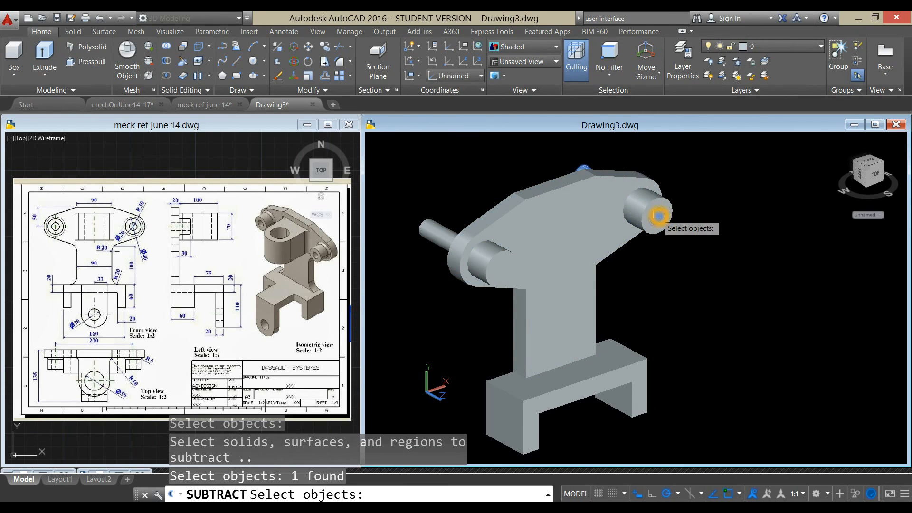
{"action": "left_click", "coordinate": [437, 234]}
{"action": "right_click", "coordinate": [680, 266]}
{"action": "middle_click_drag", "start_coordinate": [681, 266], "coordinate": [637, 258], "text": "shift"}
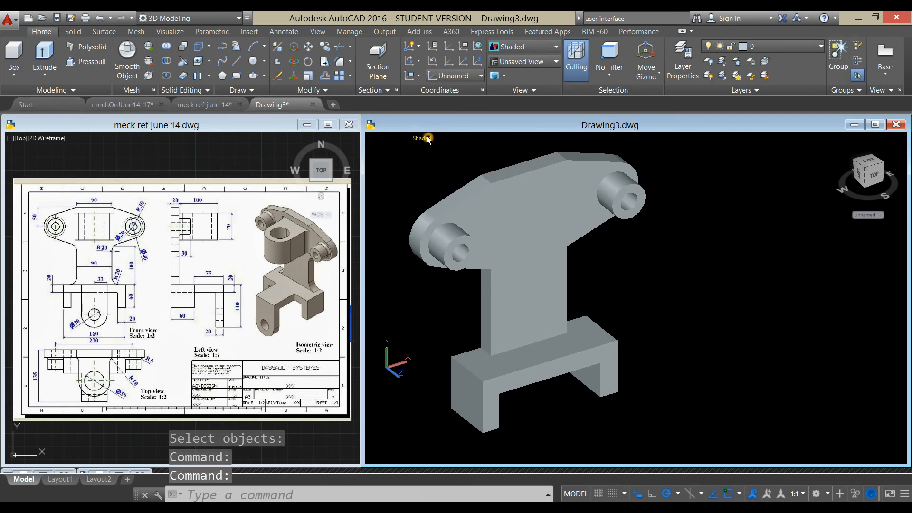
Step: Set the visual style of the Drawing3 model view to X-Ray
{"action": "left_click", "coordinate": [423, 138]}
{"action": "left_click", "coordinate": [462, 266]}
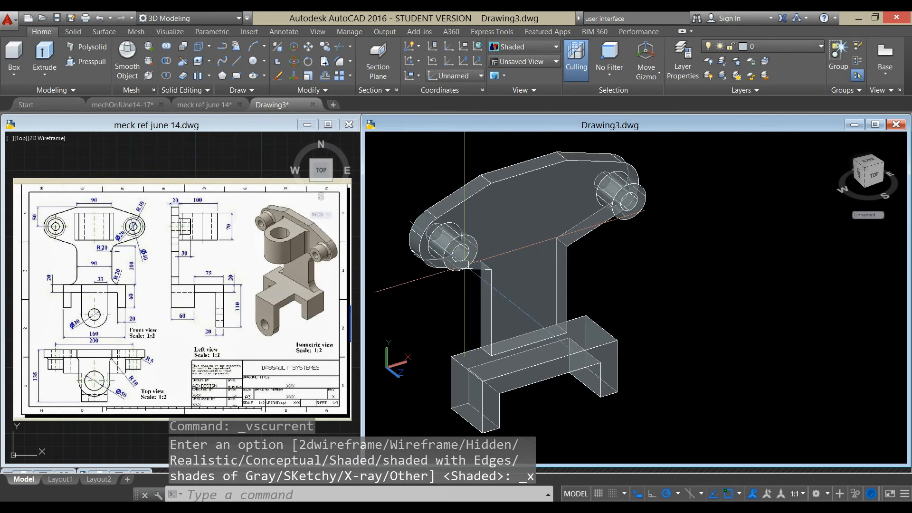
{"action": "scroll", "coordinate": [602, 271], "scroll_direction": "down", "scroll_amount": 2}
{"action": "middle_click_drag", "start_coordinate": [602, 272], "coordinate": [592, 257]}
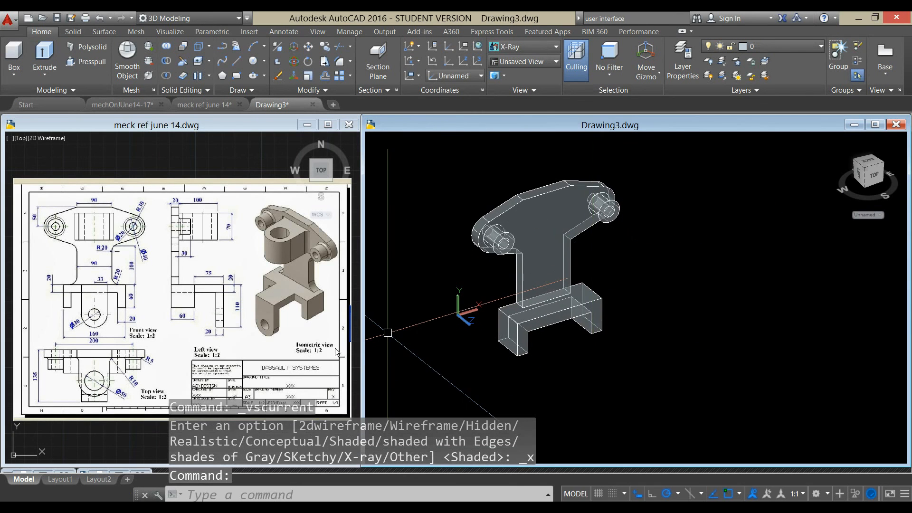
Step: Draw a 75-unit line outward along +Z from the midpoint of the base block's front top edge
{"action": "left_click", "coordinate": [281, 294]}
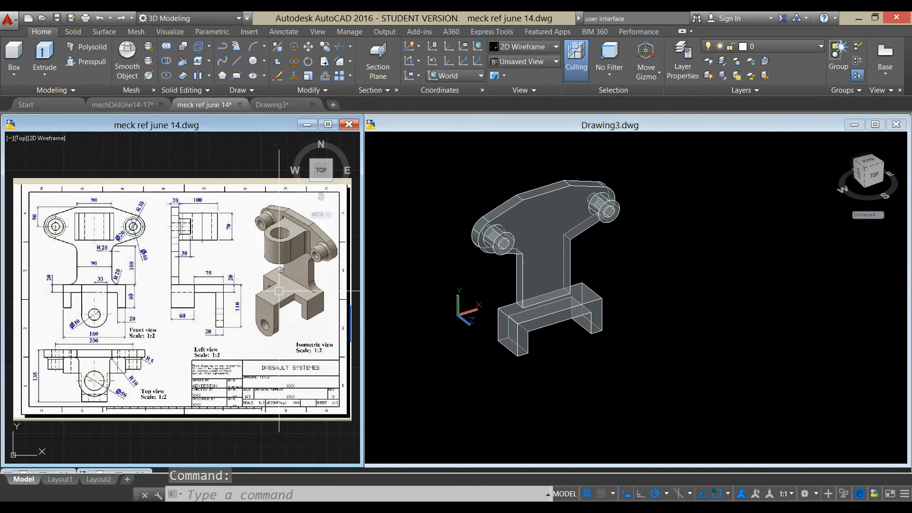
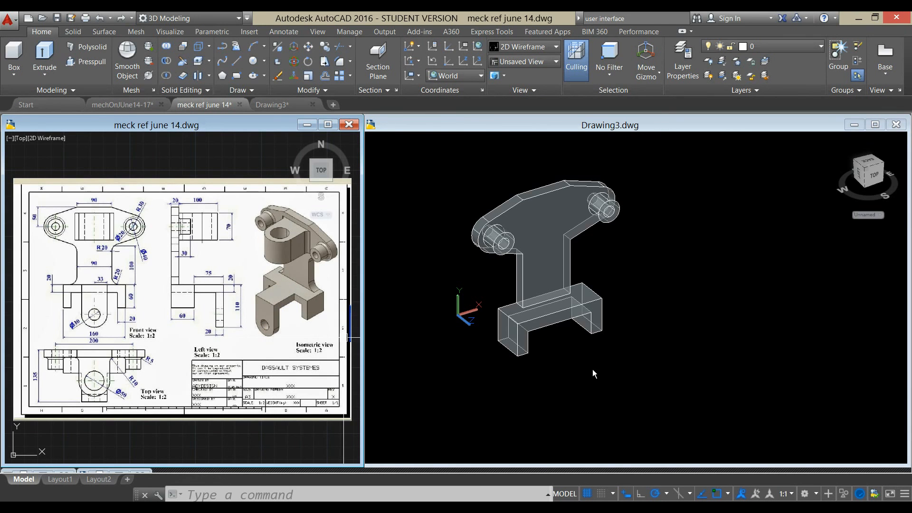
{"action": "left_click", "coordinate": [642, 370]}
{"action": "mouse_move", "coordinate": [637, 366]}
{"action": "middle_mouse_down", "text": "shift"}
{"action": "mouse_move", "coordinate": [660, 366]}
{"action": "mouse_move", "coordinate": [653, 386]}
{"action": "mouse_move", "coordinate": [645, 378]}
{"action": "middle_mouse_up", "text": "shift"}
{"action": "left_click", "coordinate": [643, 220]}
{"action": "type", "text": "line"}
{"action": "key", "text": "Return"}
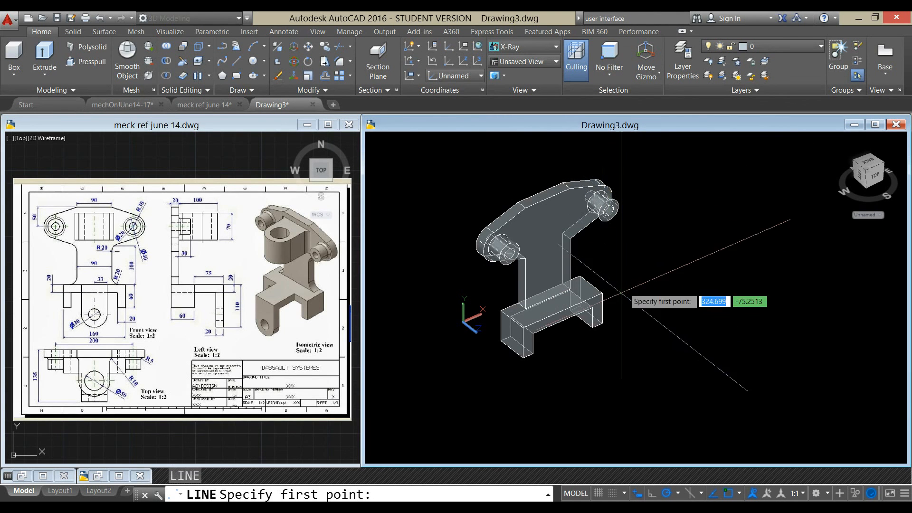
{"action": "left_click", "coordinate": [563, 312]}
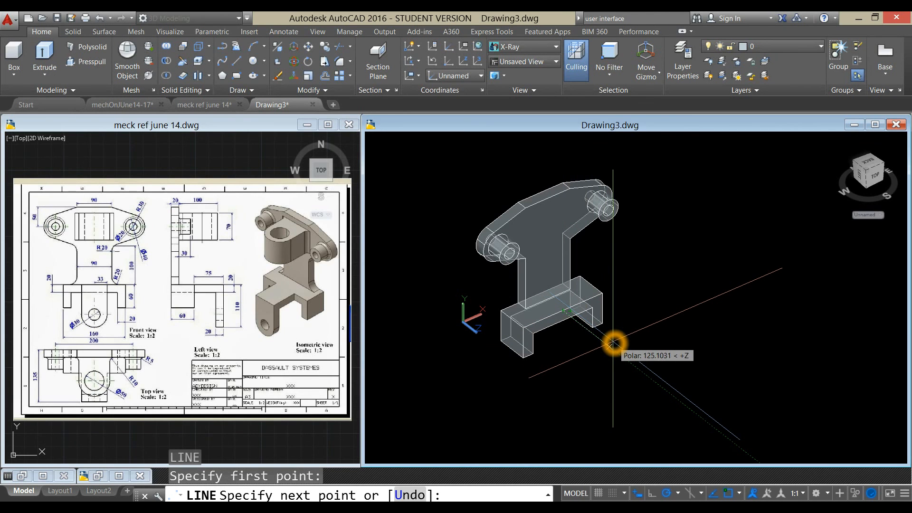
{"action": "key", "text": "Return"}
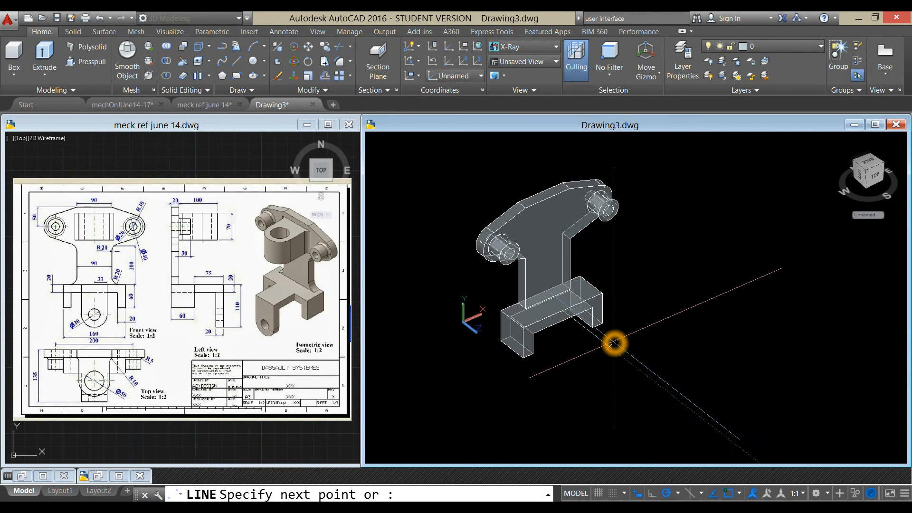
{"action": "right_click", "coordinate": [653, 304]}
{"action": "left_click", "coordinate": [674, 307]}
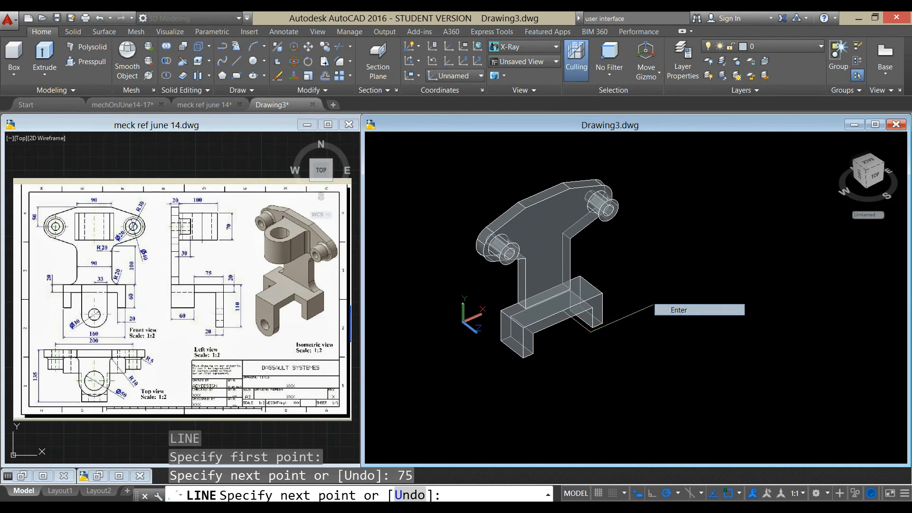
Step: Hide the U-shaped base block, leaving the plate and the 75-unit line displayed
{"action": "middle_click_drag", "start_coordinate": [641, 321], "coordinate": [624, 311]}
{"action": "scroll", "coordinate": [600, 294], "scroll_direction": "up", "scroll_amount": 2}
{"action": "left_click", "coordinate": [566, 277]}
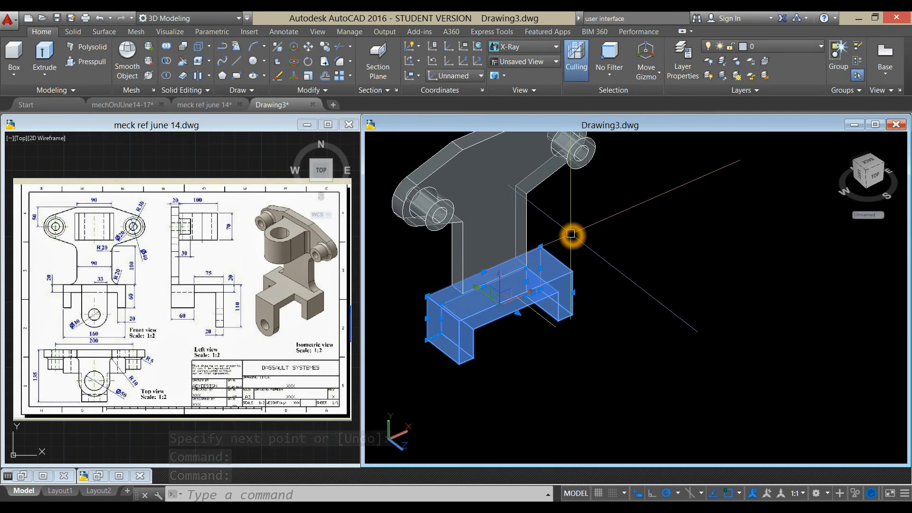
{"action": "right_click", "coordinate": [570, 234]}
{"action": "mouse_move", "coordinate": [604, 284]}
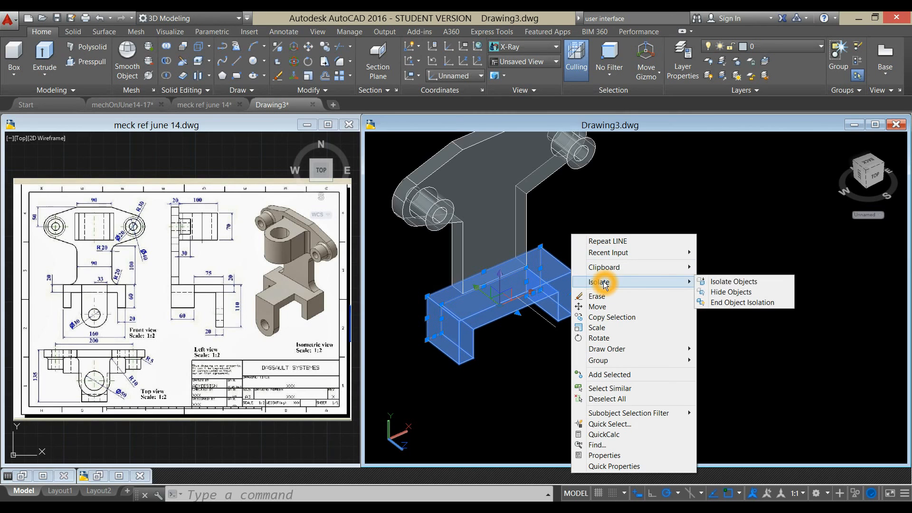
{"action": "left_click", "coordinate": [731, 291]}
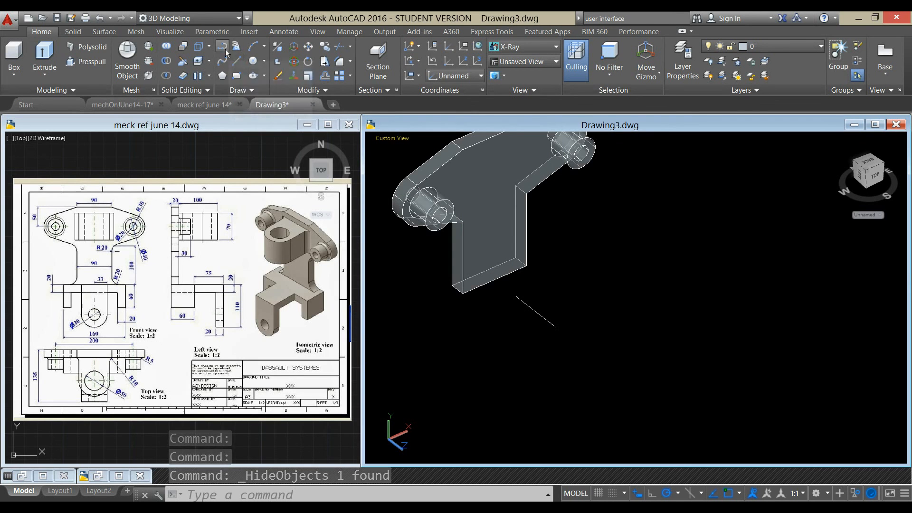
Step: Draw a 66-unit polyline along X, centred on the outer end of the 75-unit line
{"action": "left_click", "coordinate": [223, 50]}
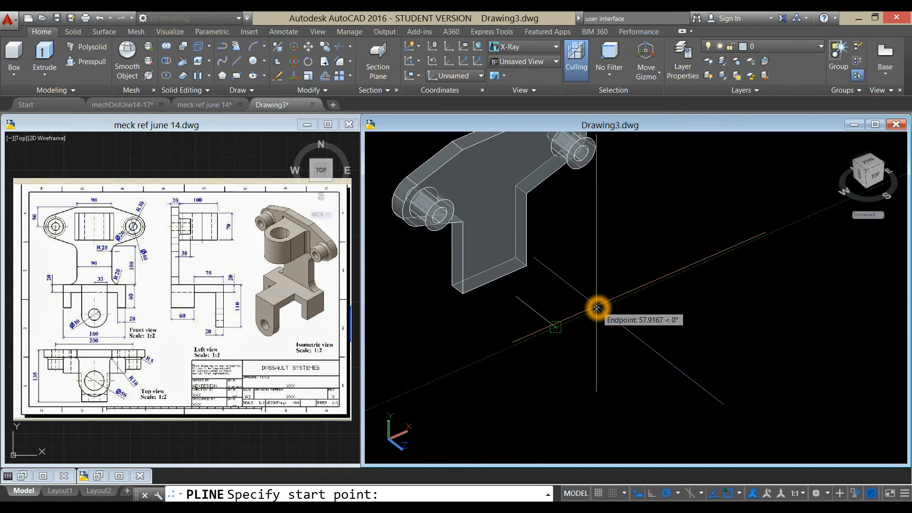
{"action": "key", "text": "Return"}
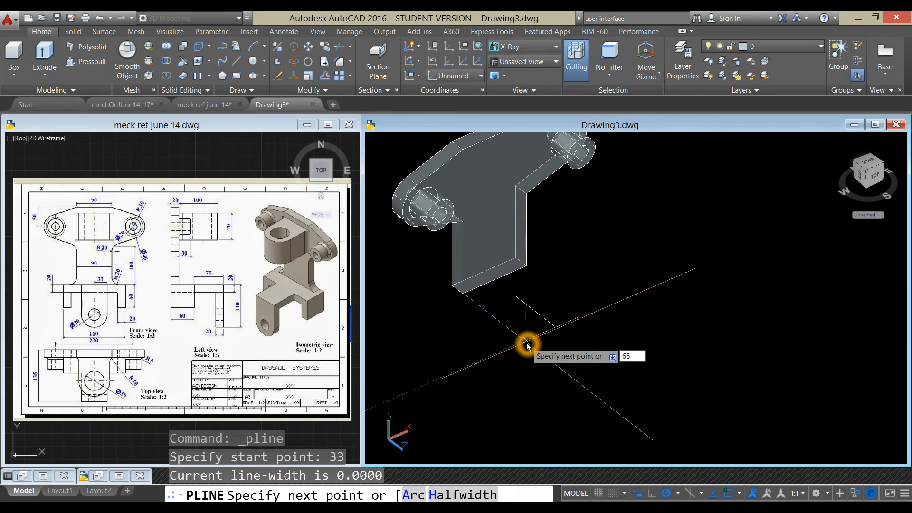
{"action": "key", "text": "Return"}
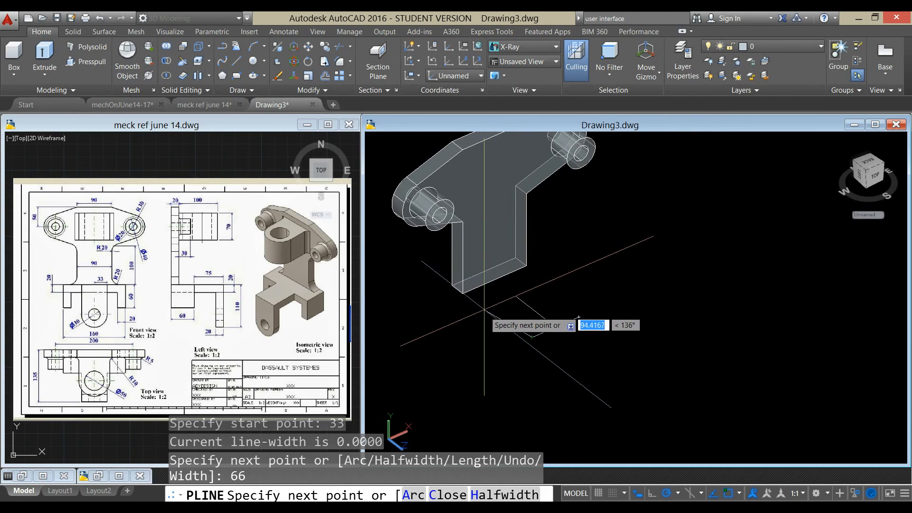
{"action": "left_click", "coordinate": [580, 292]}
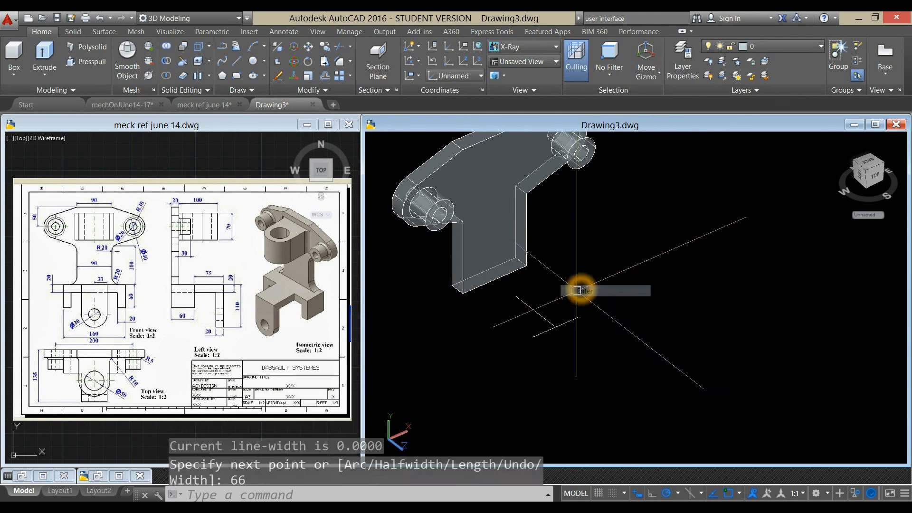
Step: Copy the 66-unit polyline from the outer end of the 75-unit line to its inner end
{"action": "left_click", "coordinate": [576, 321]}
{"action": "right_click", "coordinate": [599, 237]}
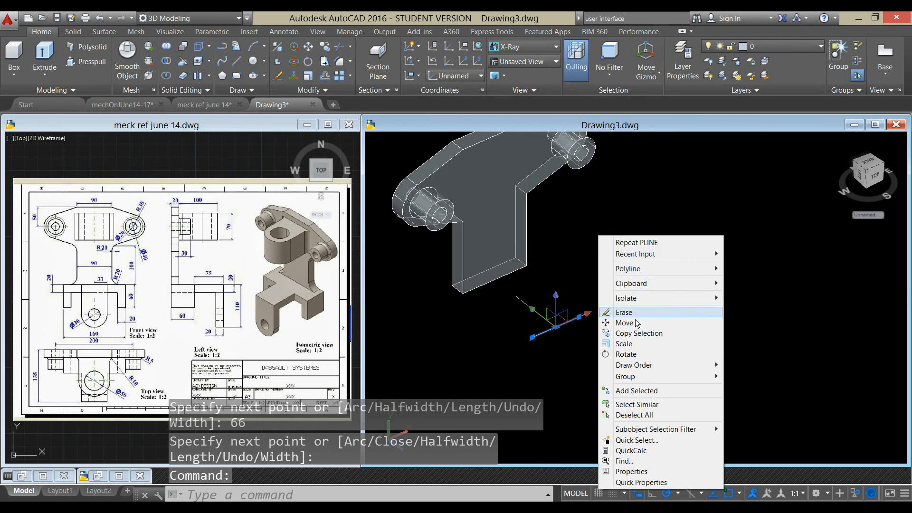
{"action": "left_click", "coordinate": [638, 333]}
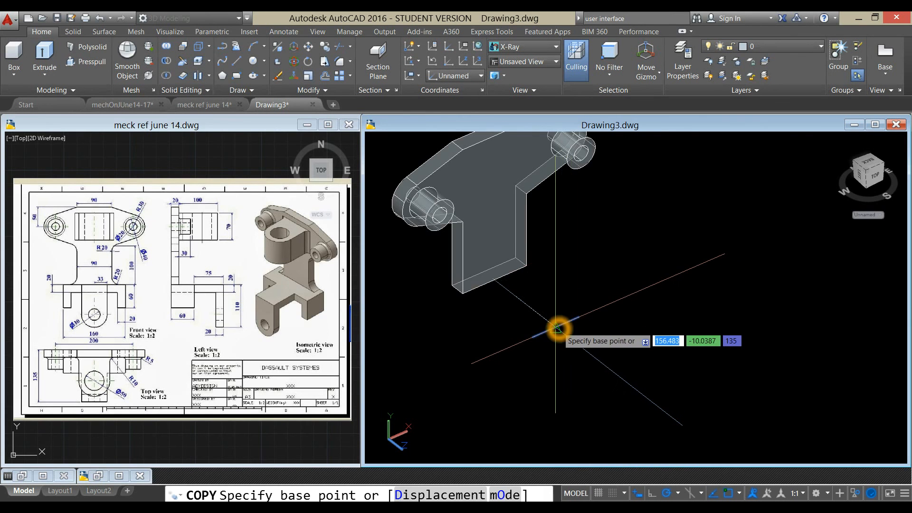
{"action": "left_click", "coordinate": [557, 328]}
{"action": "left_click", "coordinate": [516, 301]}
{"action": "right_click", "coordinate": [604, 280]}
{"action": "left_click", "coordinate": [613, 281]}
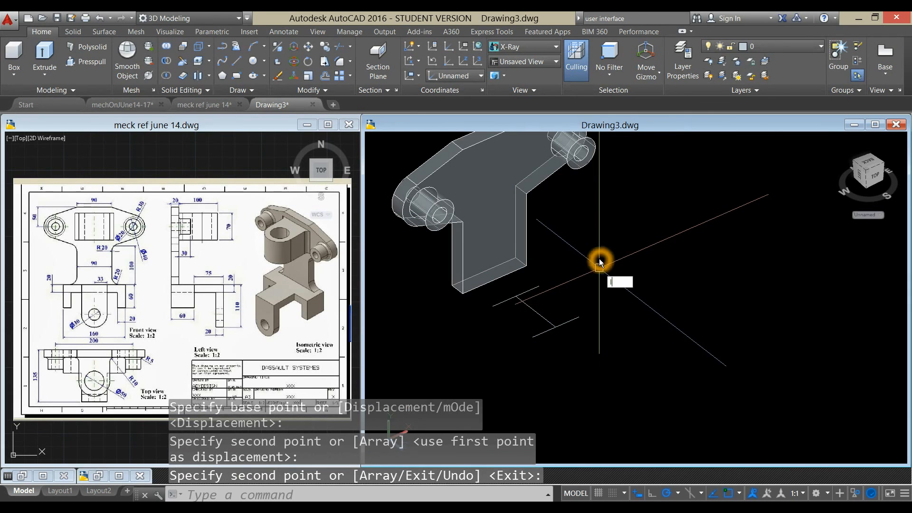
Step: Draw a line joining the +X ends of the two 66-unit polylines
{"action": "type", "text": "l"}
{"action": "key", "text": "Return"}
{"action": "left_click", "coordinate": [539, 285]}
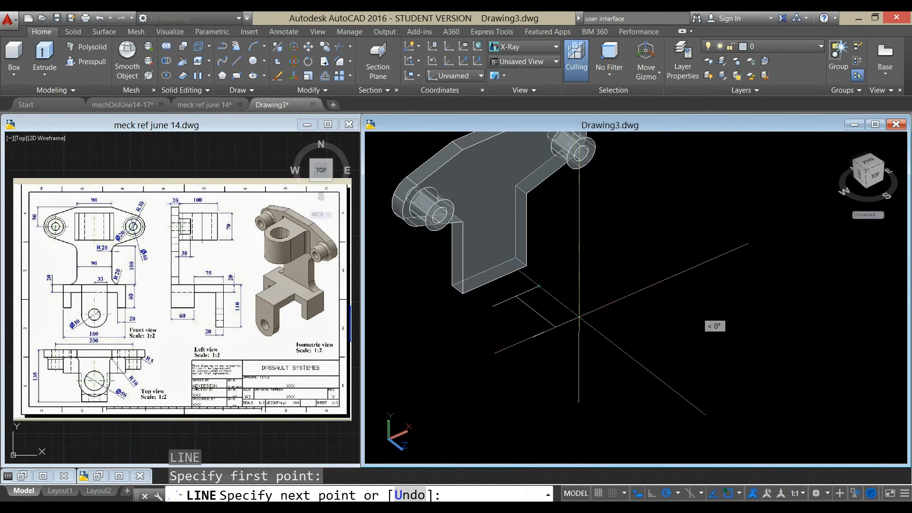
{"action": "left_click", "coordinate": [580, 314]}
{"action": "right_click", "coordinate": [591, 279]}
{"action": "left_click", "coordinate": [619, 284]}
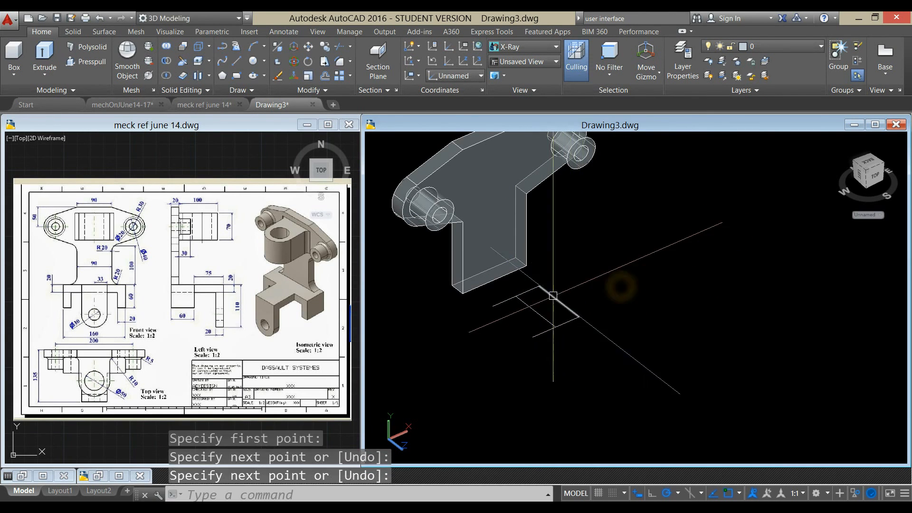
Step: Copy the side line to the opposite ends of the 66-unit polylines to close the rectangle
{"action": "left_click", "coordinate": [550, 296]}
{"action": "right_click", "coordinate": [587, 240]}
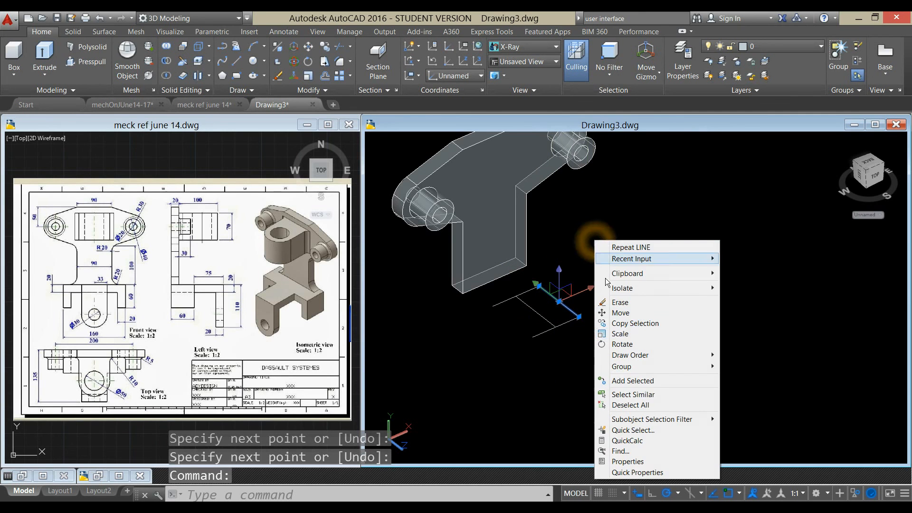
{"action": "left_click", "coordinate": [620, 326]}
{"action": "left_click", "coordinate": [579, 315]}
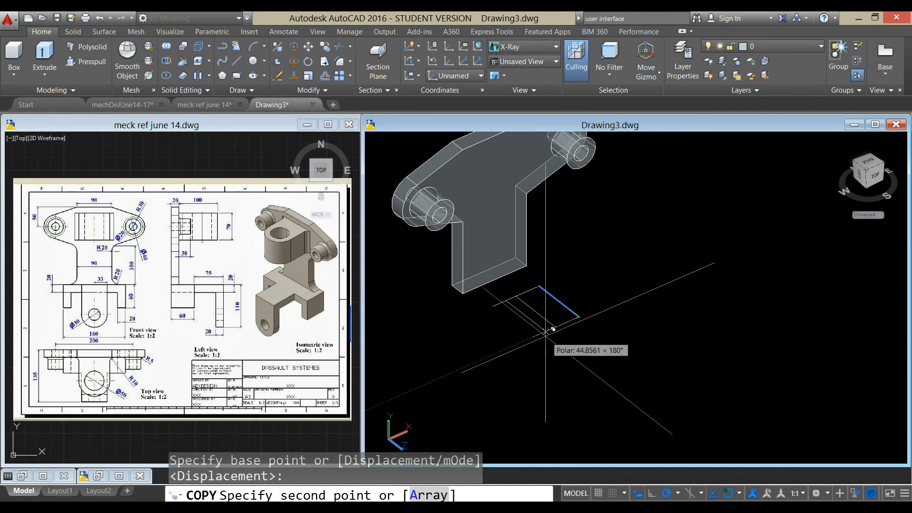
{"action": "left_click", "coordinate": [532, 337]}
{"action": "right_click", "coordinate": [608, 325]}
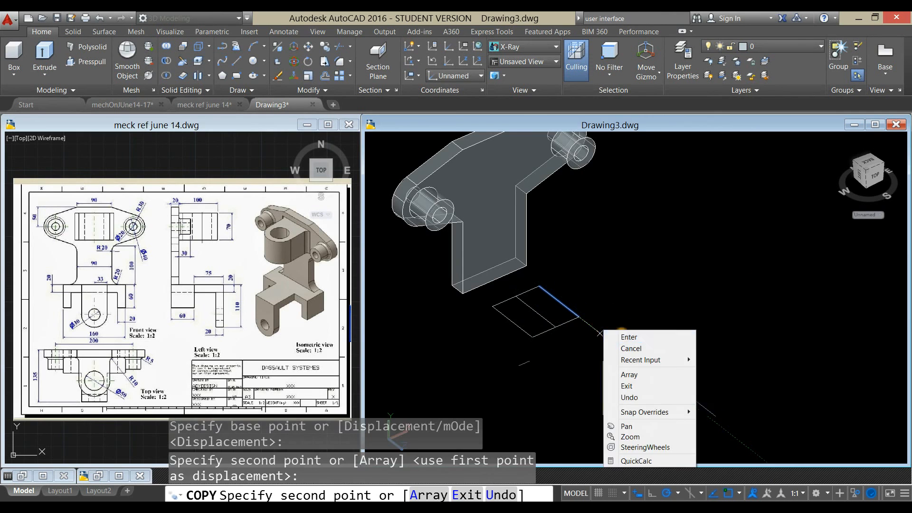
{"action": "left_click", "coordinate": [620, 332]}
Step: Check the rectangle's side lengths with the DIST command, starting from its front corner
{"action": "type", "text": "DI"}
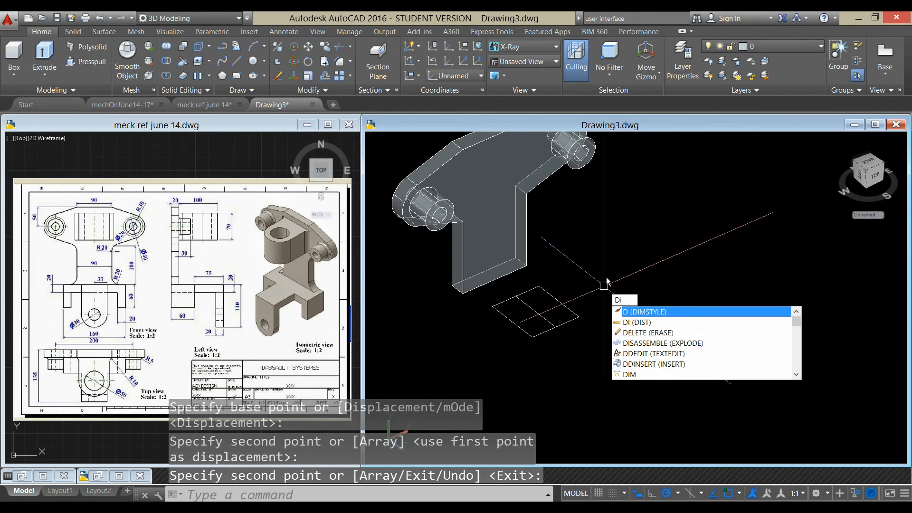
{"action": "key", "text": "Return"}
{"action": "left_click", "coordinate": [533, 338]}
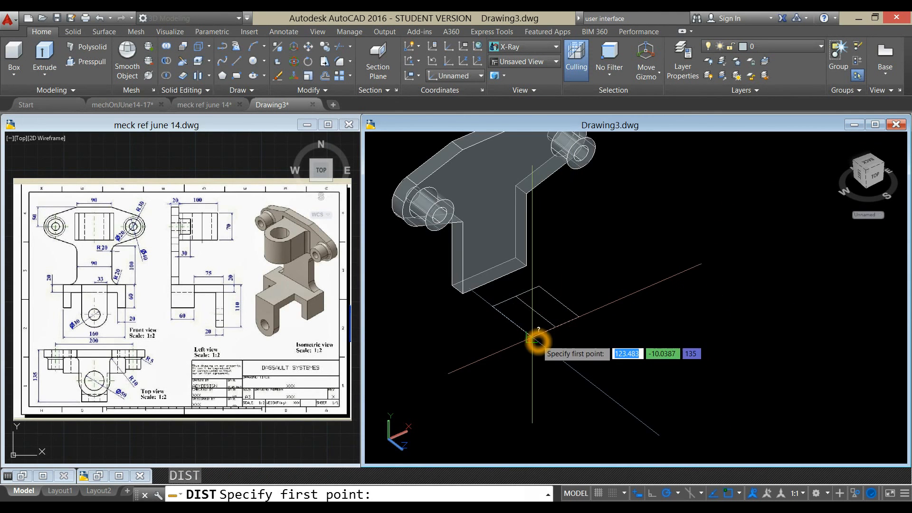
{"action": "left_click", "coordinate": [579, 321]}
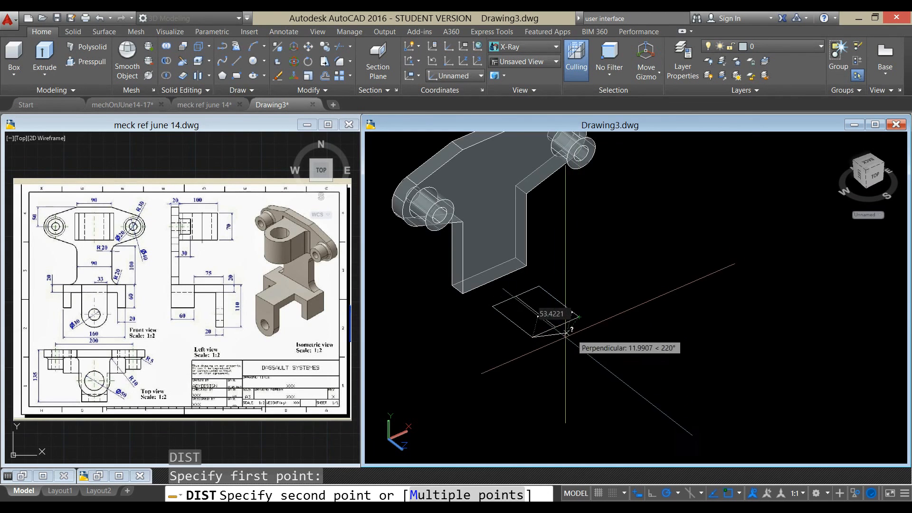
{"action": "left_click", "coordinate": [493, 308]}
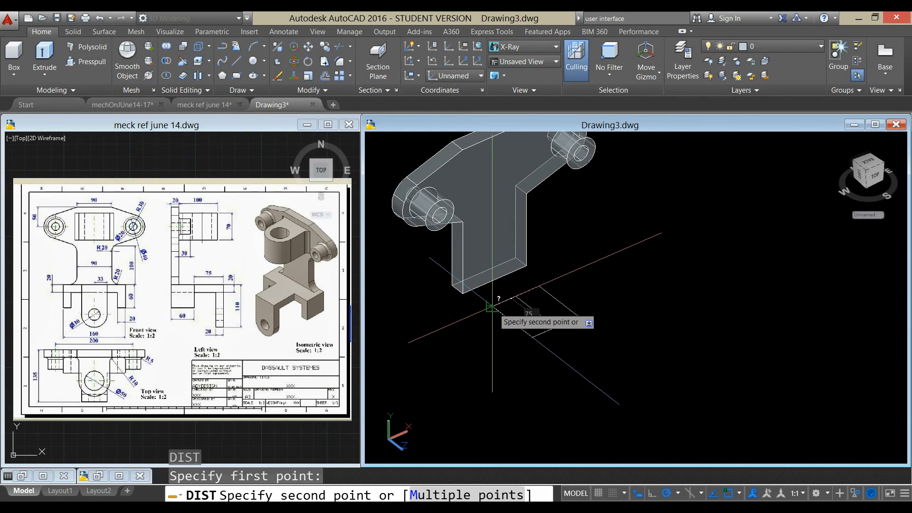
{"action": "key", "text": "Escape"}
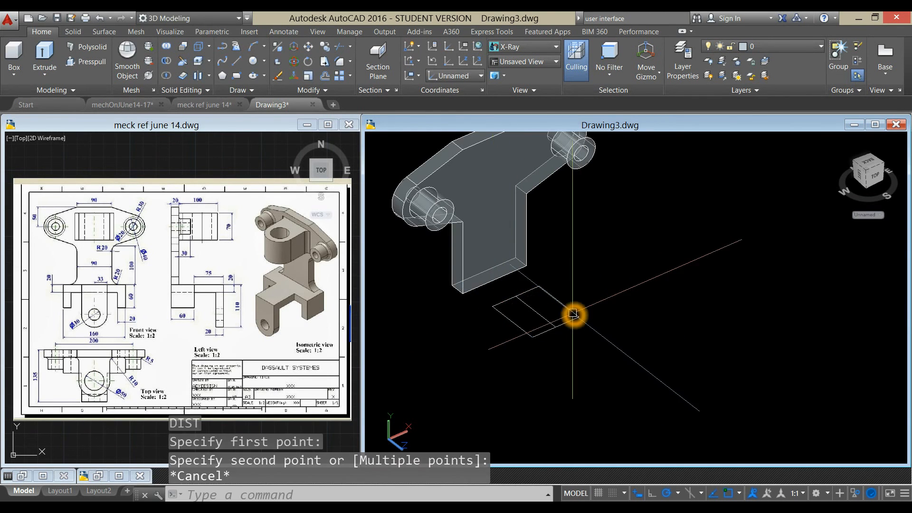
Step: Erase the 75-unit centre line and join the rectangle's four edges into one closed outline
{"action": "left_click", "coordinate": [539, 315]}
{"action": "key", "text": "Delete"}
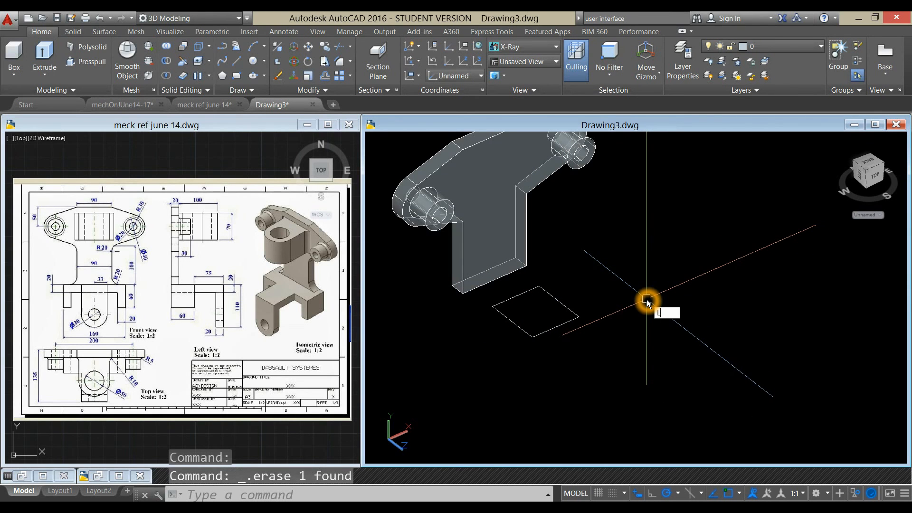
{"action": "key", "text": "BackSpace"}
{"action": "type", "text": "J"}
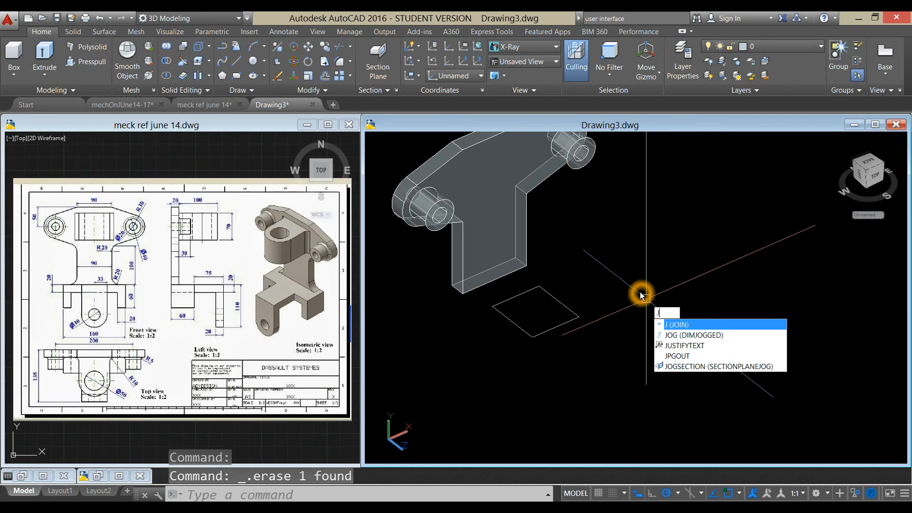
{"action": "key", "text": "Return"}
{"action": "left_click", "coordinate": [502, 300]}
{"action": "left_click", "coordinate": [612, 349]}
{"action": "left_click", "coordinate": [521, 293]}
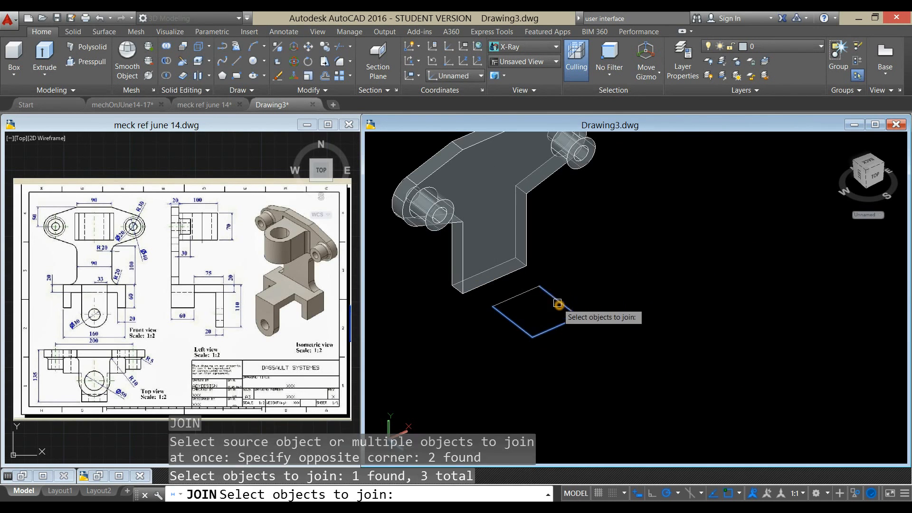
{"action": "left_click", "coordinate": [526, 294]}
{"action": "key", "text": "Return"}
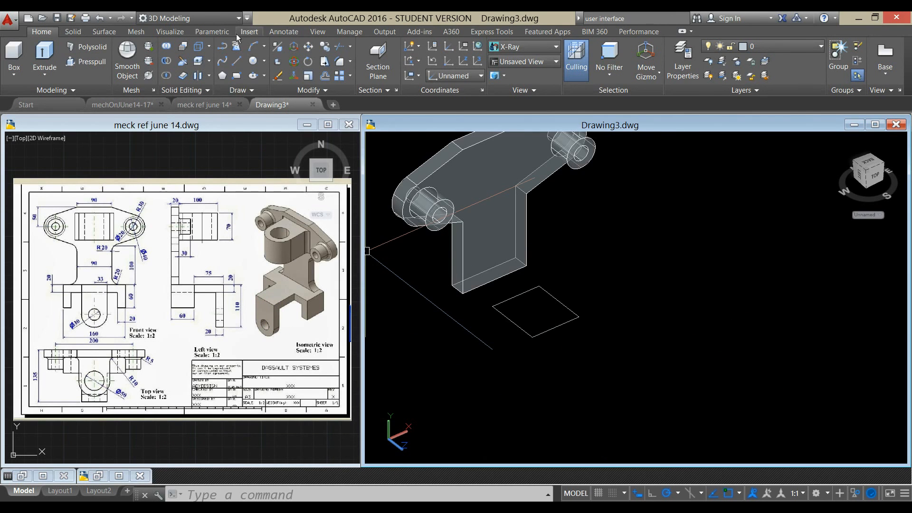
Step: Draw a closed vertical polyline rectangle, 66 wide and 110 high, hanging down from the horizontal outline's front edge
{"action": "left_click", "coordinate": [225, 46]}
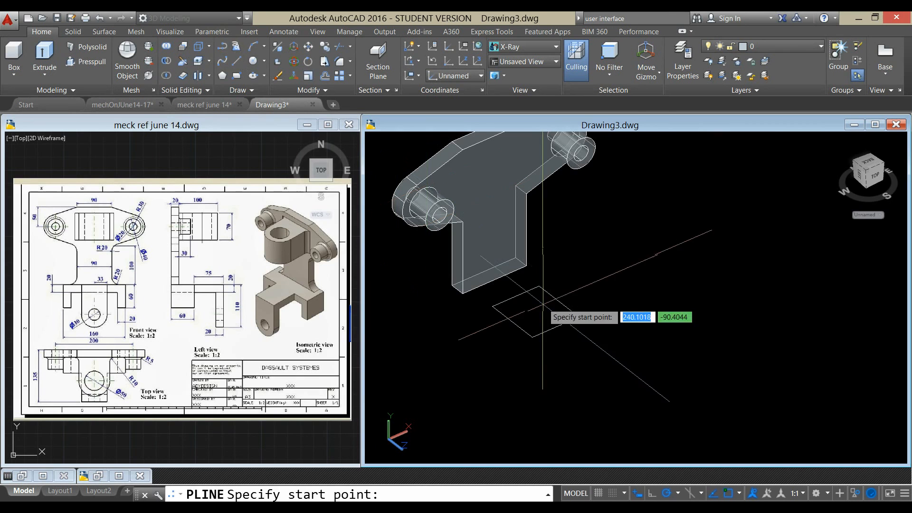
{"action": "left_click", "coordinate": [531, 340]}
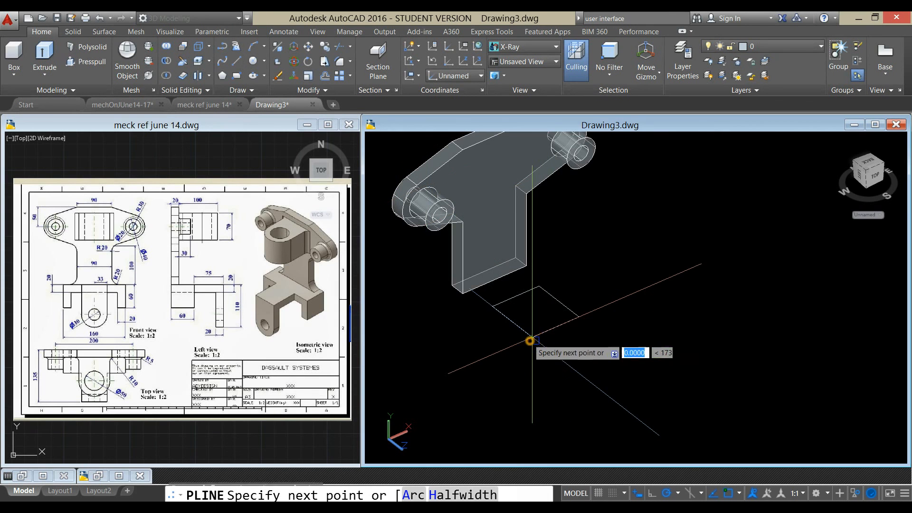
{"action": "left_click", "coordinate": [578, 316]}
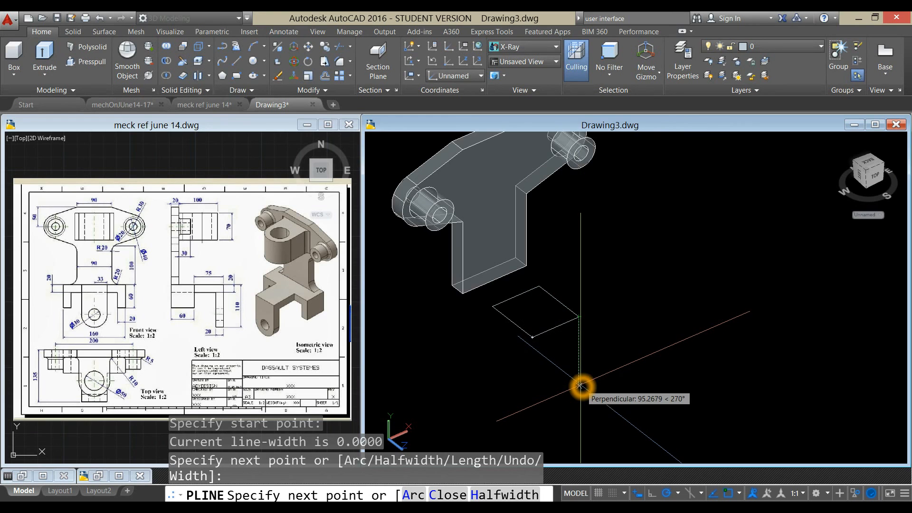
{"action": "type", "text": "110"}
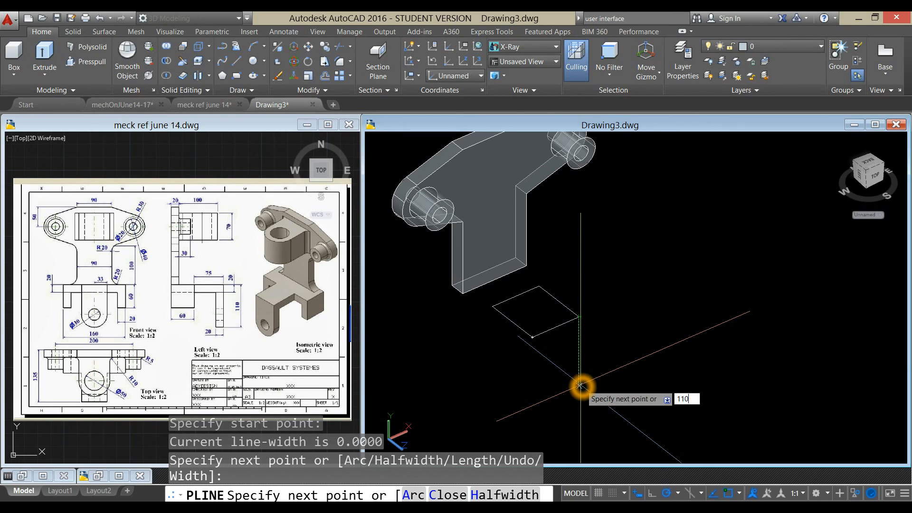
{"action": "key", "text": "Return"}
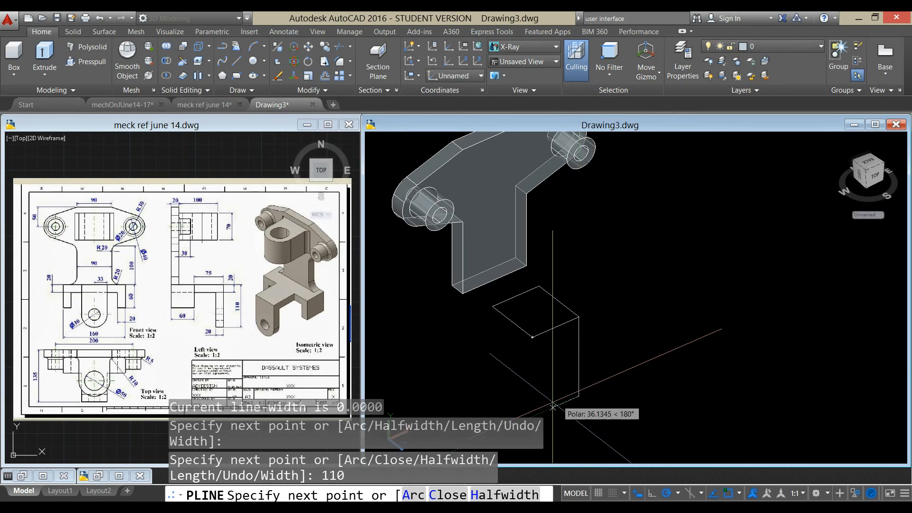
{"action": "middle_click_drag", "start_coordinate": [540, 406], "coordinate": [536, 321]}
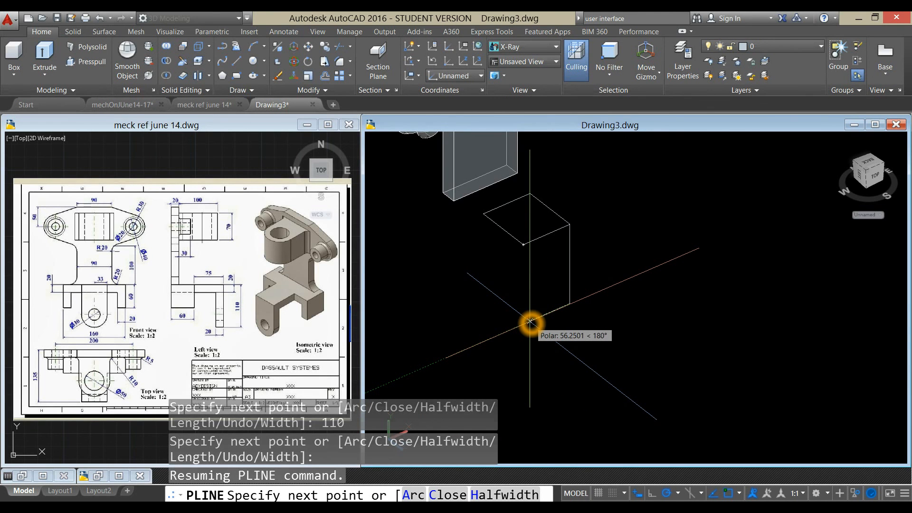
{"action": "type", "text": "66"}
{"action": "key", "text": "Return"}
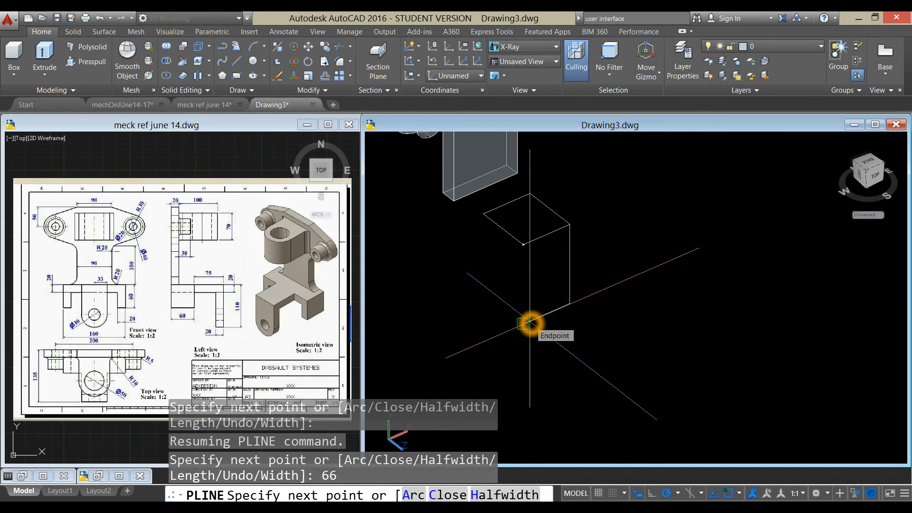
{"action": "left_click", "coordinate": [525, 255]}
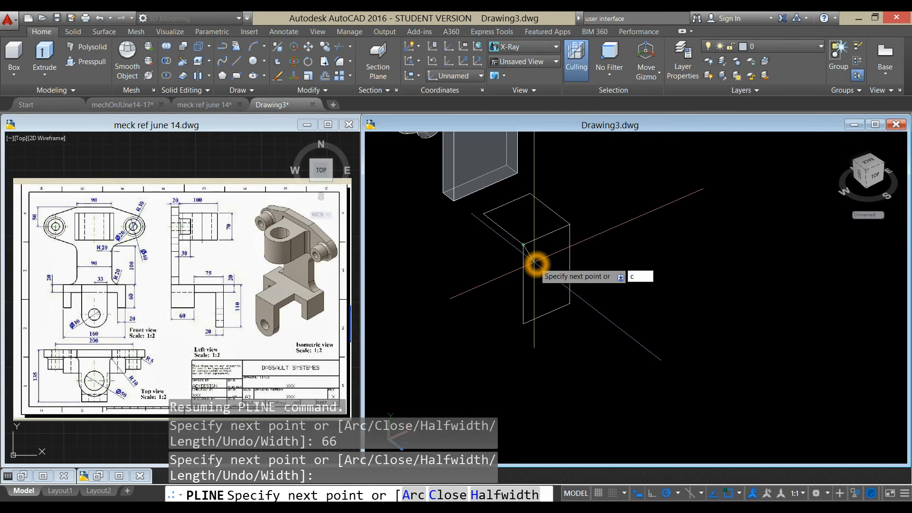
{"action": "key", "text": "Return"}
{"action": "left_click", "coordinate": [570, 240]}
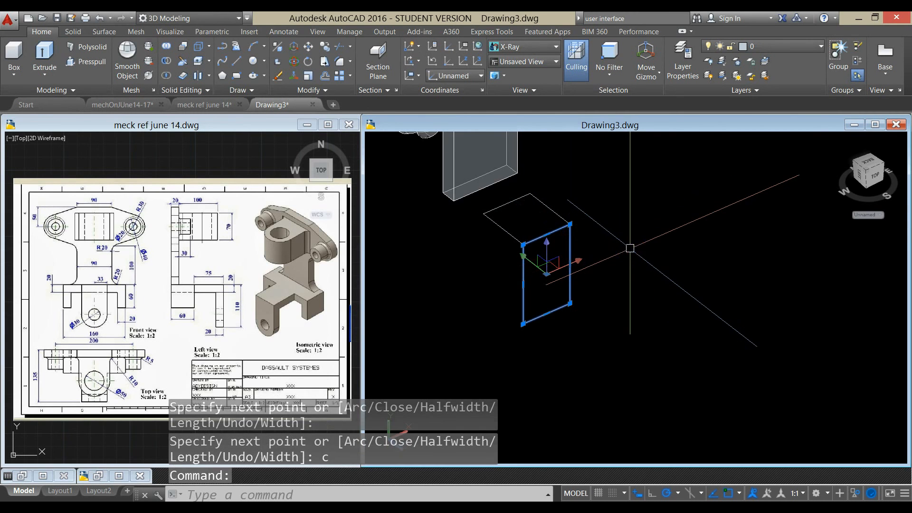
{"action": "key", "text": "Escape"}
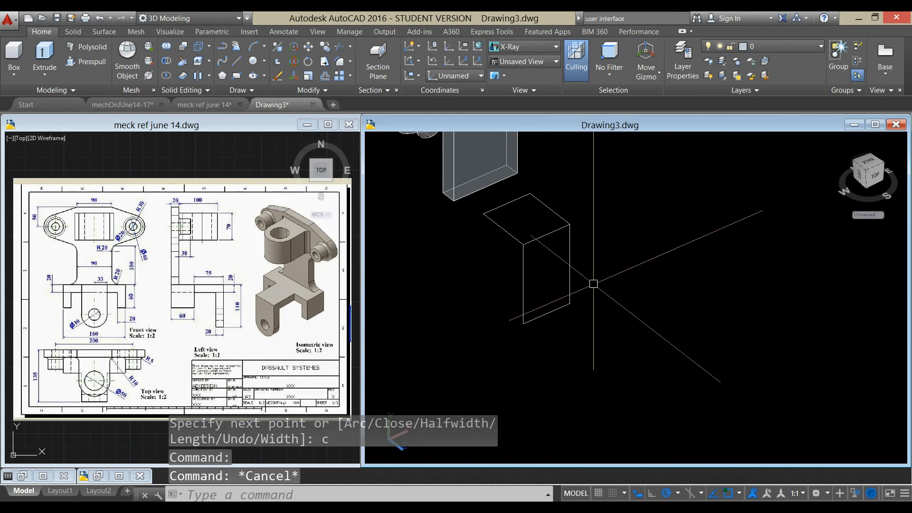
Step: Draw a 30-diameter circle at the centre of the vertical rectangle, midway between the midpoints of its two vertical sides
{"action": "left_click", "coordinate": [337, 63]}
{"action": "left_click", "coordinate": [253, 62]}
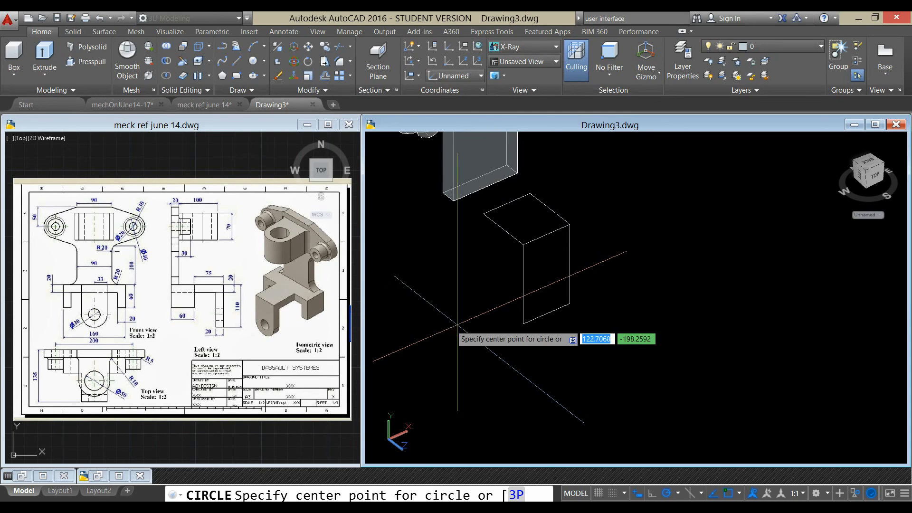
{"action": "right_click", "coordinate": [608, 227], "text": "shift"}
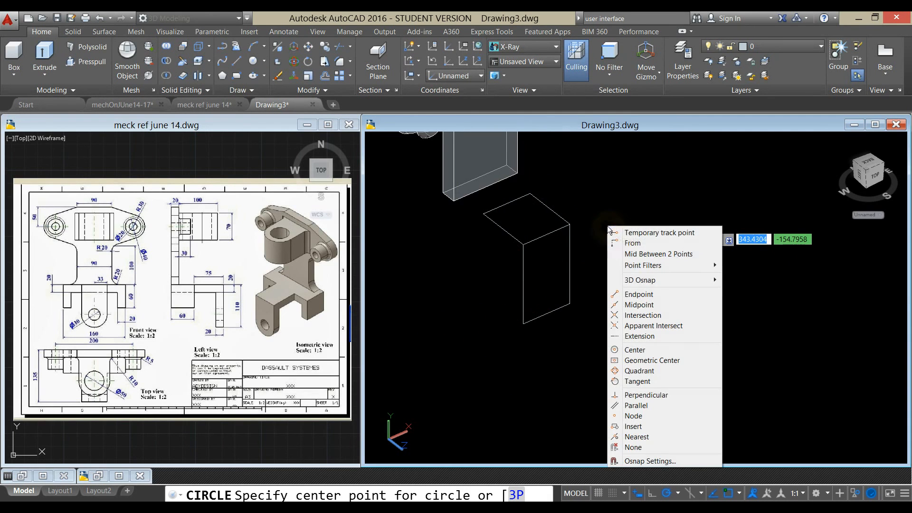
{"action": "left_click", "coordinate": [637, 255]}
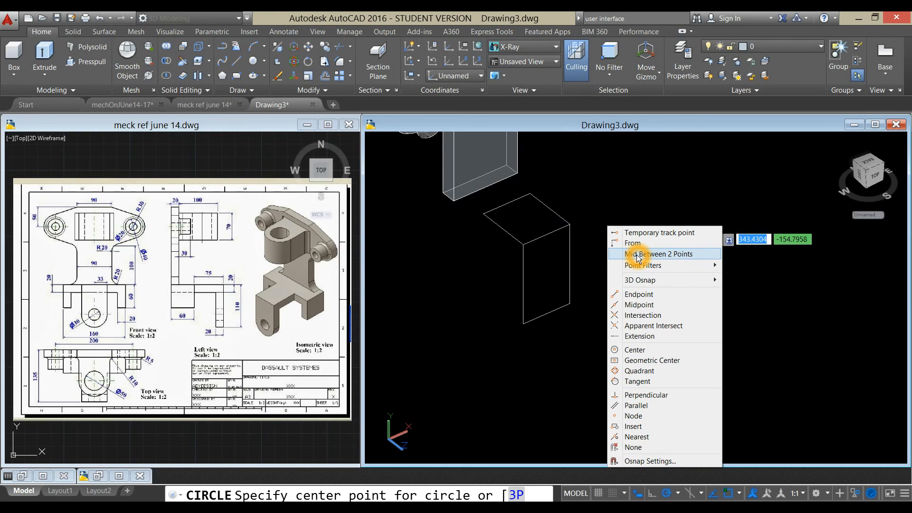
{"action": "left_click", "coordinate": [637, 258]}
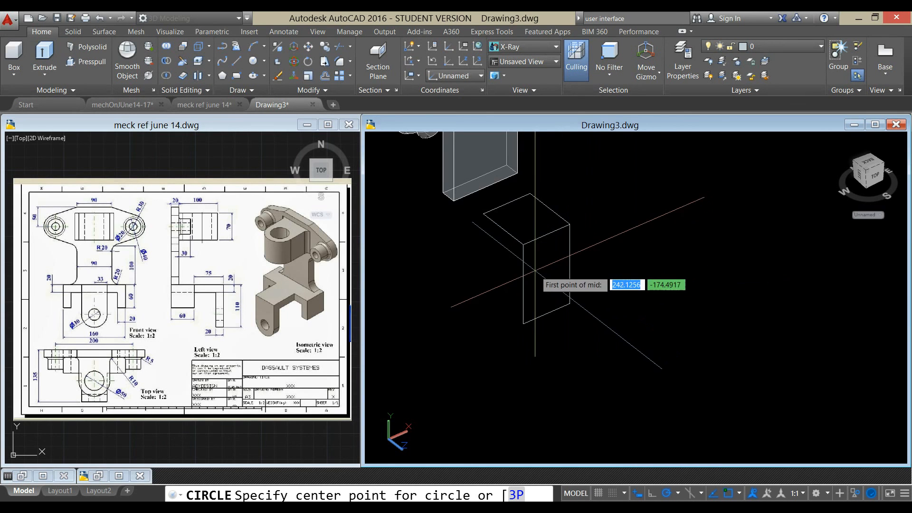
{"action": "left_click", "coordinate": [523, 284]}
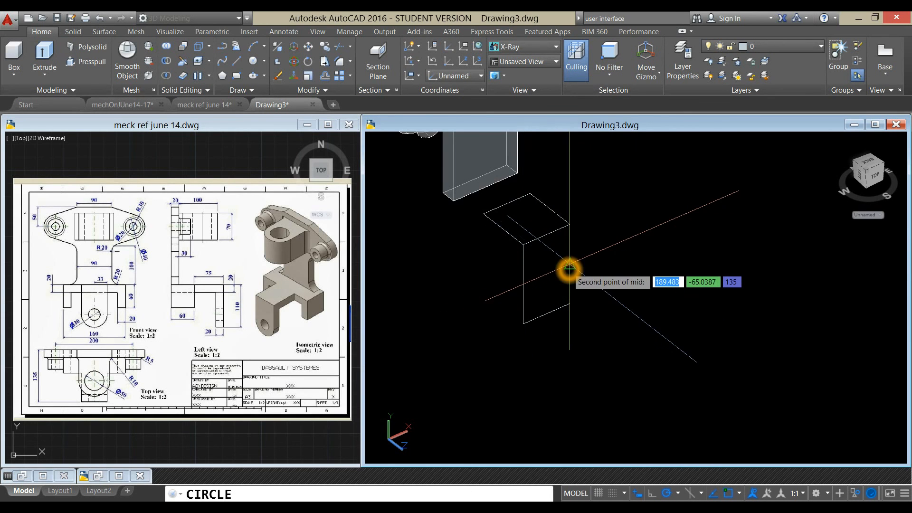
{"action": "left_click", "coordinate": [568, 266]}
{"action": "left_click", "coordinate": [558, 274]}
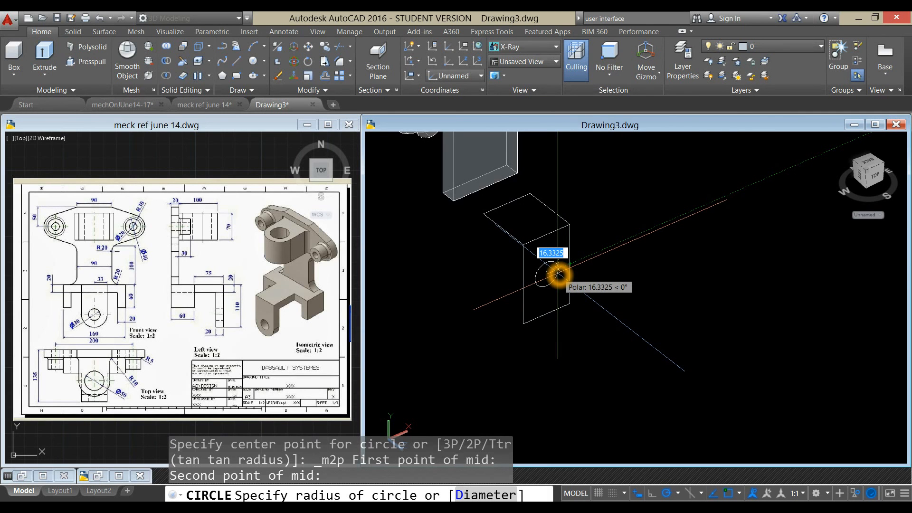
{"action": "type", "text": "d"}
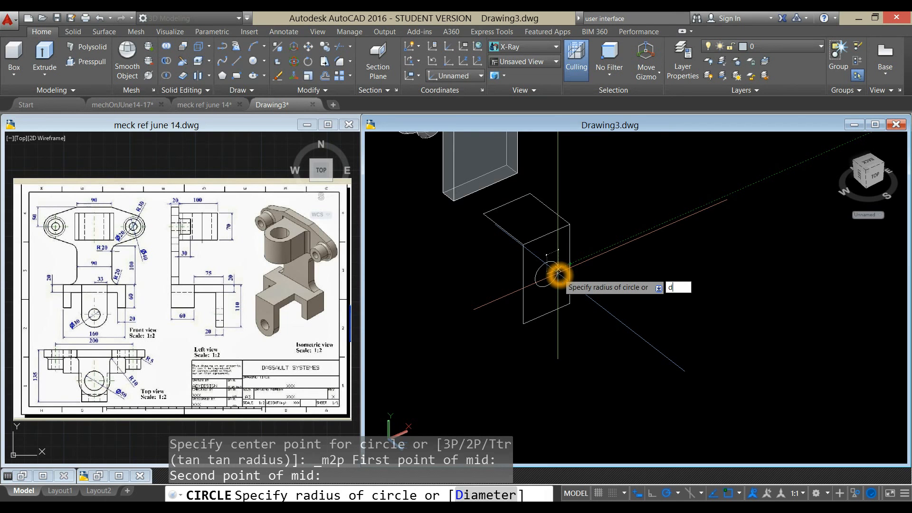
{"action": "key", "text": "Return"}
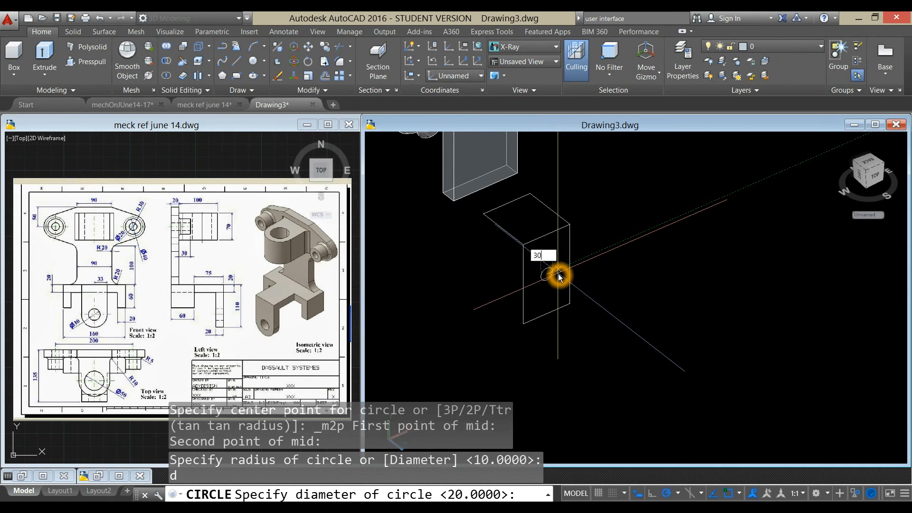
{"action": "type", "text": "30"}
{"action": "key", "text": "Return"}
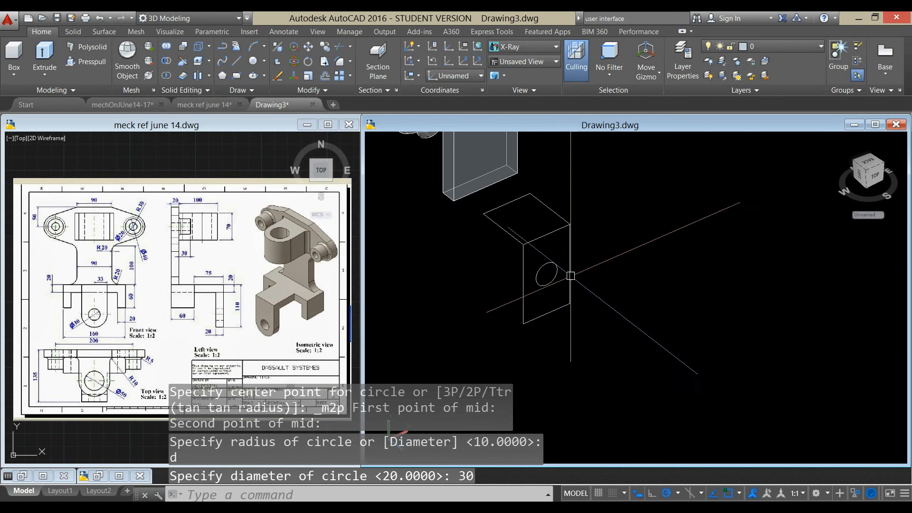
Step: Measure the gap between the hole circle and the side edge of the vertical rectangle
{"action": "mouse_move", "coordinate": [557, 273]}
{"action": "middle_mouse_down", "text": "shift"}
{"action": "mouse_move", "coordinate": [580, 283]}
{"action": "mouse_move", "coordinate": [560, 273]}
{"action": "middle_mouse_up", "text": "shift"}
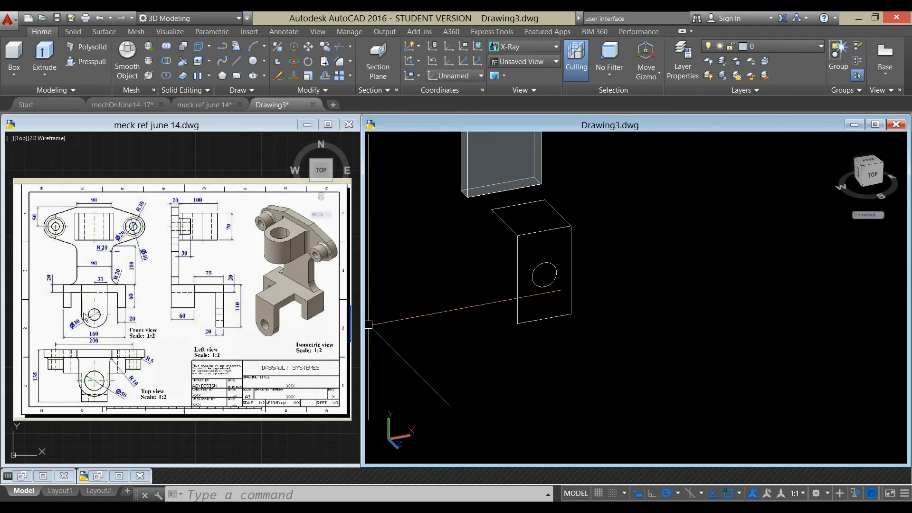
{"action": "left_click", "coordinate": [623, 278]}
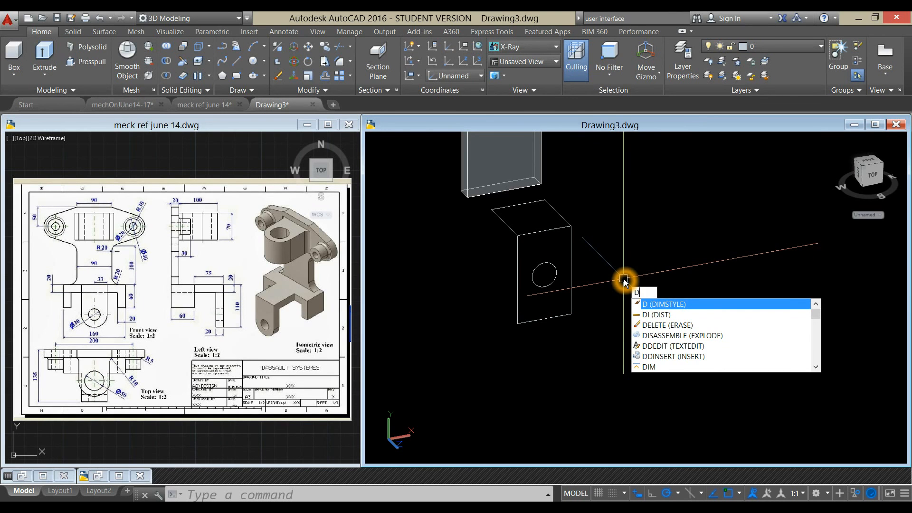
{"action": "type", "text": "i"}
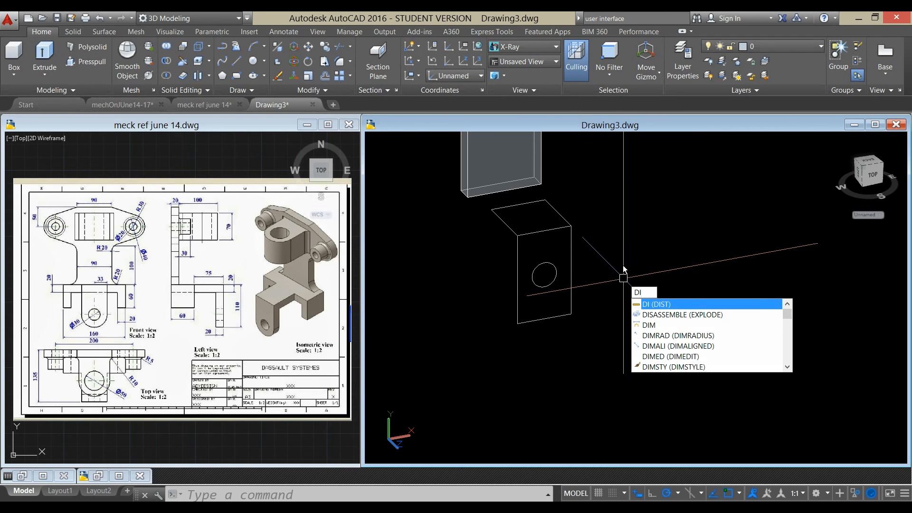
{"action": "key", "text": "Return"}
{"action": "left_click", "coordinate": [544, 275]}
{"action": "left_click", "coordinate": [571, 272]}
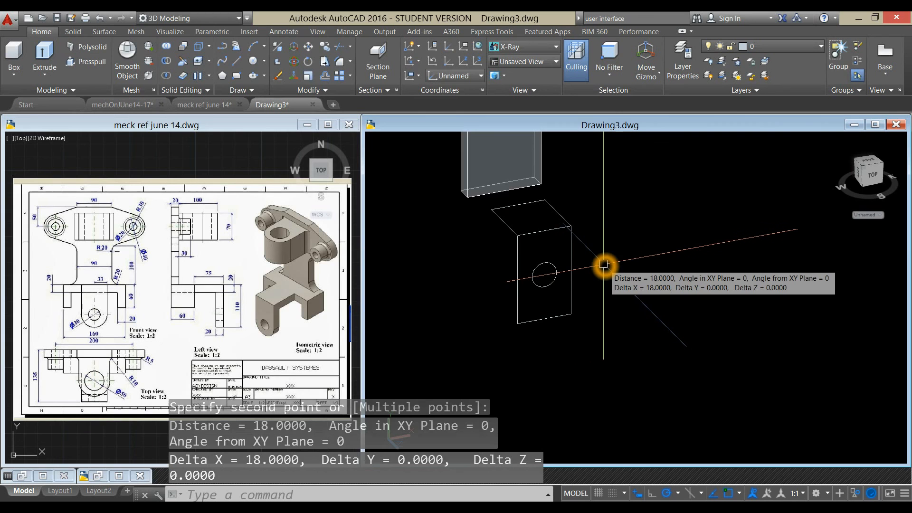
{"action": "key", "text": "Escape"}
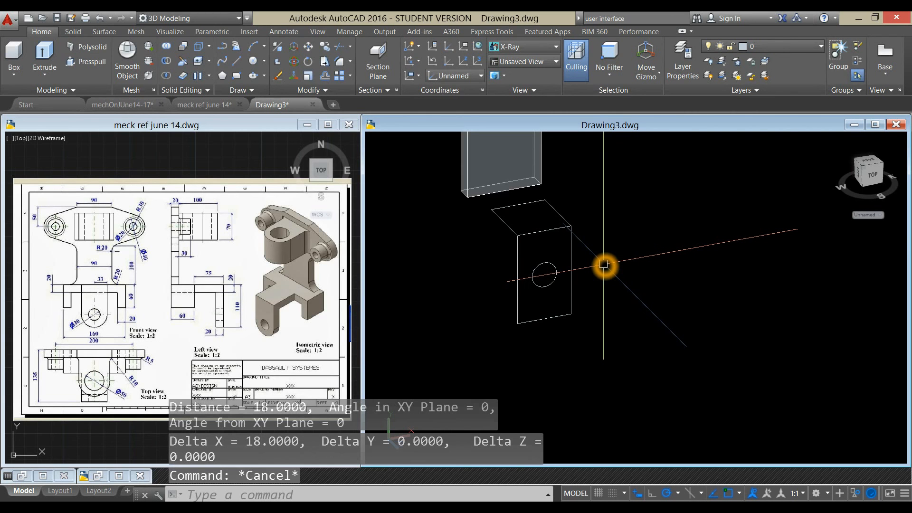
Step: Draw an 18-unit vertical helper line upward from the midpoint of the vertical rectangle's bottom edge
{"action": "type", "text": "L"}
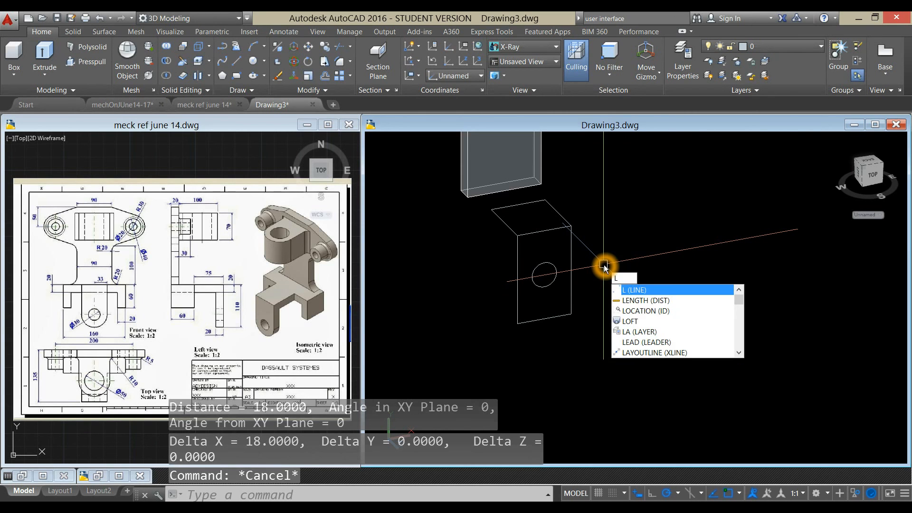
{"action": "key", "text": "Return"}
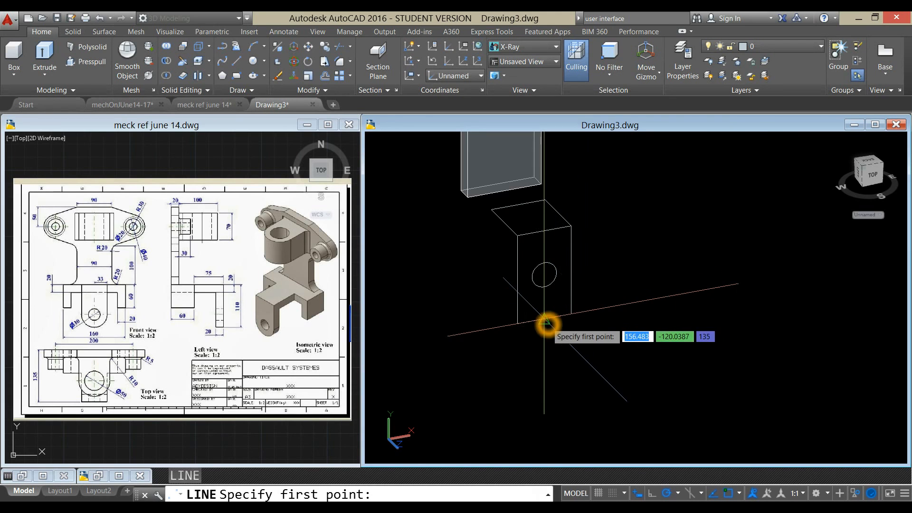
{"action": "left_click", "coordinate": [547, 324]}
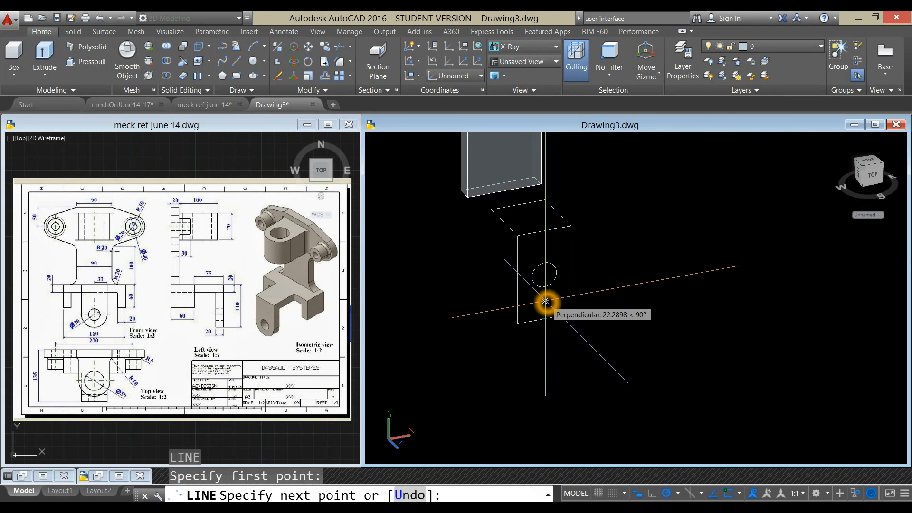
{"action": "type", "text": "18"}
{"action": "key", "text": "Return"}
{"action": "right_click", "coordinate": [602, 264]}
{"action": "left_click", "coordinate": [627, 267]}
Step: Move the hole circle by its lowest point onto the helper line's upper end and erase the helper line
{"action": "left_click", "coordinate": [556, 274]}
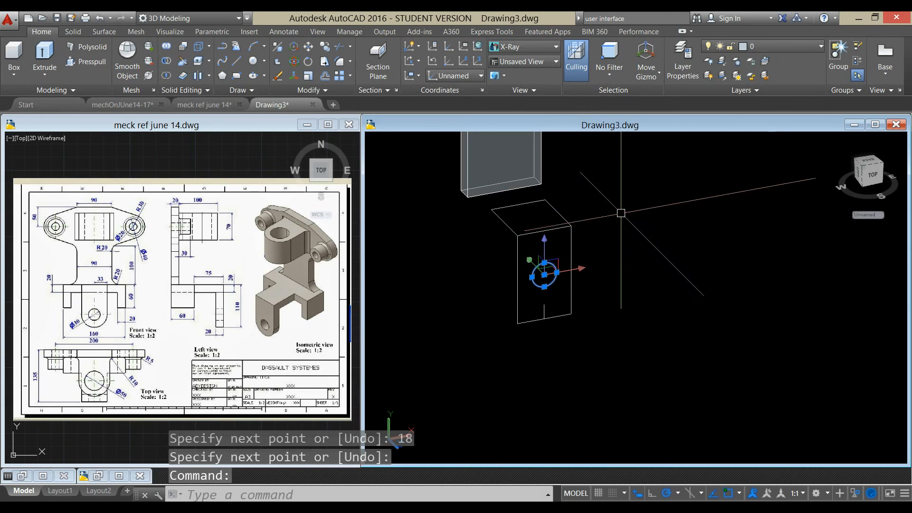
{"action": "right_click", "coordinate": [622, 215]}
{"action": "left_click", "coordinate": [648, 287]}
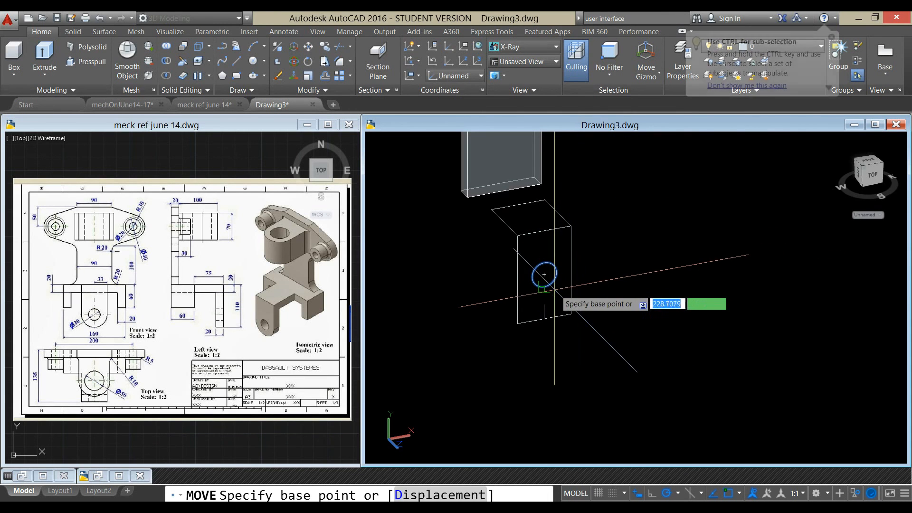
{"action": "left_click", "coordinate": [547, 289]}
{"action": "left_click", "coordinate": [546, 307]}
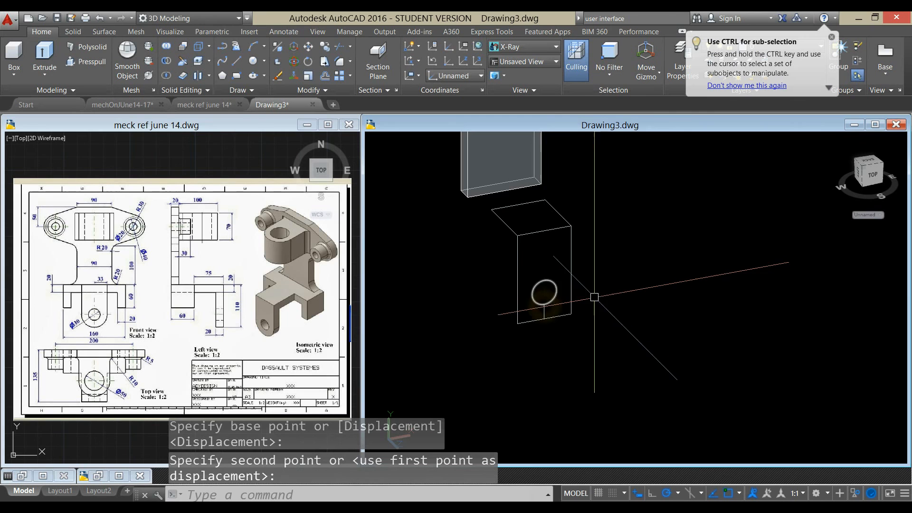
{"action": "left_click", "coordinate": [544, 312]}
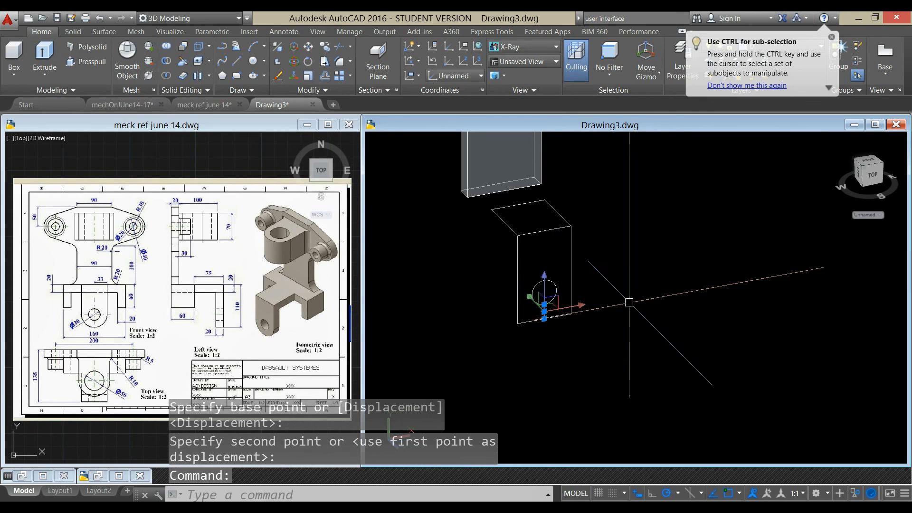
{"action": "key", "text": "Delete"}
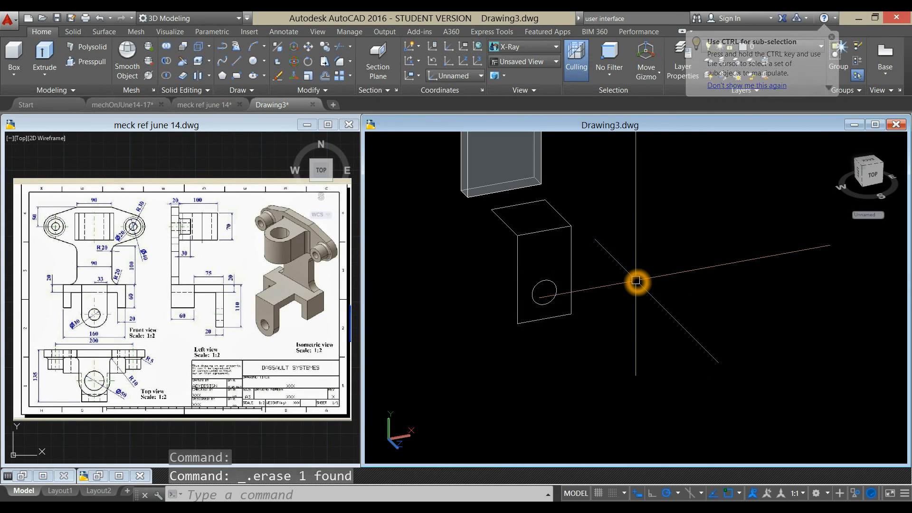
Step: Draw a circle of radius 33 concentric with the hole, reaching the midpoint of the rectangle's bottom edge
{"action": "left_click", "coordinate": [634, 251]}
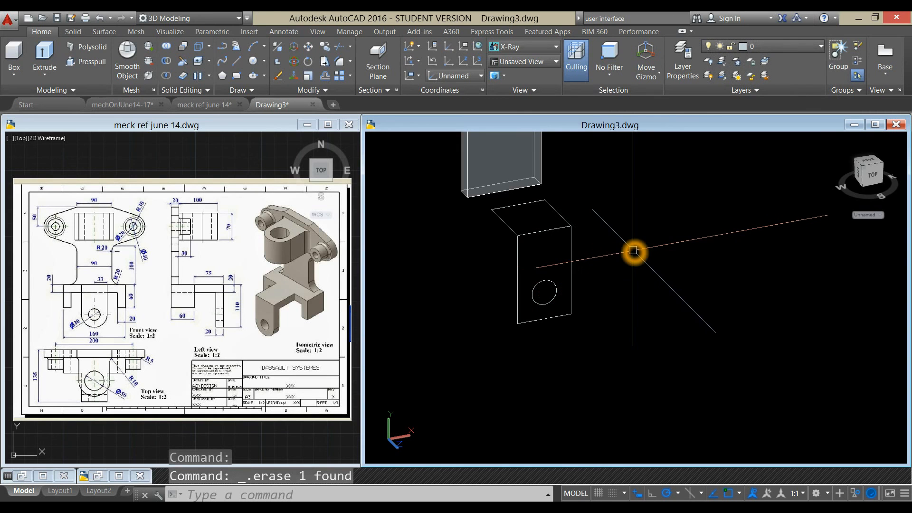
{"action": "type", "text": "c"}
{"action": "key", "text": "Return"}
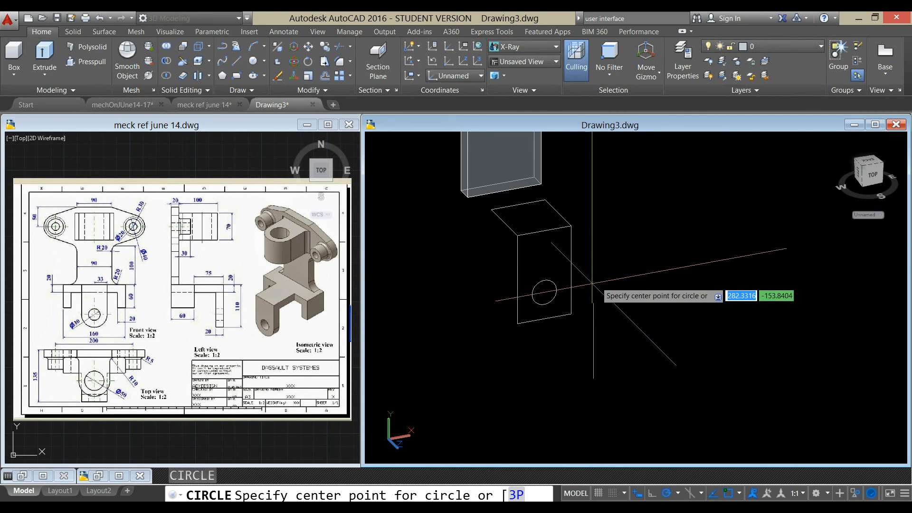
{"action": "left_click", "coordinate": [545, 293]}
{"action": "left_click", "coordinate": [545, 322]}
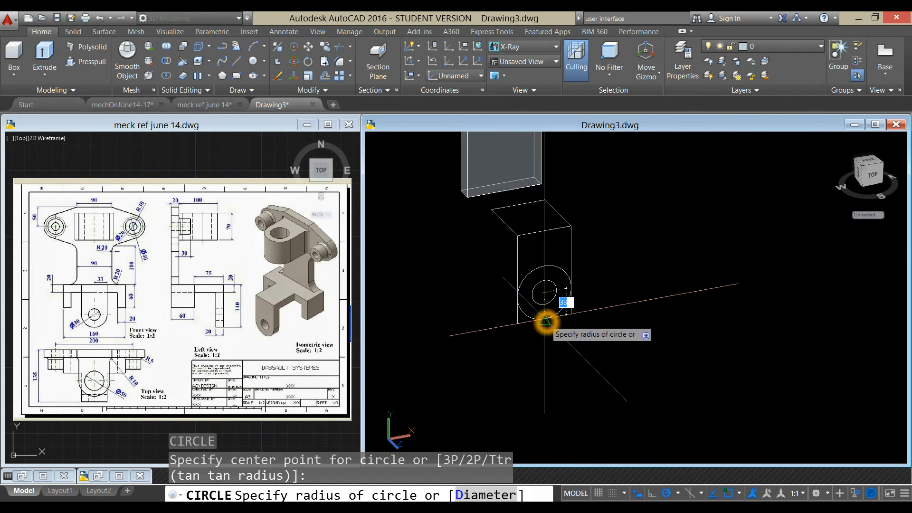
Step: Trim the lower ends of the rectangle's two sides where they extend past the outer circle's tangent points
{"action": "left_click", "coordinate": [874, 177]}
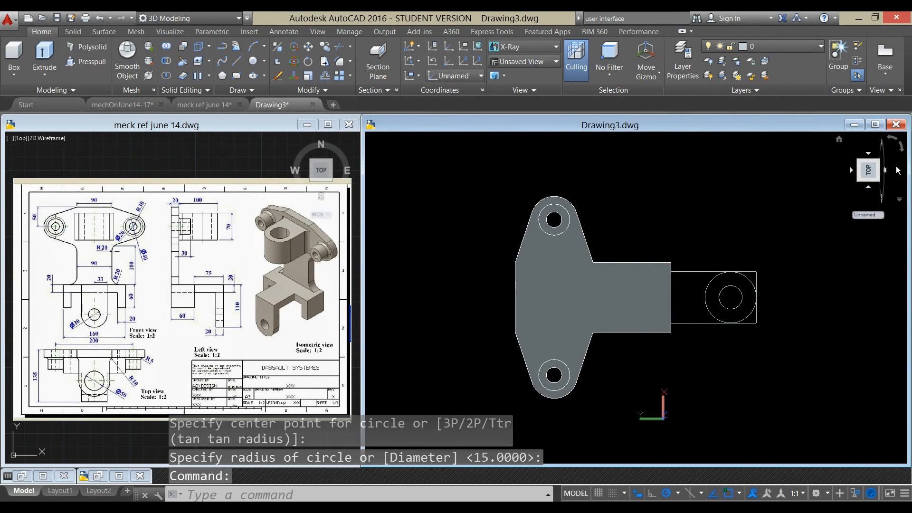
{"action": "left_click", "coordinate": [904, 153]}
{"action": "middle_click_drag", "start_coordinate": [733, 350], "coordinate": [605, 309]}
{"action": "scroll", "coordinate": [569, 351], "scroll_direction": "up", "scroll_amount": 2}
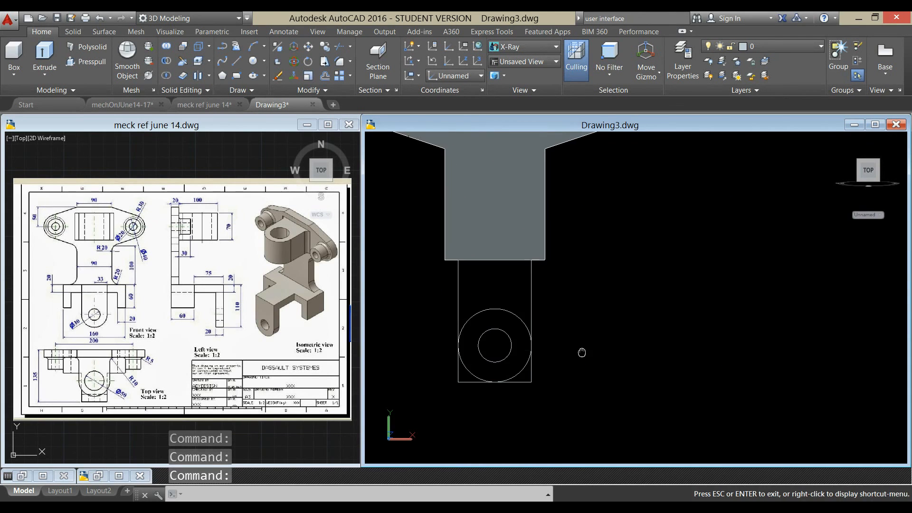
{"action": "middle_click_drag", "start_coordinate": [570, 350], "coordinate": [641, 344]}
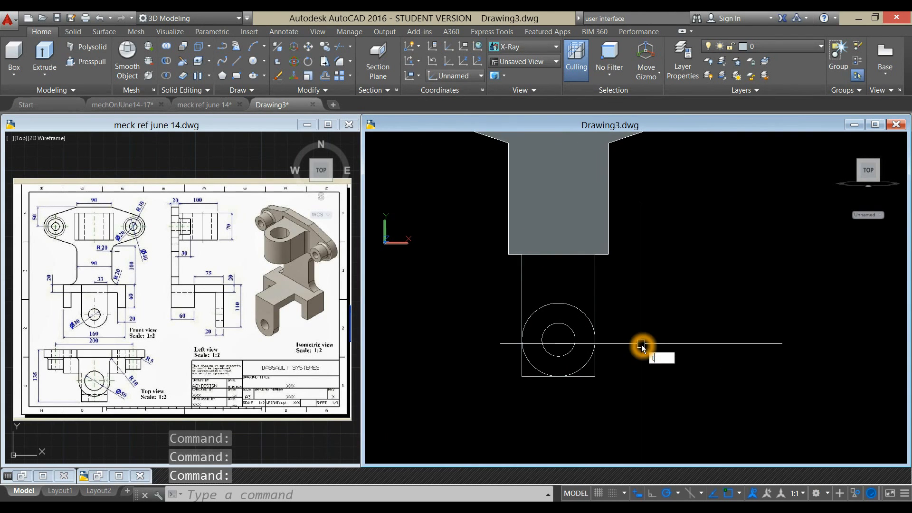
{"action": "key", "text": "Return"}
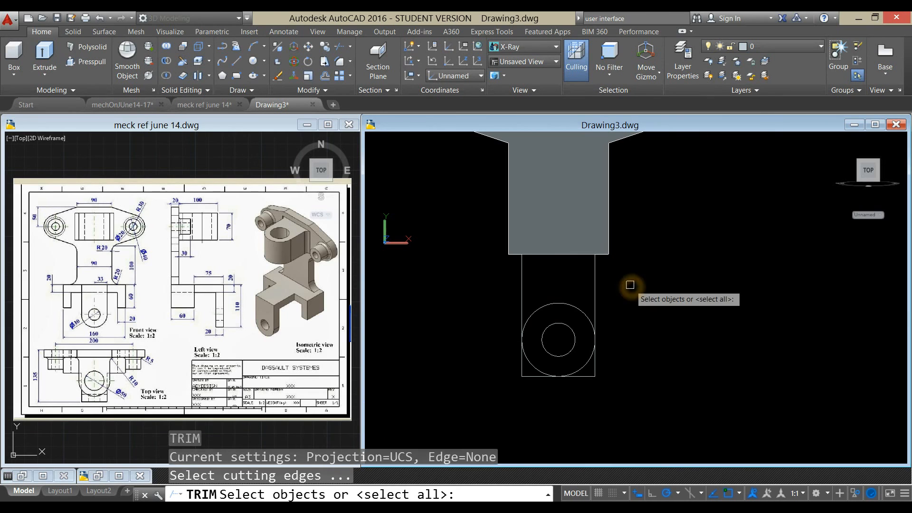
{"action": "key", "text": "Return"}
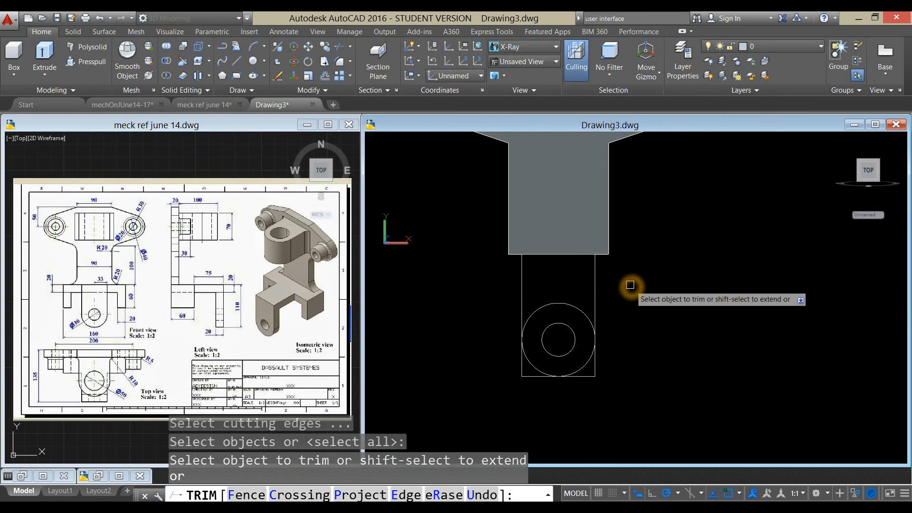
{"action": "left_click", "coordinate": [597, 361]}
{"action": "left_click", "coordinate": [520, 364]}
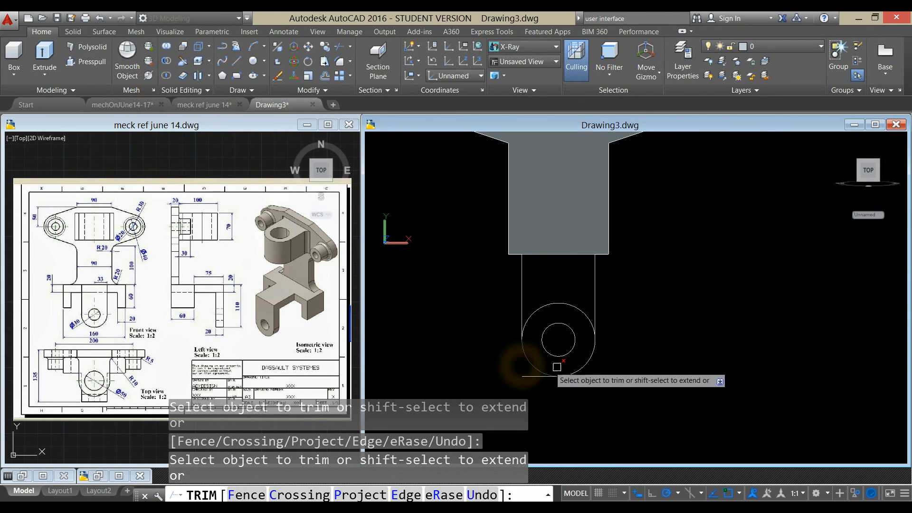
Step: Trim off the upper half of the outer circle and erase the leftover straight bottom line
{"action": "left_click", "coordinate": [565, 304]}
{"action": "right_click", "coordinate": [621, 302]}
{"action": "left_click", "coordinate": [638, 310]}
{"action": "left_click", "coordinate": [588, 376]}
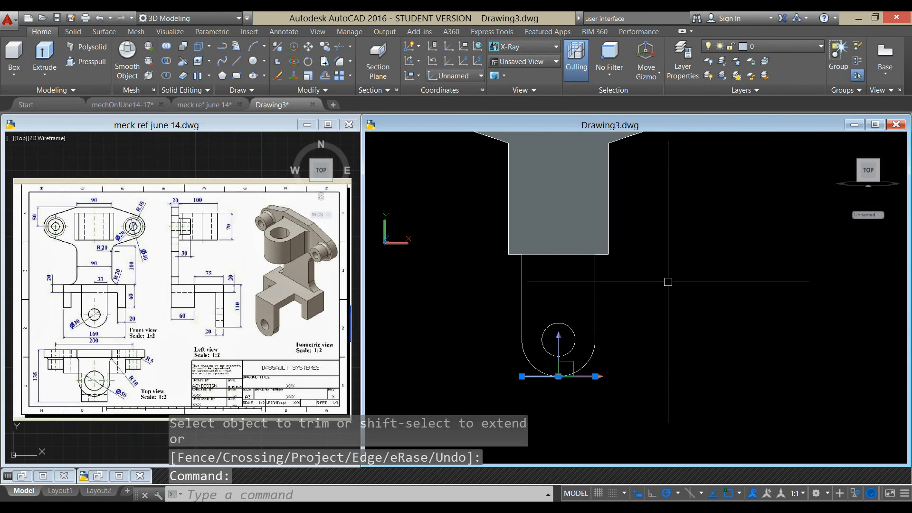
{"action": "key", "text": "Delete"}
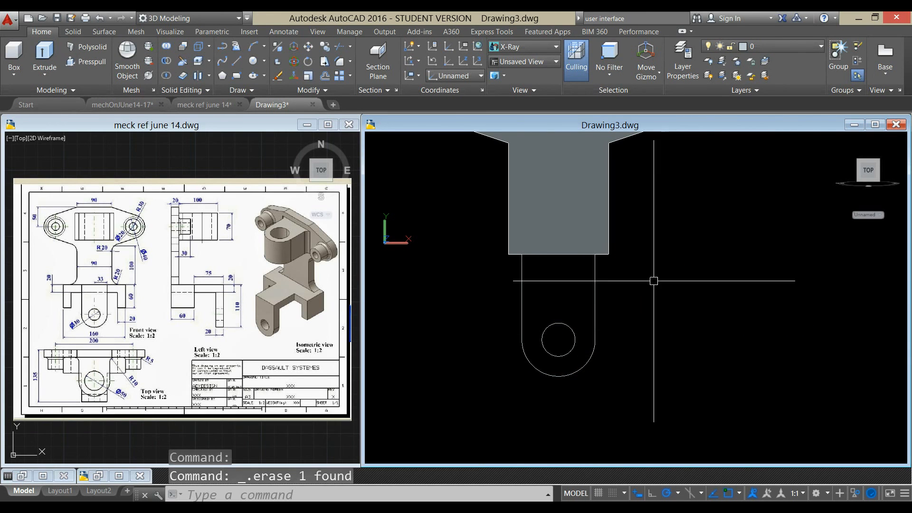
Step: Join the open three-sided outline and the lower arc into a single closed tab profile
{"action": "left_click", "coordinate": [597, 295]}
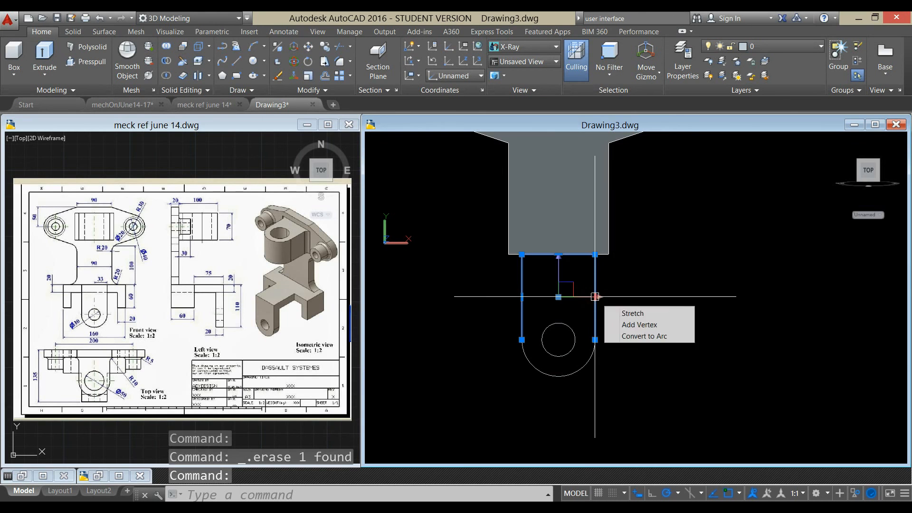
{"action": "left_click", "coordinate": [649, 288]}
{"action": "key", "text": "Escape"}
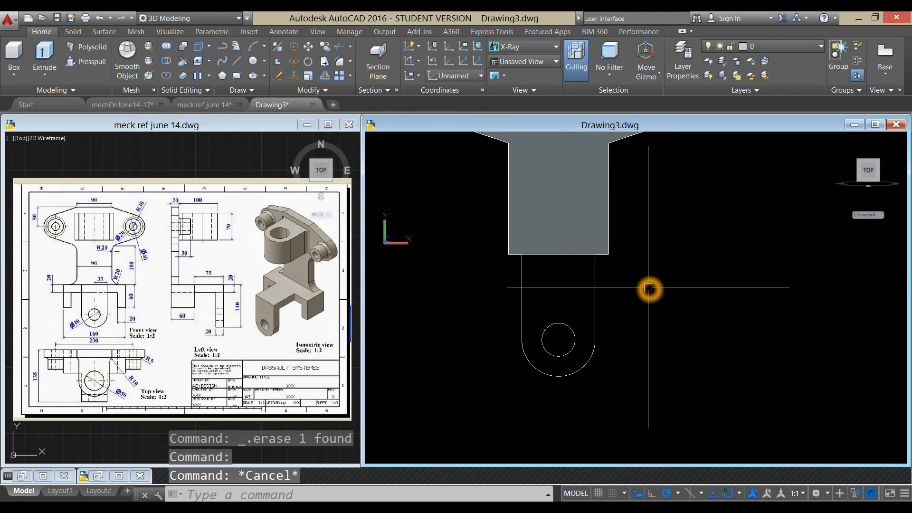
{"action": "key", "text": "Return"}
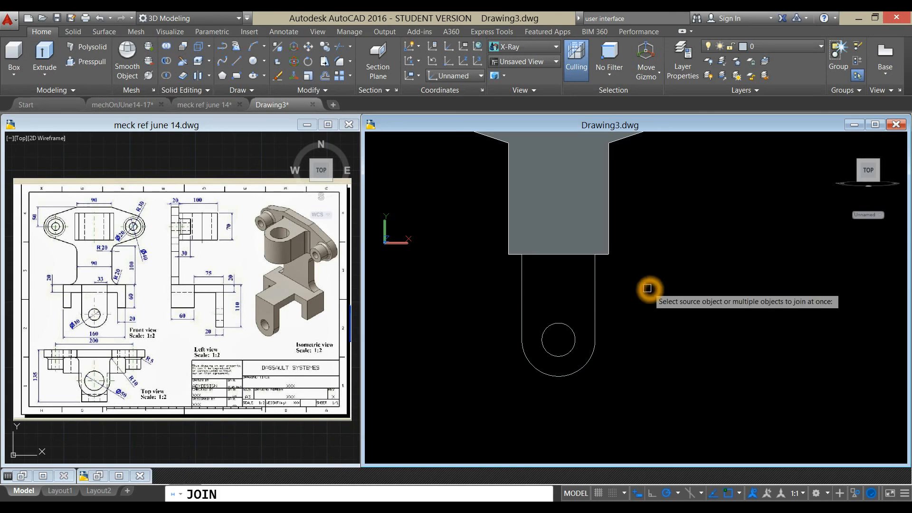
{"action": "left_click", "coordinate": [595, 297]}
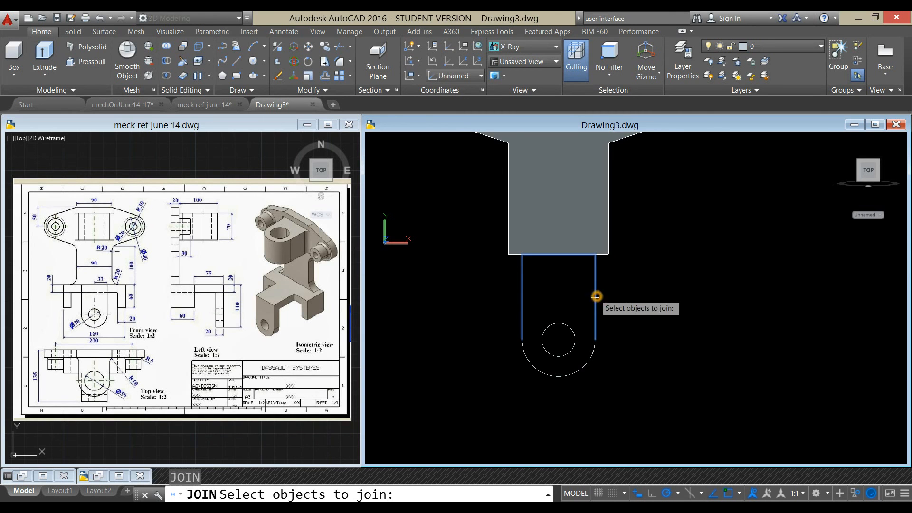
{"action": "left_click", "coordinate": [590, 363]}
{"action": "right_click", "coordinate": [632, 309]}
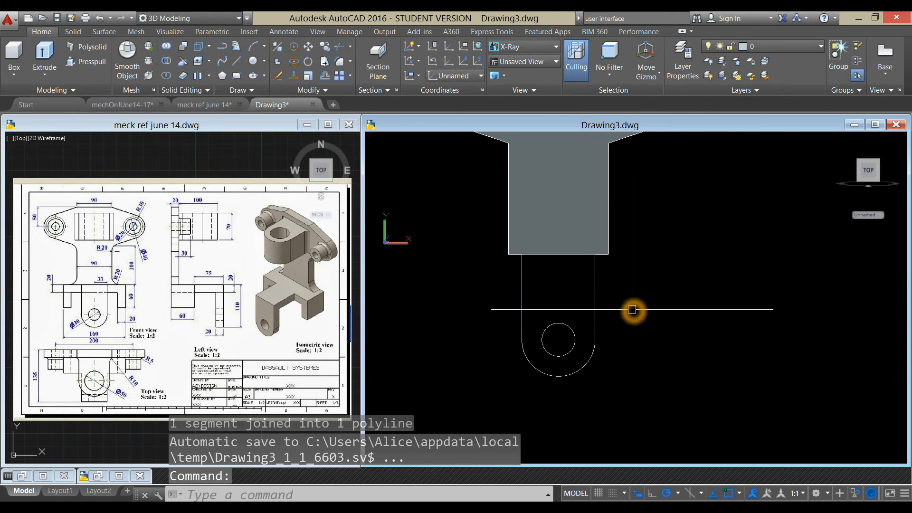
Step: Inspect the joined tab outline and the adjoining horizontal rectangle in a 3D view to check each is one object
{"action": "middle_click_drag", "start_coordinate": [629, 319], "coordinate": [692, 332], "text": "shift"}
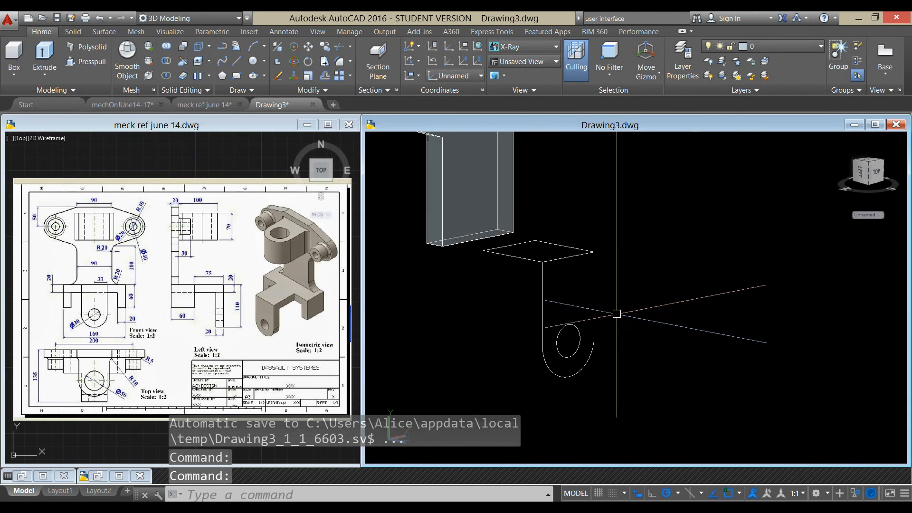
{"action": "left_click", "coordinate": [541, 286]}
{"action": "left_click", "coordinate": [647, 262]}
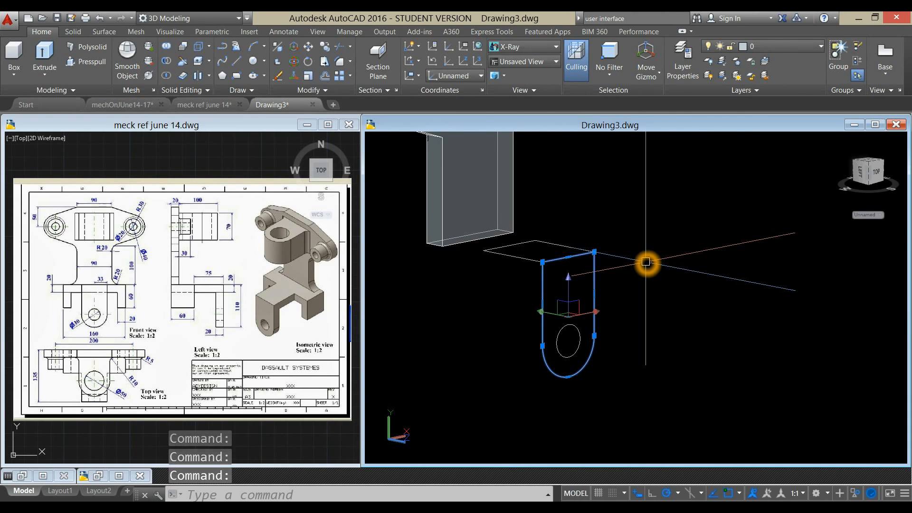
{"action": "key", "text": "Escape"}
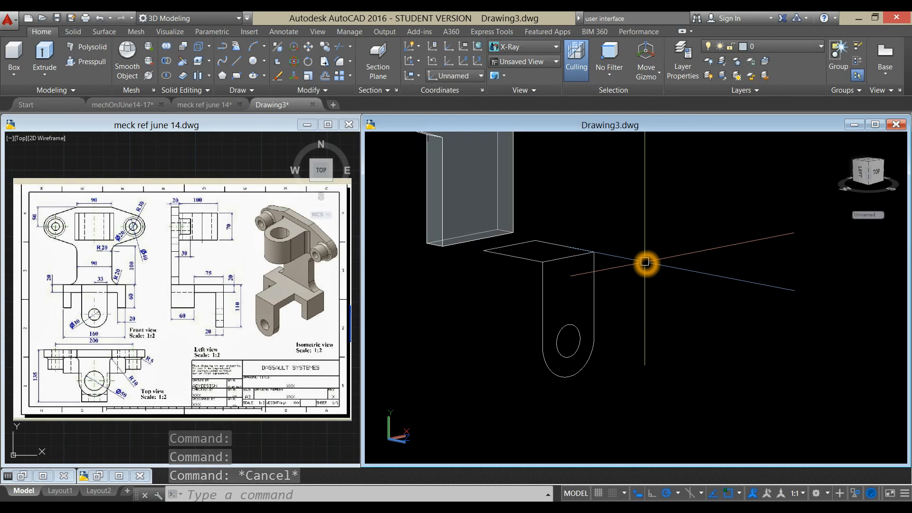
{"action": "left_click", "coordinate": [513, 258]}
{"action": "left_click", "coordinate": [474, 340]}
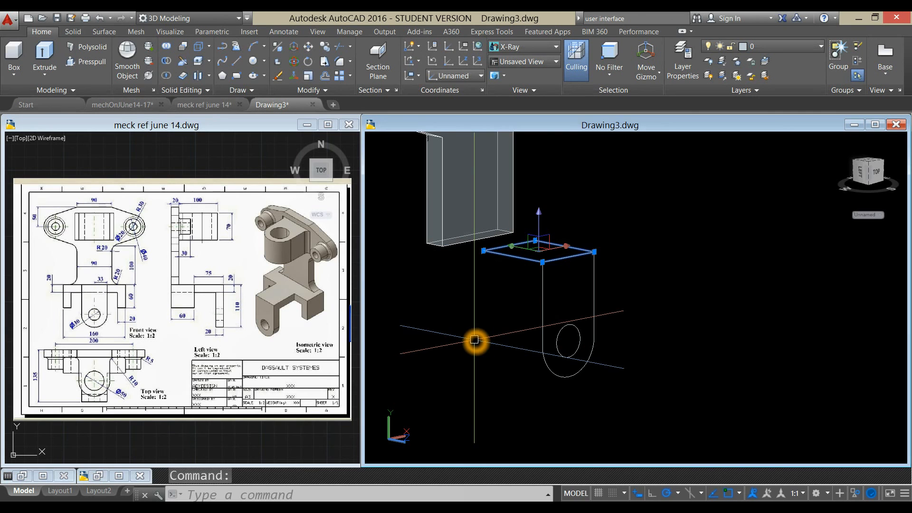
{"action": "key", "text": "Escape"}
{"action": "left_click", "coordinate": [544, 296]}
{"action": "key", "text": "Escape"}
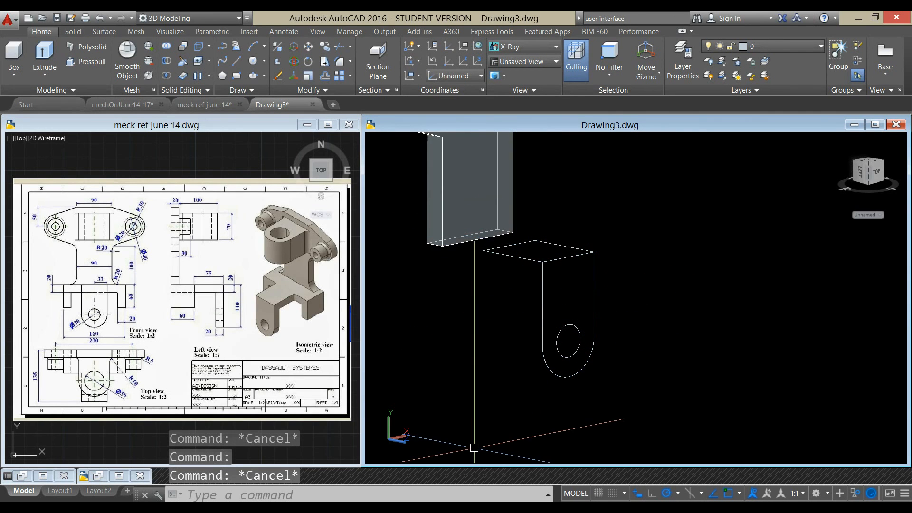
{"action": "left_click", "coordinate": [228, 361]}
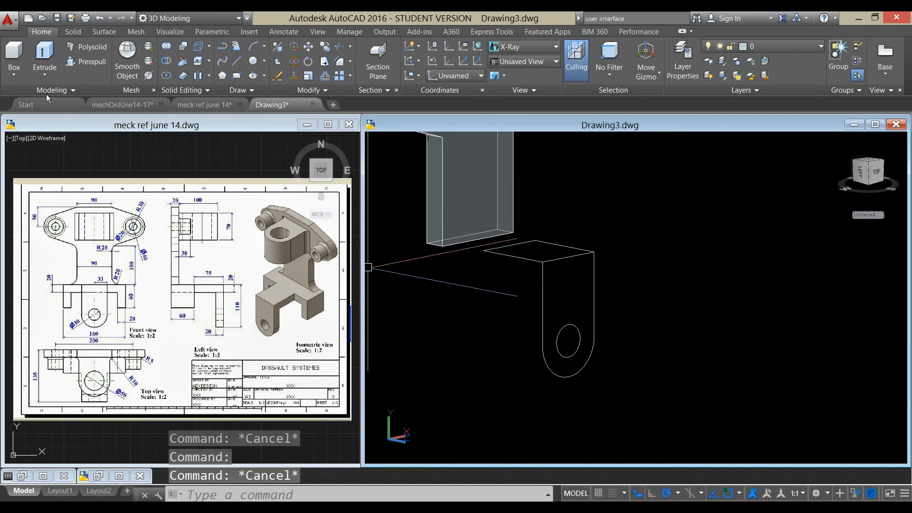
Step: Extrude the horizontal rectangle above the rounded tab 20 units downward into a solid plate
{"action": "left_click", "coordinate": [33, 44]}
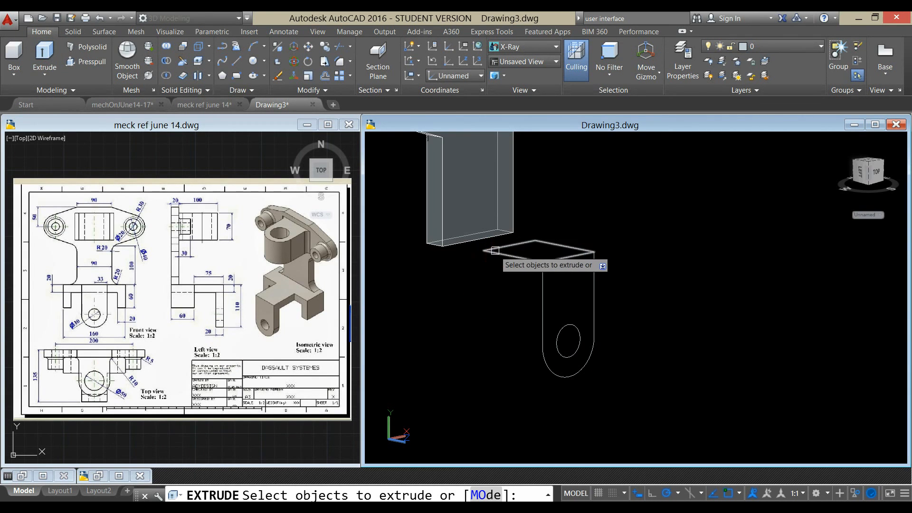
{"action": "left_click", "coordinate": [495, 266]}
{"action": "right_click", "coordinate": [506, 292]}
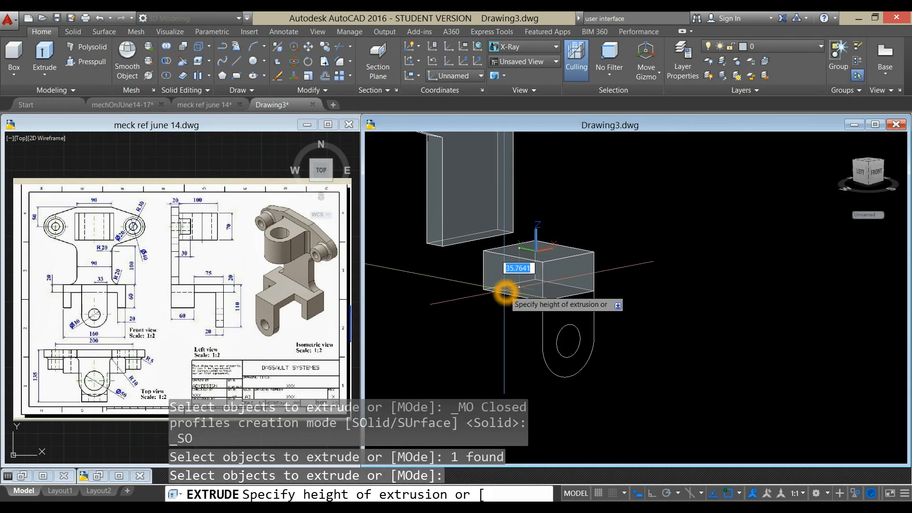
{"action": "key", "text": "Return"}
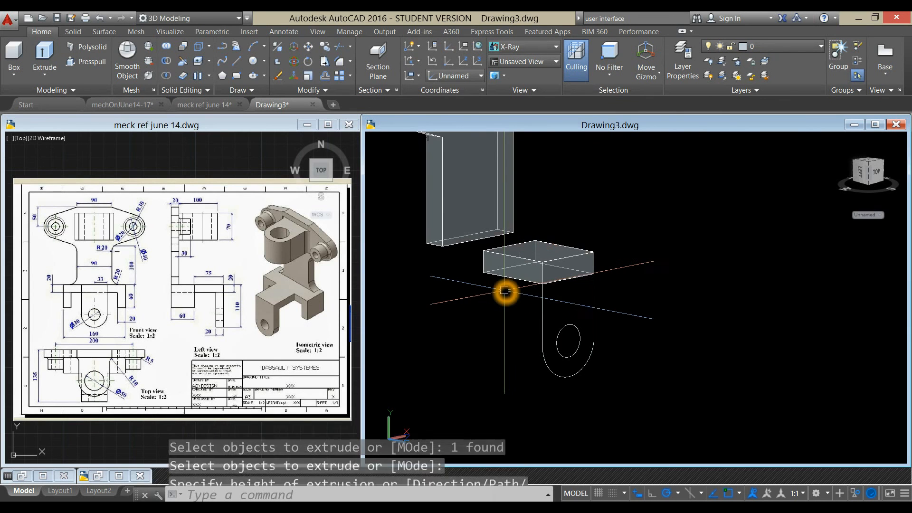
Step: Extrude the closed rounded tab profile 20 units inward toward the bracket's main plate
{"action": "left_click", "coordinate": [549, 295]}
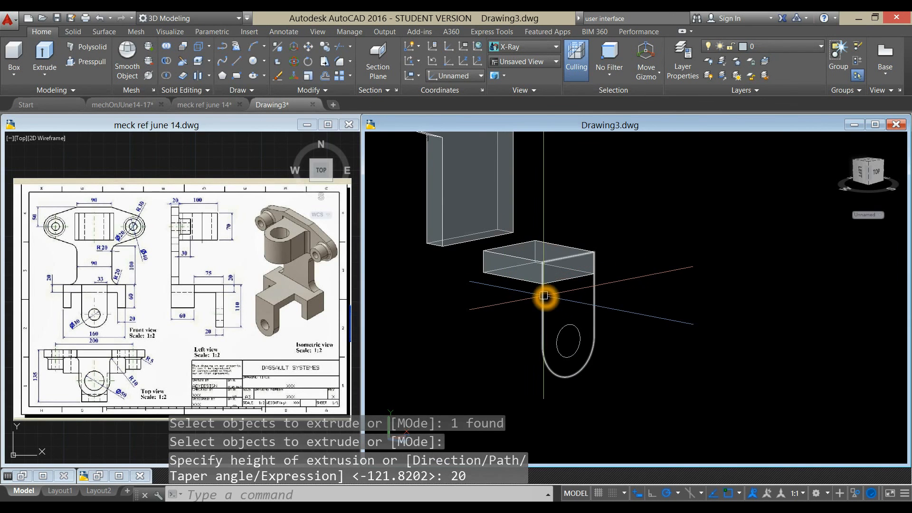
{"action": "left_click", "coordinate": [46, 61]}
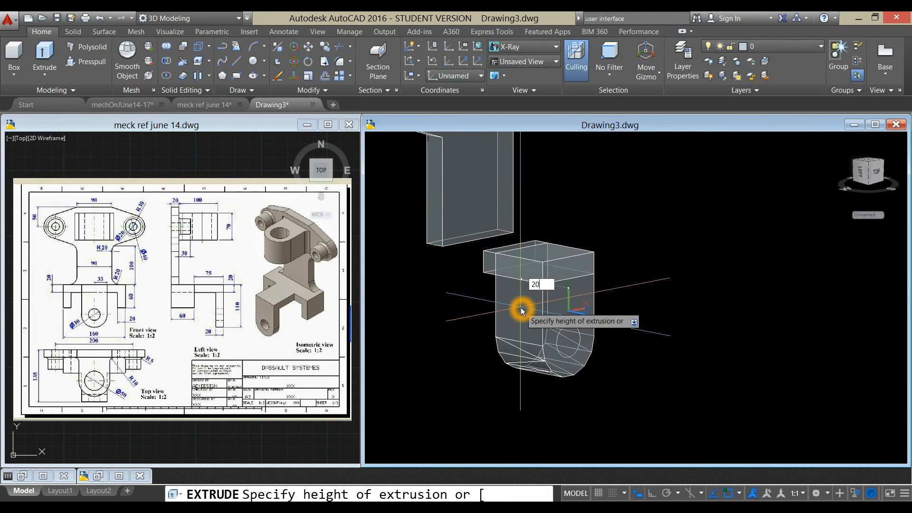
{"action": "key", "text": "Return"}
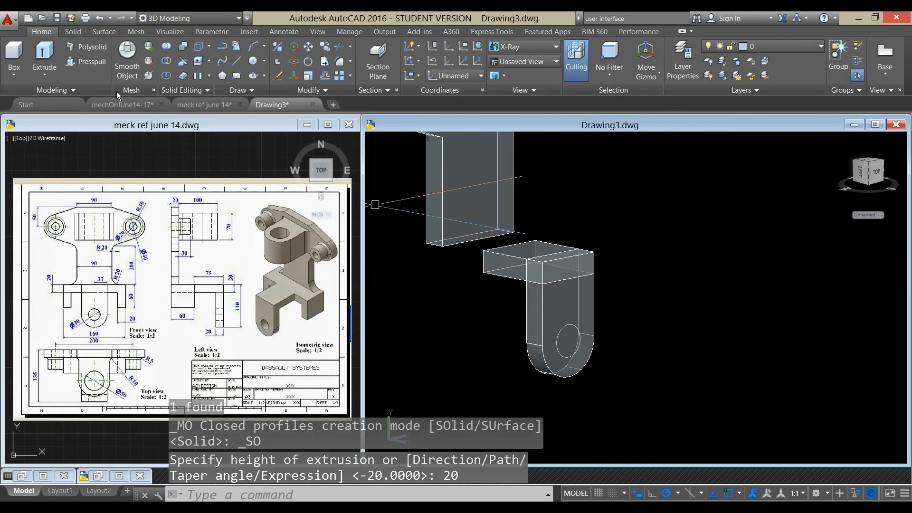
Step: Cut the circular hole through the rounded tab by press-pulling its circle area past the tab's thickness
{"action": "left_click", "coordinate": [95, 64]}
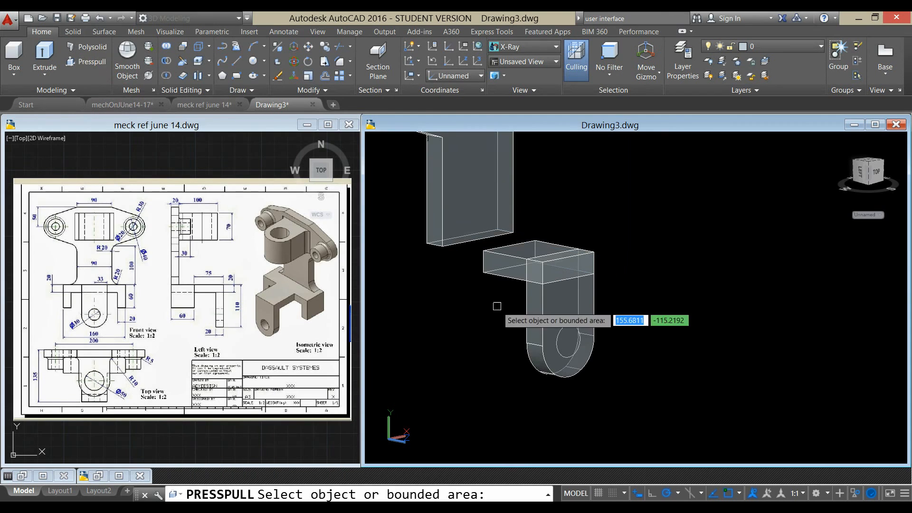
{"action": "left_click", "coordinate": [572, 340]}
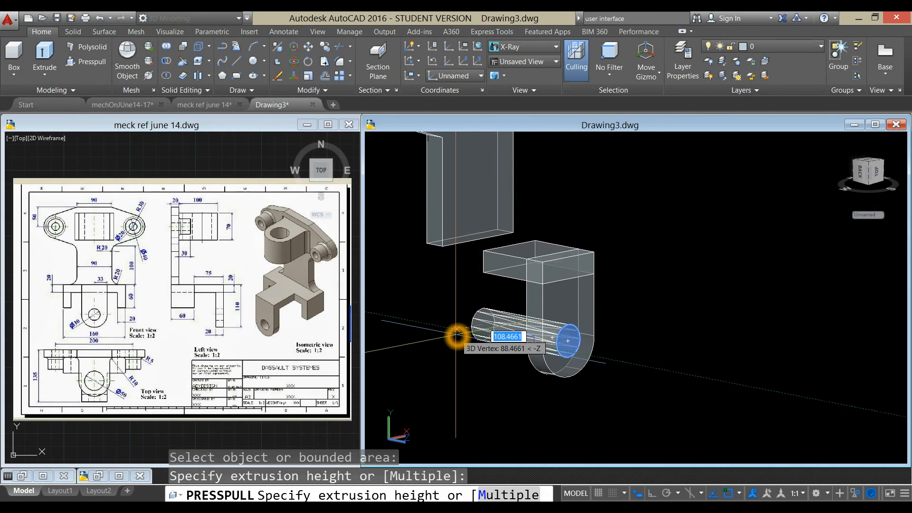
{"action": "left_click", "coordinate": [457, 335]}
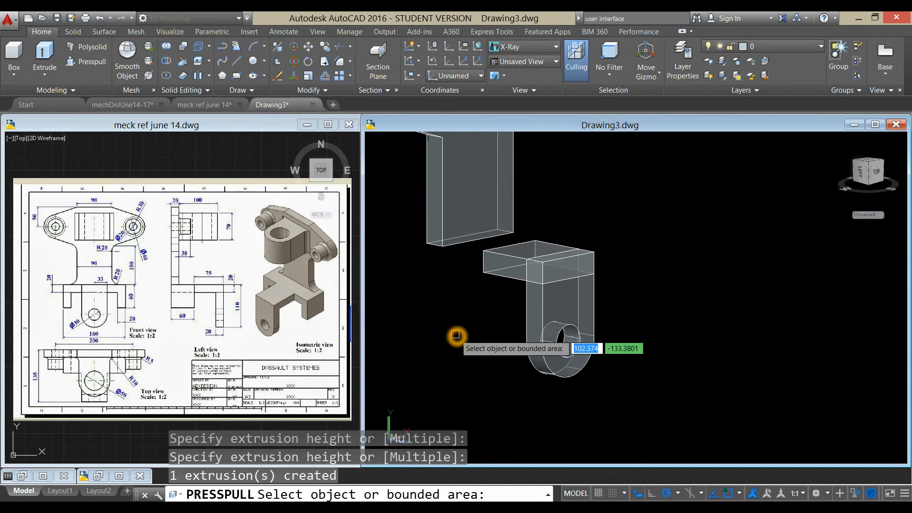
{"action": "key", "text": "Return"}
Step: End the object isolation to bring back the hidden parts of the bracket
{"action": "left_click", "coordinate": [587, 193]}
{"action": "right_click", "coordinate": [586, 192]}
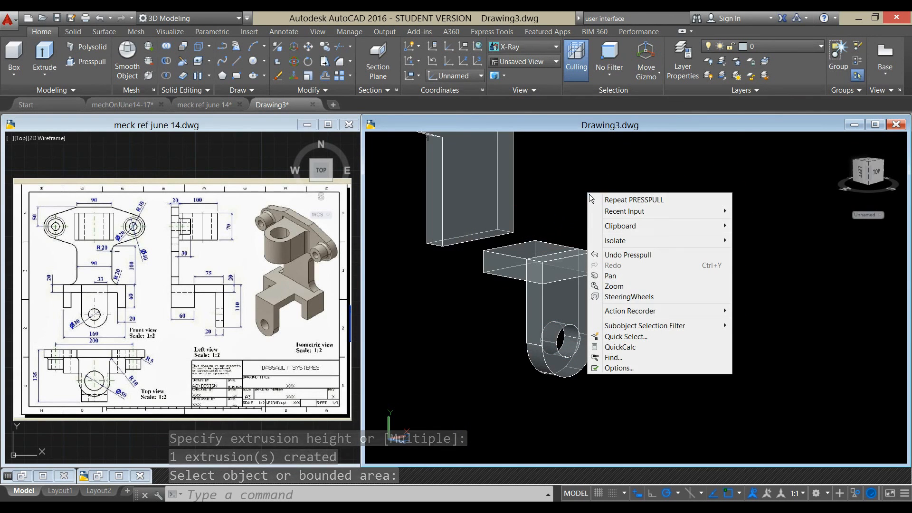
{"action": "left_click", "coordinate": [616, 242]}
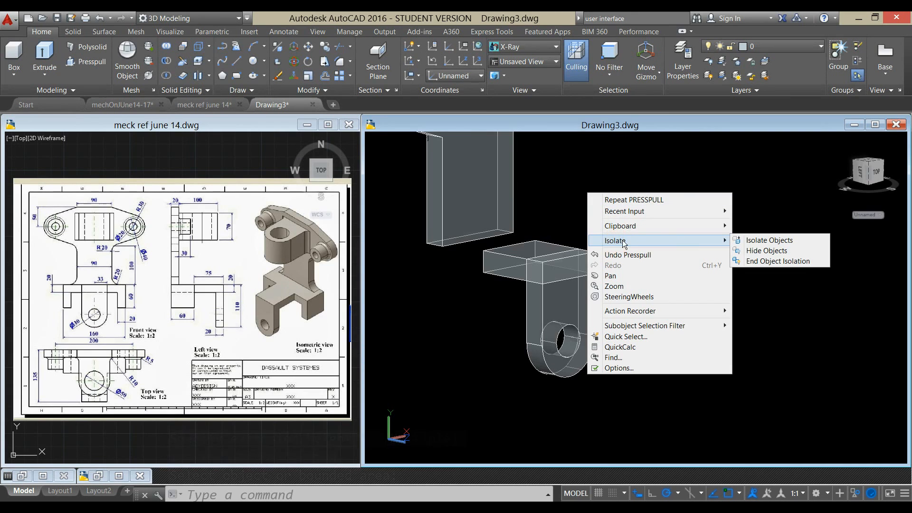
{"action": "left_click", "coordinate": [762, 265]}
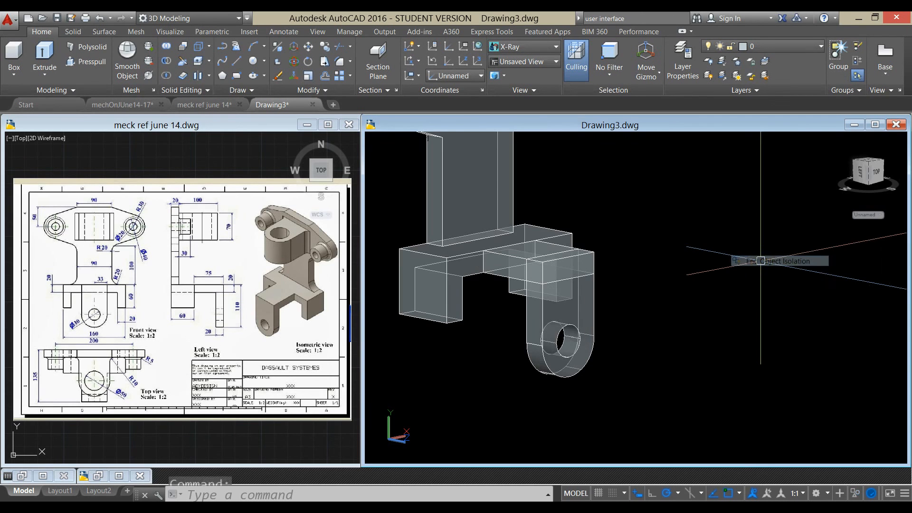
{"action": "middle_click_drag", "start_coordinate": [746, 261], "coordinate": [717, 285], "text": "shift"}
{"action": "scroll", "coordinate": [667, 267], "scroll_direction": "down", "scroll_amount": 3}
{"action": "middle_click_drag", "start_coordinate": [667, 267], "coordinate": [622, 281], "text": "shift"}
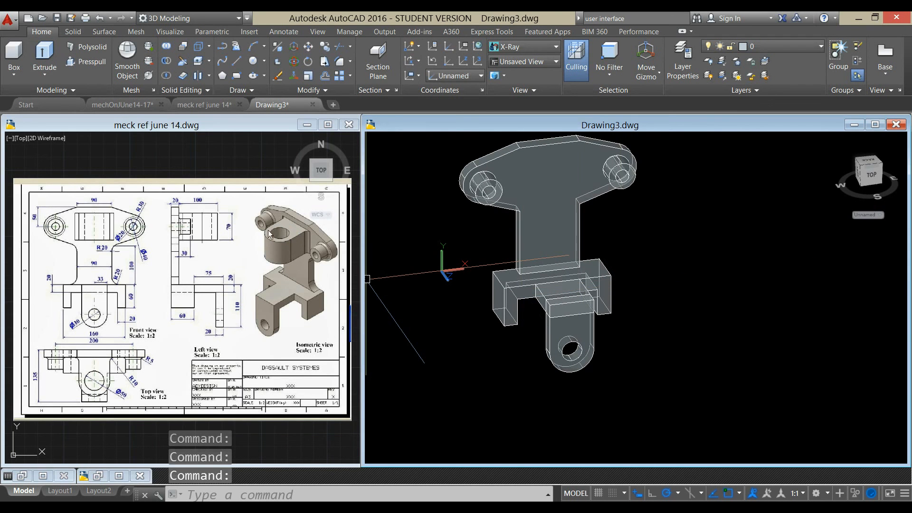
Step: Draw a 200-unit line on the upper plate's rear face, connecting the centres of the two boss holes
{"action": "left_click", "coordinate": [316, 244]}
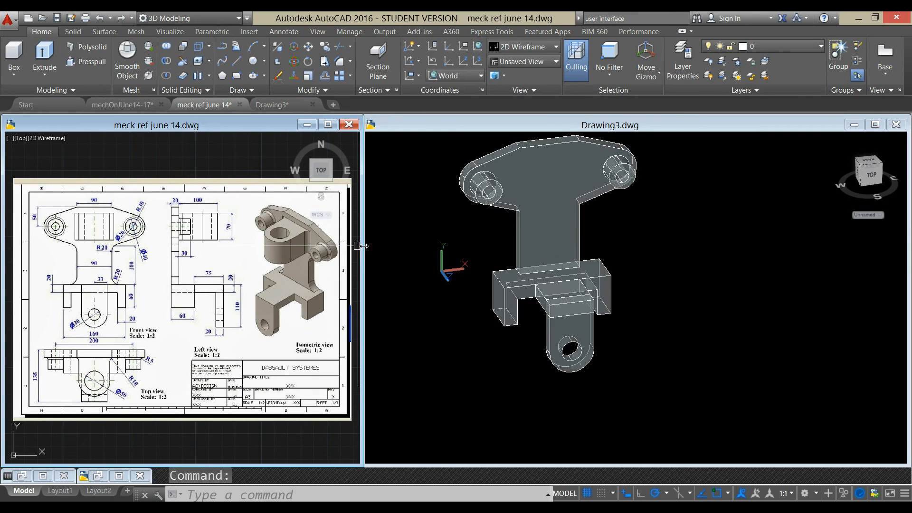
{"action": "left_click", "coordinate": [697, 219]}
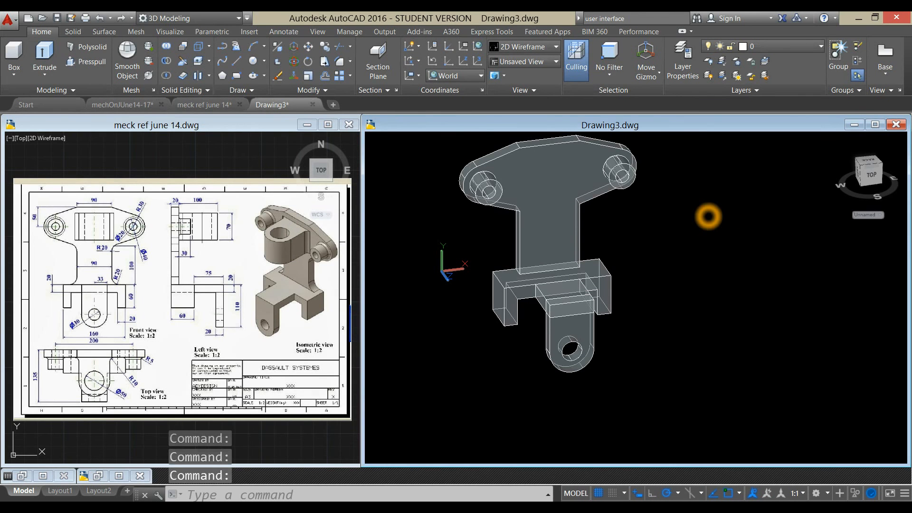
{"action": "middle_click_drag", "start_coordinate": [704, 216], "coordinate": [729, 230], "text": "shift"}
{"action": "middle_click_drag", "start_coordinate": [646, 229], "coordinate": [624, 217], "text": "shift"}
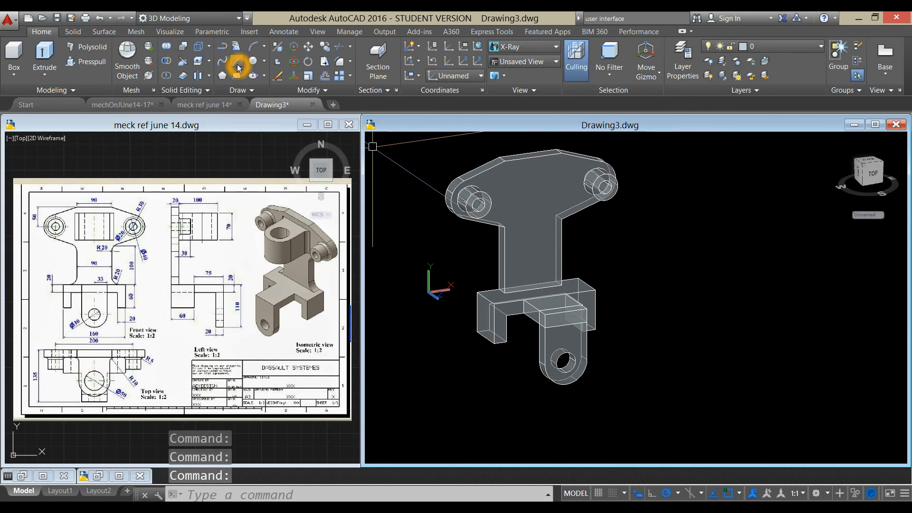
{"action": "left_click", "coordinate": [236, 63]}
{"action": "scroll", "coordinate": [600, 189], "scroll_direction": "up", "scroll_amount": 3}
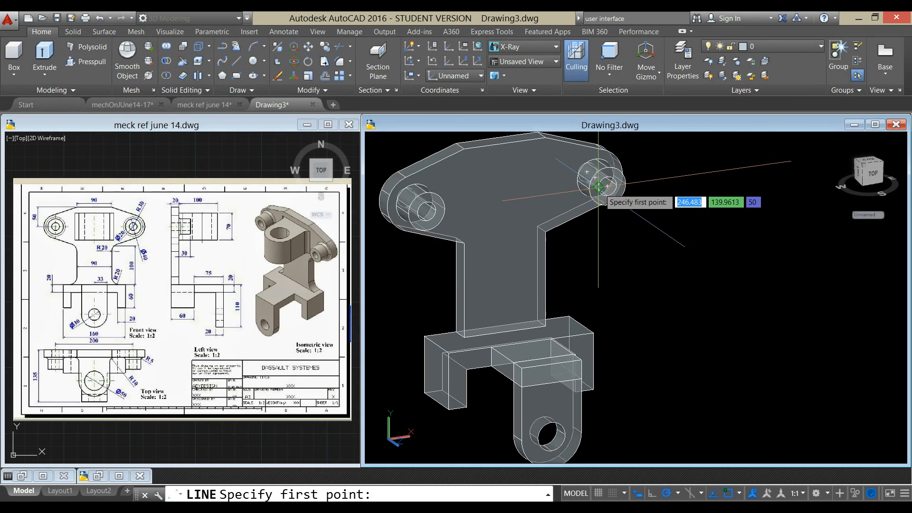
{"action": "left_click", "coordinate": [587, 174]}
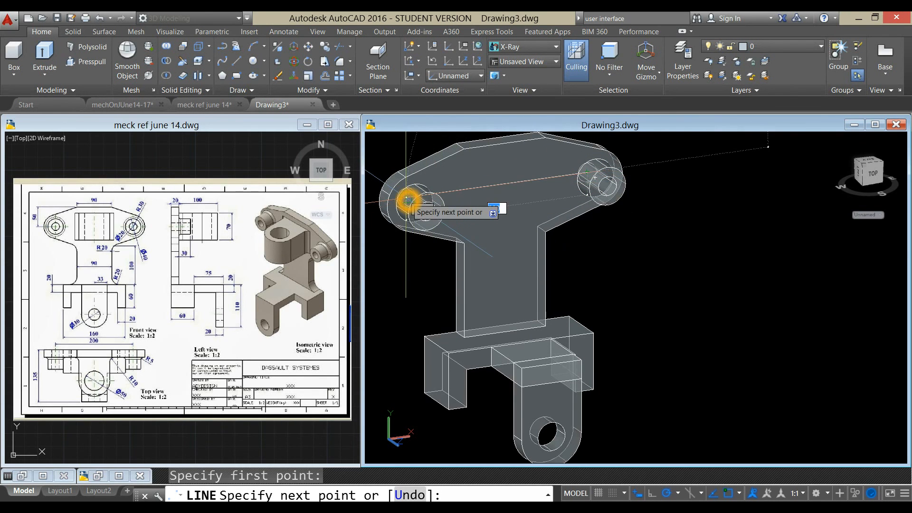
{"action": "scroll", "coordinate": [407, 200], "scroll_direction": "up", "scroll_amount": 3}
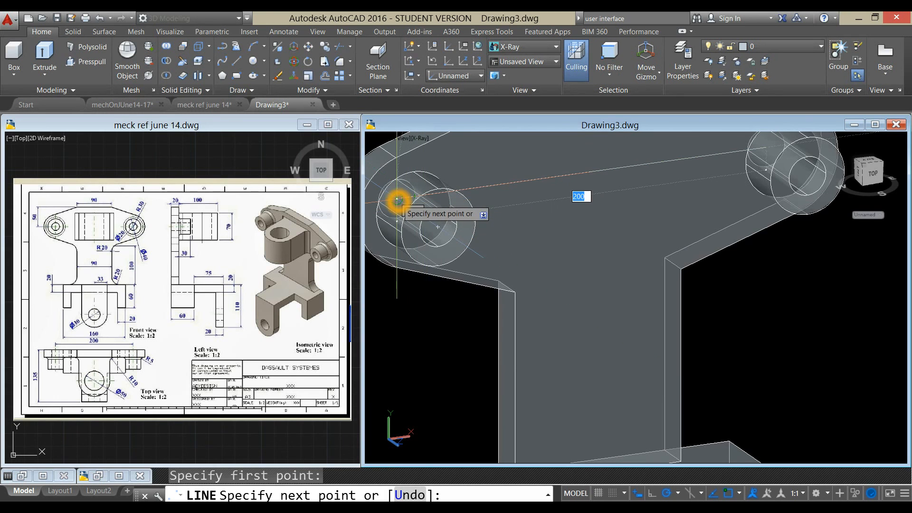
{"action": "left_click", "coordinate": [398, 201]}
{"action": "right_click", "coordinate": [596, 248]}
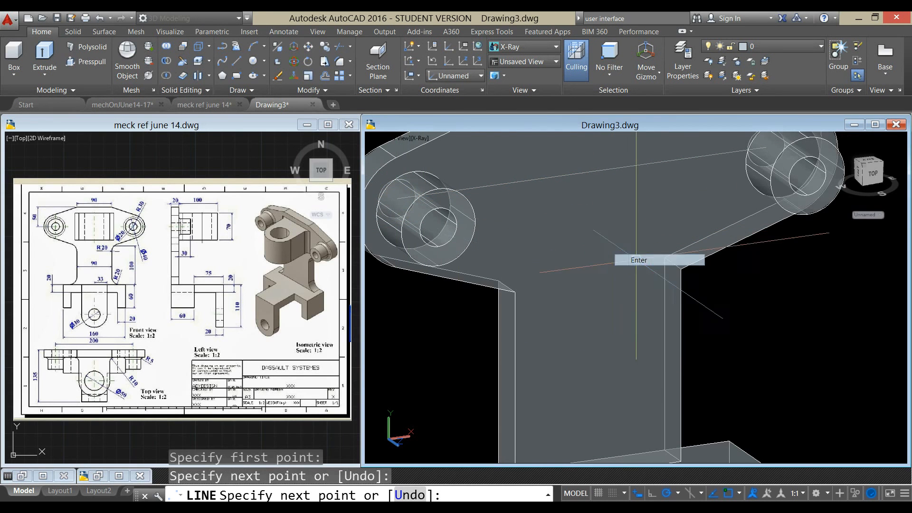
{"action": "left_click", "coordinate": [637, 259]}
Step: Switch the model's visual style to 2D Wireframe
{"action": "left_click", "coordinate": [418, 138]}
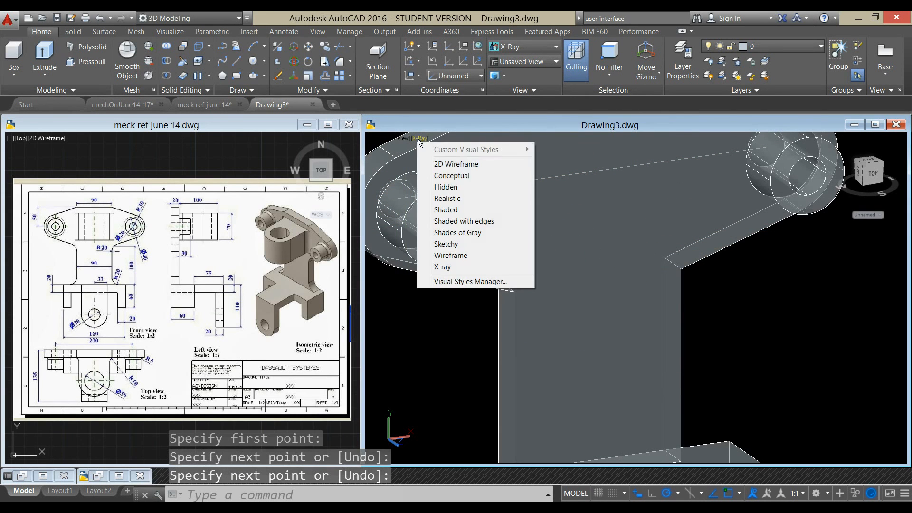
{"action": "left_click", "coordinate": [446, 168]}
{"action": "scroll", "coordinate": [503, 205], "scroll_direction": "down", "scroll_amount": 5}
{"action": "middle_click_drag", "start_coordinate": [525, 209], "coordinate": [382, 199], "text": "shift"}
{"action": "middle_click_drag", "start_coordinate": [658, 228], "coordinate": [680, 228], "text": "shift"}
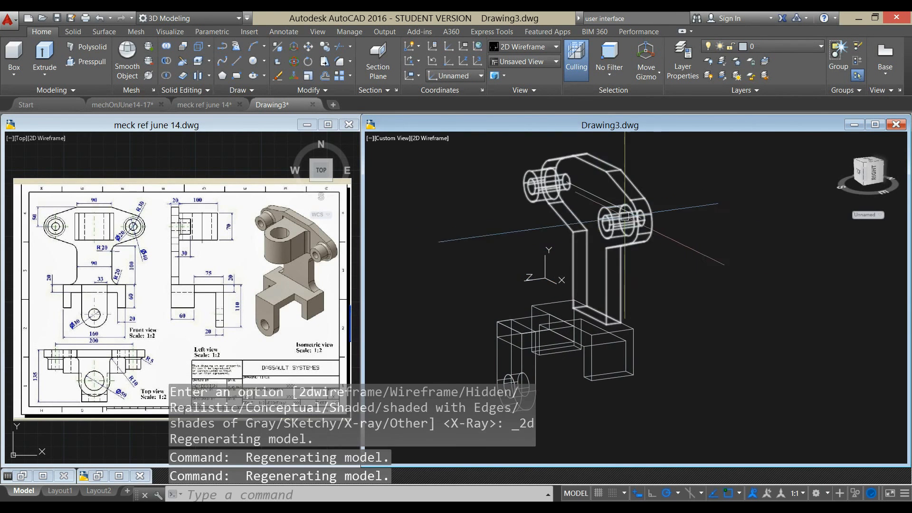
Step: Move the connecting line from the hole centre on the plate's rear face to the boss centre on its front face
{"action": "right_click", "coordinate": [679, 175]}
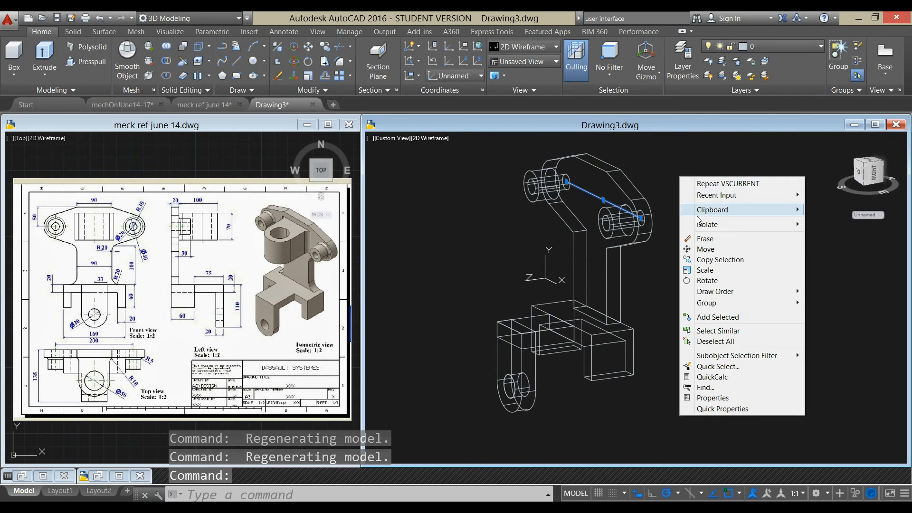
{"action": "left_click", "coordinate": [698, 250]}
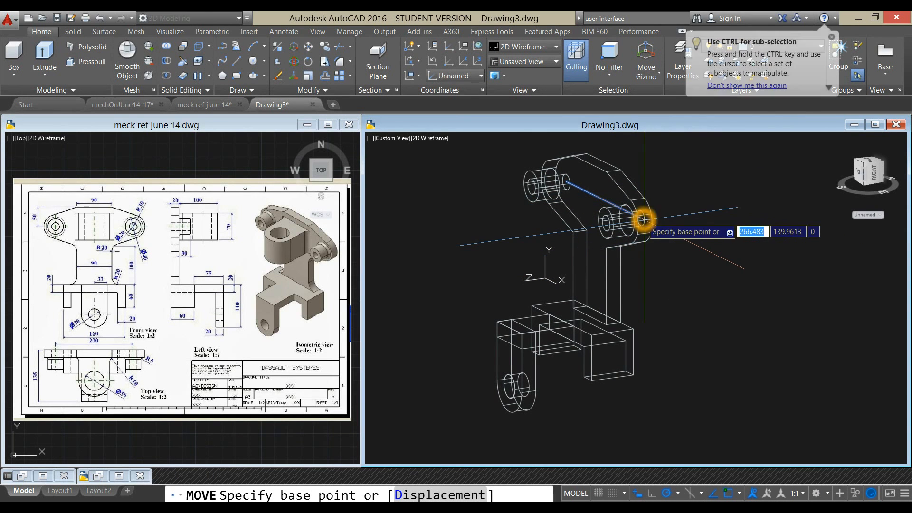
{"action": "scroll", "coordinate": [663, 212], "scroll_direction": "up", "scroll_amount": 3}
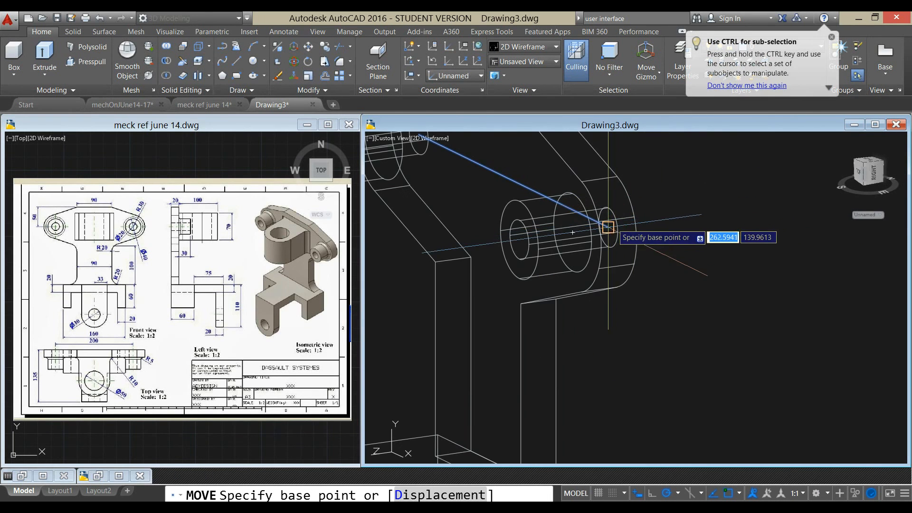
{"action": "left_click", "coordinate": [607, 225]}
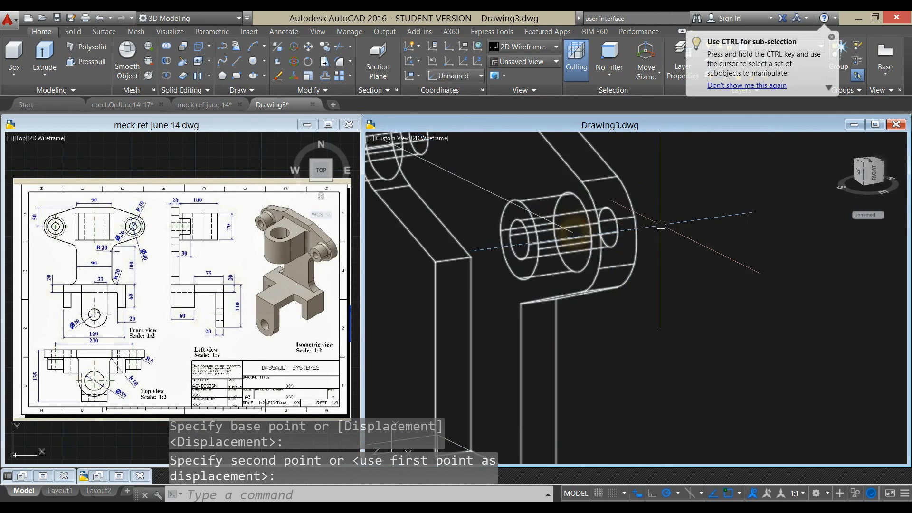
Step: Set the model to the SW Isometric view and restore the World coordinate system
{"action": "middle_click_drag", "start_coordinate": [682, 215], "coordinate": [710, 210], "text": "shift"}
{"action": "scroll", "coordinate": [711, 210], "scroll_direction": "down", "scroll_amount": 4}
{"action": "left_click", "coordinate": [858, 172]}
{"action": "middle_click_drag", "start_coordinate": [757, 227], "coordinate": [733, 230], "text": "shift"}
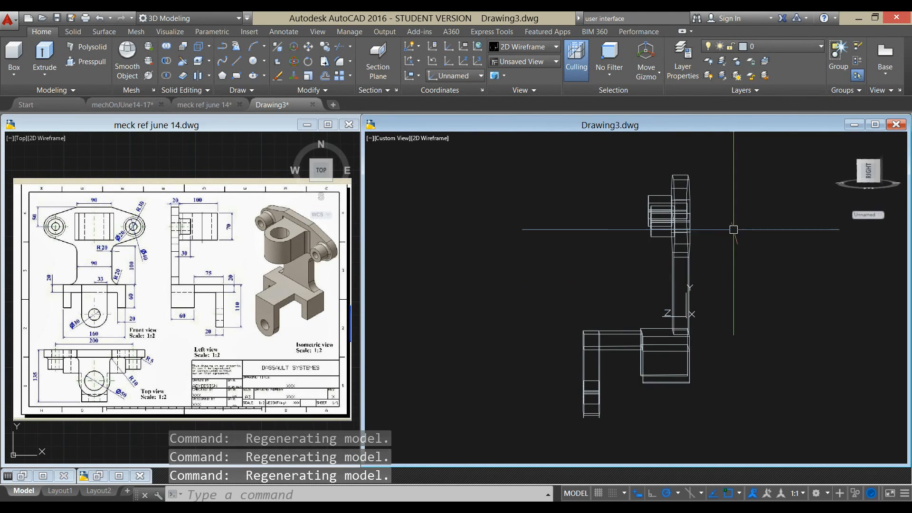
{"action": "left_click", "coordinate": [868, 170]}
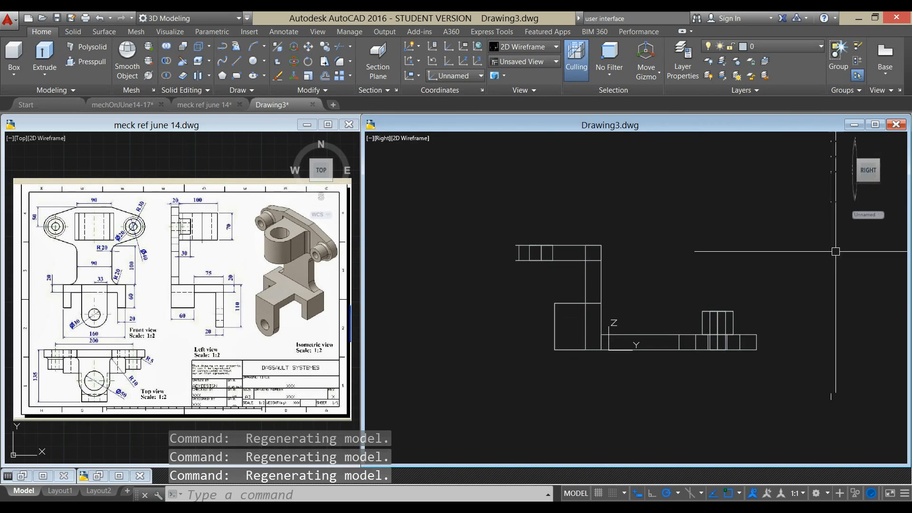
{"action": "middle_click_drag", "start_coordinate": [769, 335], "coordinate": [745, 259], "text": "shift"}
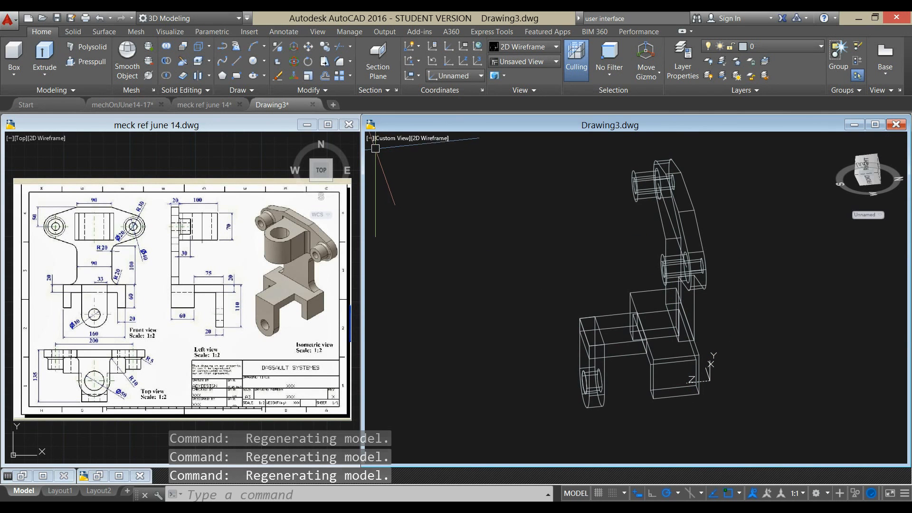
{"action": "left_click", "coordinate": [389, 138]}
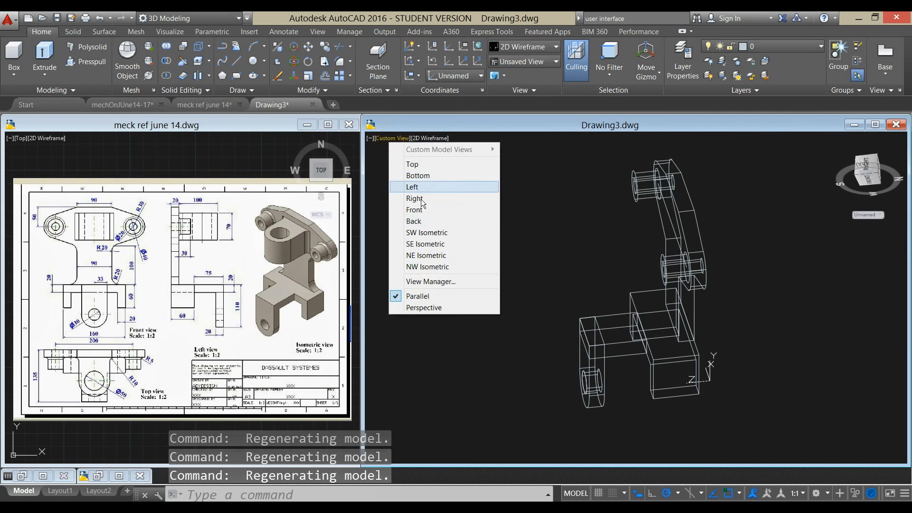
{"action": "left_click", "coordinate": [427, 234]}
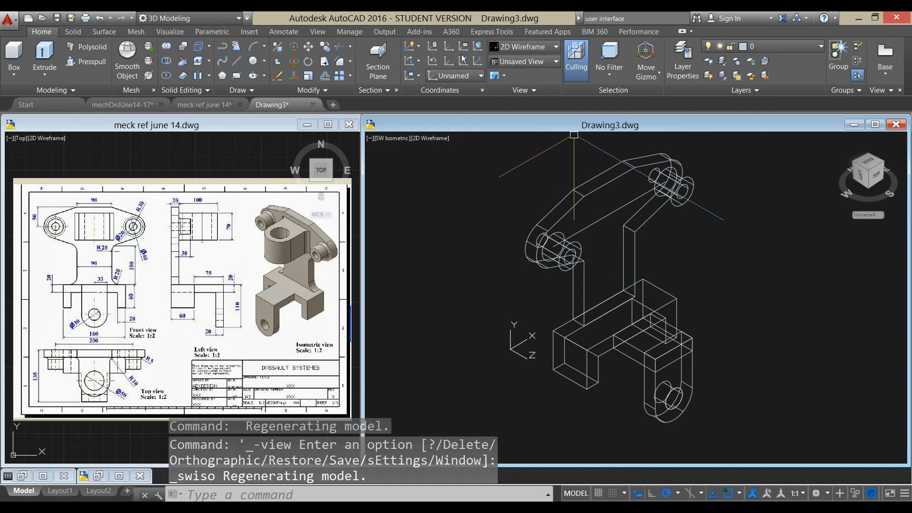
{"action": "left_click", "coordinate": [477, 46]}
Step: Draw a closed rectangle of lines beside the bracket, 90 units along X and 100 units along Y
{"action": "middle_click_drag", "start_coordinate": [701, 229], "coordinate": [613, 228], "text": "shift"}
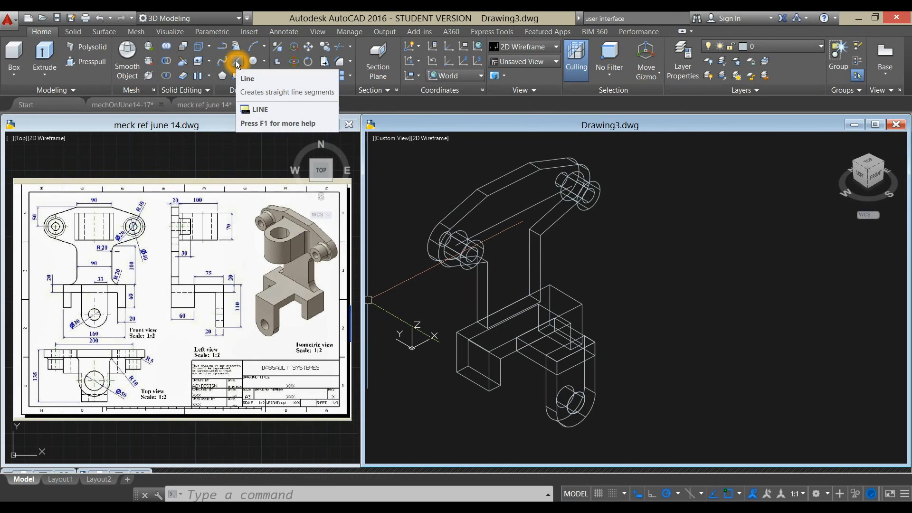
{"action": "left_click", "coordinate": [237, 63]}
{"action": "left_click", "coordinate": [613, 244]}
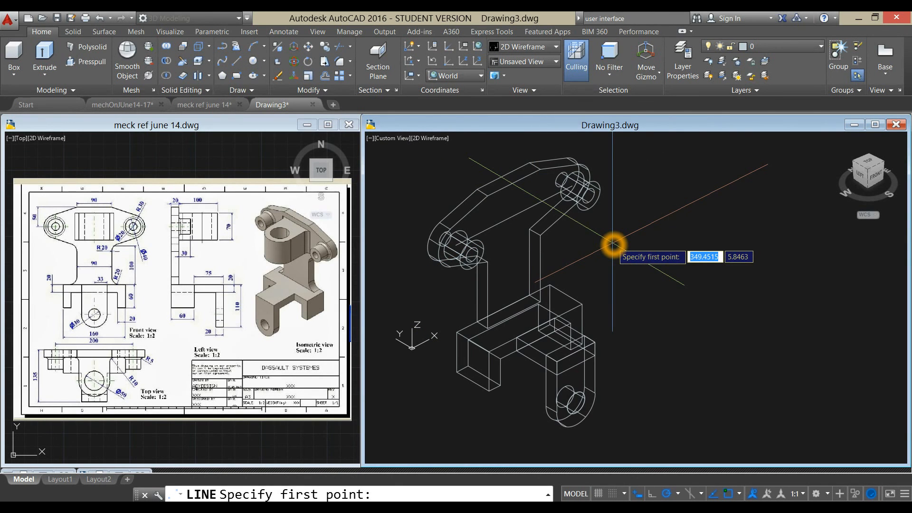
{"action": "left_click", "coordinate": [644, 224]}
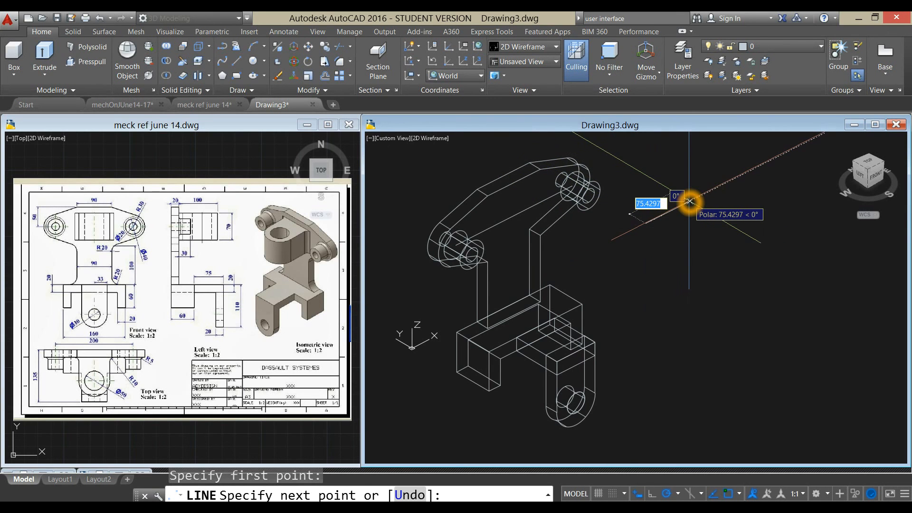
{"action": "key", "text": "Return"}
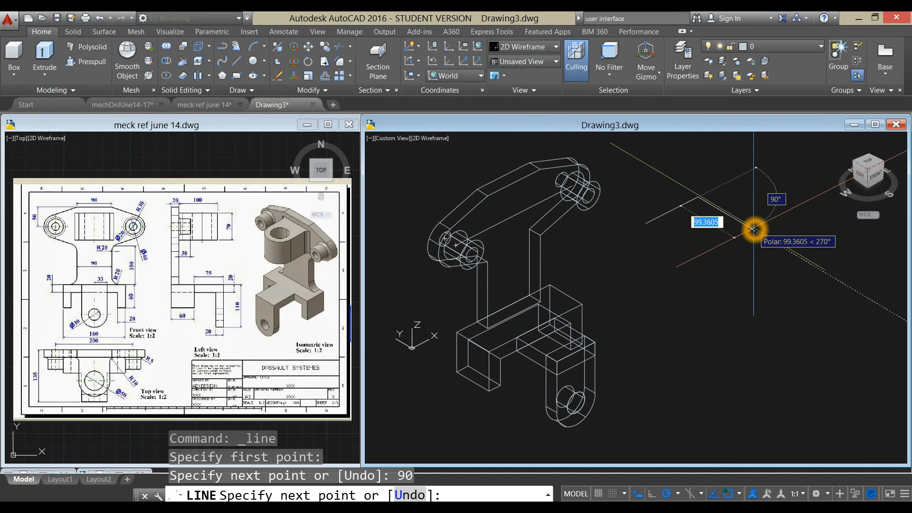
{"action": "type", "text": "00"}
{"action": "key", "text": "Return"}
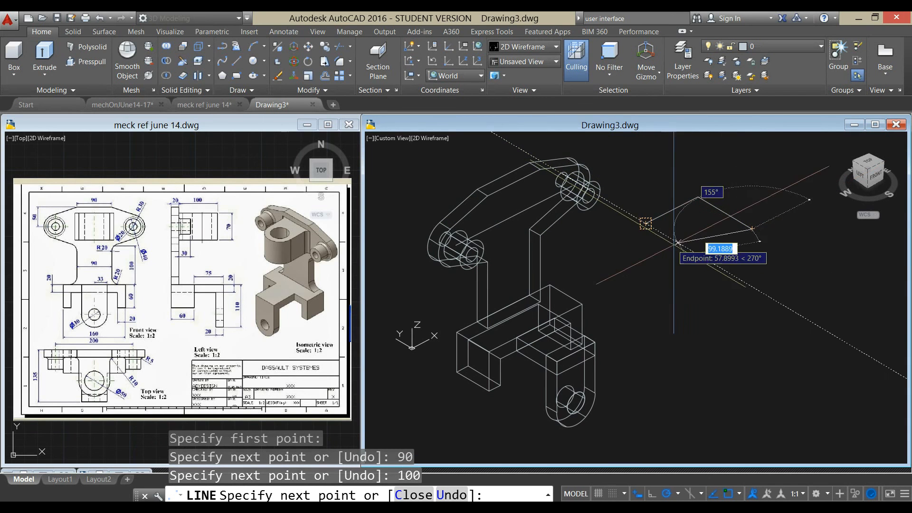
{"action": "left_click", "coordinate": [697, 256]}
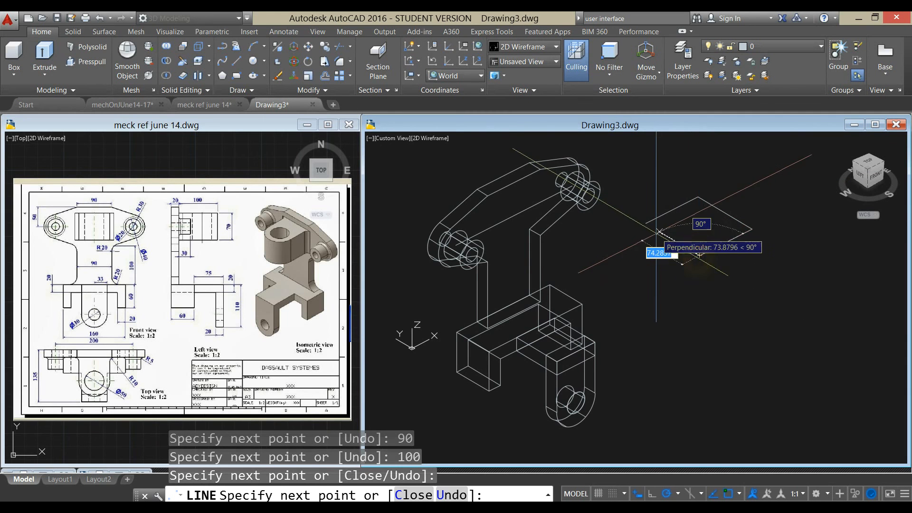
{"action": "left_click", "coordinate": [646, 223]}
{"action": "right_click", "coordinate": [647, 243]}
{"action": "left_click", "coordinate": [658, 250]}
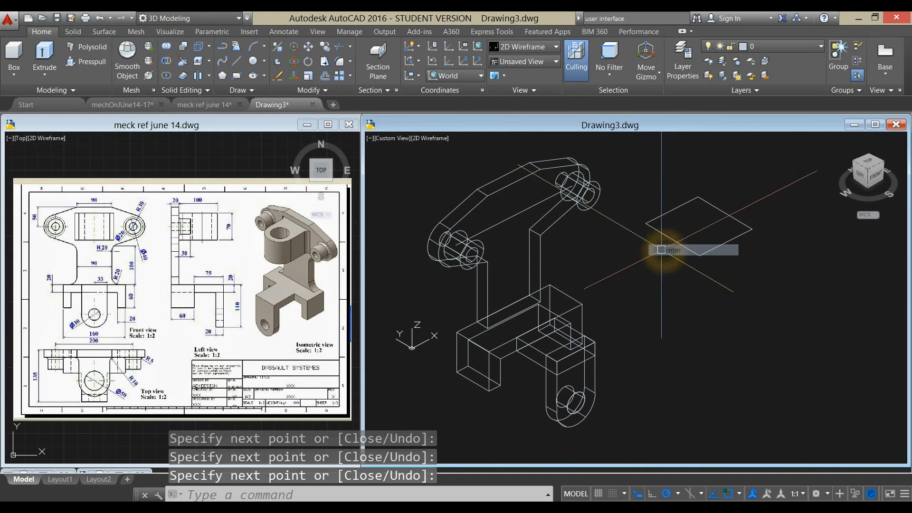
Step: Join the rectangle's four lines into a single polyline
{"action": "middle_click_drag", "start_coordinate": [645, 263], "coordinate": [606, 252]}
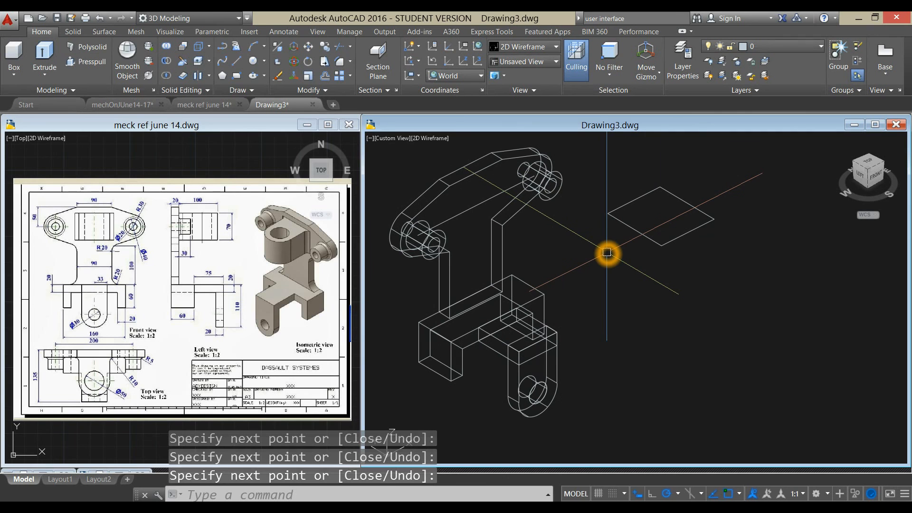
{"action": "type", "text": "J"}
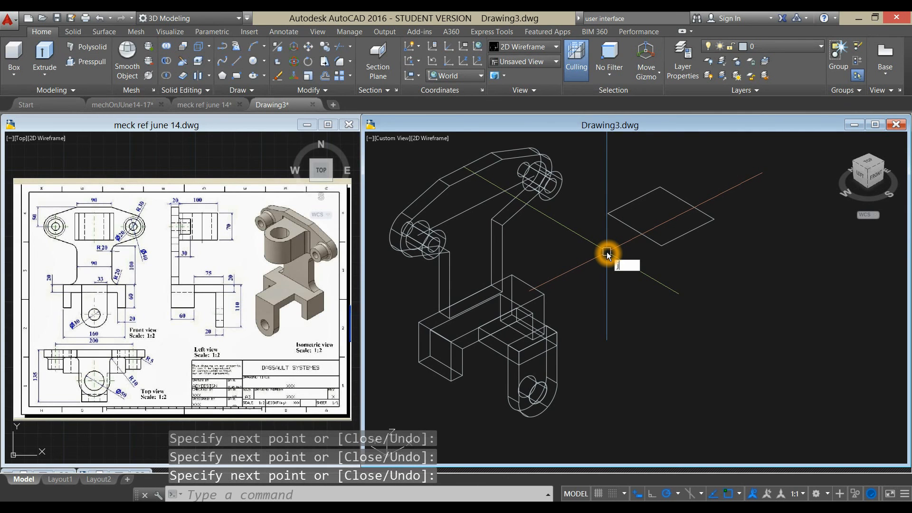
{"action": "key", "text": "Return"}
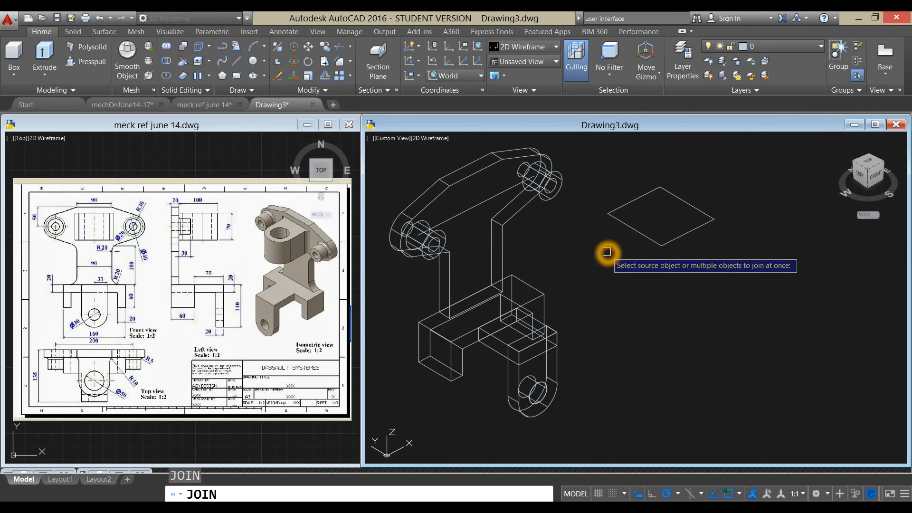
{"action": "left_click", "coordinate": [594, 169]}
{"action": "left_click", "coordinate": [733, 269]}
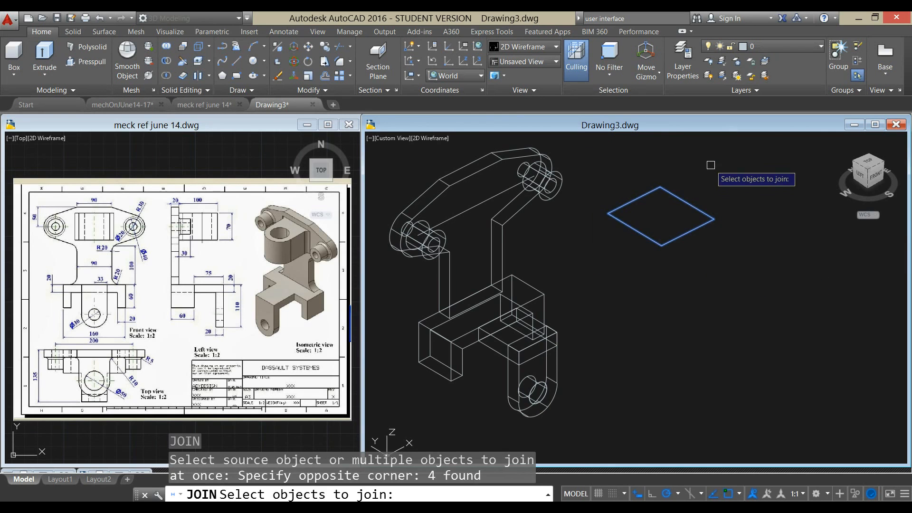
{"action": "key", "text": "Return"}
{"action": "left_click", "coordinate": [683, 188]}
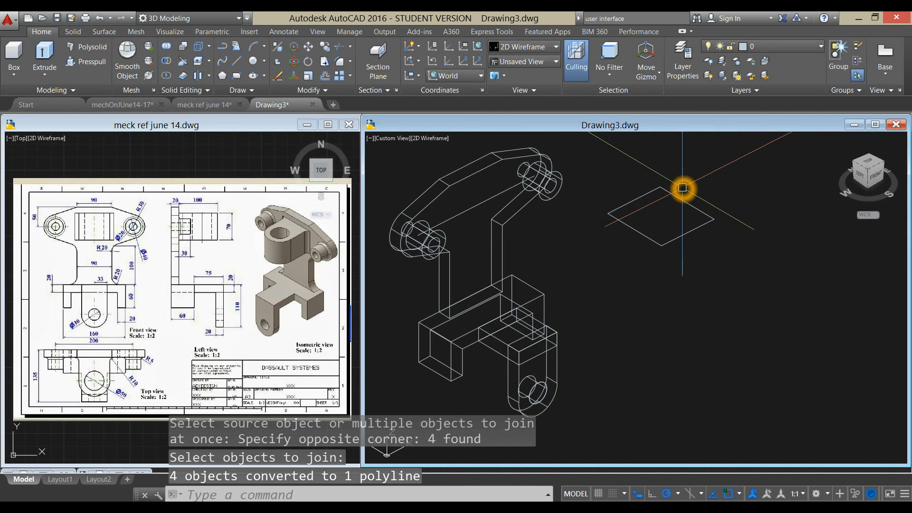
{"action": "left_click", "coordinate": [678, 198]}
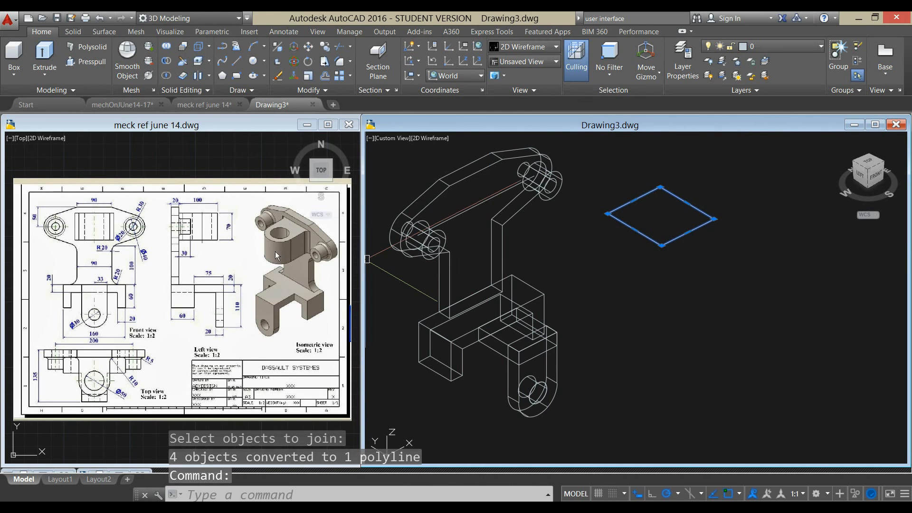
{"action": "left_click", "coordinate": [229, 231]}
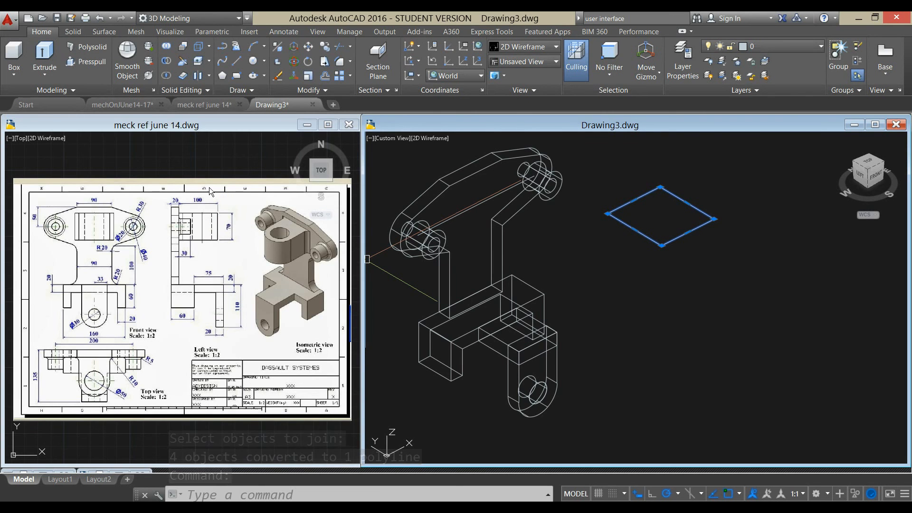
{"action": "left_click", "coordinate": [46, 54]}
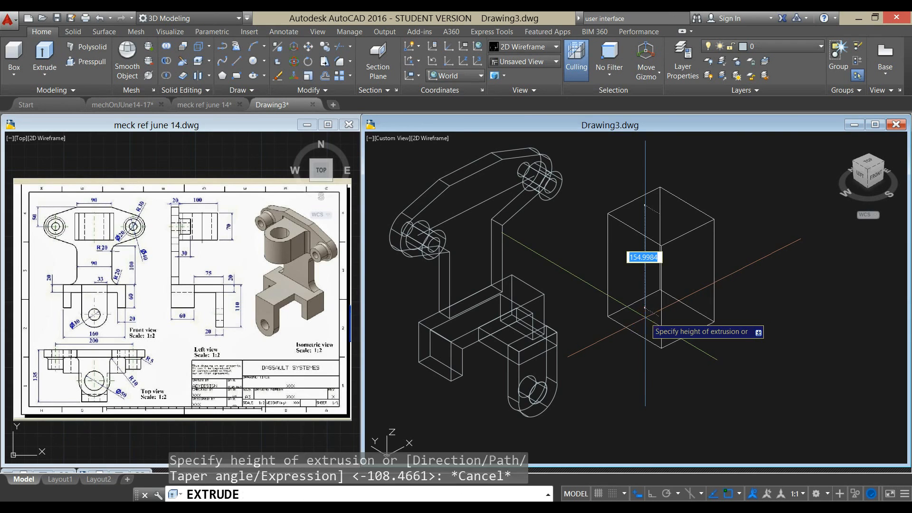
{"action": "key", "text": "Escape"}
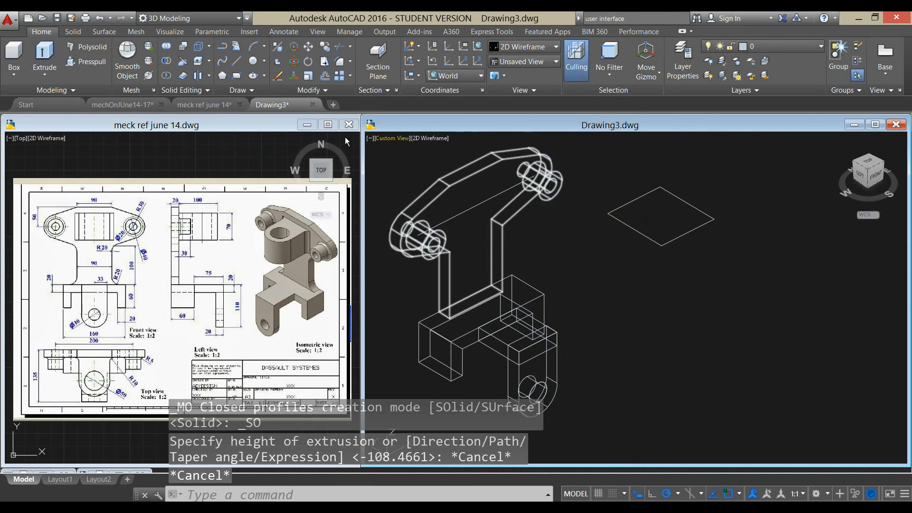
{"action": "left_click", "coordinate": [254, 64]}
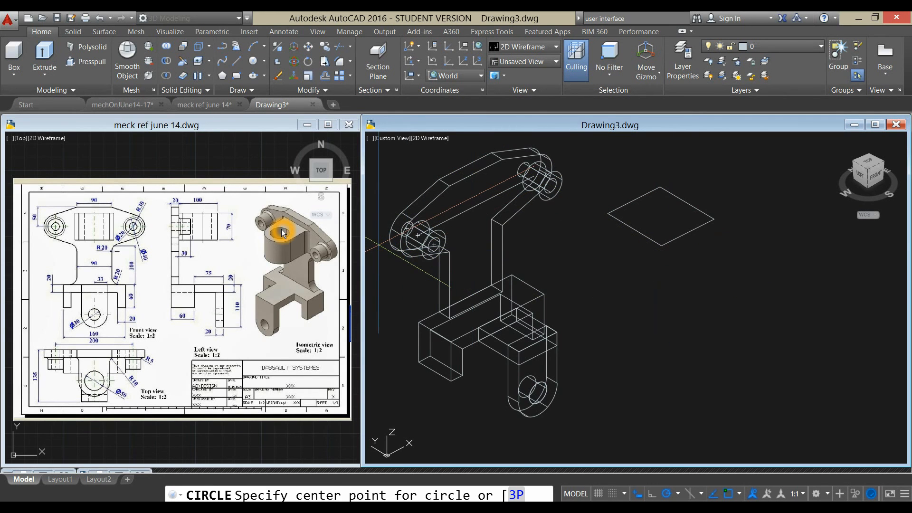
{"action": "left_click", "coordinate": [250, 336]}
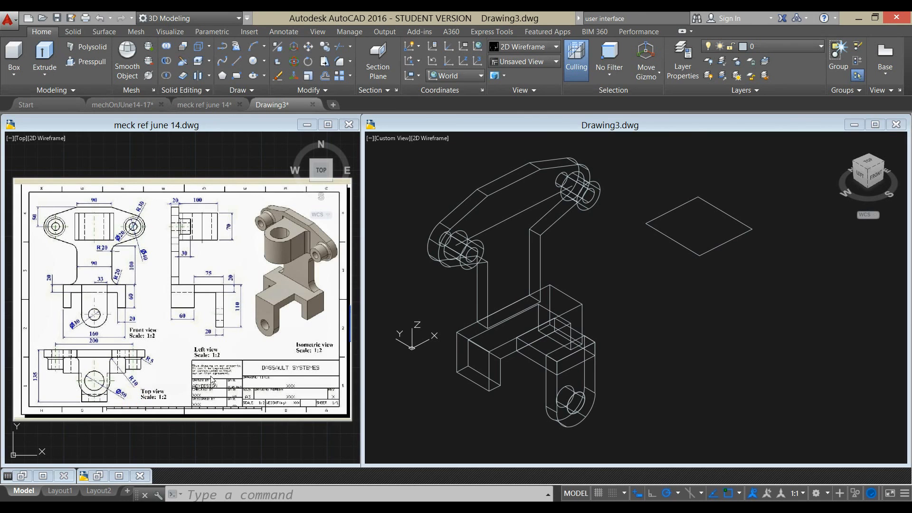
Step: Draw a 50-unit diameter circle at the geometric centre of the rectangle
{"action": "left_click", "coordinate": [607, 270]}
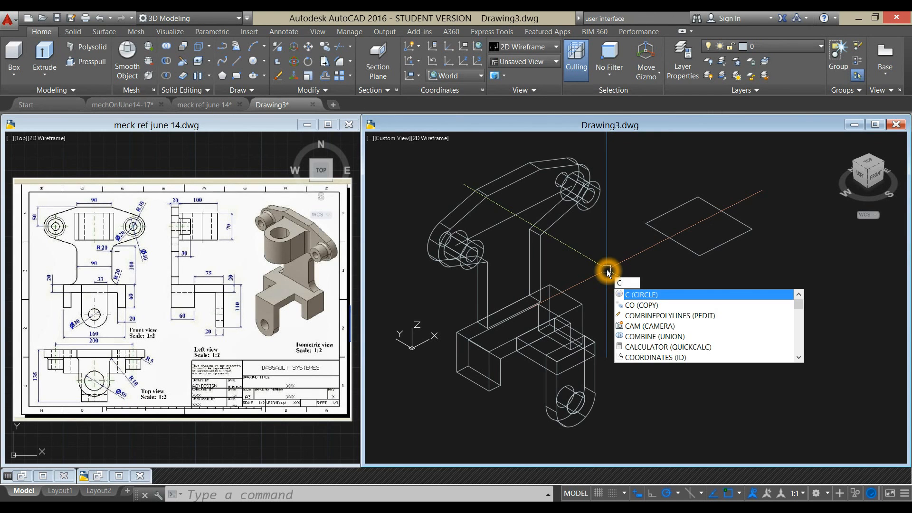
{"action": "key", "text": "Return"}
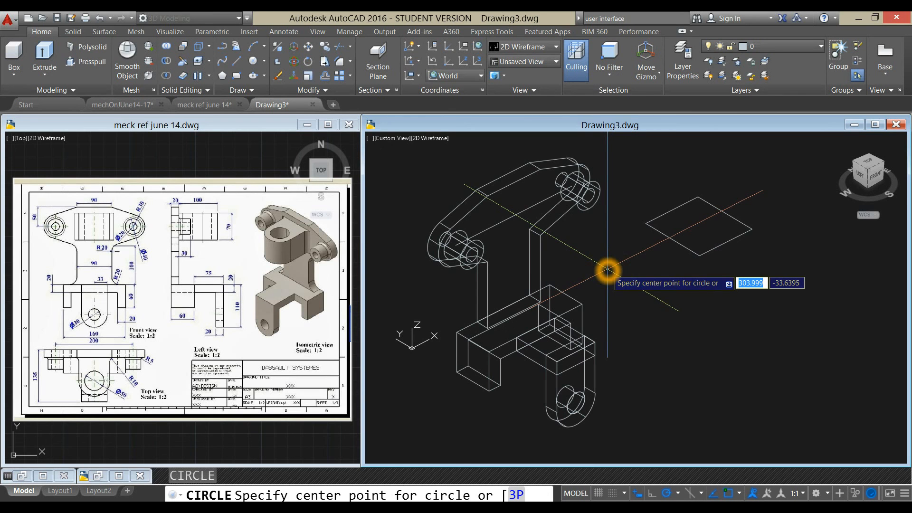
{"action": "key", "text": "F8"}
{"action": "right_click", "coordinate": [609, 269], "text": "shift"}
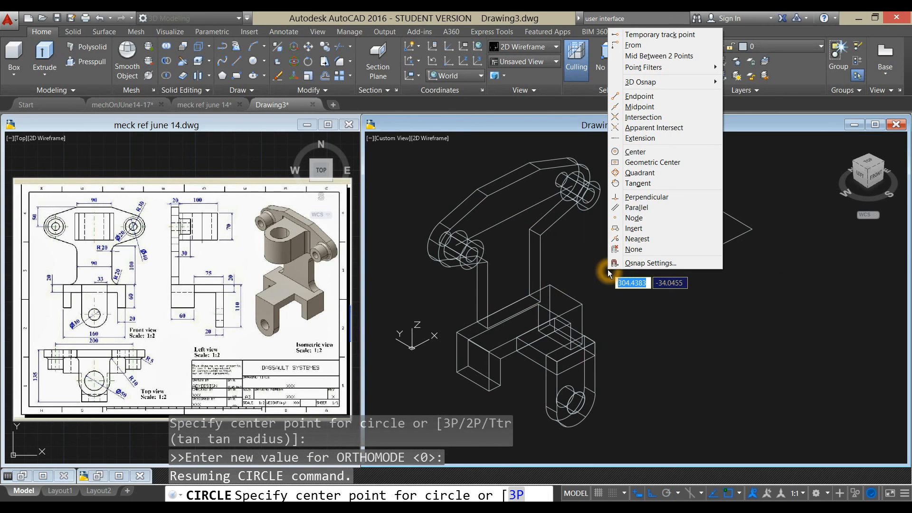
{"action": "left_click", "coordinate": [649, 163]}
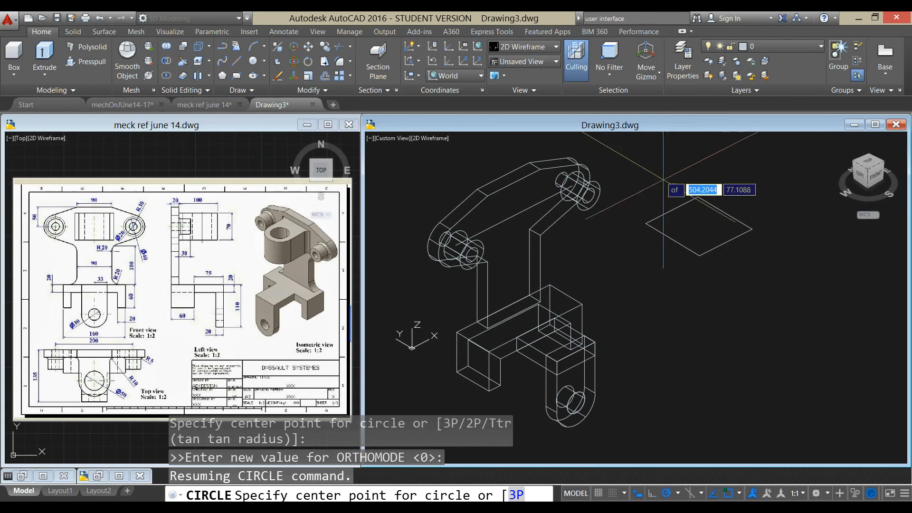
{"action": "left_click", "coordinate": [698, 226]}
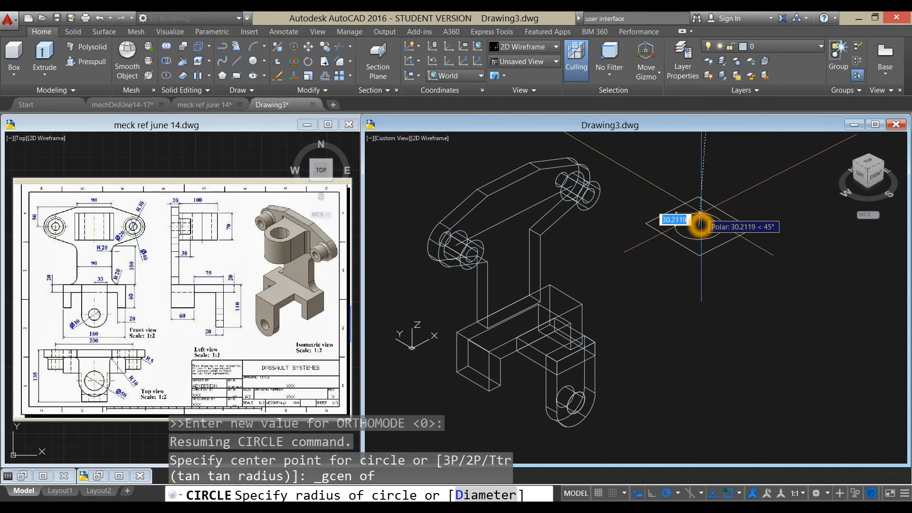
{"action": "key", "text": "Return"}
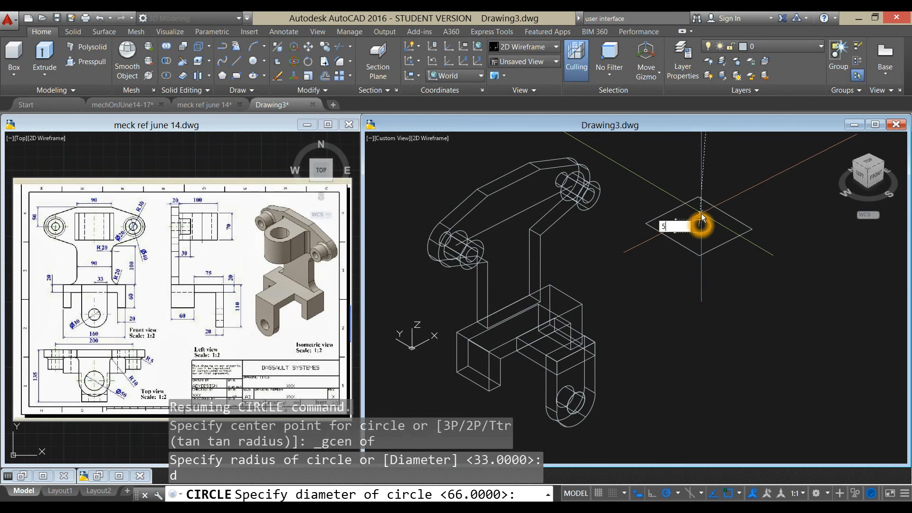
{"action": "key", "text": "Return"}
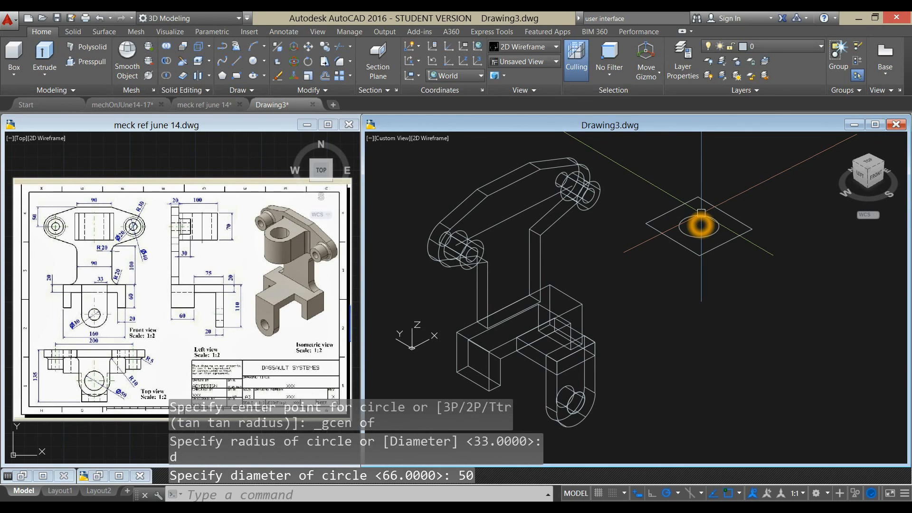
Step: Set the model to the Top view with the bracket and the rectangle in sight
{"action": "middle_click_drag", "start_coordinate": [702, 212], "coordinate": [689, 218]}
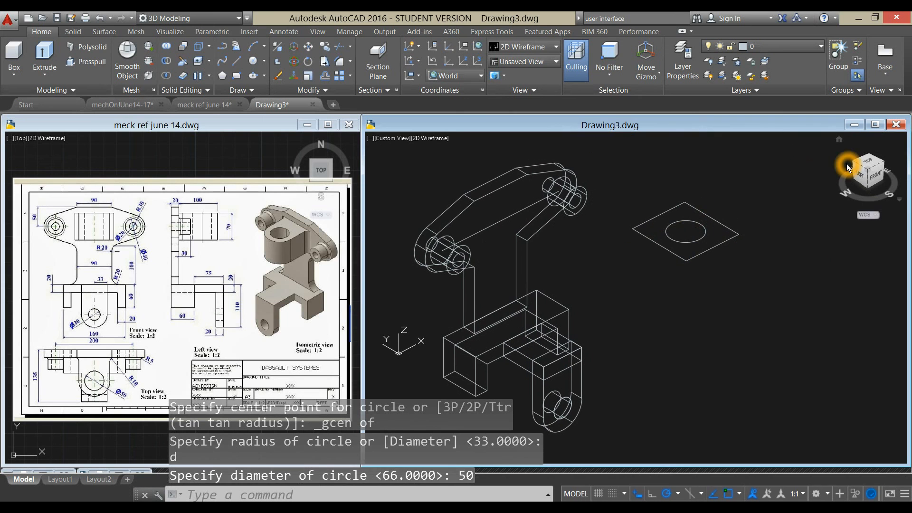
{"action": "left_click", "coordinate": [871, 162]}
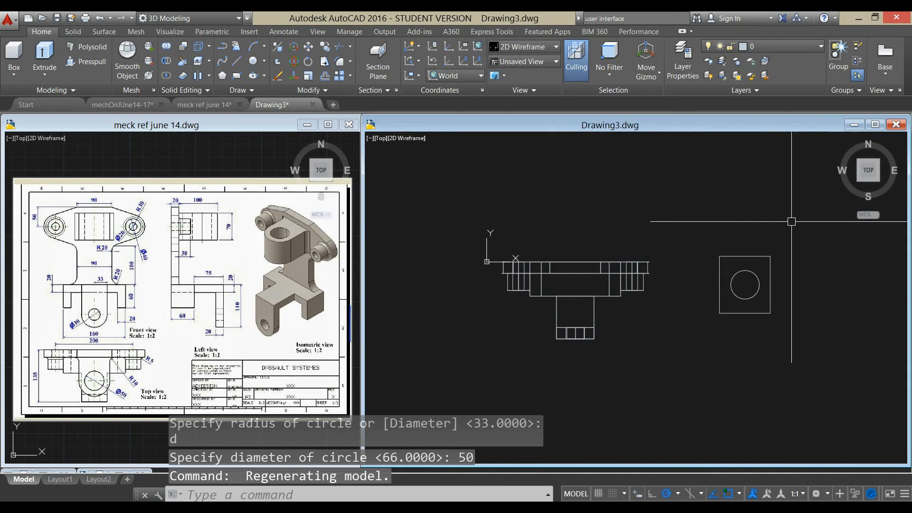
{"action": "middle_click_drag", "start_coordinate": [768, 255], "coordinate": [701, 253]}
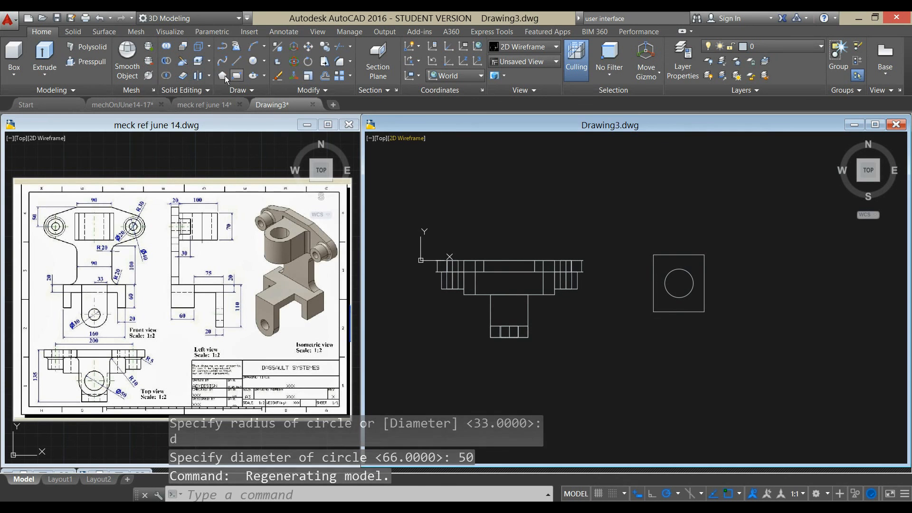
{"action": "left_click", "coordinate": [253, 61]}
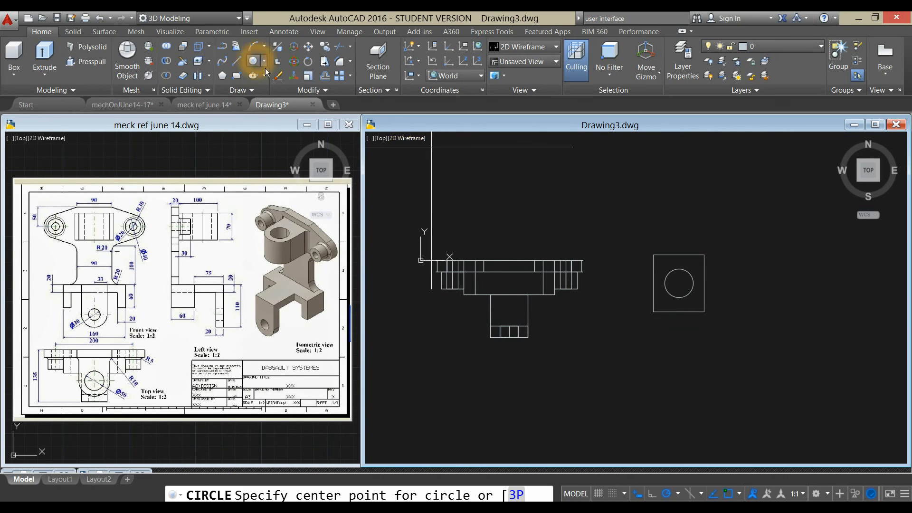
{"action": "left_click", "coordinate": [678, 282]}
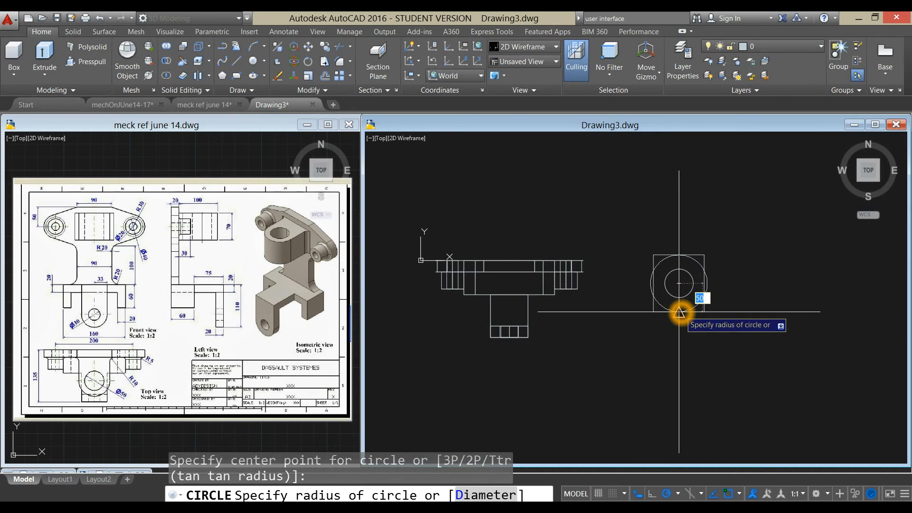
{"action": "key", "text": "Escape"}
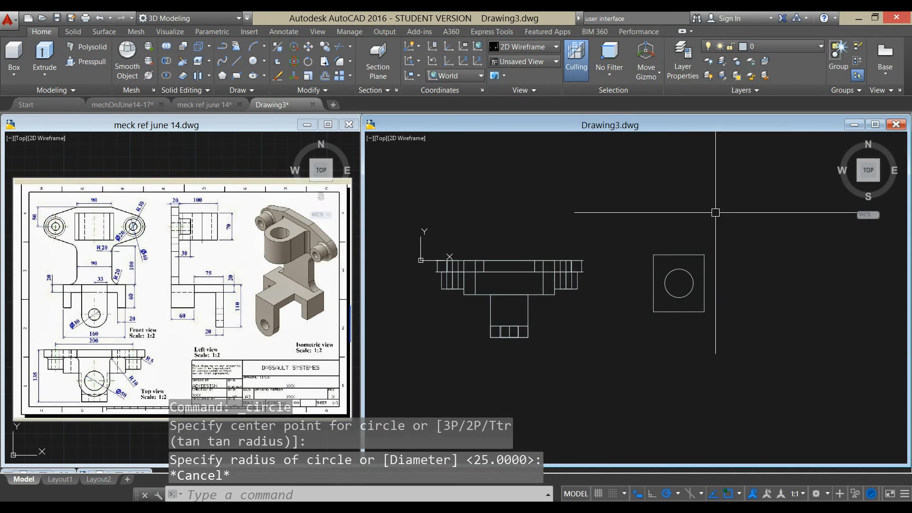
Step: Measure the distance from the circle's east quadrant straight across to the rectangle's nearest edge
{"action": "scroll", "coordinate": [708, 287], "scroll_direction": "up", "scroll_amount": 5}
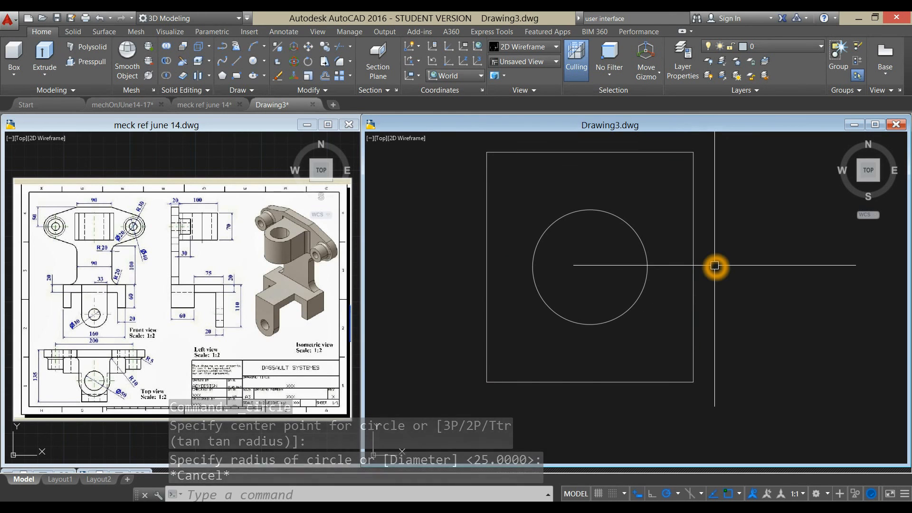
{"action": "type", "text": "D"}
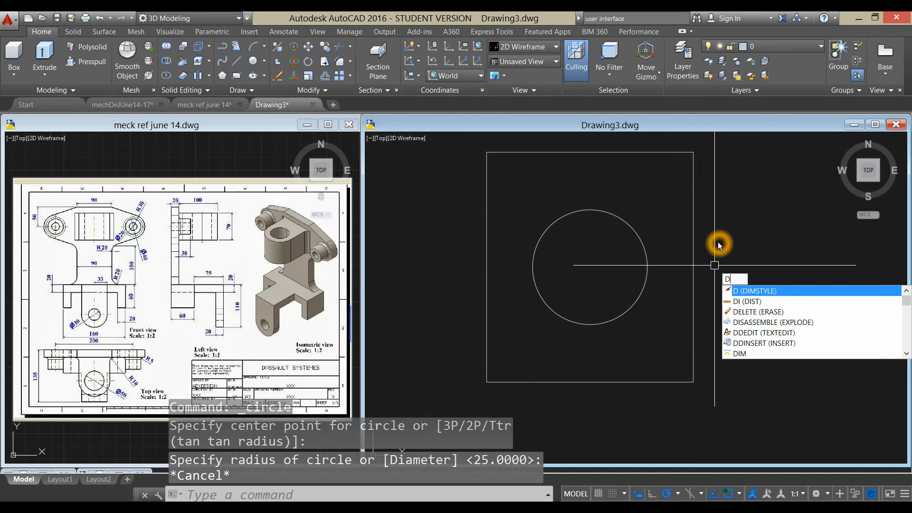
{"action": "type", "text": "I"}
{"action": "key", "text": "Return"}
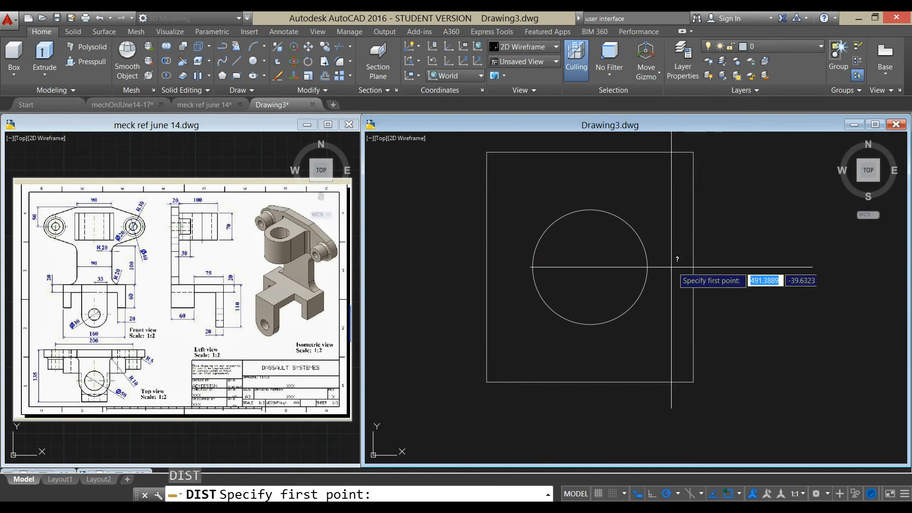
{"action": "left_click", "coordinate": [647, 267]}
{"action": "left_click", "coordinate": [693, 267]}
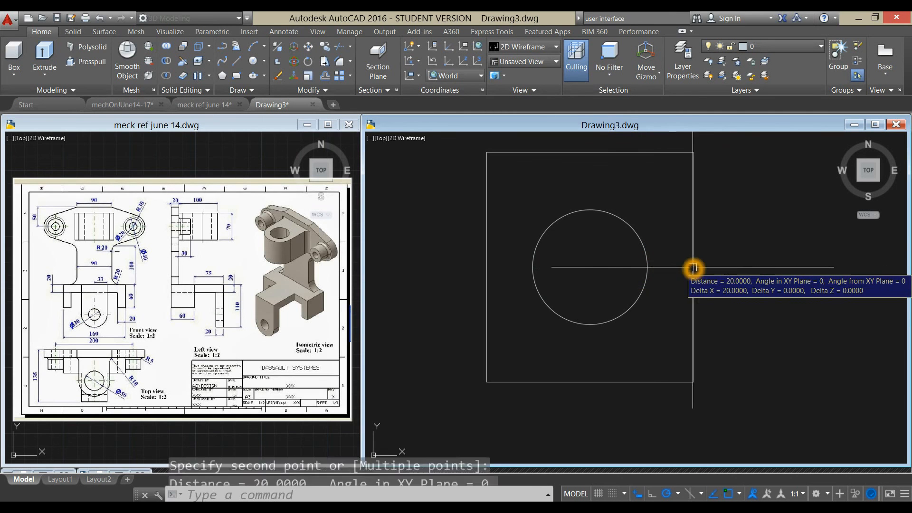
Step: Draw a 20-unit vertical construction line upward from the midpoint of the rectangle's lower edge
{"action": "key", "text": "Escape"}
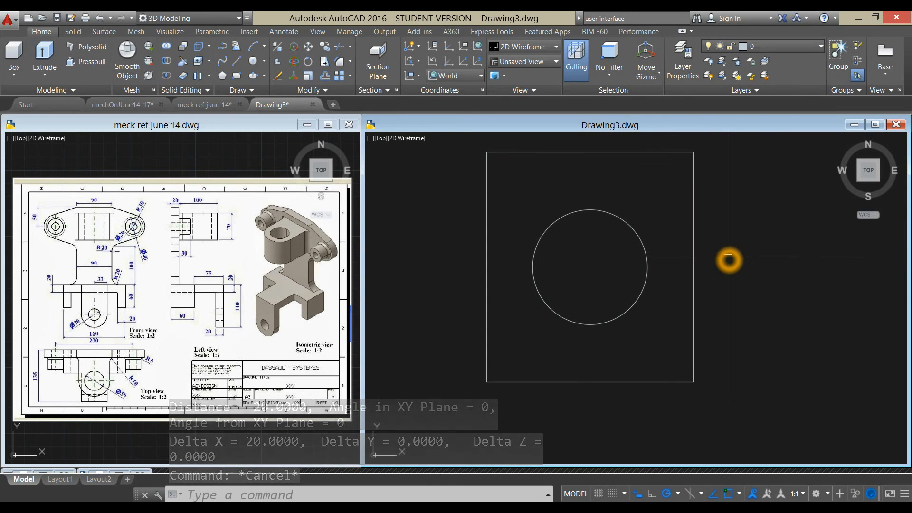
{"action": "type", "text": "l"}
{"action": "key", "text": "Return"}
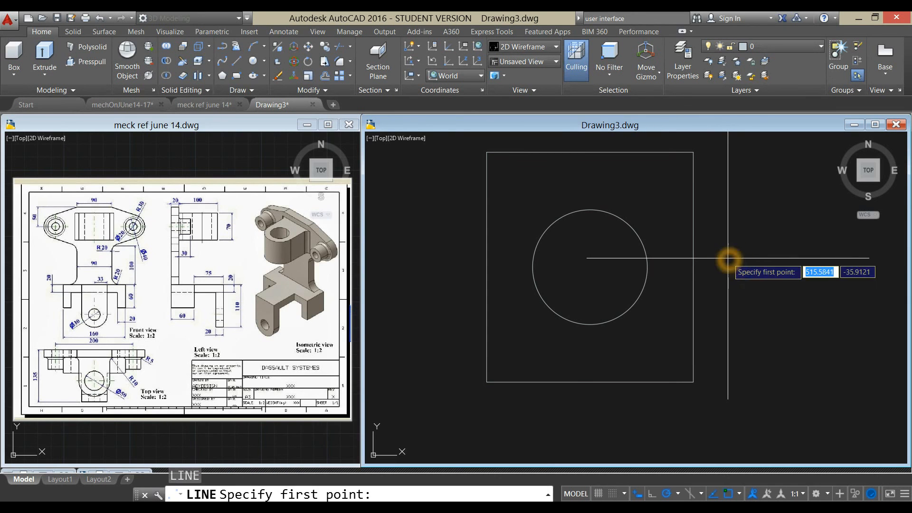
{"action": "left_click", "coordinate": [590, 382]}
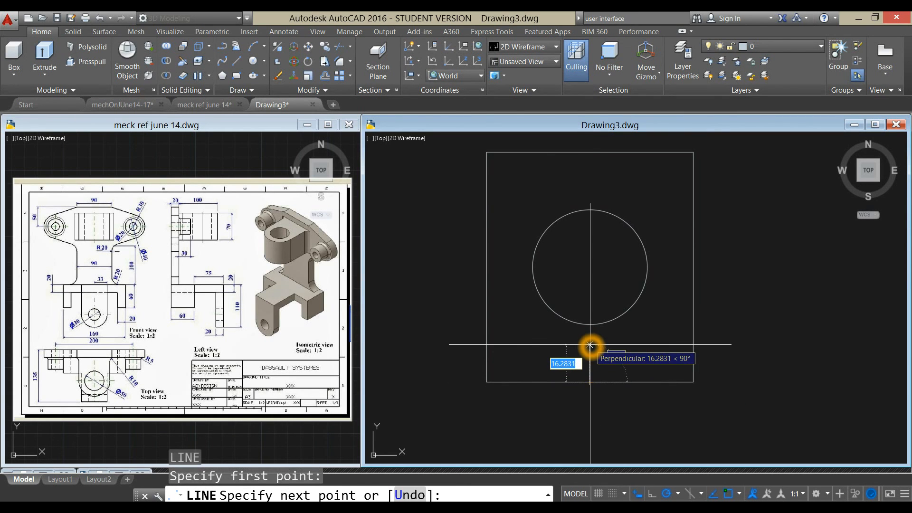
{"action": "type", "text": "20"}
{"action": "key", "text": "Return"}
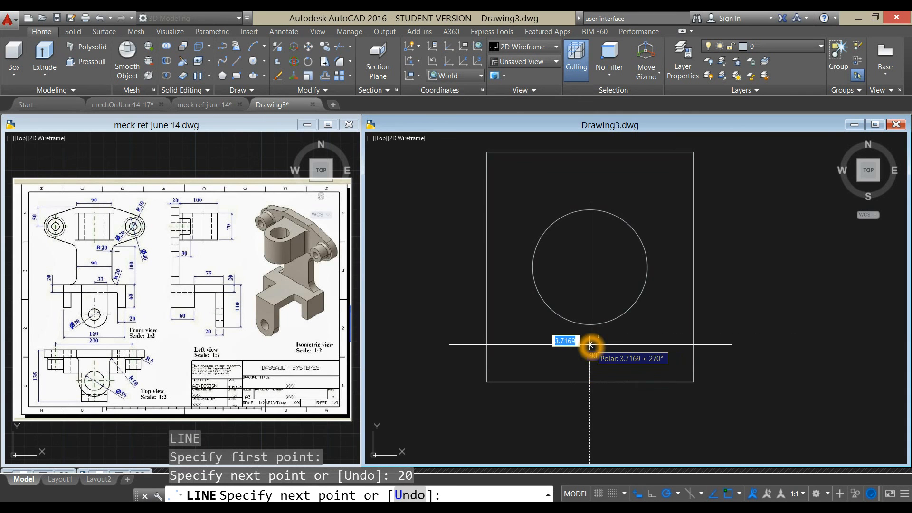
{"action": "right_click", "coordinate": [619, 336]}
{"action": "left_click", "coordinate": [644, 348]}
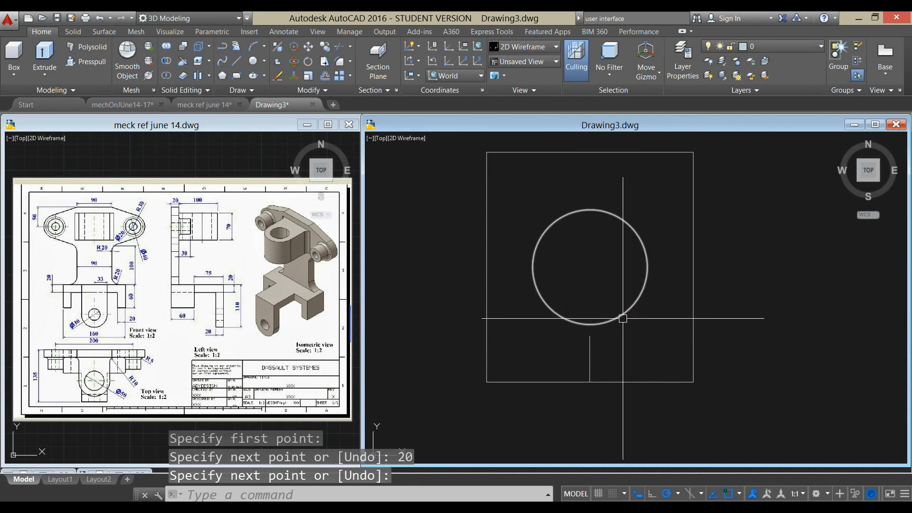
Step: Move the circle from its bottom quadrant onto the upper end of the construction line
{"action": "left_click", "coordinate": [620, 315]}
{"action": "right_click", "coordinate": [713, 229]}
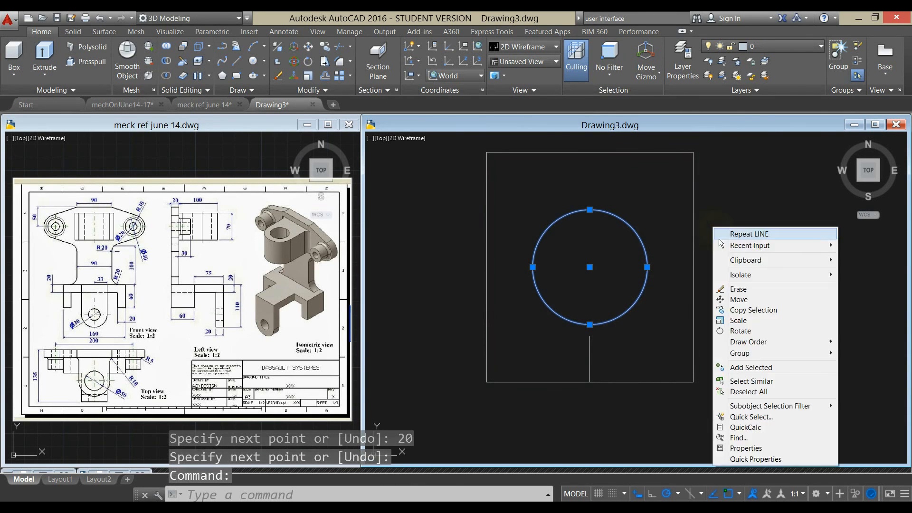
{"action": "left_click", "coordinate": [739, 304]}
{"action": "left_click", "coordinate": [589, 323]}
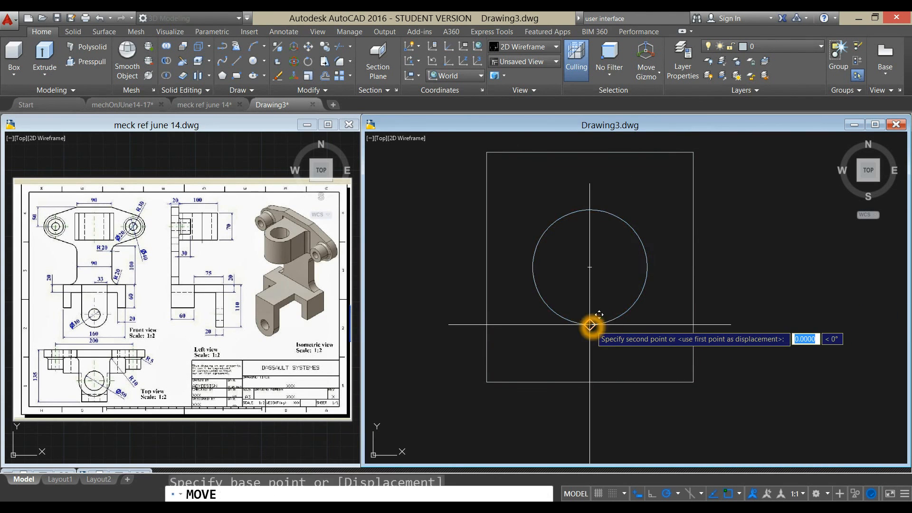
{"action": "left_click", "coordinate": [592, 334]}
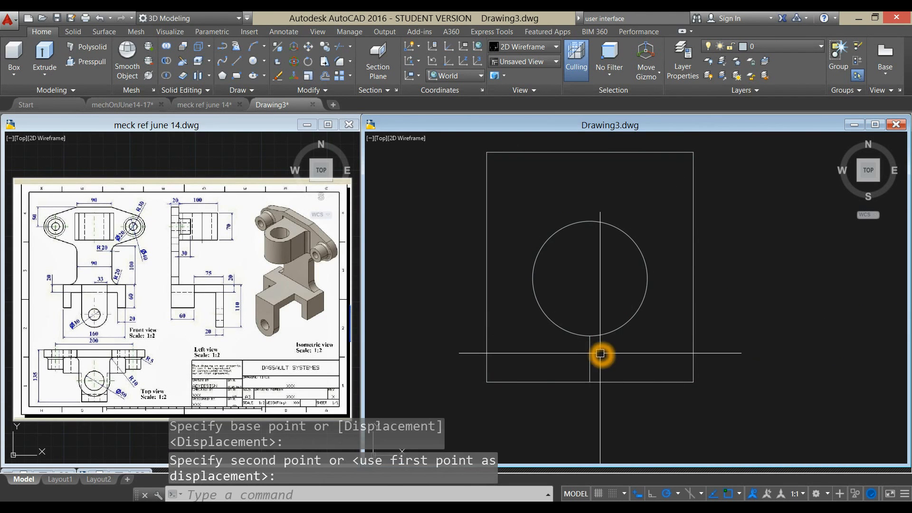
Step: Delete the short vertical construction line below the circle
{"action": "left_click", "coordinate": [588, 354]}
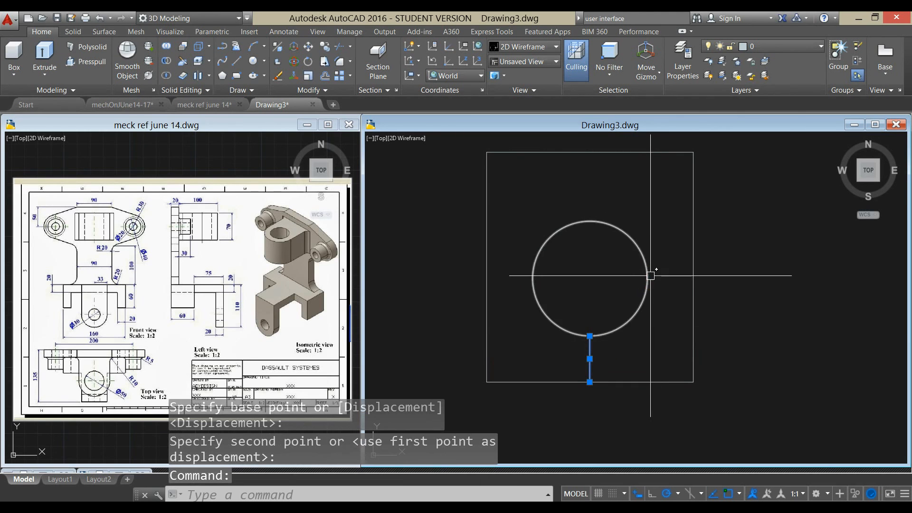
{"action": "key", "text": "Escape"}
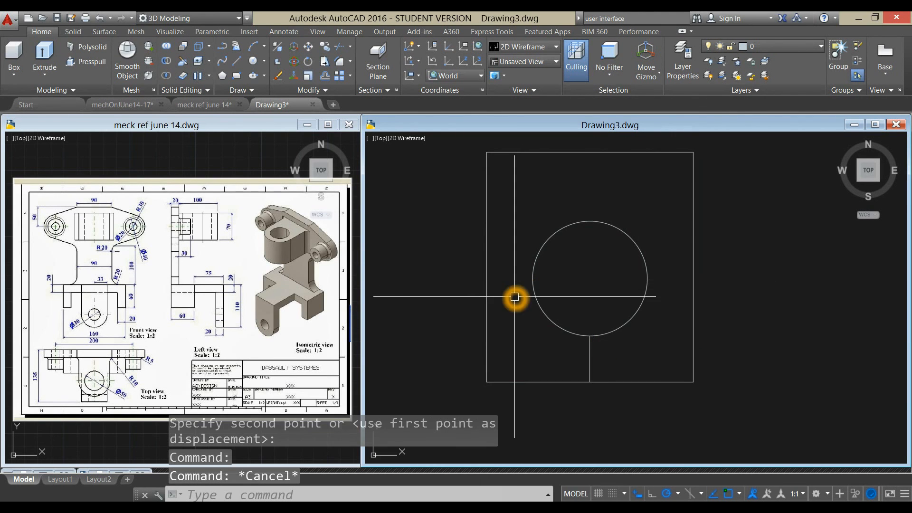
{"action": "left_click", "coordinate": [587, 363]}
{"action": "key", "text": "Delete"}
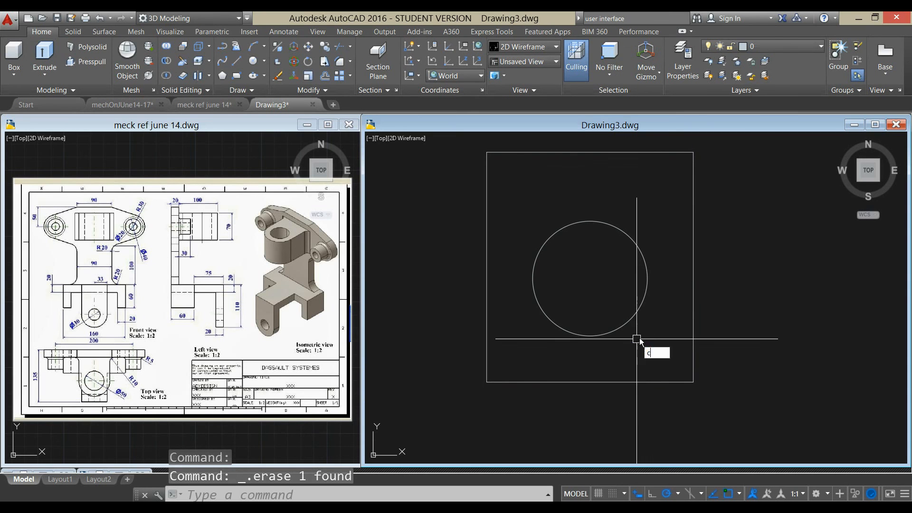
Step: Draw a larger circle concentric with the hole, with its radius reaching the rectangle's lower edge
{"action": "key", "text": "Return"}
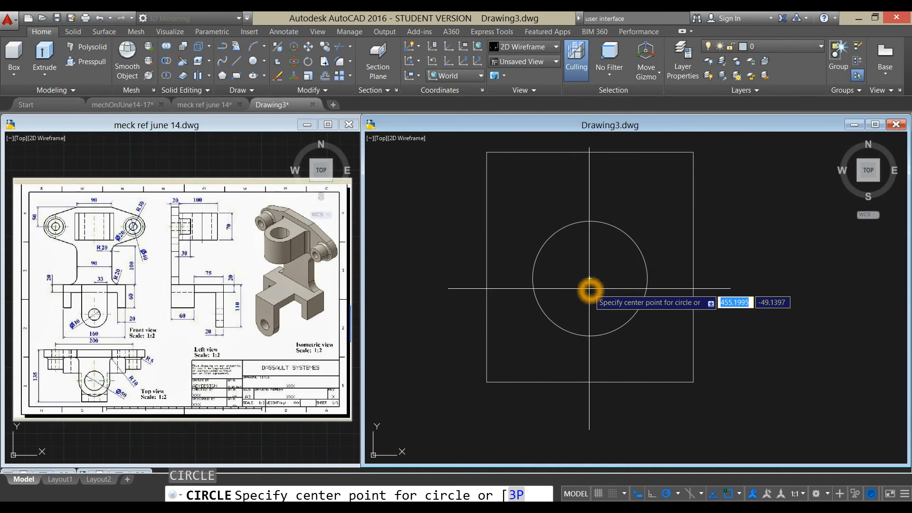
{"action": "left_click", "coordinate": [589, 288]}
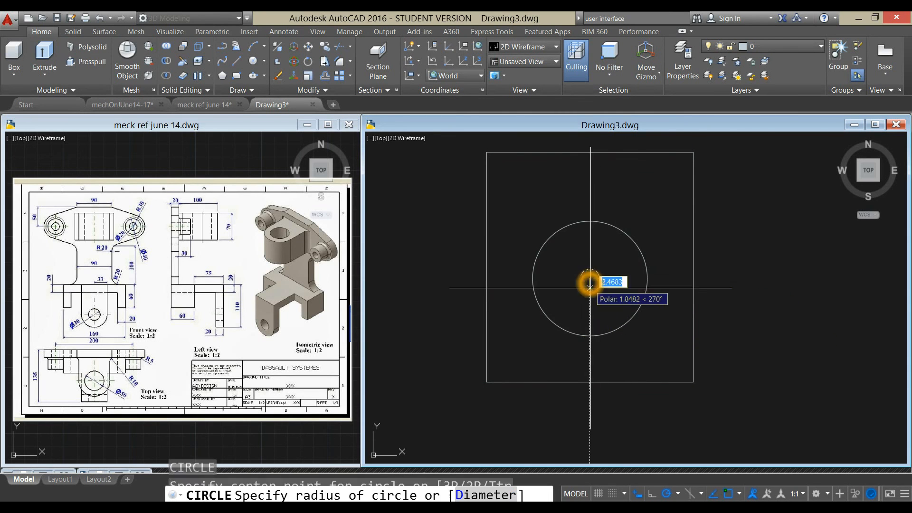
{"action": "left_click", "coordinate": [591, 380]}
{"action": "left_click", "coordinate": [707, 272]}
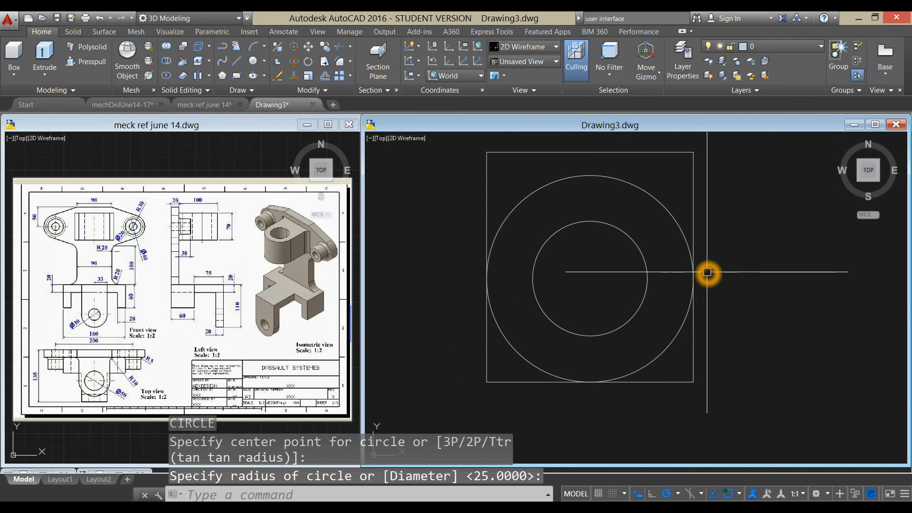
Step: Trim the rectangle's lower side segments and the outer circle's upper arc, and delete the leftover lower edge
{"action": "scroll", "coordinate": [698, 271], "scroll_direction": "down", "scroll_amount": 2}
{"action": "type", "text": "t"}
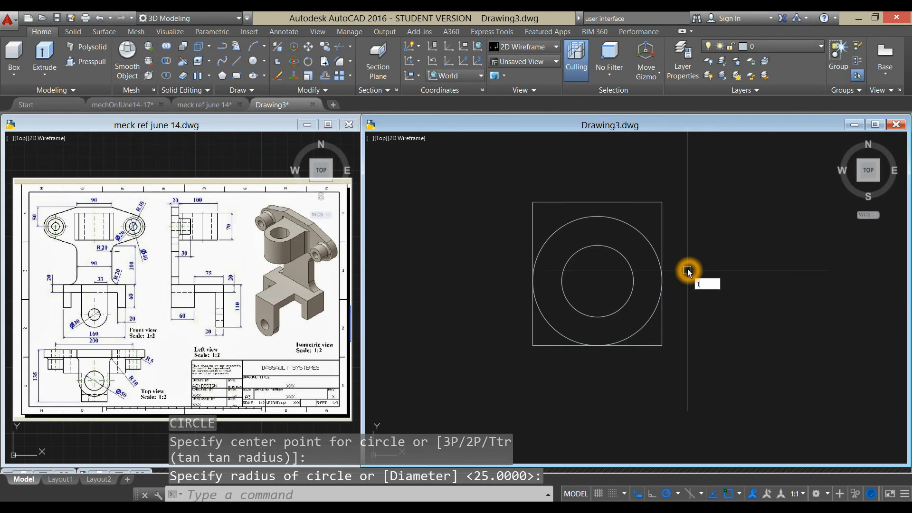
{"action": "type", "text": "s or"}
{"action": "key", "text": "Return"}
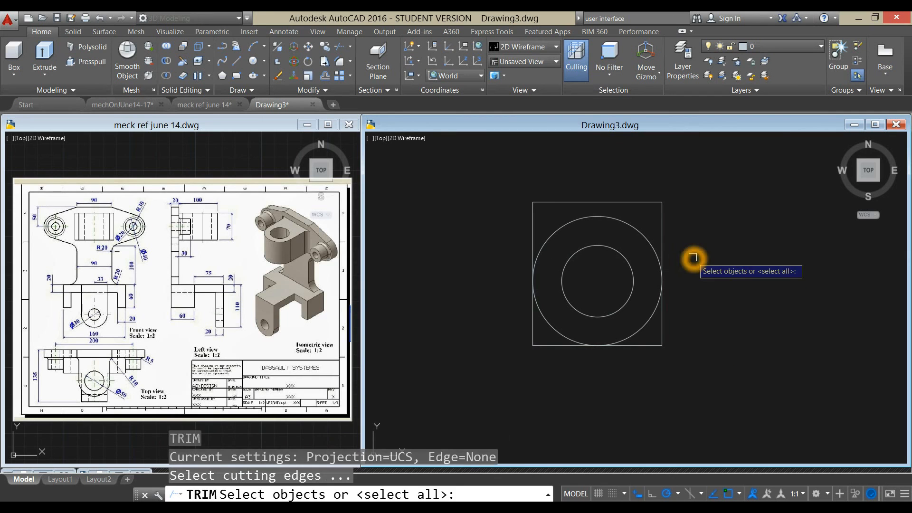
{"action": "right_click", "coordinate": [692, 257]}
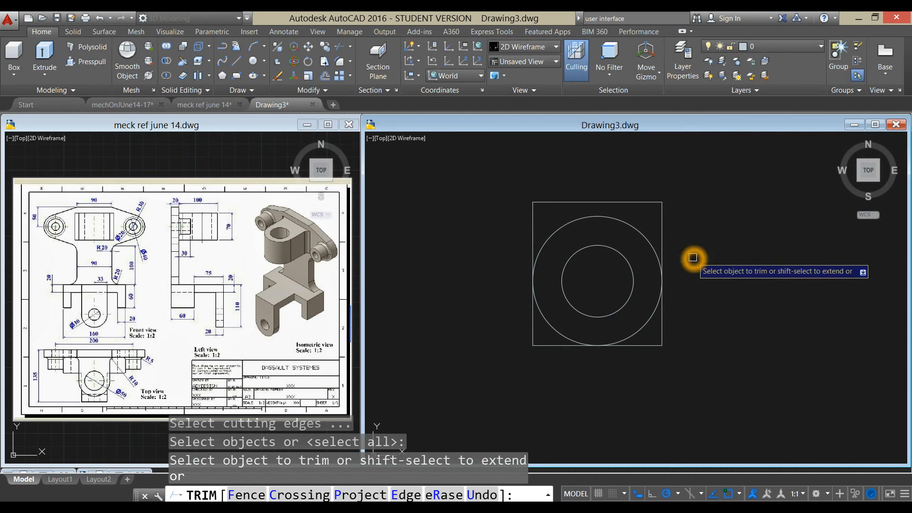
{"action": "left_click", "coordinate": [663, 315]}
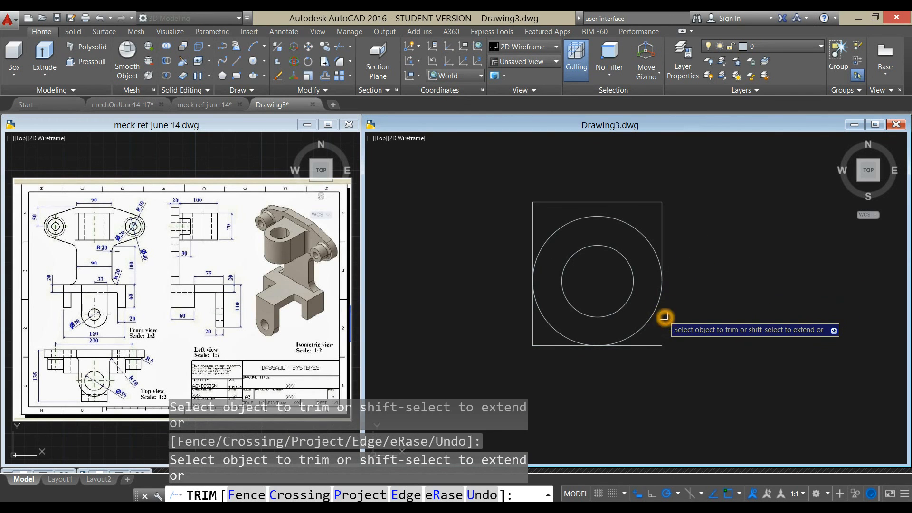
{"action": "left_click", "coordinate": [534, 322]}
{"action": "left_click", "coordinate": [630, 227]}
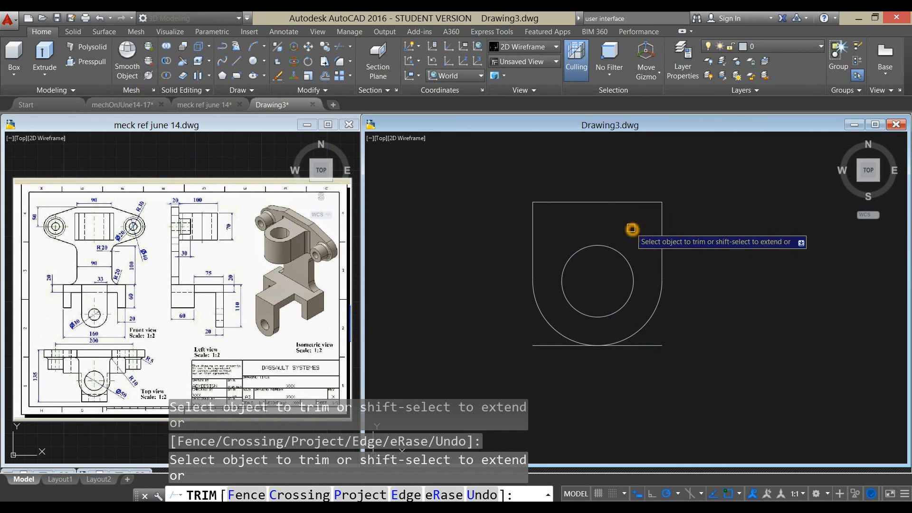
{"action": "right_click", "coordinate": [704, 243]}
{"action": "left_click", "coordinate": [722, 254]}
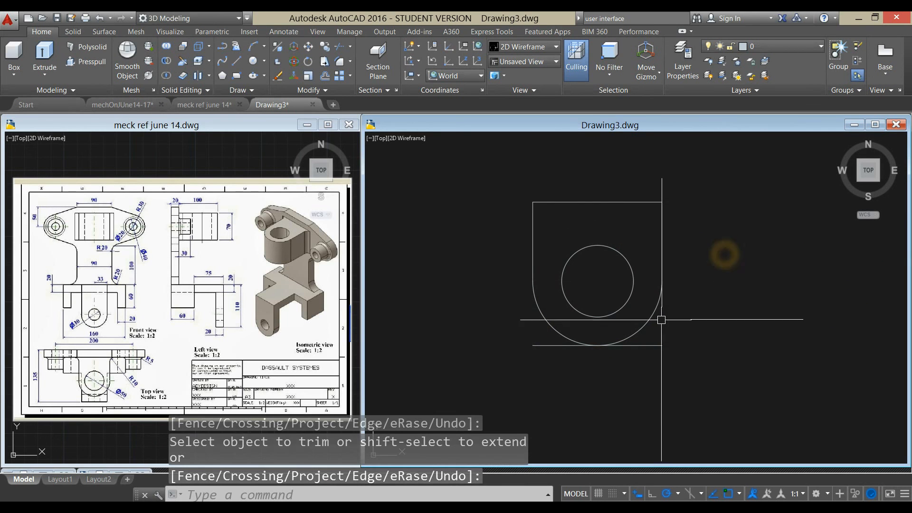
{"action": "left_click", "coordinate": [651, 345]}
{"action": "key", "text": "Delete"}
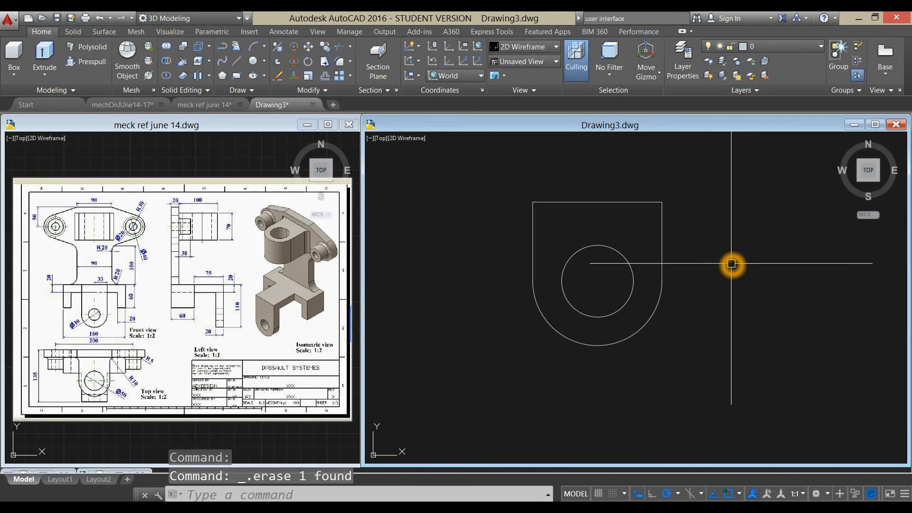
Step: Join the outline's straight edges and lower arc into a single polyline
{"action": "left_click", "coordinate": [714, 270]}
{"action": "type", "text": "join"}
{"action": "key", "text": "Return"}
{"action": "left_click", "coordinate": [491, 182]}
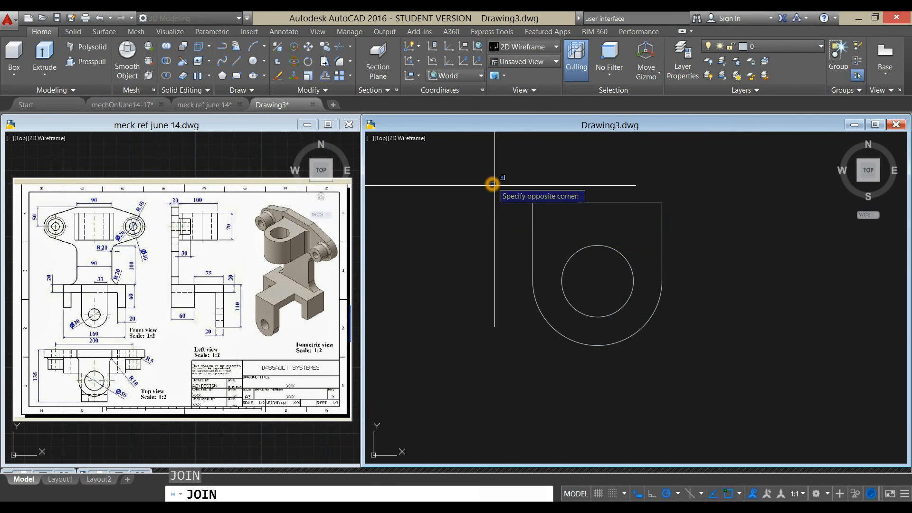
{"action": "left_click", "coordinate": [687, 357]}
{"action": "key", "text": "Return"}
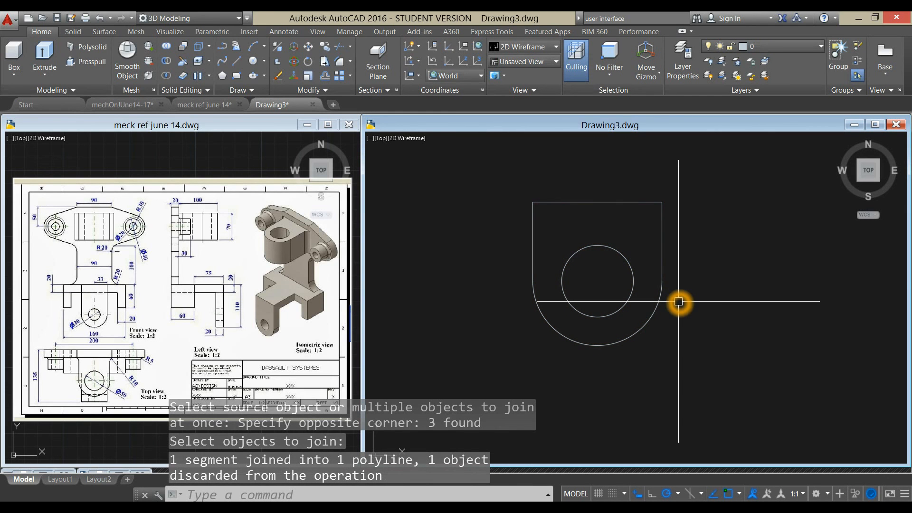
Step: Set the model to the SW Isometric view with the bracket and the boss profile in sight
{"action": "left_click", "coordinate": [381, 138]}
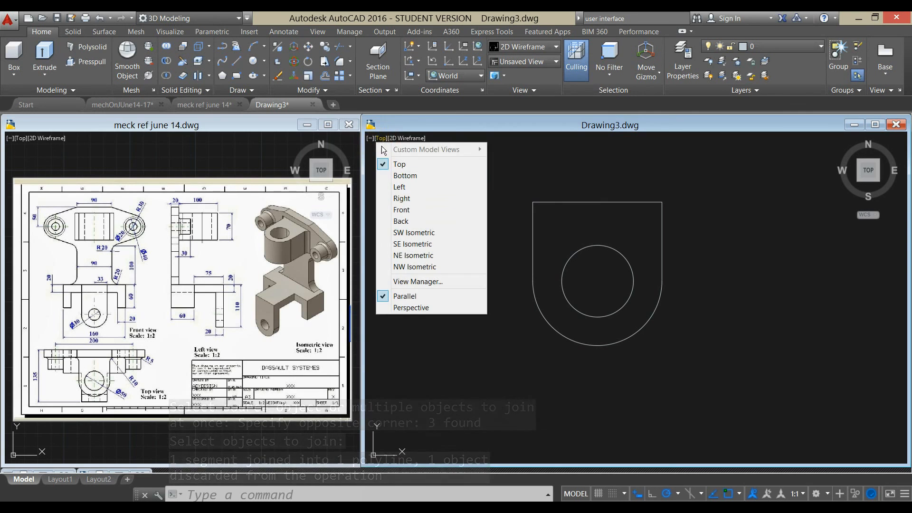
{"action": "left_click", "coordinate": [424, 236]}
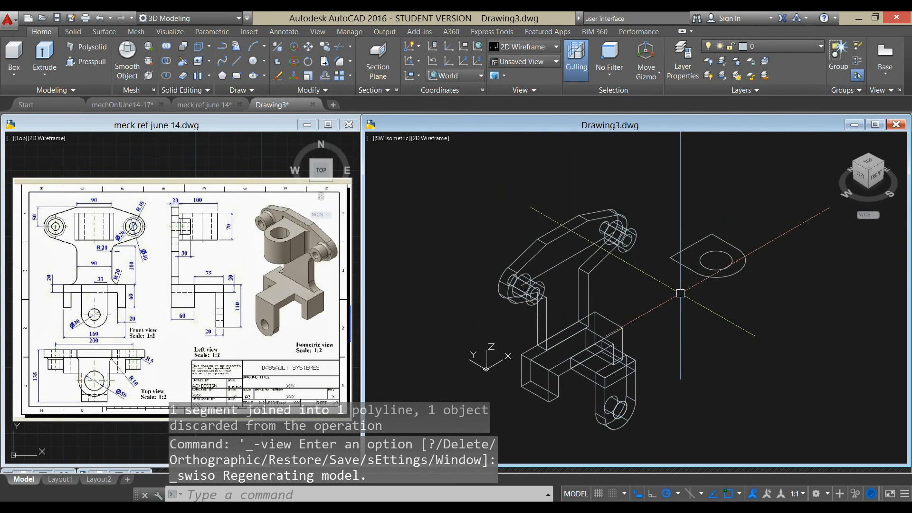
{"action": "middle_click_drag", "start_coordinate": [680, 293], "coordinate": [643, 286]}
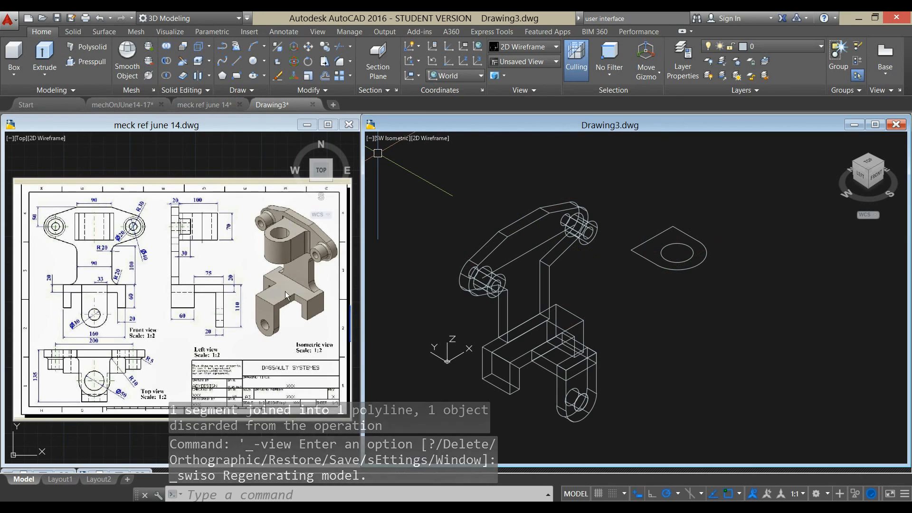
{"action": "left_click", "coordinate": [227, 217]}
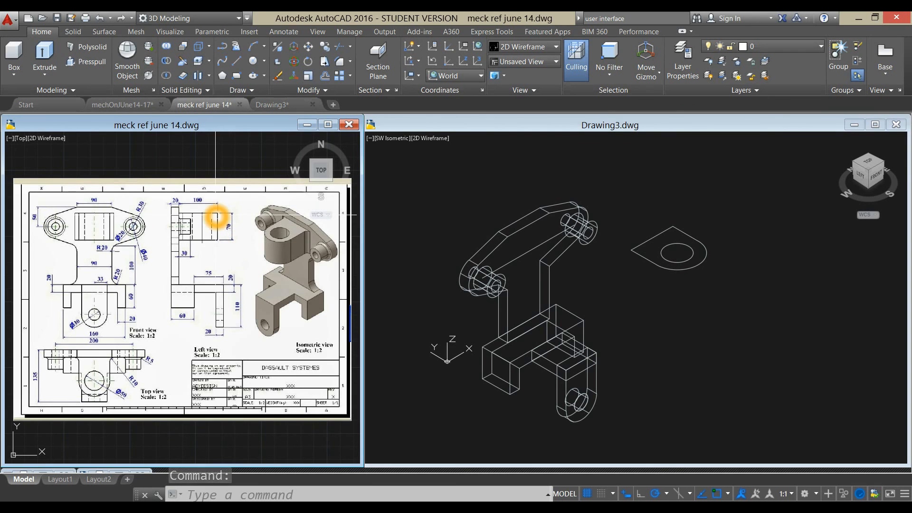
{"action": "left_click", "coordinate": [44, 53]}
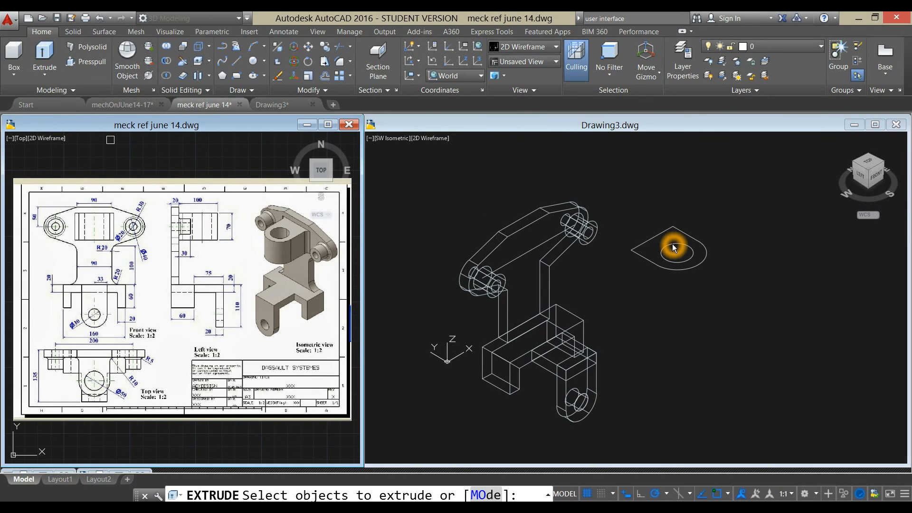
{"action": "left_click", "coordinate": [643, 243]}
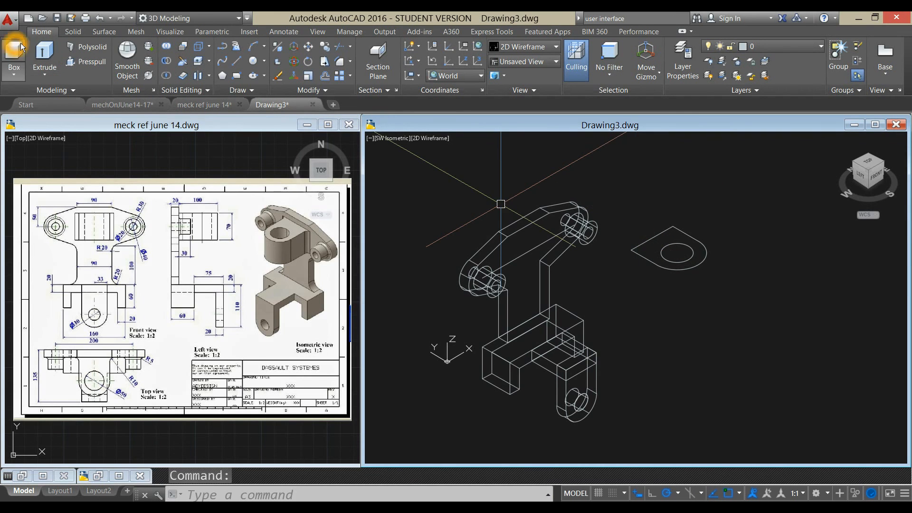
Step: Extrude only the boss's outer profile 70 units downward as a solid, leaving the inner circle out of the selection
{"action": "left_click", "coordinate": [44, 53]}
{"action": "left_click", "coordinate": [670, 233]}
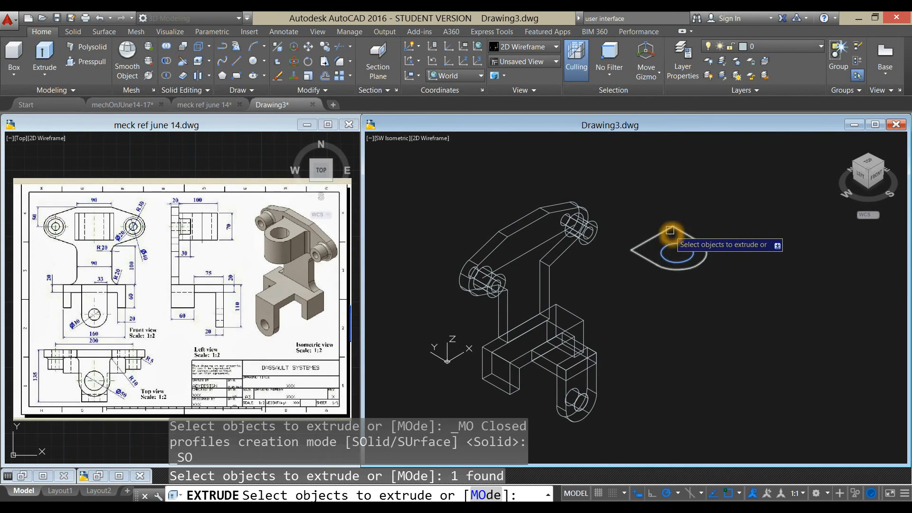
{"action": "left_click", "coordinate": [670, 234]}
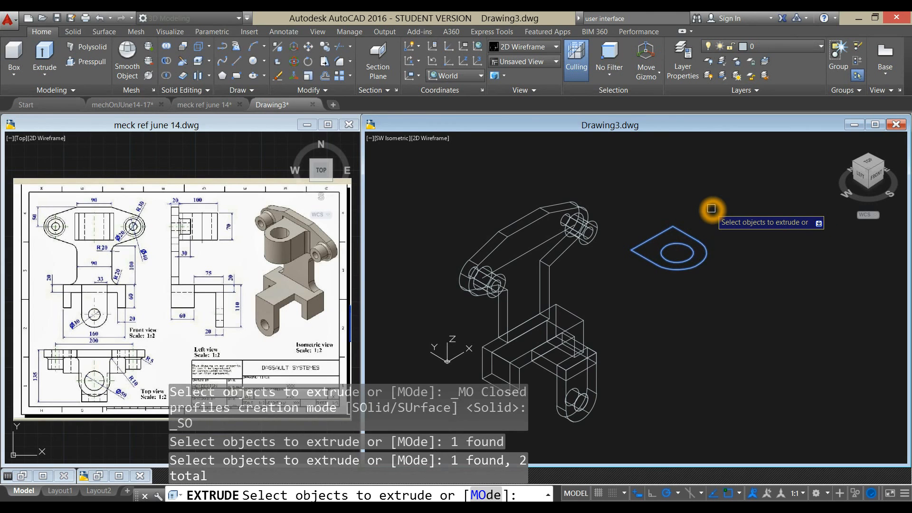
{"action": "left_click", "coordinate": [682, 248], "text": "shift"}
{"action": "right_click", "coordinate": [700, 209]}
{"action": "left_click", "coordinate": [722, 215]}
{"action": "left_click", "coordinate": [736, 286]}
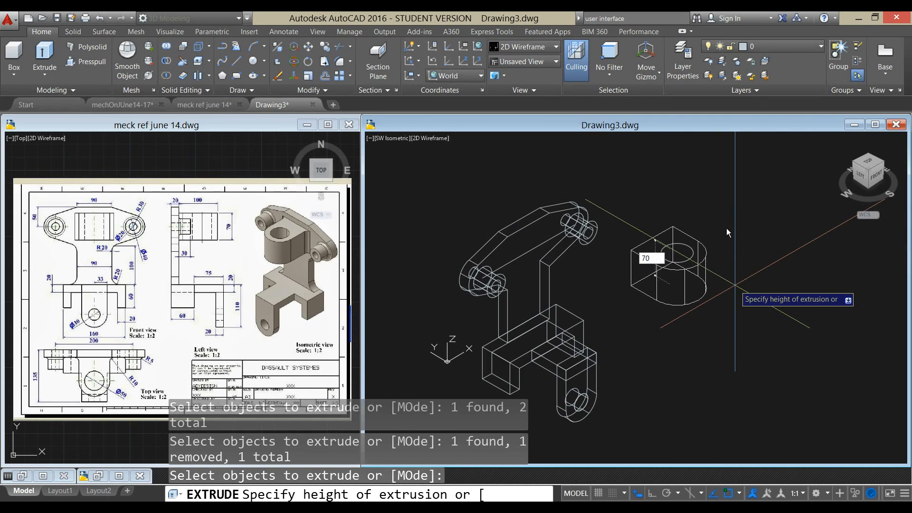
{"action": "key", "text": "Return"}
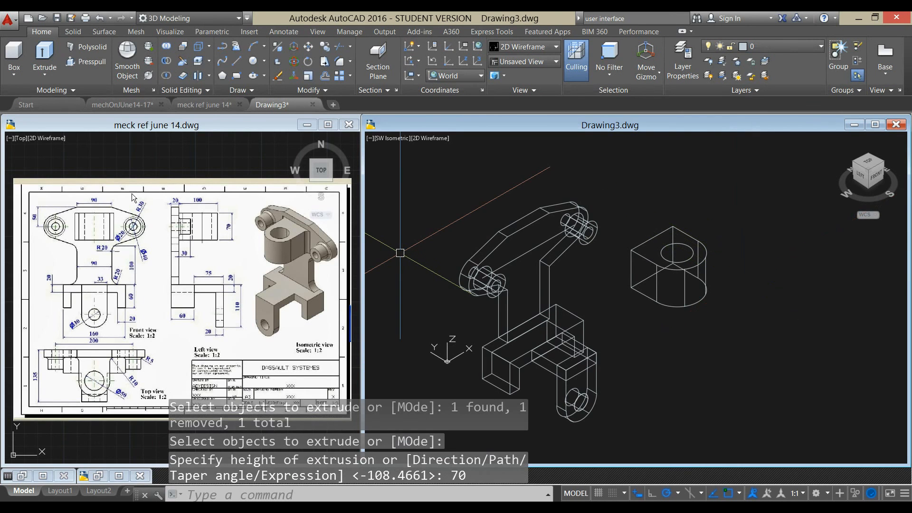
Step: Cut the inner circle down through the full height of the boss with Presspull
{"action": "left_click", "coordinate": [86, 58]}
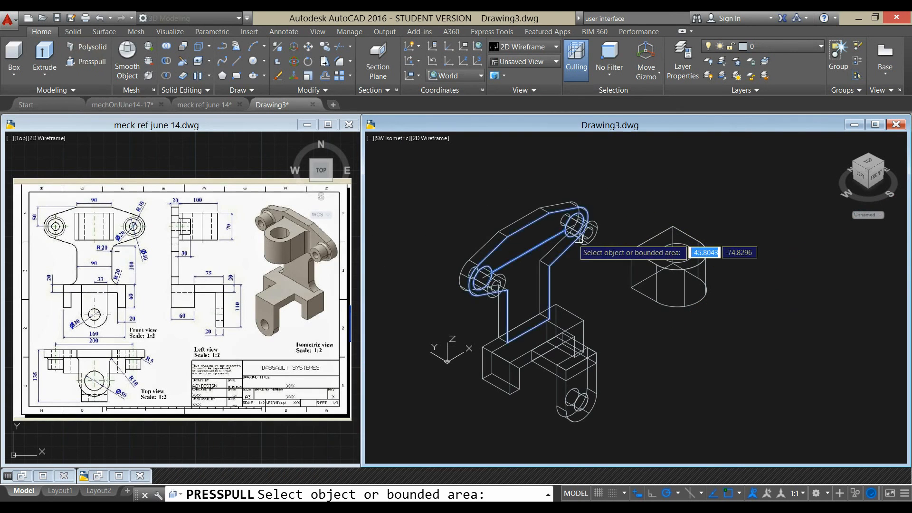
{"action": "left_click", "coordinate": [672, 249]}
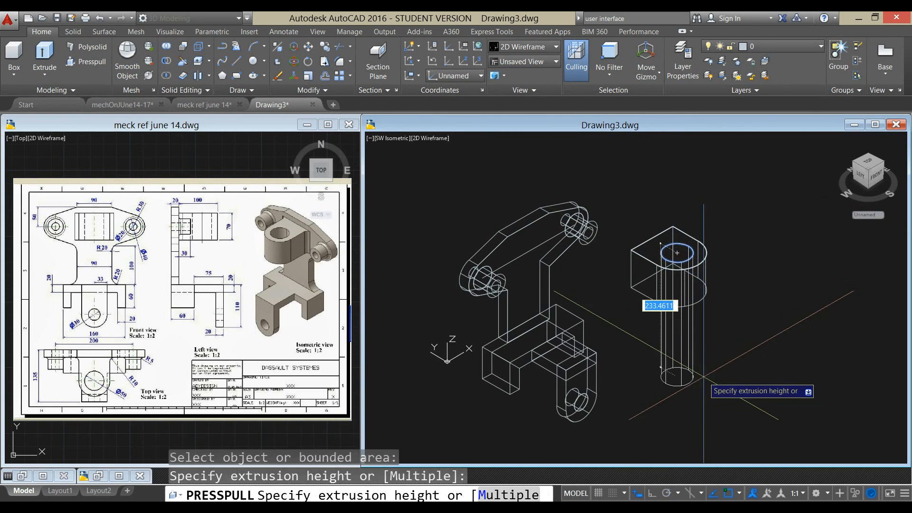
{"action": "left_click", "coordinate": [707, 375]}
{"action": "key", "text": "Return"}
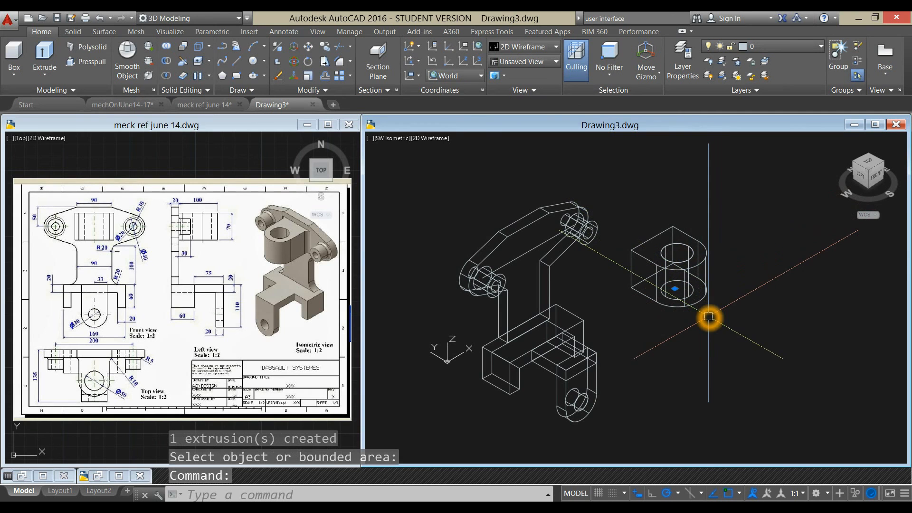
{"action": "left_click", "coordinate": [711, 314]}
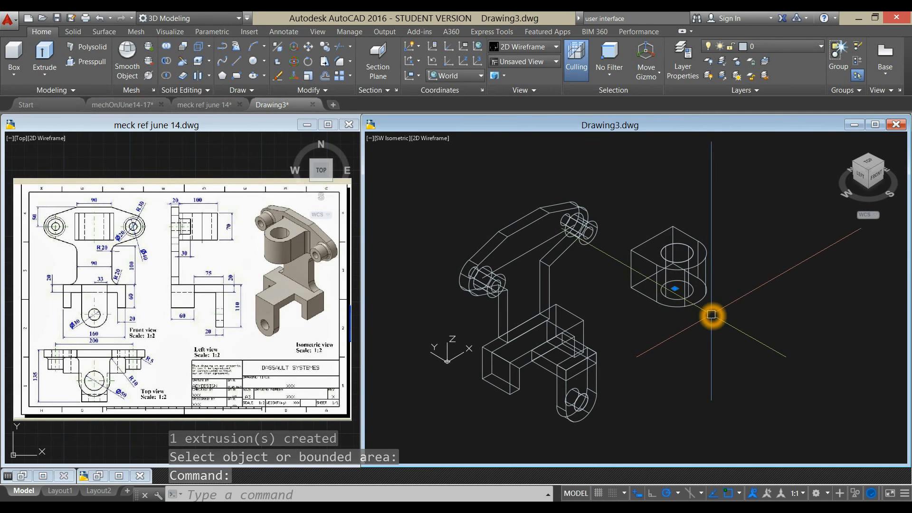
{"action": "left_click", "coordinate": [527, 250]}
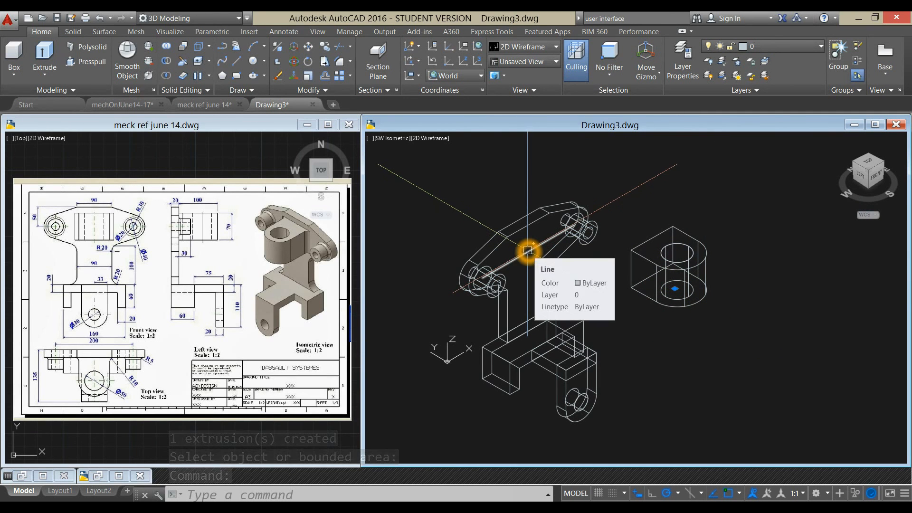
{"action": "left_click", "coordinate": [631, 251]}
{"action": "key", "text": "Escape"}
Step: Move the boss by the centre of its flat back face, found midway between two edge midpoints, onto the midpoint of the plate's line joining the side bosses
{"action": "left_click", "coordinate": [631, 251]}
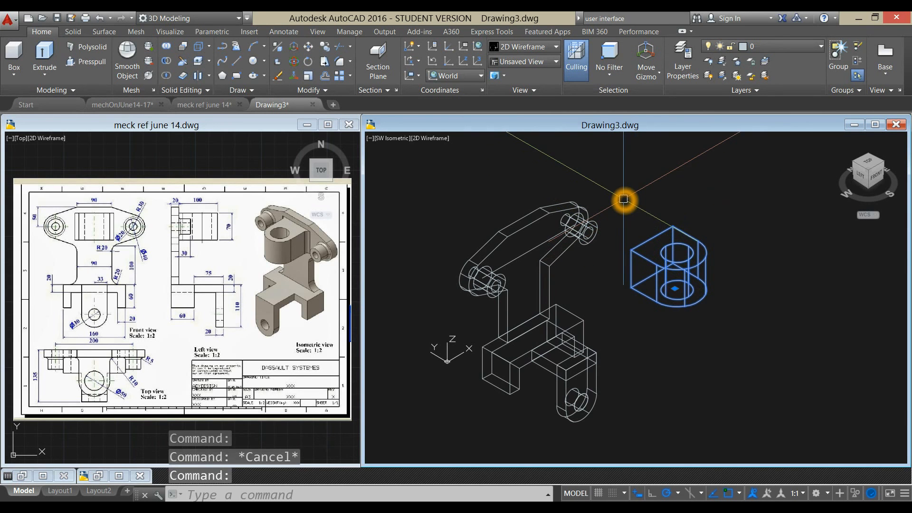
{"action": "right_click", "coordinate": [629, 202], "text": "shift"}
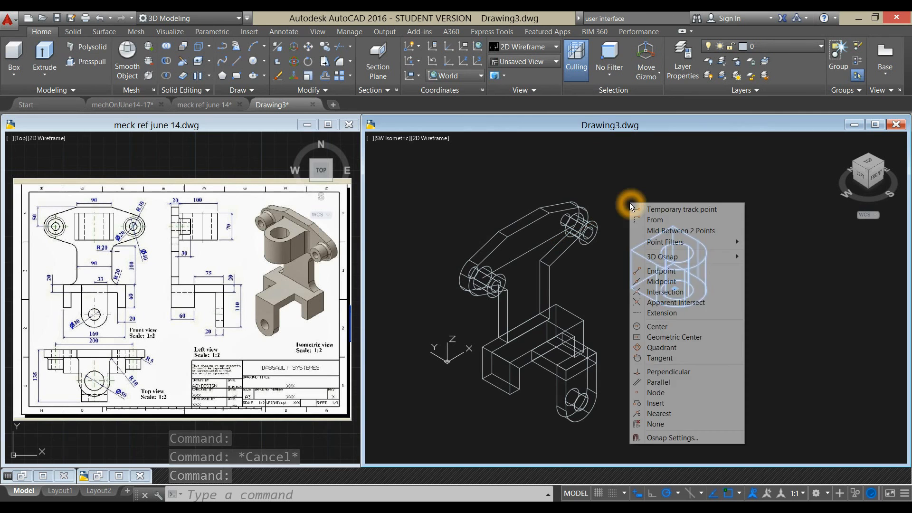
{"action": "left_click", "coordinate": [666, 232]}
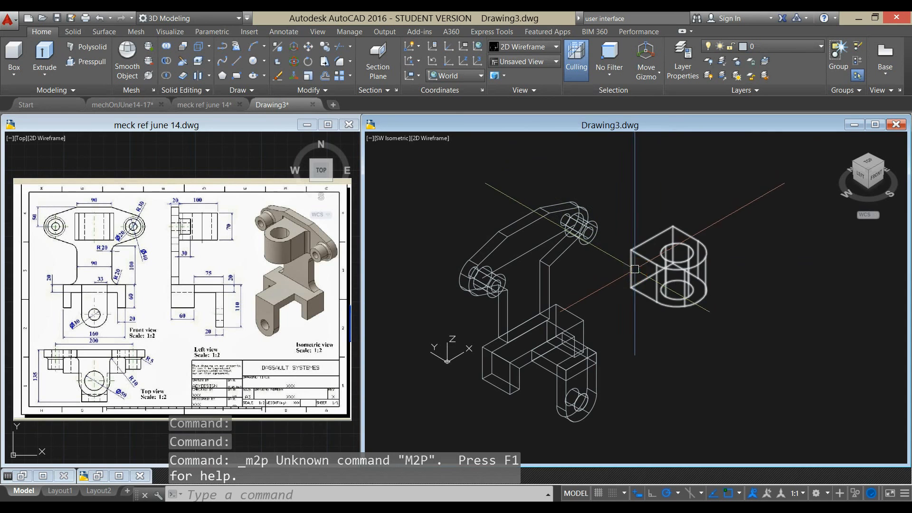
{"action": "right_click", "coordinate": [645, 167]}
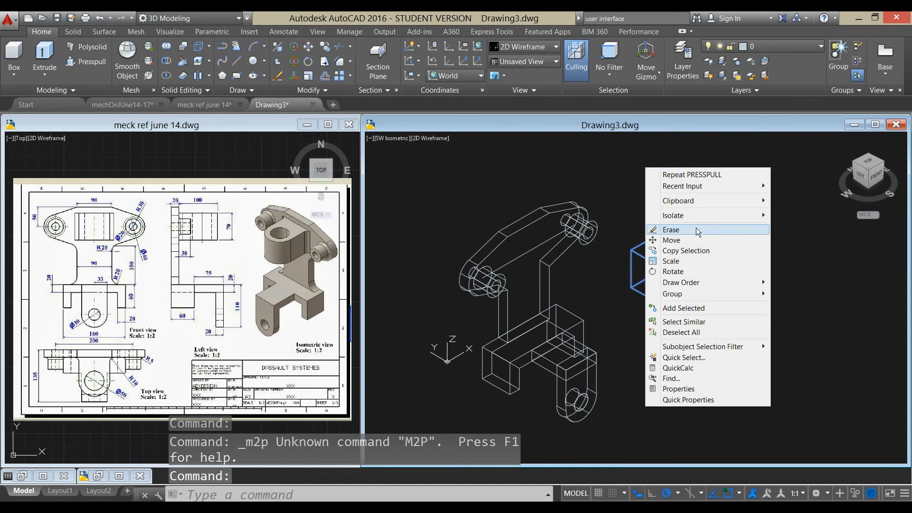
{"action": "left_click", "coordinate": [697, 240]}
{"action": "right_click", "coordinate": [667, 196], "text": "shift"}
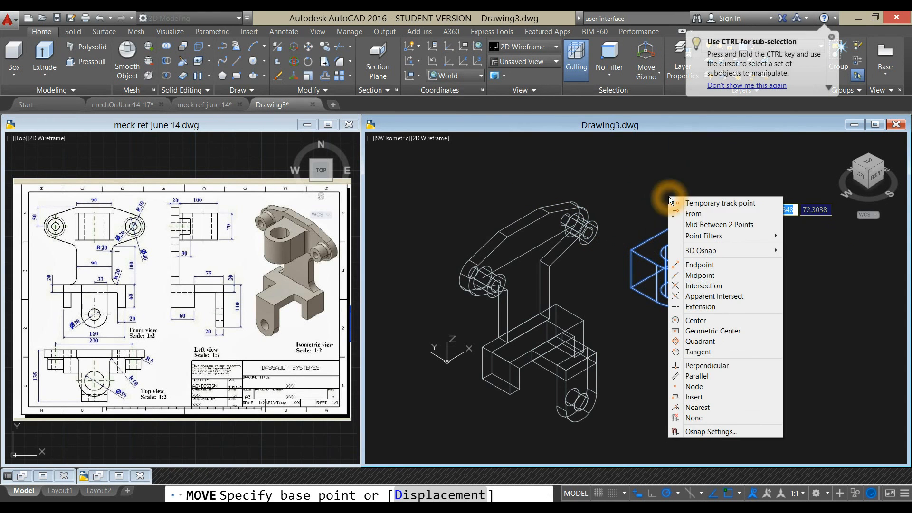
{"action": "left_click", "coordinate": [693, 228]}
{"action": "left_click", "coordinate": [634, 272]}
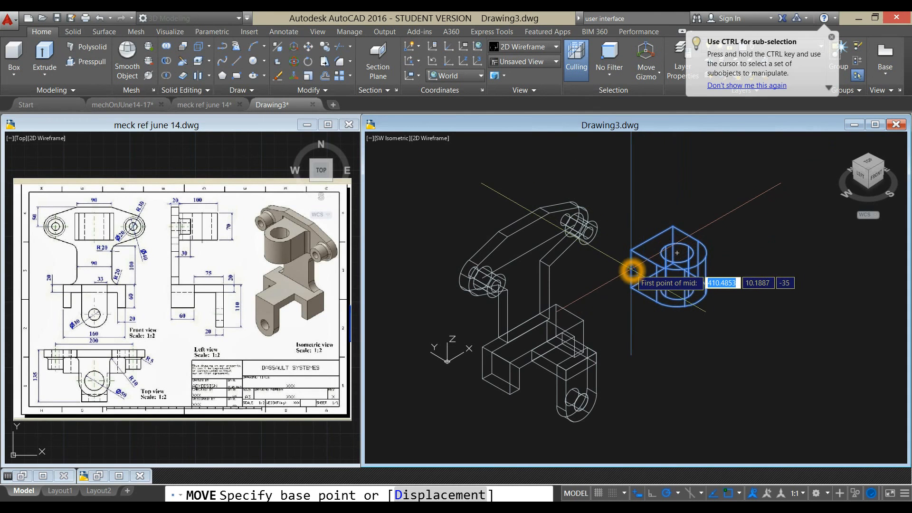
{"action": "middle_click_drag", "start_coordinate": [658, 262], "coordinate": [670, 261], "text": "shift"}
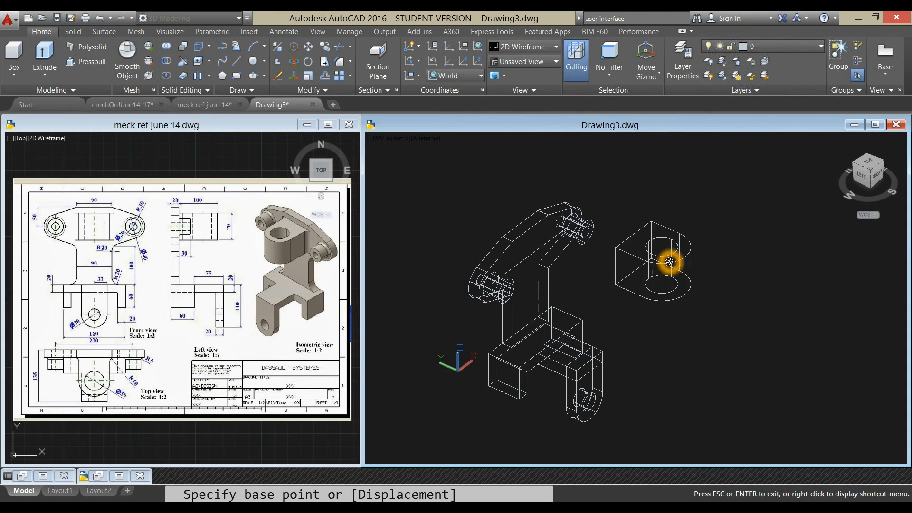
{"action": "scroll", "coordinate": [659, 241], "scroll_direction": "up", "scroll_amount": 3}
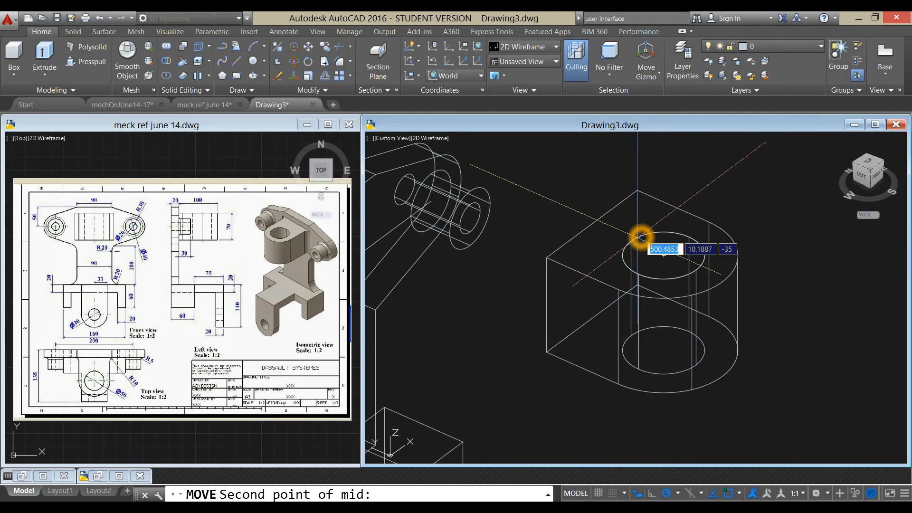
{"action": "left_click", "coordinate": [639, 236]}
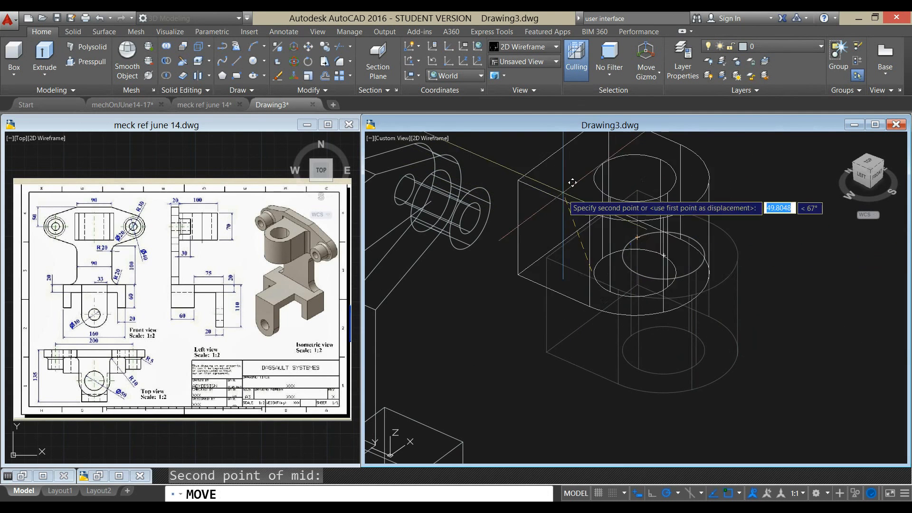
{"action": "scroll", "coordinate": [682, 276], "scroll_direction": "down", "scroll_amount": 2}
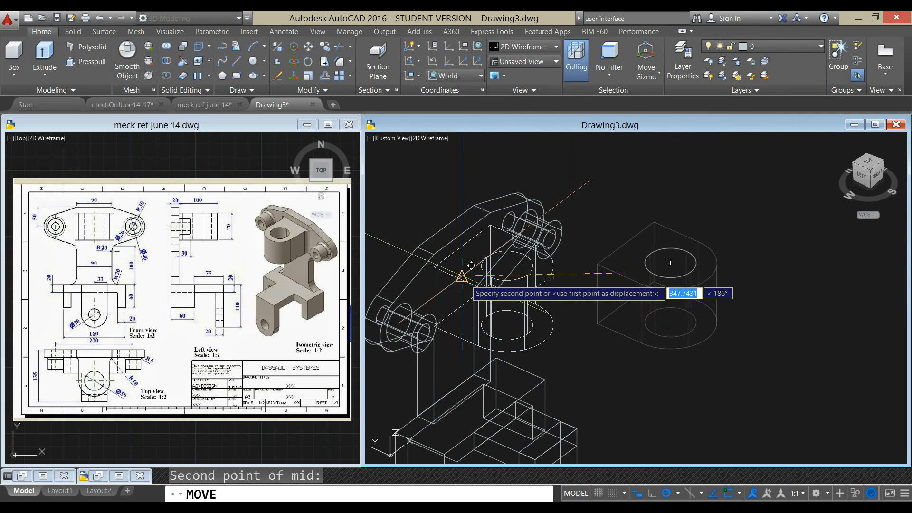
{"action": "left_click", "coordinate": [462, 277]}
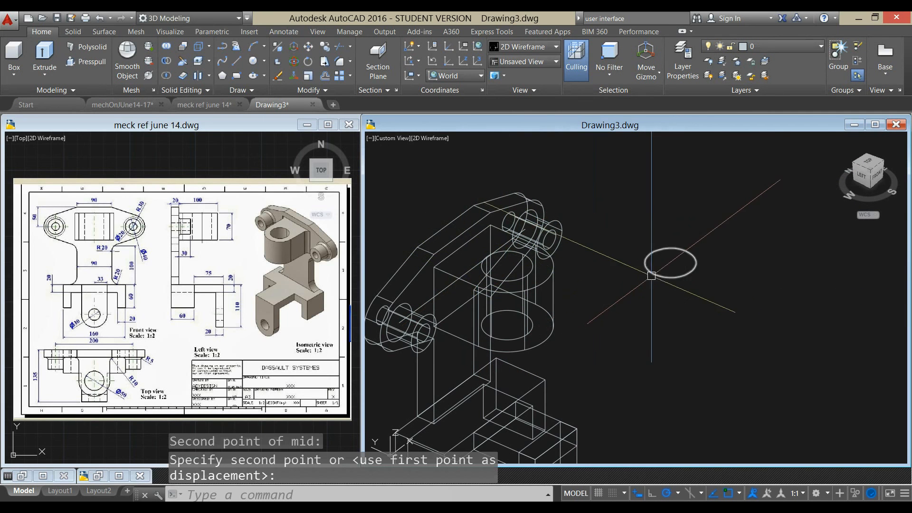
Step: Erase the leftover circle beside the bracket and display the model in the Shaded with Edges visual style
{"action": "left_click", "coordinate": [655, 251]}
{"action": "key", "text": "Delete"}
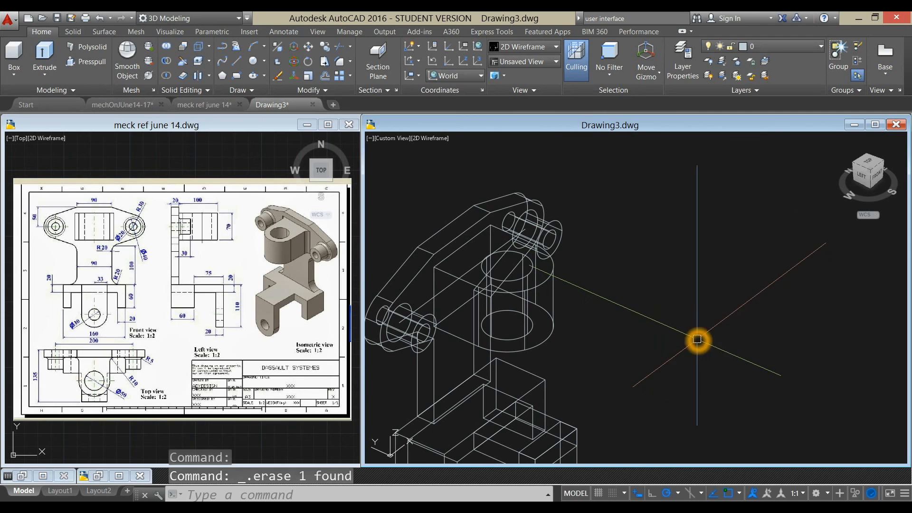
{"action": "left_click", "coordinate": [422, 139]}
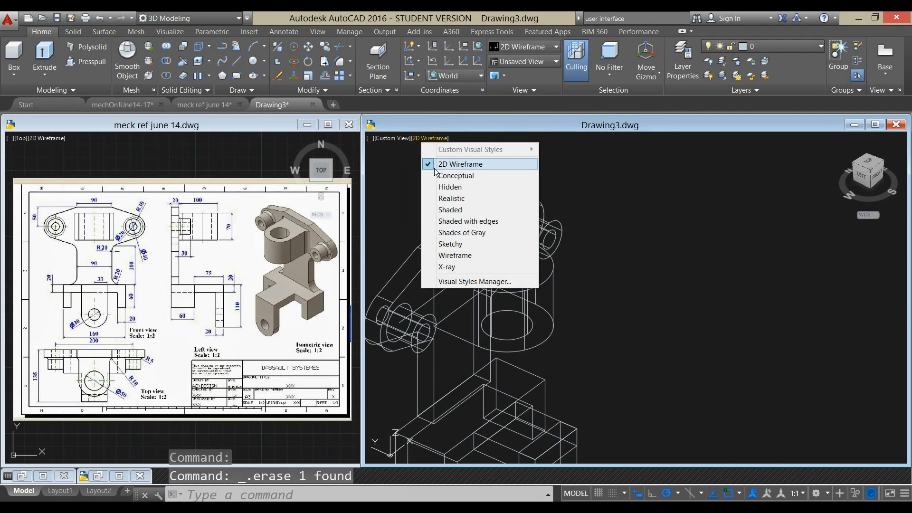
{"action": "left_click", "coordinate": [457, 222]}
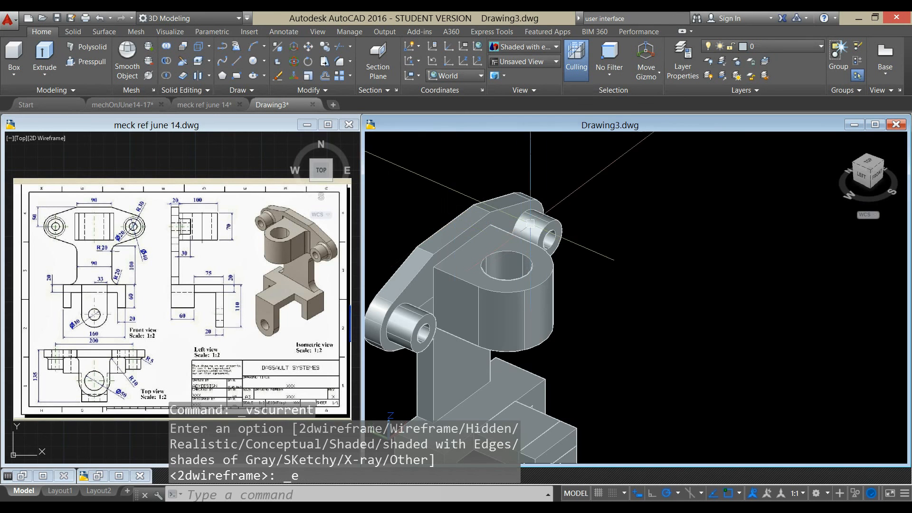
{"action": "mouse_move", "coordinate": [625, 234]}
{"action": "middle_mouse_down", "text": "shift"}
{"action": "mouse_move", "coordinate": [575, 212]}
{"action": "mouse_move", "coordinate": [558, 185]}
{"action": "mouse_move", "coordinate": [597, 226]}
{"action": "middle_mouse_up", "text": "shift"}
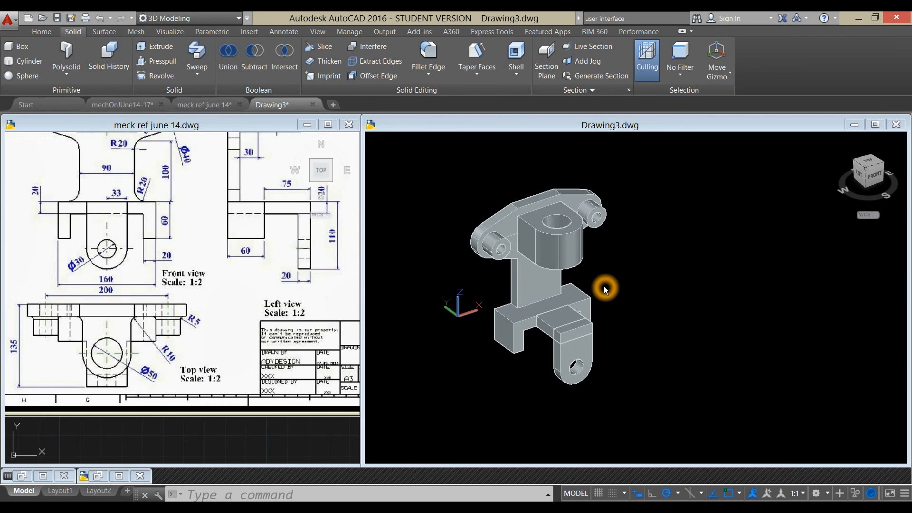
Step: Check whether the central boss and the lower base block are separate solids by selecting each
{"action": "left_click", "coordinate": [604, 289]}
{"action": "scroll", "coordinate": [592, 260], "scroll_direction": "up", "scroll_amount": 2}
{"action": "middle_click_drag", "start_coordinate": [590, 262], "coordinate": [595, 269]}
{"action": "left_click", "coordinate": [572, 258]}
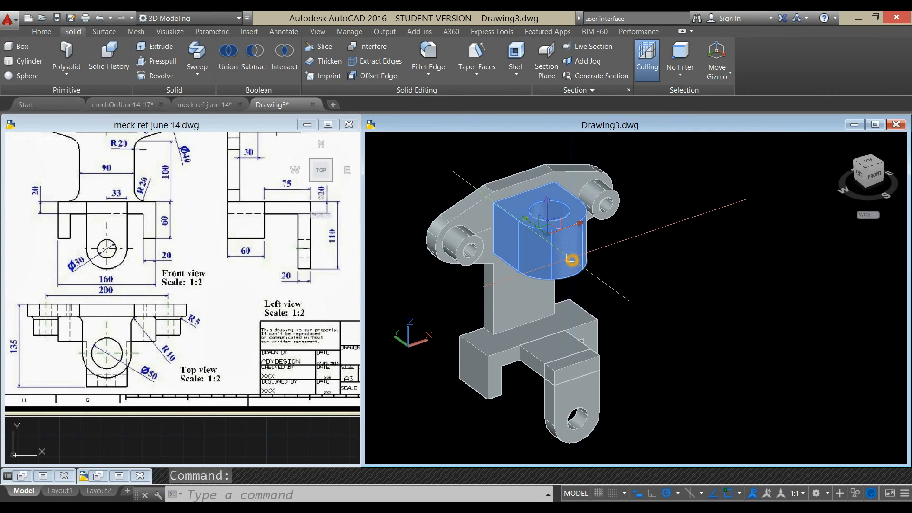
{"action": "left_click", "coordinate": [584, 309]}
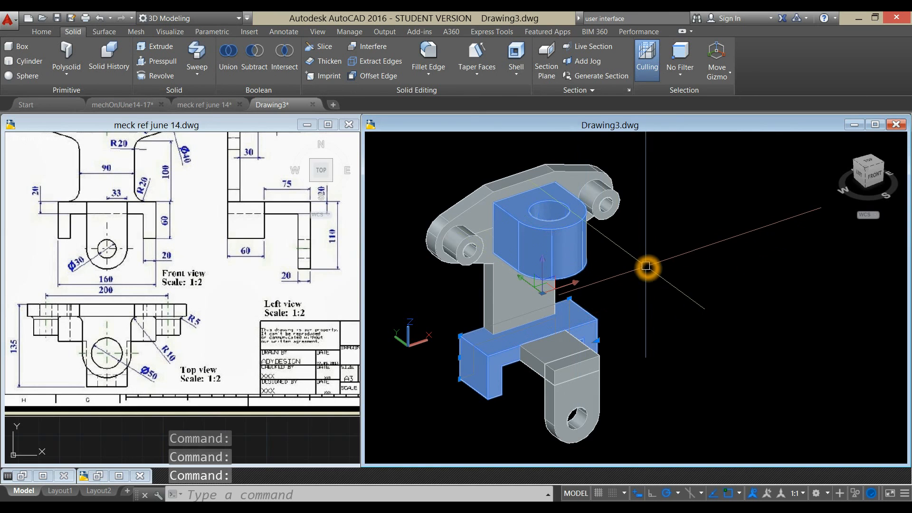
{"action": "key", "text": "Escape"}
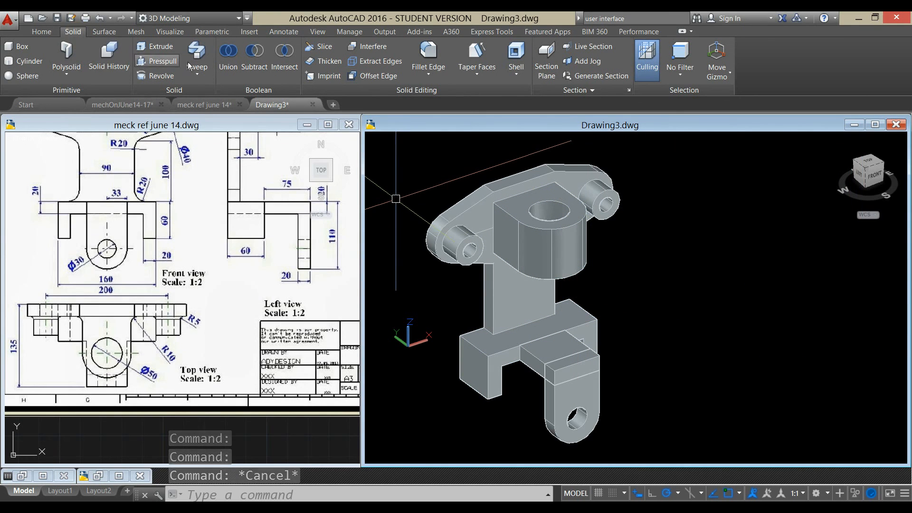
Step: Unite all of the bracket's solids into a single solid
{"action": "left_click", "coordinate": [227, 67]}
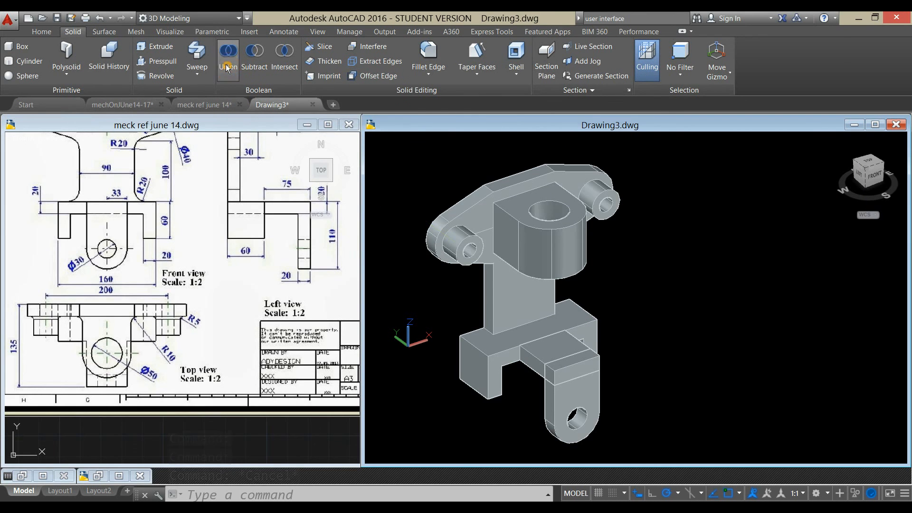
{"action": "left_click", "coordinate": [421, 151]}
{"action": "left_click", "coordinate": [638, 455]}
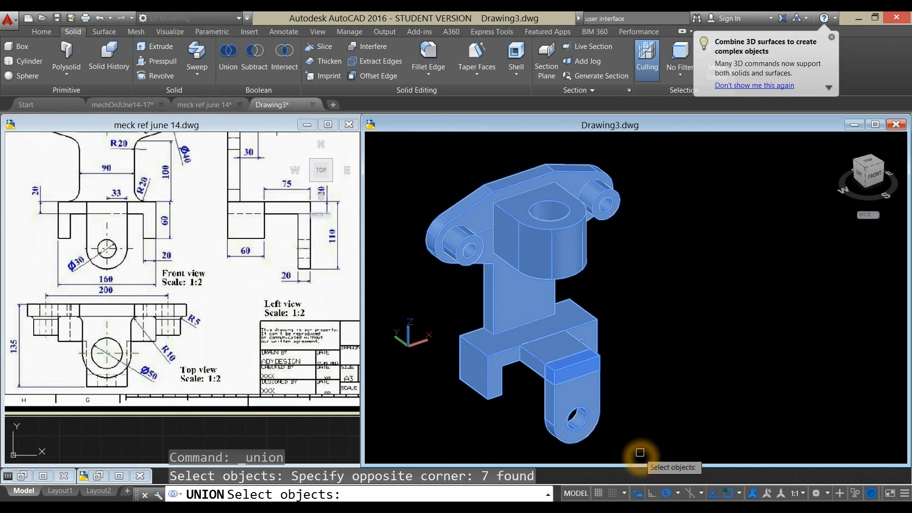
{"action": "key", "text": "Return"}
{"action": "right_click", "coordinate": [620, 278]}
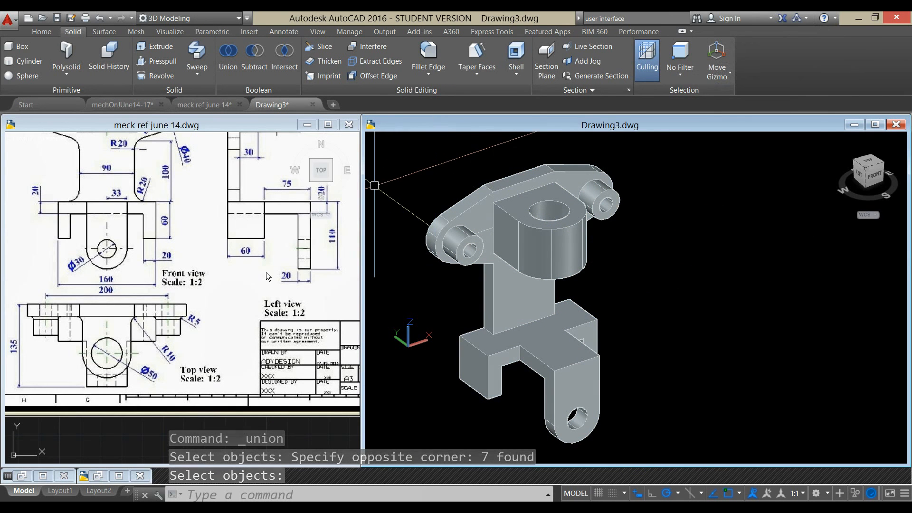
Step: Examine the isometric view and the top view of the reference drawing for the required fillet radii
{"action": "left_click", "coordinate": [277, 232]}
{"action": "scroll", "coordinate": [234, 275], "scroll_direction": "down", "scroll_amount": 2}
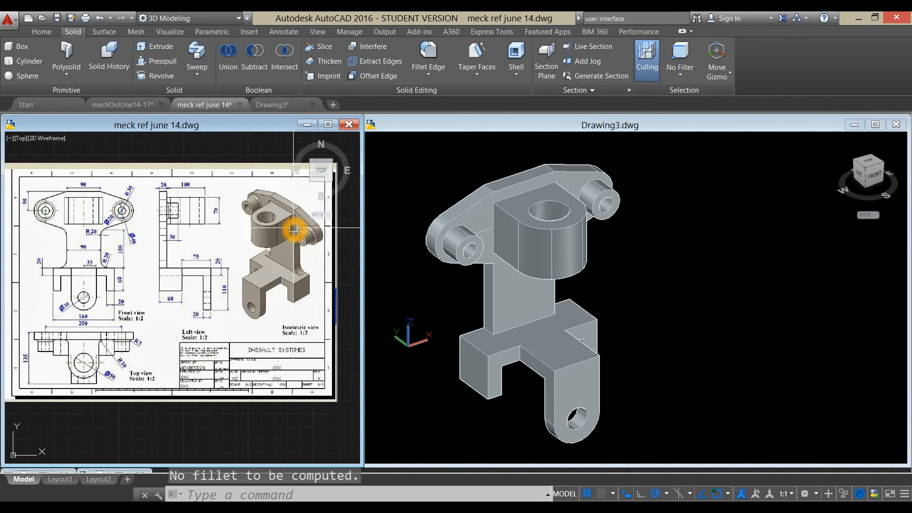
{"action": "scroll", "coordinate": [293, 228], "scroll_direction": "up", "scroll_amount": 2}
{"action": "left_click", "coordinate": [293, 209]}
{"action": "left_click", "coordinate": [294, 239]}
{"action": "scroll", "coordinate": [294, 239], "scroll_direction": "down", "scroll_amount": 2}
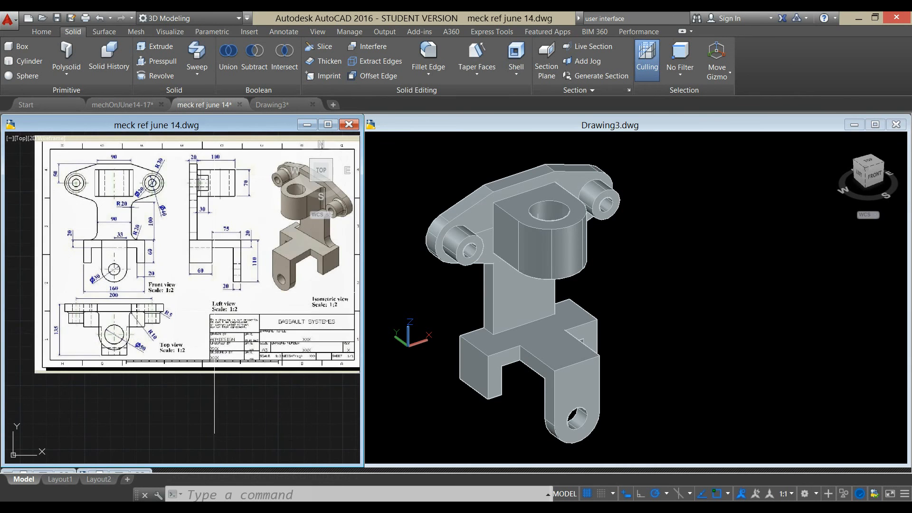
{"action": "scroll", "coordinate": [142, 268], "scroll_direction": "up", "scroll_amount": 3}
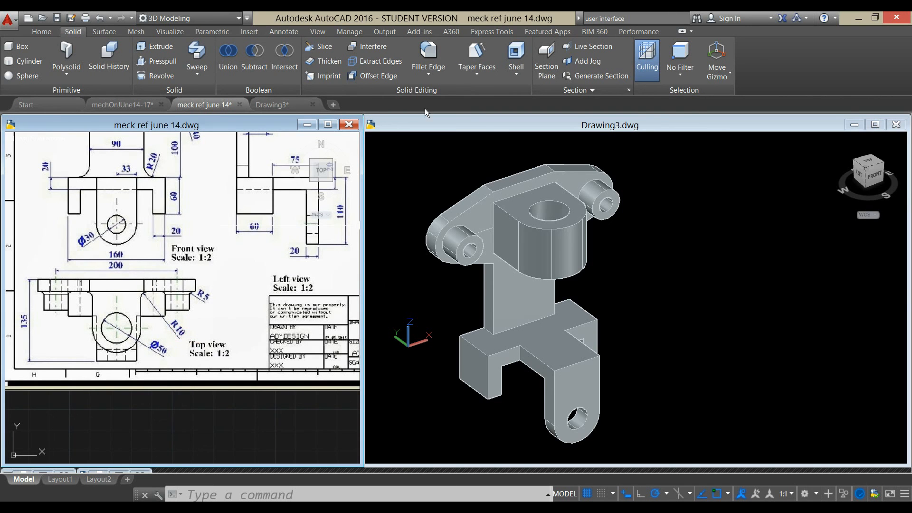
Step: Fillet the two vertical edges where the central boss meets the back plate with a radius of 10
{"action": "left_click", "coordinate": [437, 152]}
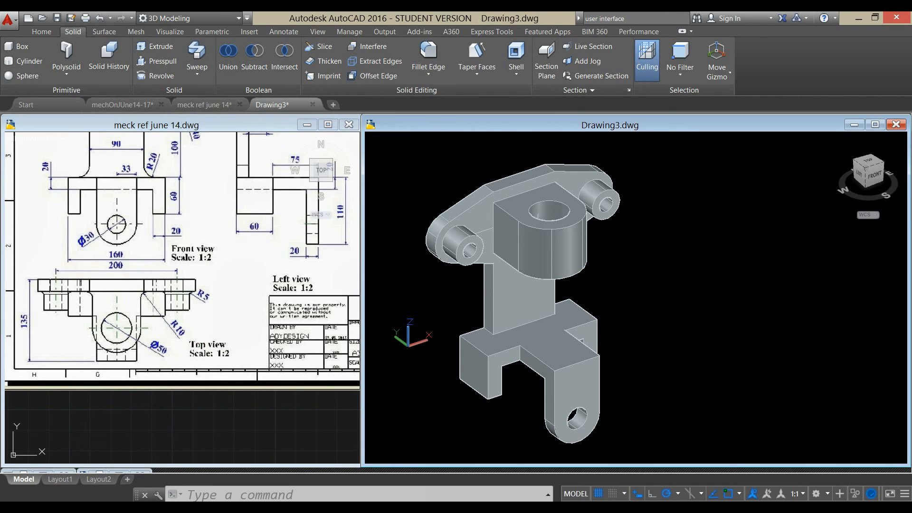
{"action": "left_click", "coordinate": [432, 74]}
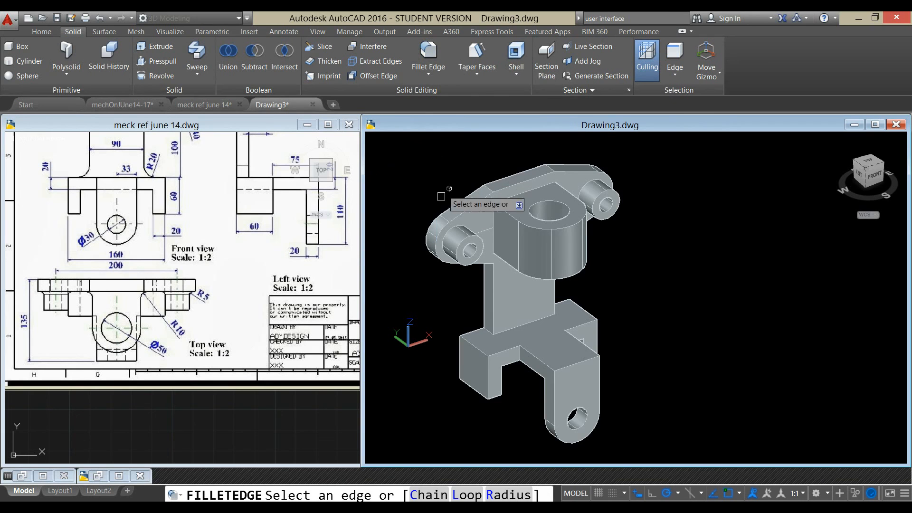
{"action": "left_click", "coordinate": [507, 495]}
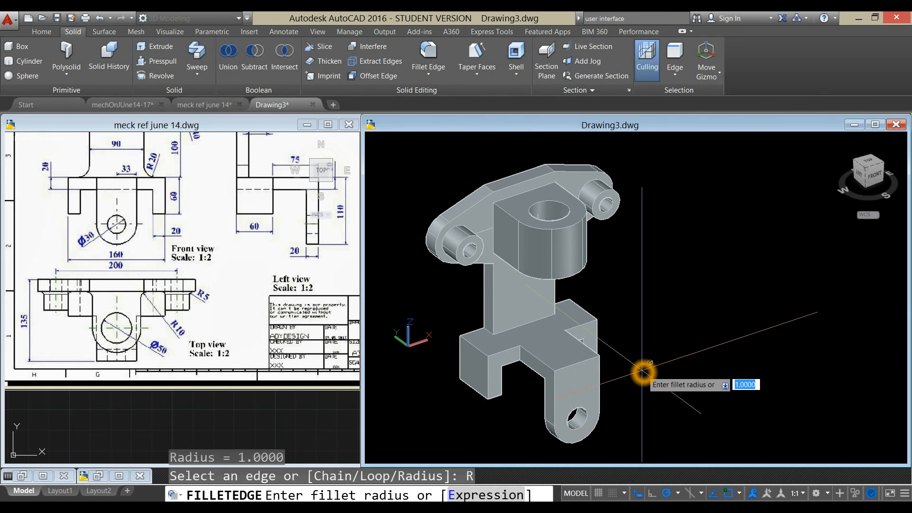
{"action": "type", "text": "10"}
{"action": "key", "text": "Return"}
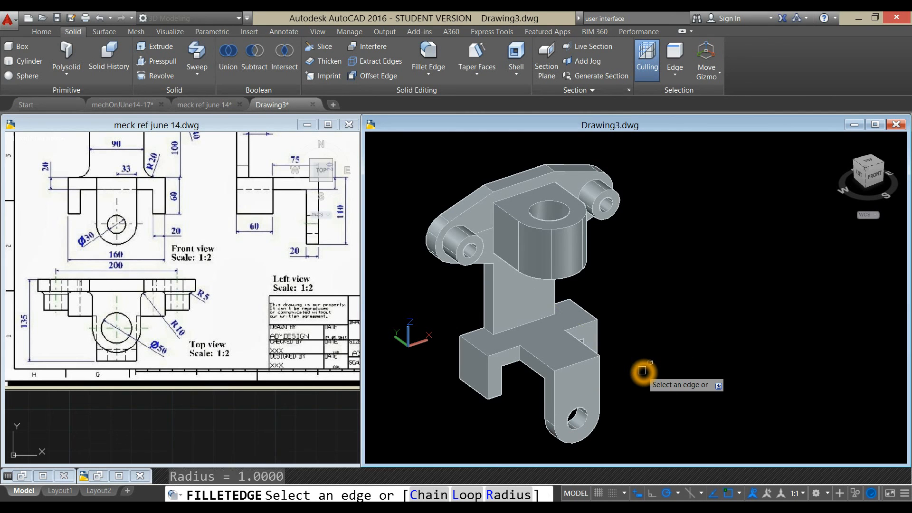
{"action": "left_click", "coordinate": [492, 219]}
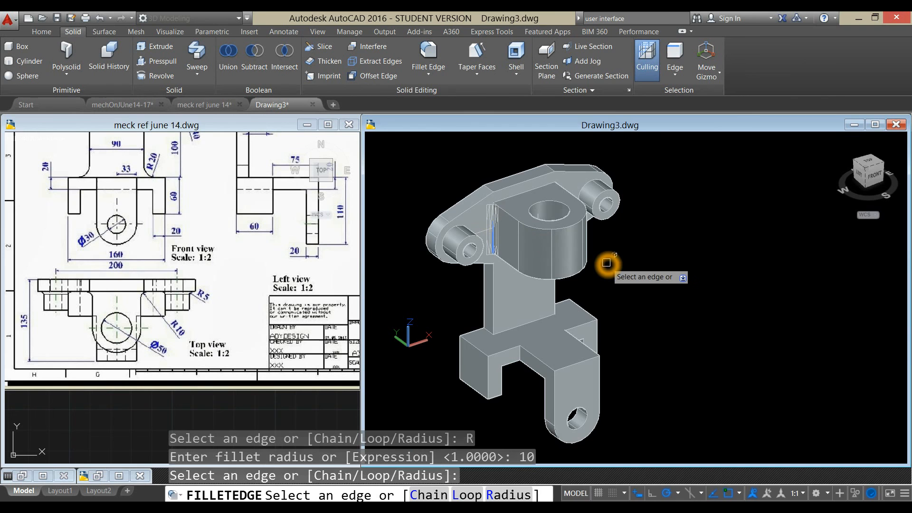
{"action": "middle_click_drag", "start_coordinate": [605, 267], "coordinate": [500, 266], "text": "shift"}
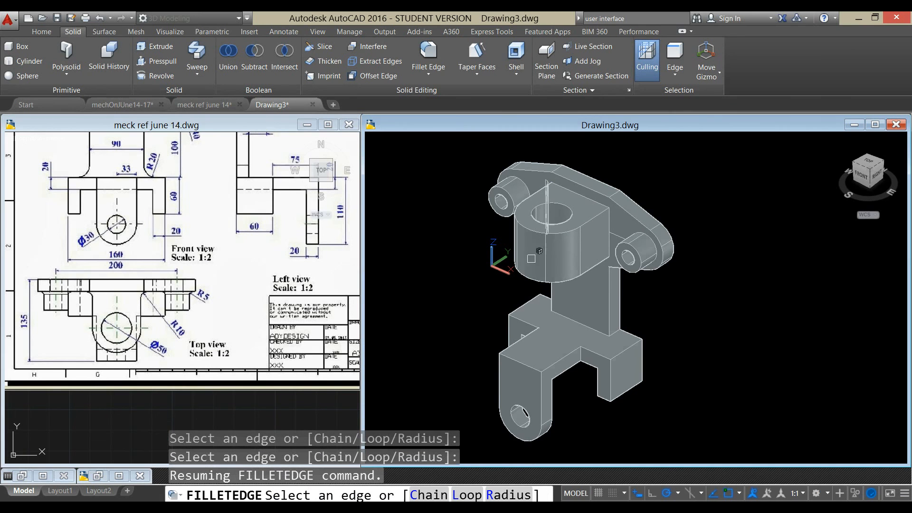
{"action": "left_click", "coordinate": [610, 228]}
{"action": "right_click", "coordinate": [663, 195]}
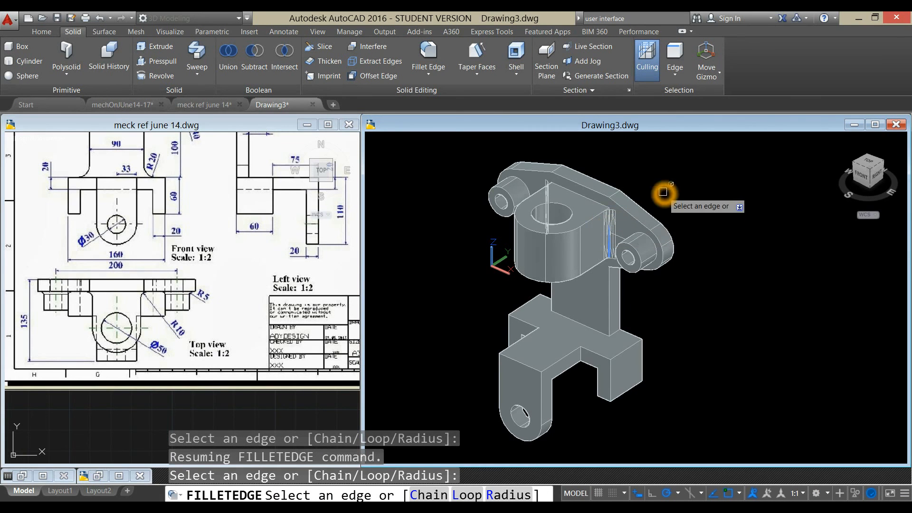
{"action": "left_click", "coordinate": [674, 201]}
{"action": "right_click", "coordinate": [699, 198]}
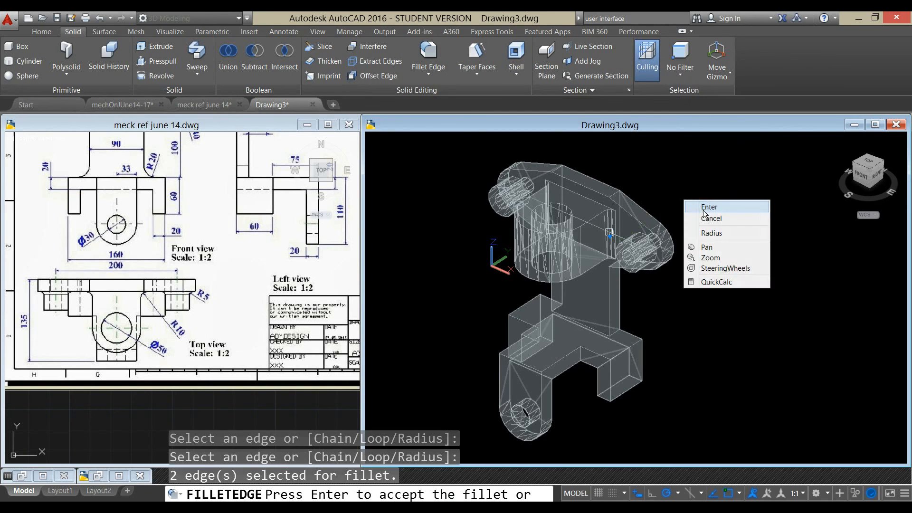
{"action": "left_click", "coordinate": [704, 204]}
Step: Fillet the circular base edges of both small cylindrical bosses on the back plate with a radius of 5
{"action": "middle_click_drag", "start_coordinate": [642, 292], "coordinate": [742, 283], "text": "shift"}
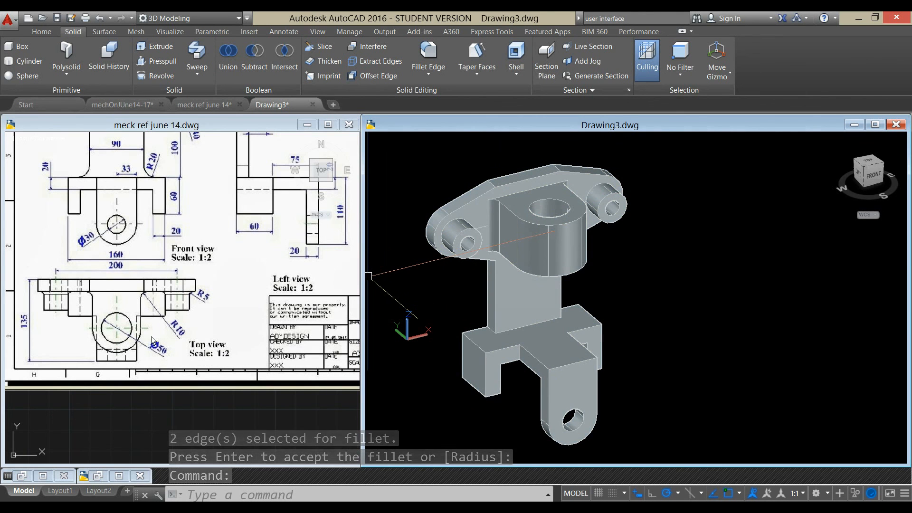
{"action": "scroll", "coordinate": [450, 224], "scroll_direction": "up", "scroll_amount": 4}
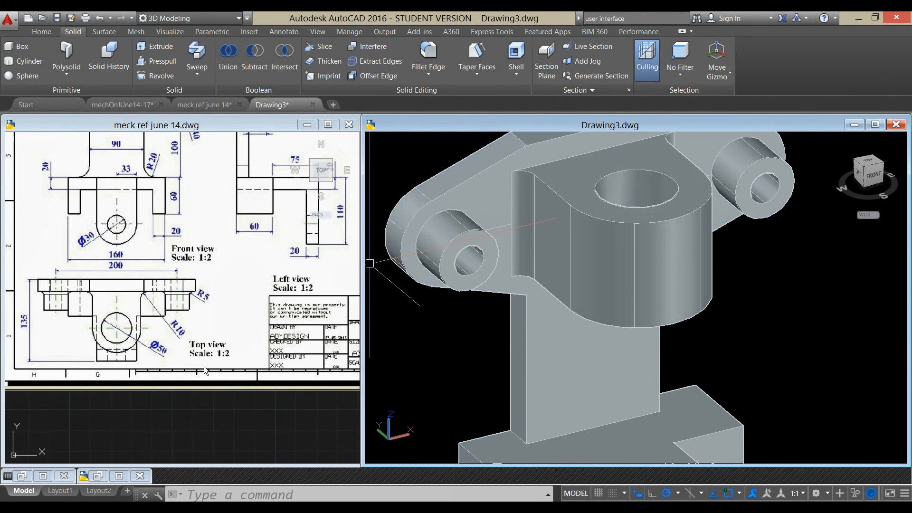
{"action": "left_click", "coordinate": [158, 356]}
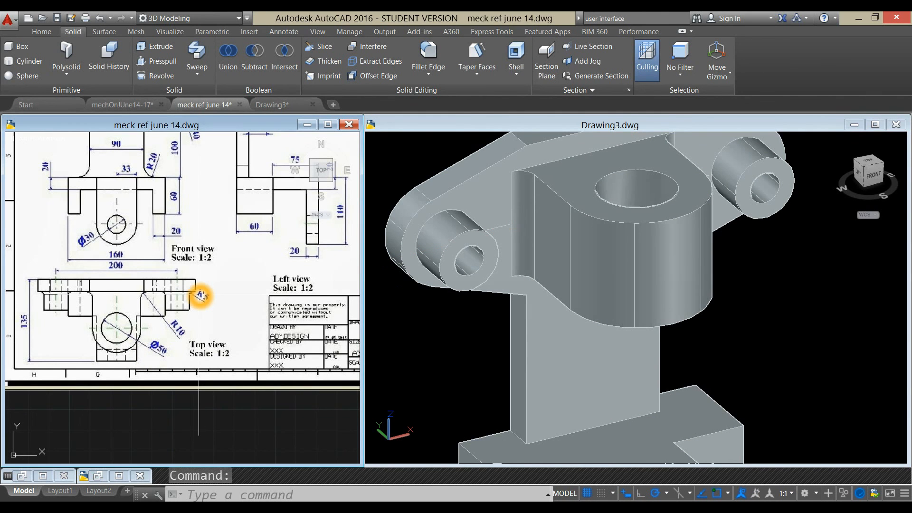
{"action": "left_click", "coordinate": [450, 314]}
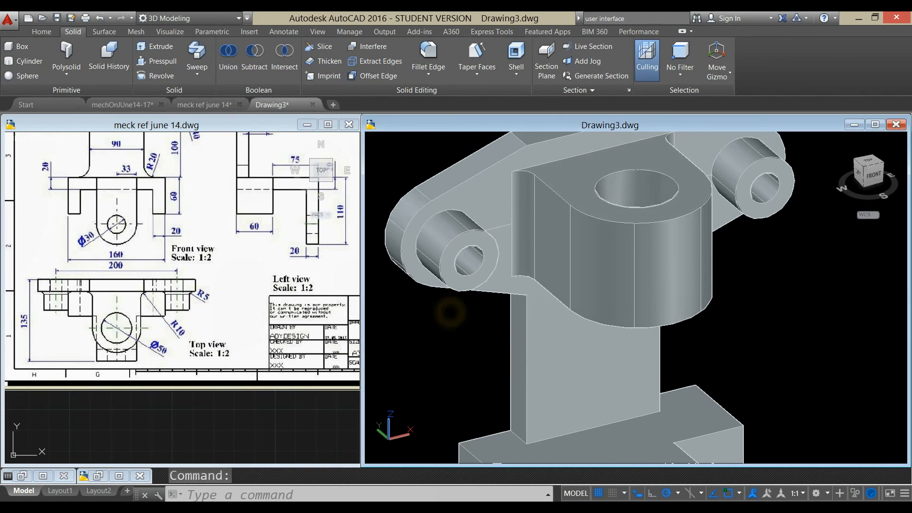
{"action": "left_click", "coordinate": [428, 56]}
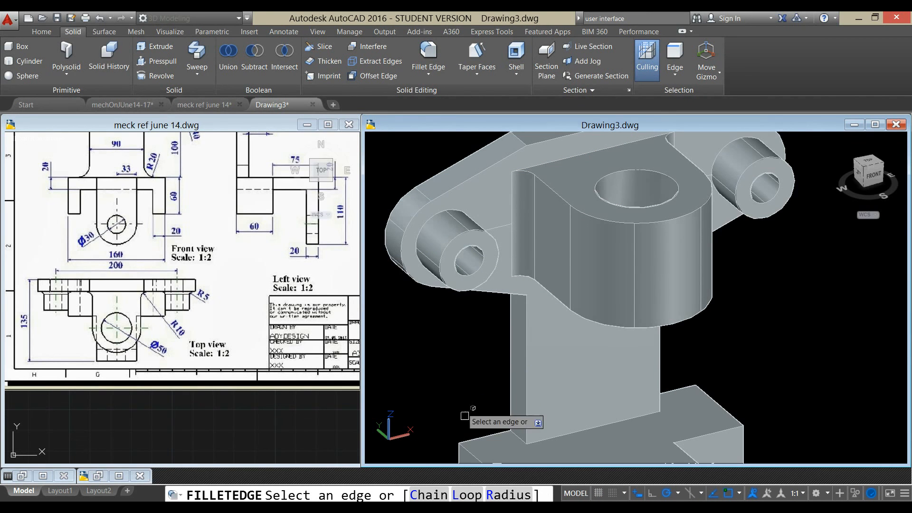
{"action": "left_click", "coordinate": [498, 496]}
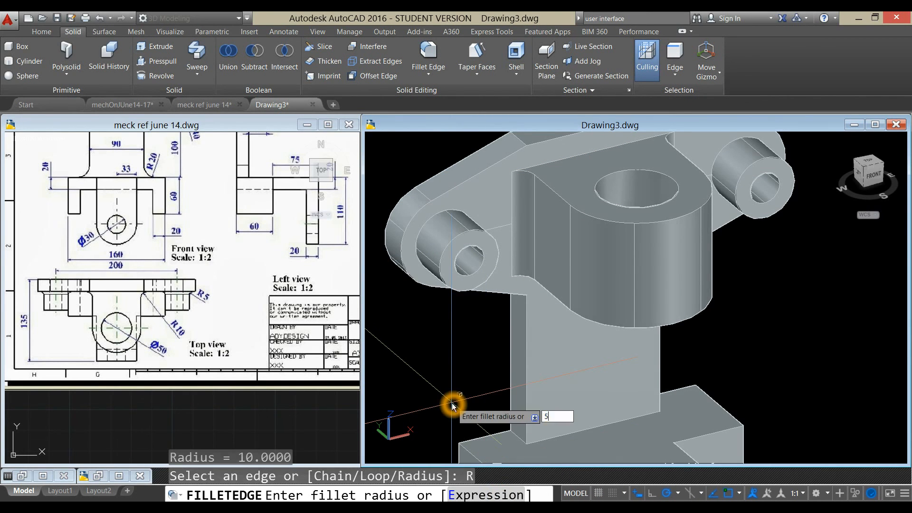
{"action": "type", "text": "5"}
{"action": "key", "text": "Return"}
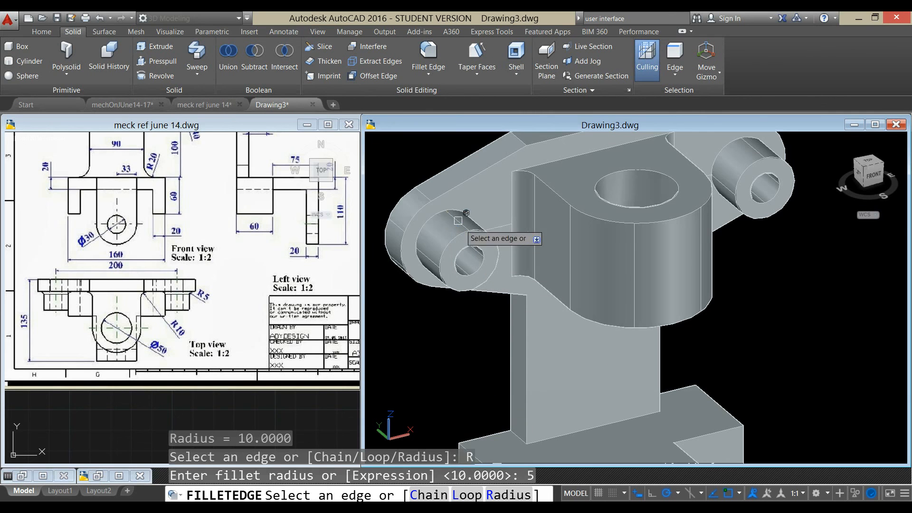
{"action": "left_click", "coordinate": [448, 213]}
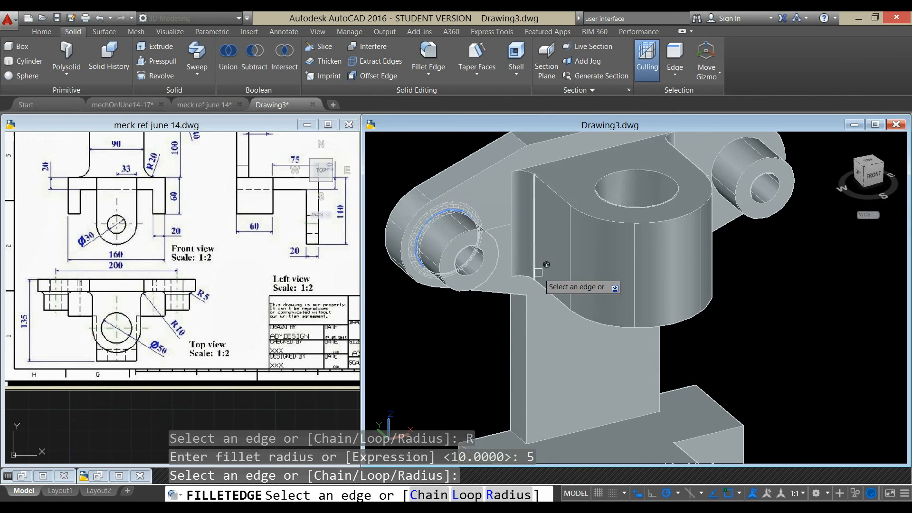
{"action": "scroll", "coordinate": [538, 272], "scroll_direction": "down", "scroll_amount": 4}
{"action": "scroll", "coordinate": [669, 197], "scroll_direction": "up", "scroll_amount": 3}
{"action": "left_click", "coordinate": [660, 191]}
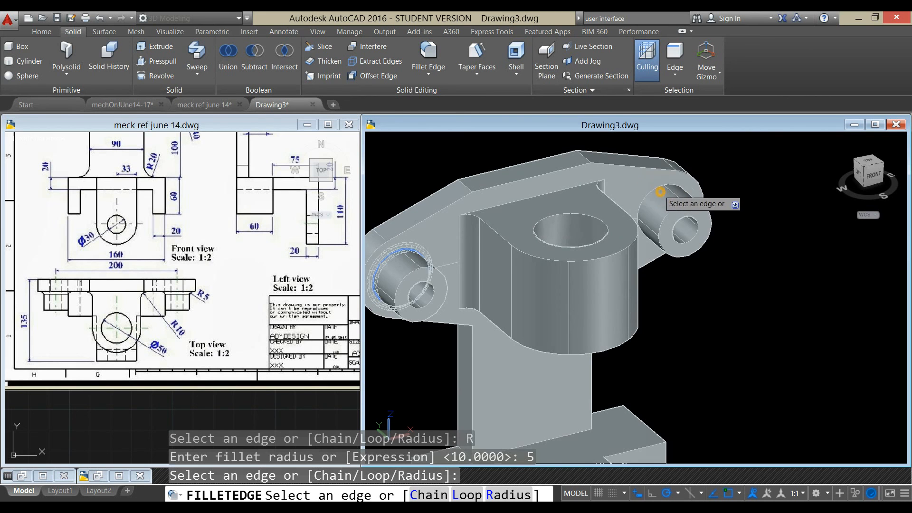
{"action": "right_click", "coordinate": [733, 204]}
{"action": "left_click", "coordinate": [755, 209]}
{"action": "right_click", "coordinate": [748, 208]}
{"action": "left_click", "coordinate": [761, 211]}
Step: Examine the front view of the reference drawing for the fillet radii along the back plate's narrow vertical section
{"action": "scroll", "coordinate": [730, 259], "scroll_direction": "down", "scroll_amount": 4}
{"action": "mouse_move", "coordinate": [714, 265]}
{"action": "middle_mouse_down", "text": "shift"}
{"action": "mouse_move", "coordinate": [669, 252]}
{"action": "mouse_move", "coordinate": [712, 258]}
{"action": "middle_mouse_up", "text": "shift"}
{"action": "left_click", "coordinate": [268, 239]}
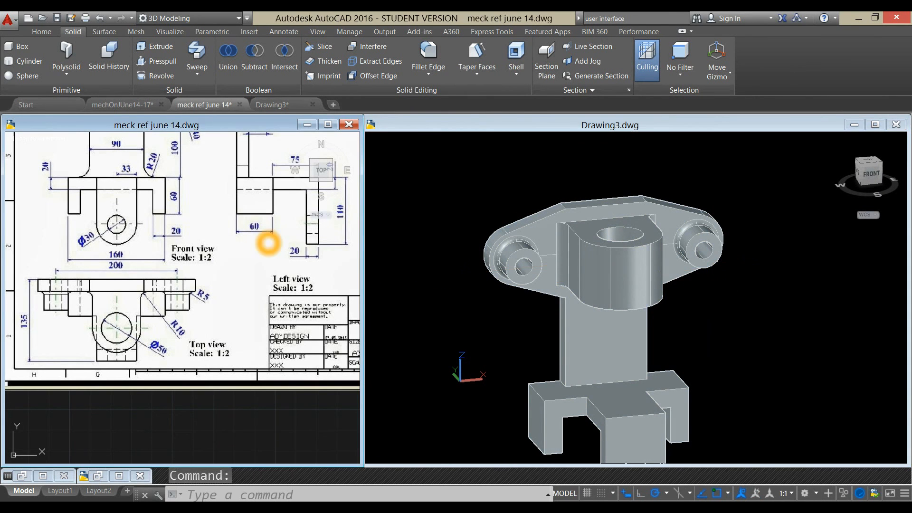
{"action": "scroll", "coordinate": [238, 286], "scroll_direction": "down", "scroll_amount": 2}
{"action": "middle_click_drag", "start_coordinate": [236, 294], "coordinate": [163, 306]}
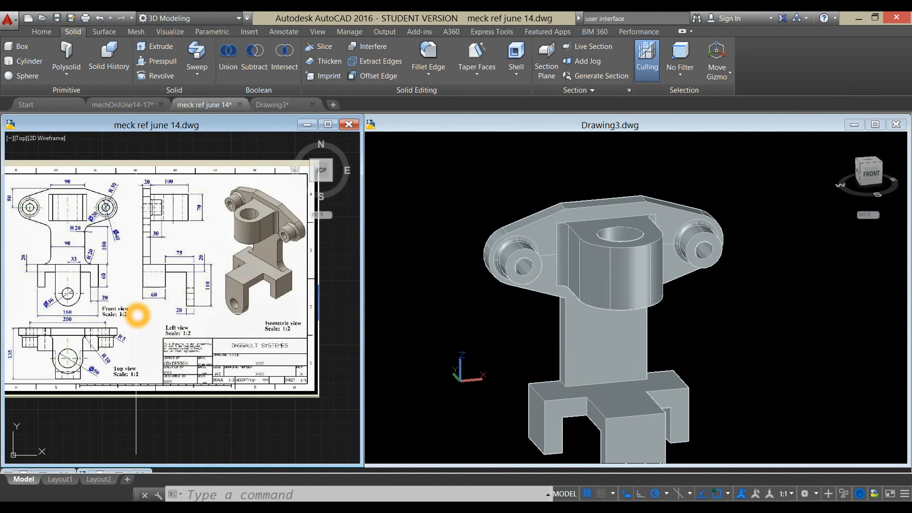
{"action": "middle_click_drag", "start_coordinate": [136, 311], "coordinate": [147, 310]}
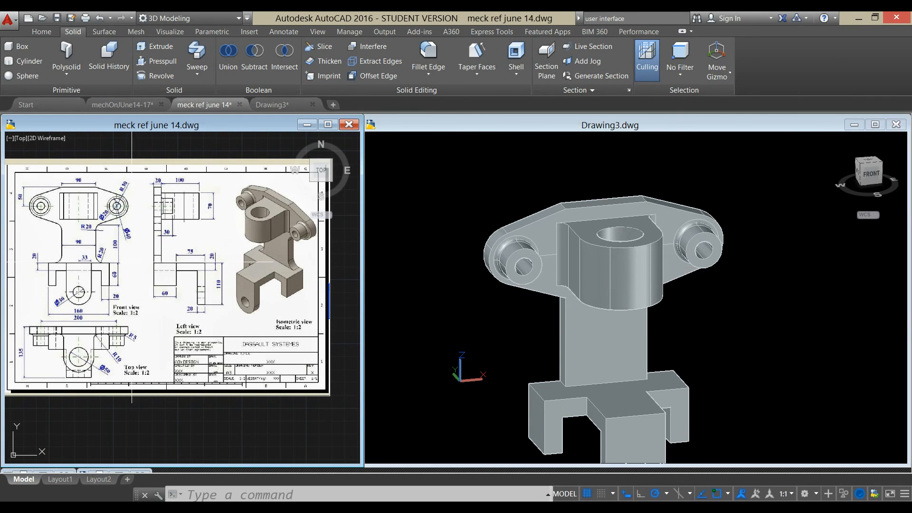
{"action": "scroll", "coordinate": [98, 255], "scroll_direction": "up", "scroll_amount": 5}
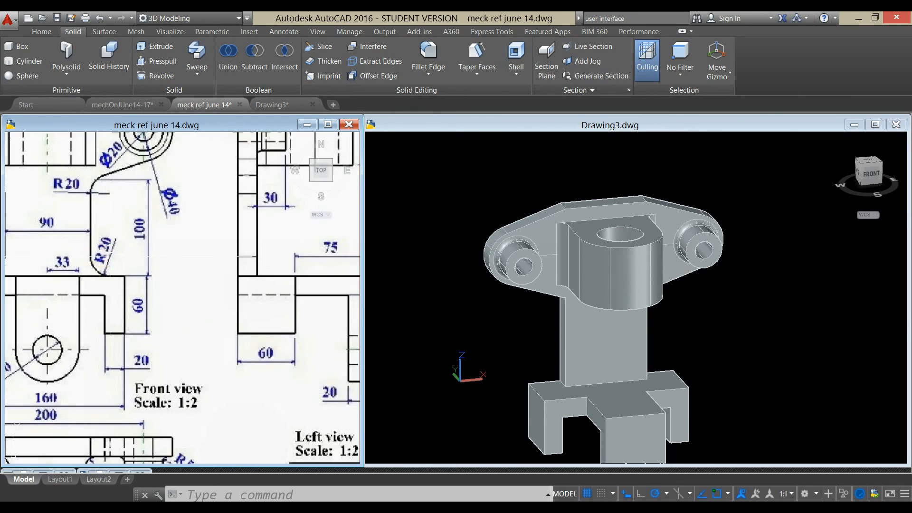
{"action": "scroll", "coordinate": [137, 265], "scroll_direction": "down", "scroll_amount": 2}
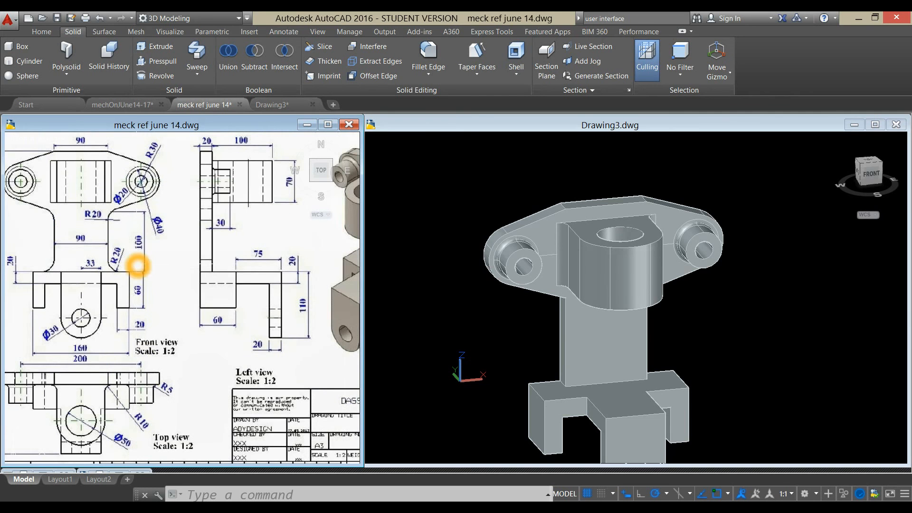
Step: Fillet the two edges where the sides of the vertical plate meet the top of the base block with a radius of 20
{"action": "left_click", "coordinate": [500, 343]}
{"action": "left_click", "coordinate": [428, 56]}
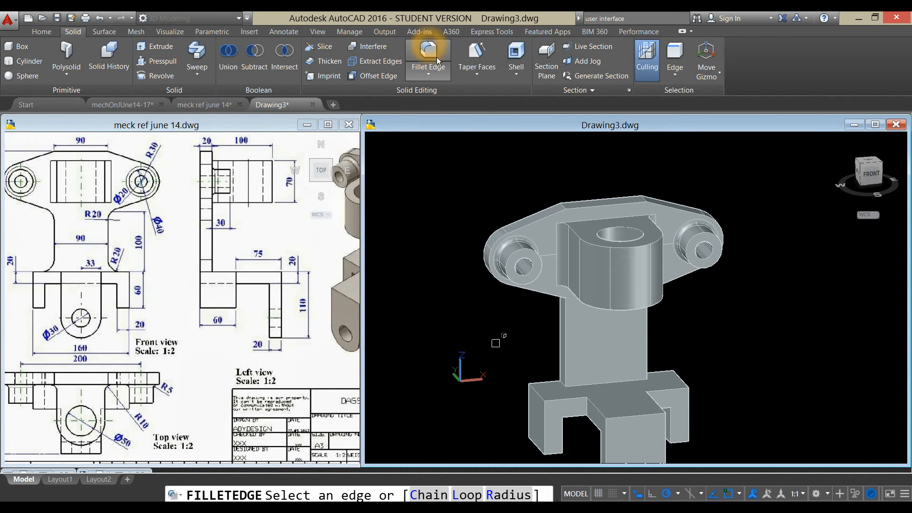
{"action": "left_click", "coordinate": [500, 496]}
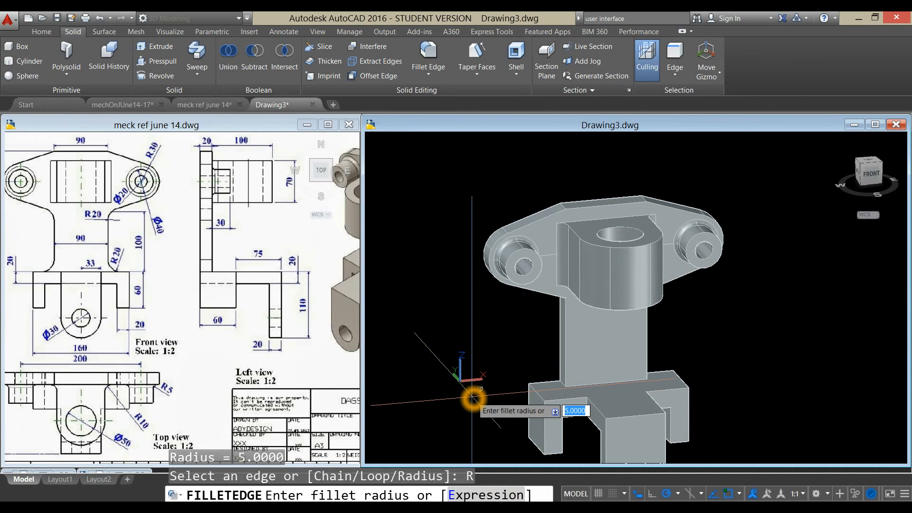
{"action": "right_click", "coordinate": [474, 401]}
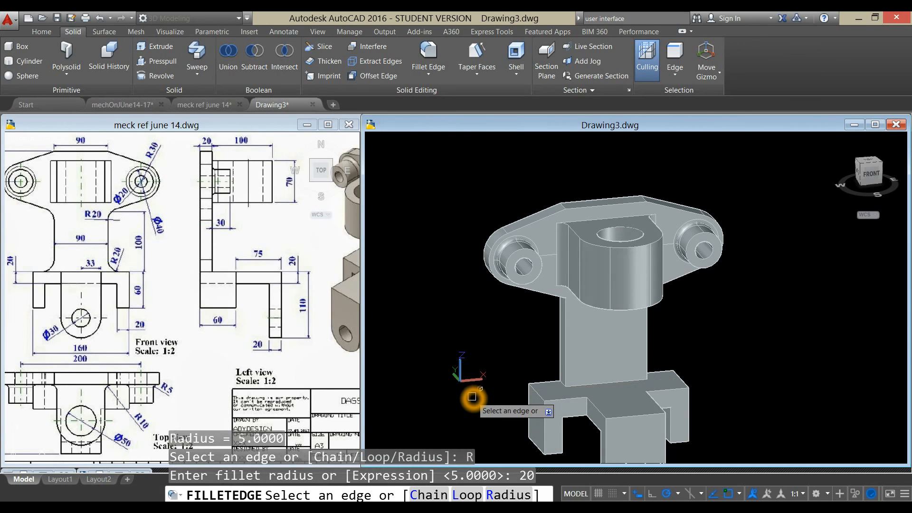
{"action": "scroll", "coordinate": [564, 379], "scroll_direction": "up", "scroll_amount": 3}
{"action": "left_click", "coordinate": [553, 383]}
{"action": "middle_click_drag", "start_coordinate": [557, 383], "coordinate": [564, 397], "text": "shift"}
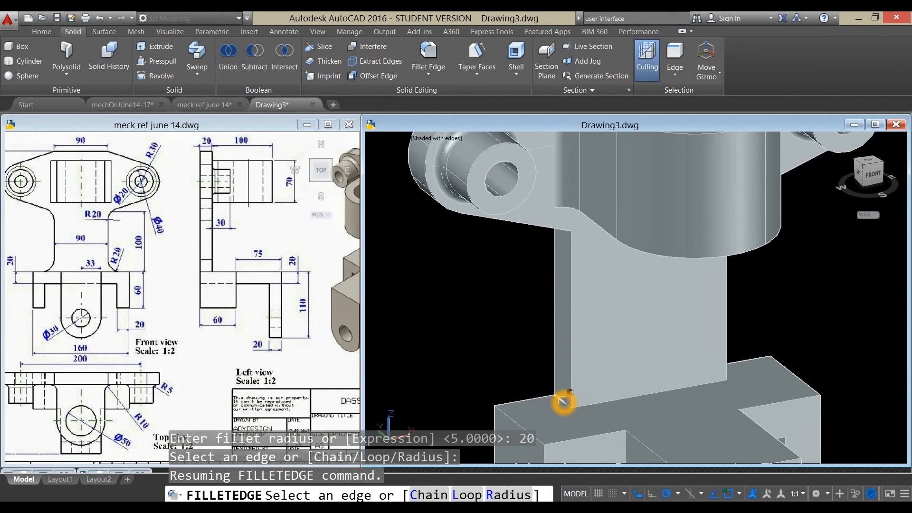
{"action": "left_click", "coordinate": [563, 402]}
{"action": "scroll", "coordinate": [563, 402], "scroll_direction": "down", "scroll_amount": 5}
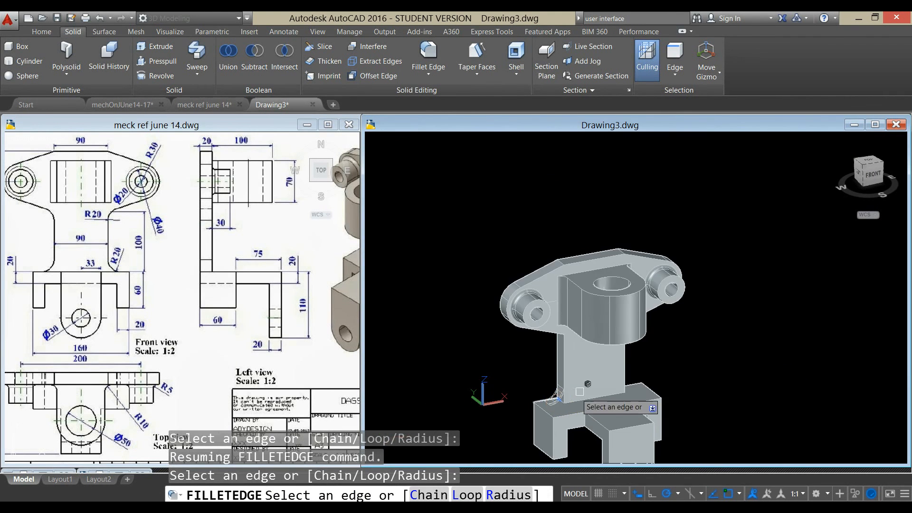
{"action": "middle_click_drag", "start_coordinate": [665, 362], "coordinate": [533, 354], "text": "shift"}
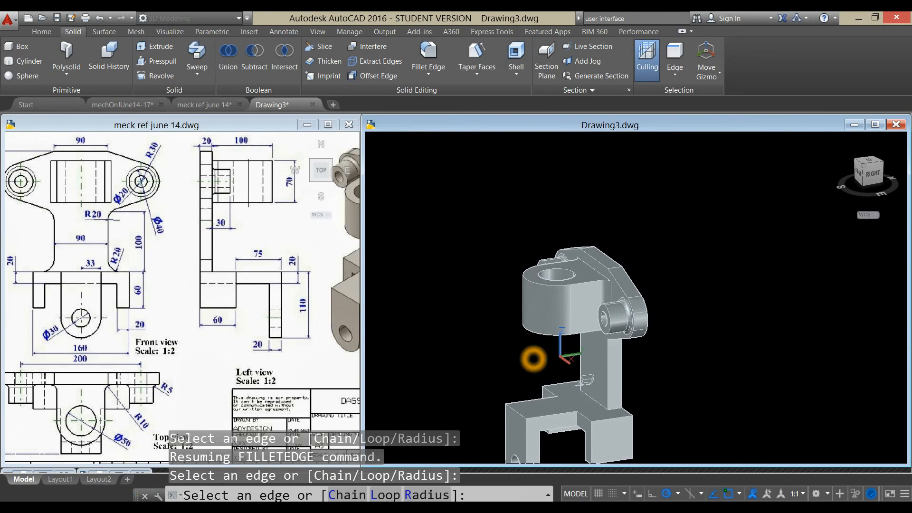
{"action": "left_click", "coordinate": [616, 411]}
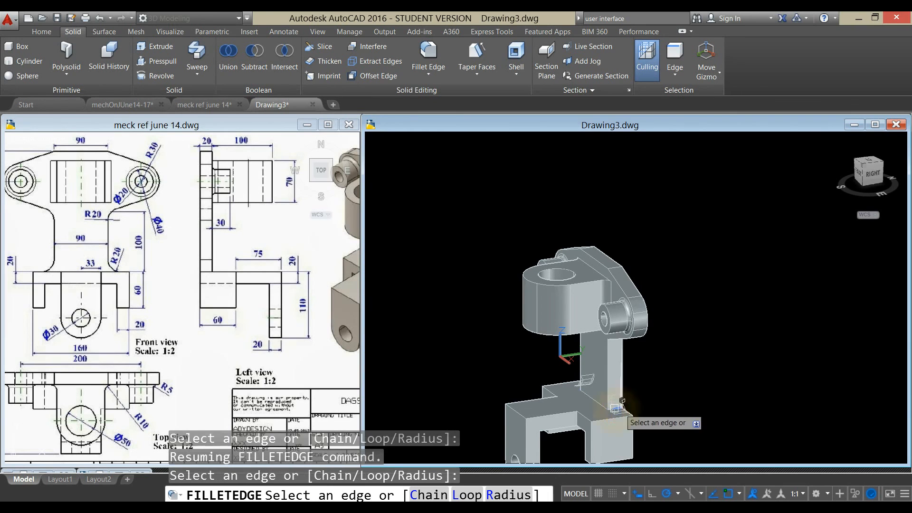
{"action": "right_click", "coordinate": [647, 356]}
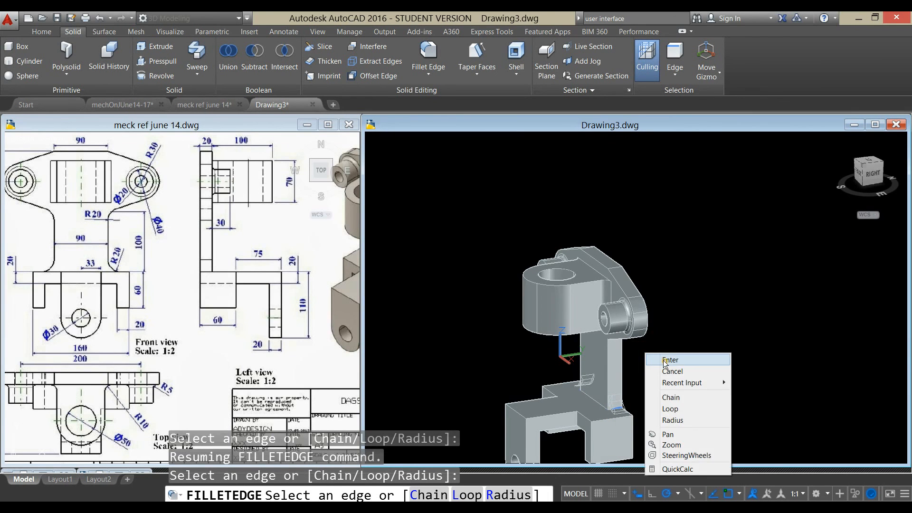
{"action": "left_click", "coordinate": [664, 362]}
{"action": "right_click", "coordinate": [662, 362]}
{"action": "left_click", "coordinate": [679, 366]}
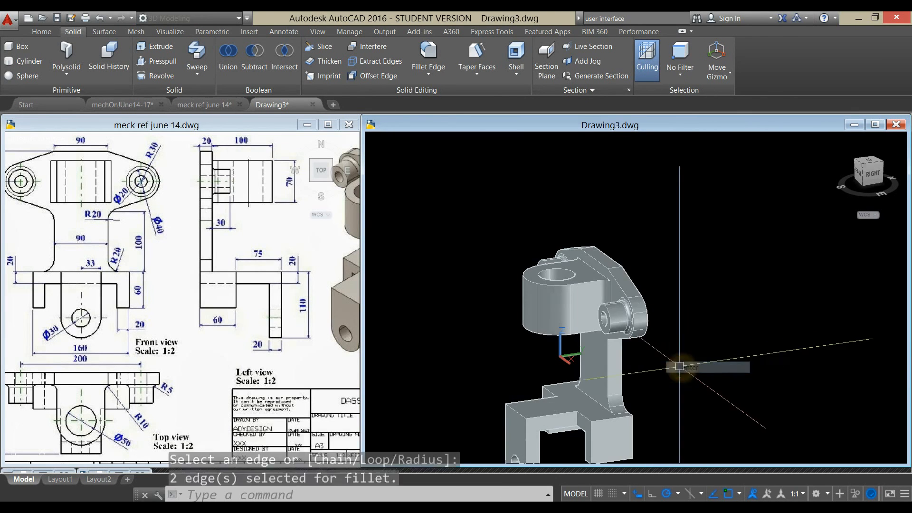
{"action": "middle_click_drag", "start_coordinate": [657, 369], "coordinate": [777, 381], "text": "shift"}
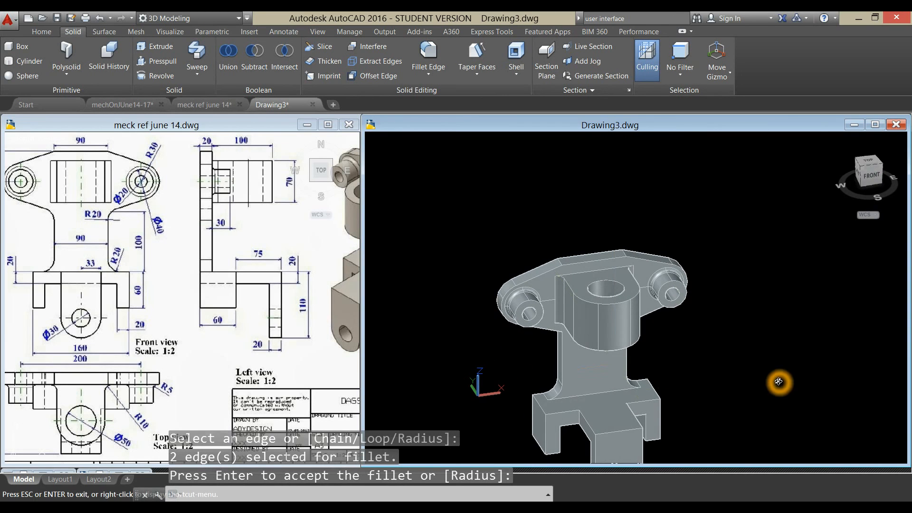
{"action": "key", "text": "Return"}
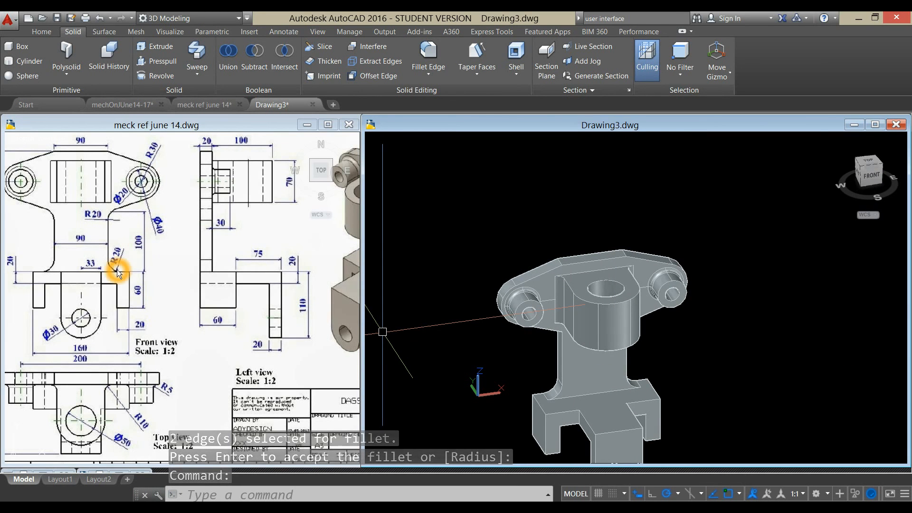
Step: Examine the full reference drawing sheet, including its isometric view, for the remaining fillets
{"action": "left_click", "coordinate": [294, 345]}
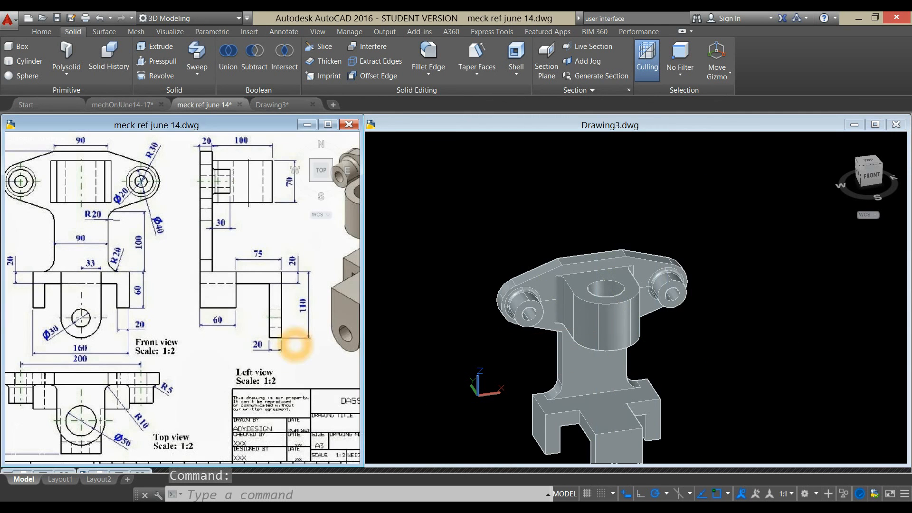
{"action": "mouse_move", "coordinate": [295, 344]}
{"action": "middle_mouse_down"}
{"action": "mouse_move", "coordinate": [177, 373]}
{"action": "mouse_move", "coordinate": [229, 340]}
{"action": "middle_mouse_up"}
{"action": "scroll", "coordinate": [194, 367], "scroll_direction": "down", "scroll_amount": 2}
{"action": "scroll", "coordinate": [199, 360], "scroll_direction": "up", "scroll_amount": 2}
{"action": "scroll", "coordinate": [186, 360], "scroll_direction": "down", "scroll_amount": 2}
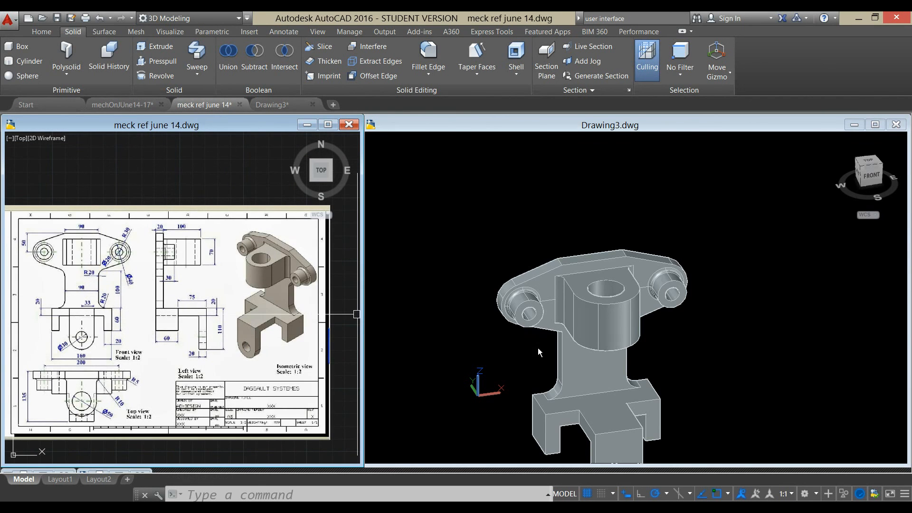
{"action": "left_click", "coordinate": [428, 55]}
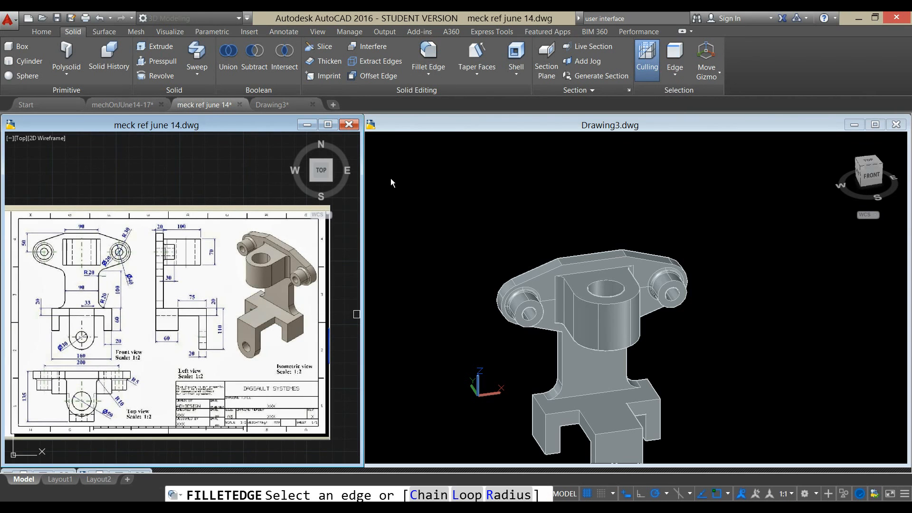
{"action": "key", "text": "Escape"}
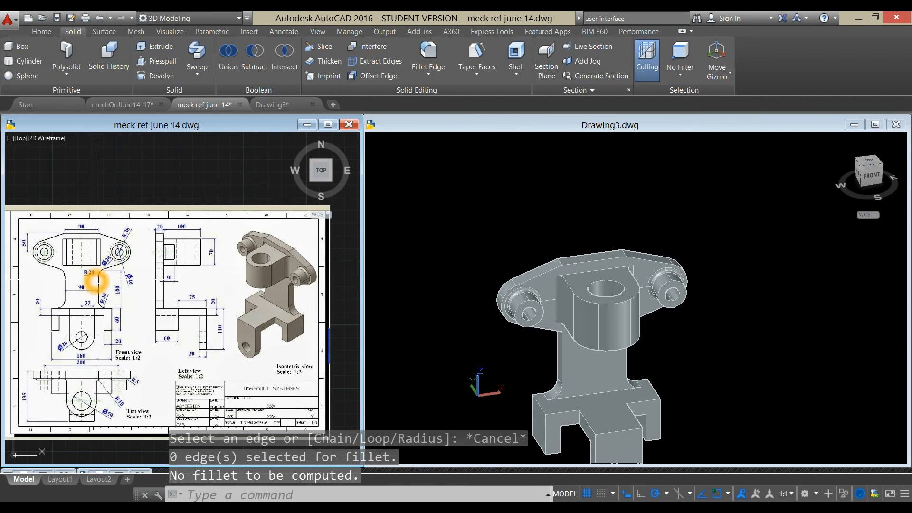
{"action": "scroll", "coordinate": [100, 274], "scroll_direction": "up", "scroll_amount": 3}
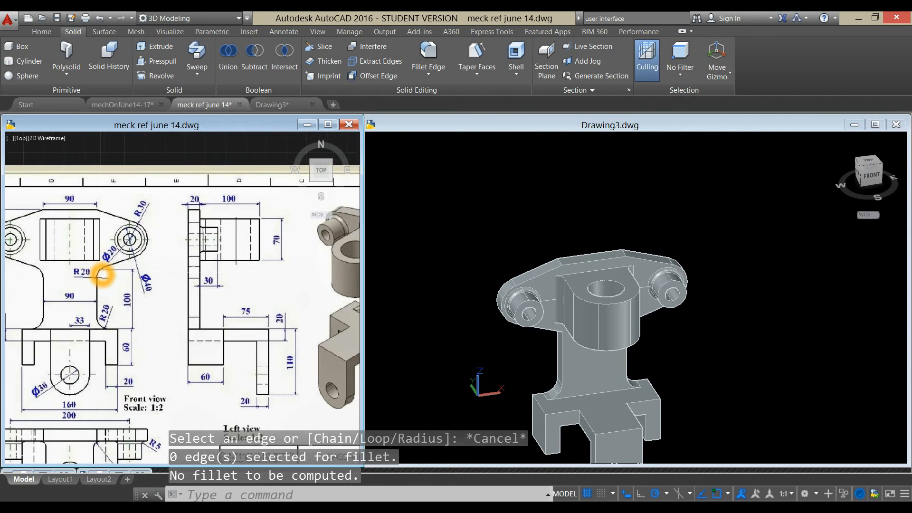
{"action": "left_click", "coordinate": [428, 55]}
{"action": "left_click", "coordinate": [518, 495]}
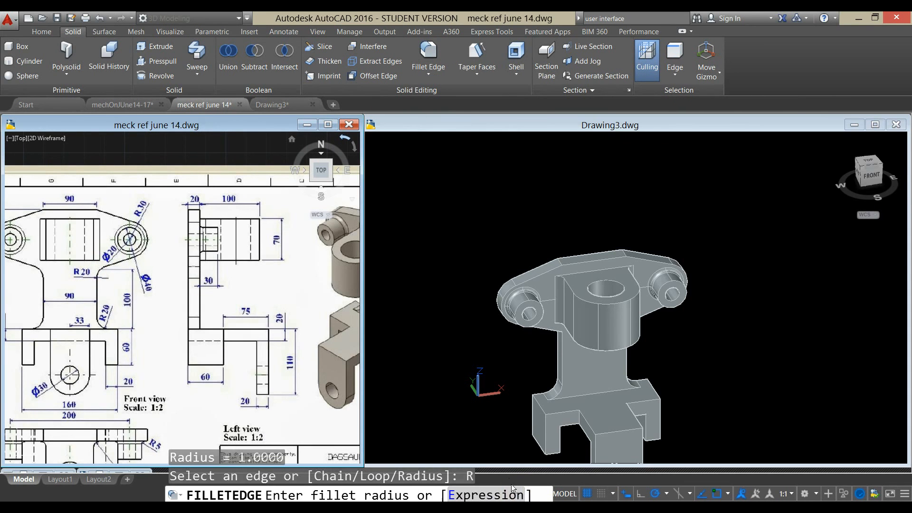
{"action": "left_click", "coordinate": [455, 359]}
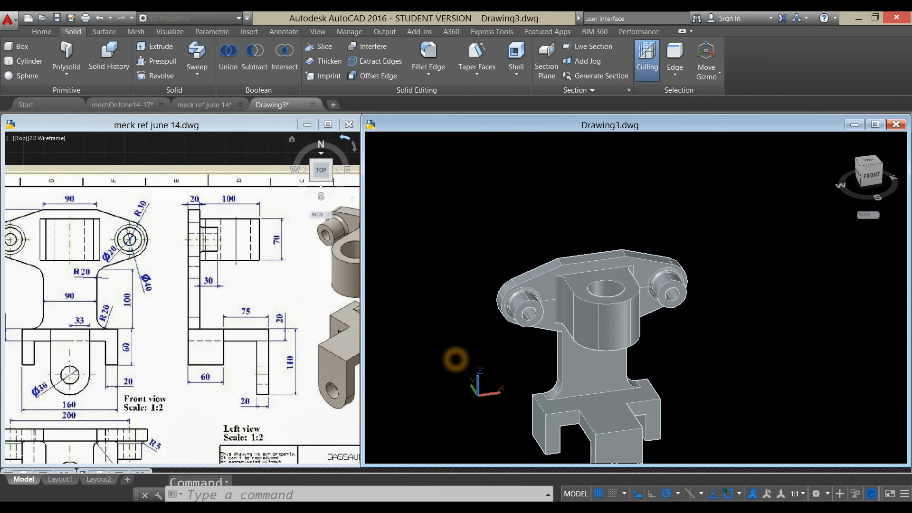
Step: Fillet the two edges where the narrow vertical section meets the wide head of the back plate with a radius of 20
{"action": "left_click", "coordinate": [429, 58]}
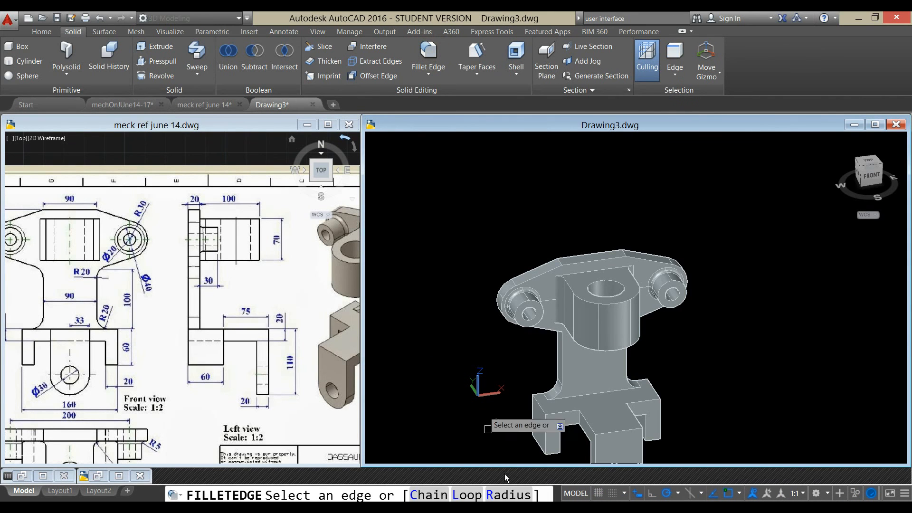
{"action": "left_click", "coordinate": [517, 495]}
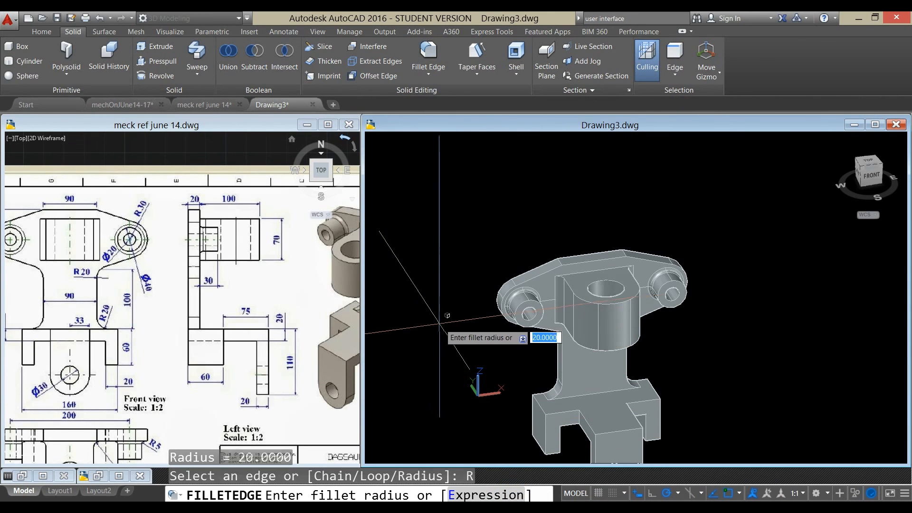
{"action": "key", "text": "Return"}
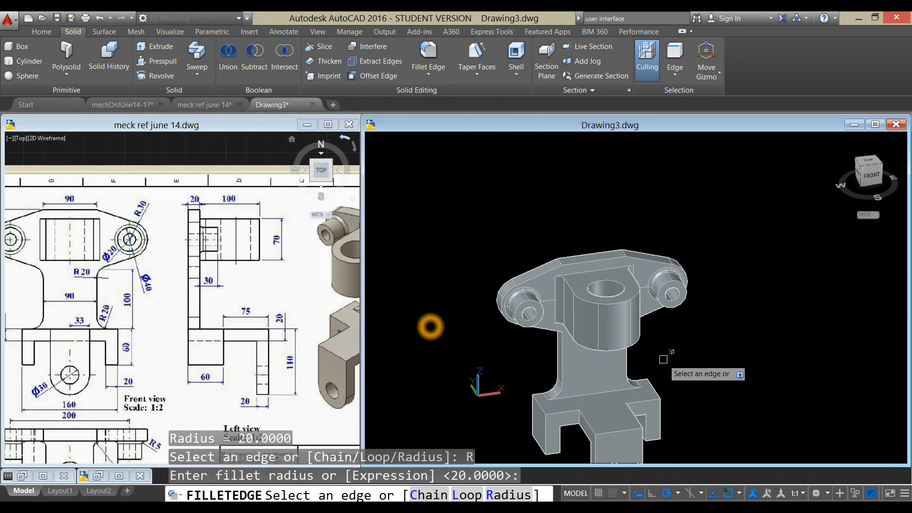
{"action": "middle_click_drag", "start_coordinate": [560, 366], "coordinate": [588, 315], "text": "shift"}
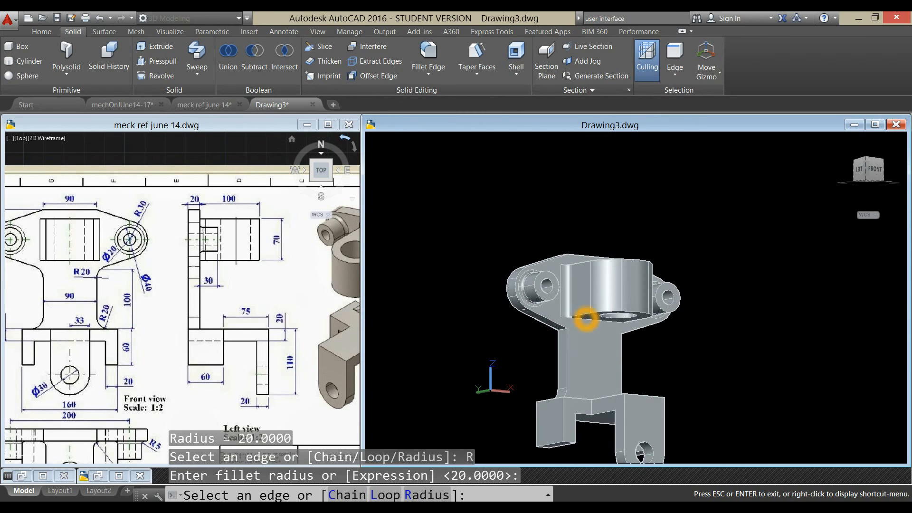
{"action": "scroll", "coordinate": [563, 331], "scroll_direction": "up", "scroll_amount": 5}
{"action": "left_click", "coordinate": [562, 331]}
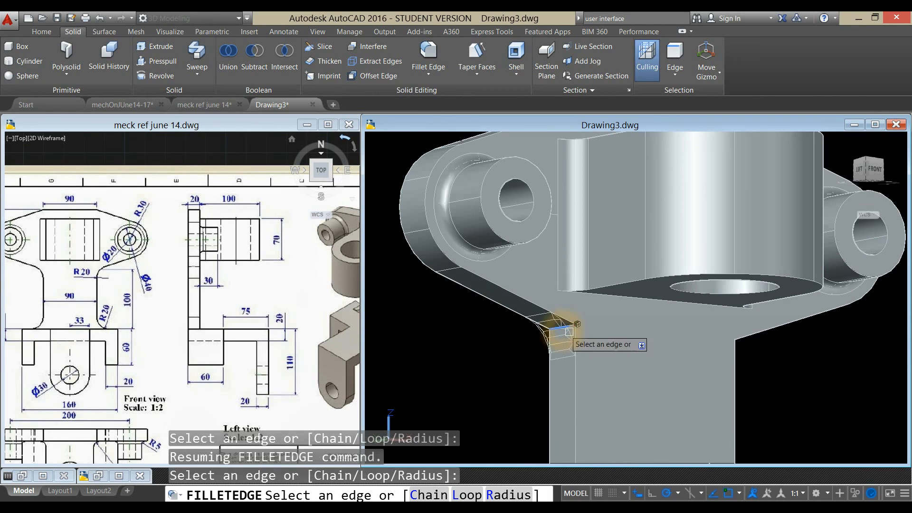
{"action": "middle_click_drag", "start_coordinate": [714, 369], "coordinate": [558, 368], "text": "shift"}
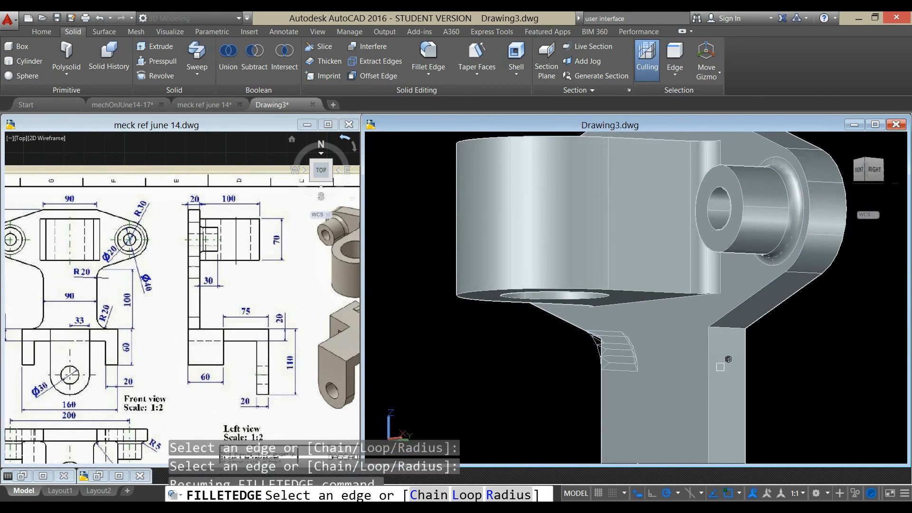
{"action": "left_click", "coordinate": [729, 328]}
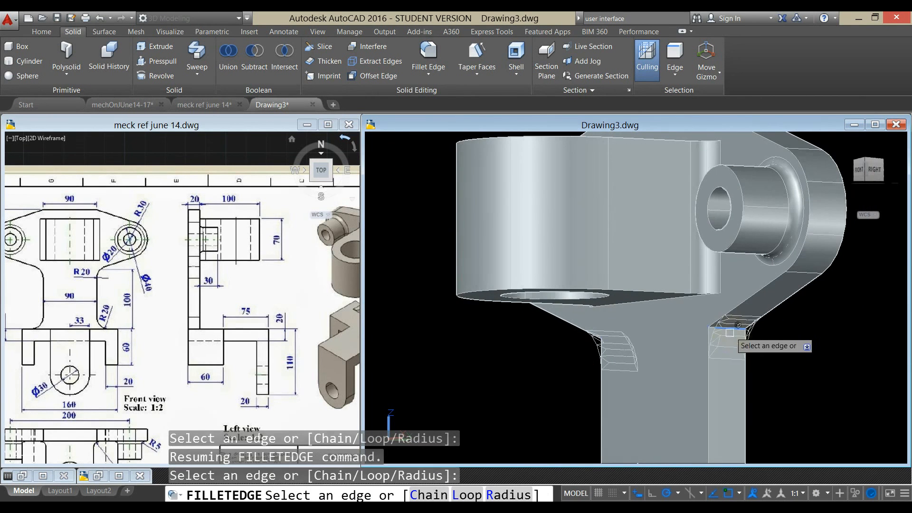
{"action": "right_click", "coordinate": [502, 372]}
{"action": "left_click", "coordinate": [522, 376]}
{"action": "right_click", "coordinate": [523, 361]}
{"action": "left_click", "coordinate": [545, 365]}
Step: Set the visual style of the bracket model's view to Realistic
{"action": "scroll", "coordinate": [544, 366], "scroll_direction": "down", "scroll_amount": 4}
{"action": "mouse_move", "coordinate": [544, 366]}
{"action": "middle_mouse_down", "text": "shift"}
{"action": "mouse_move", "coordinate": [668, 375]}
{"action": "mouse_move", "coordinate": [670, 383]}
{"action": "middle_mouse_up", "text": "shift"}
{"action": "left_click", "coordinate": [291, 346]}
{"action": "scroll", "coordinate": [193, 351], "scroll_direction": "down", "scroll_amount": 5}
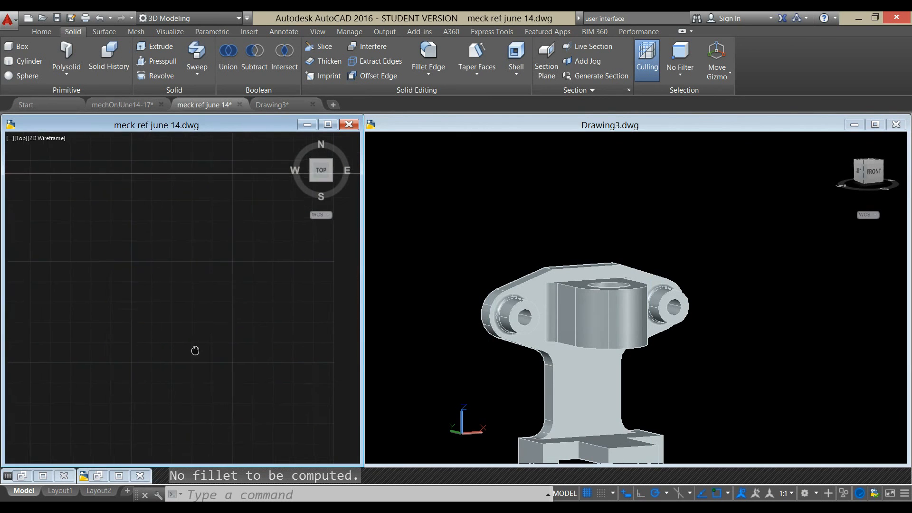
{"action": "left_click", "coordinate": [454, 365]}
{"action": "middle_click_drag", "start_coordinate": [453, 366], "coordinate": [445, 286]}
{"action": "middle_click_drag", "start_coordinate": [493, 303], "coordinate": [497, 332], "text": "shift"}
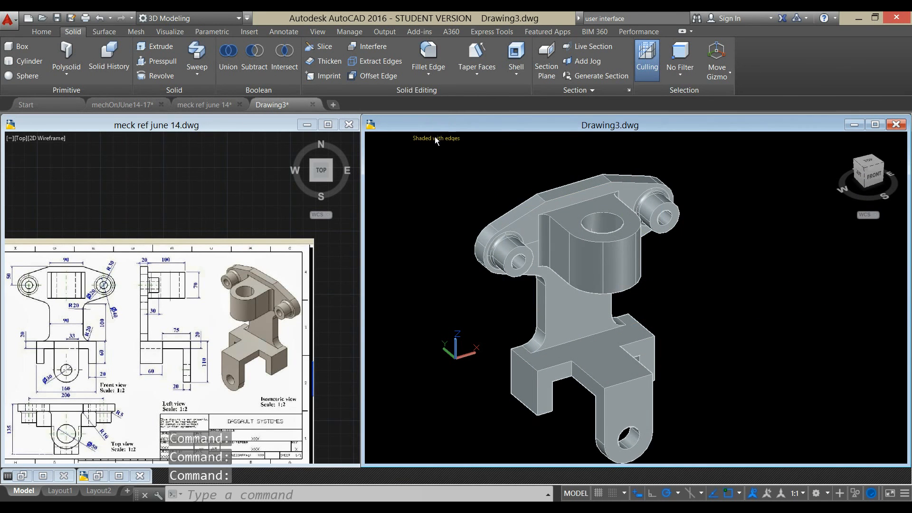
{"action": "left_click", "coordinate": [438, 138]}
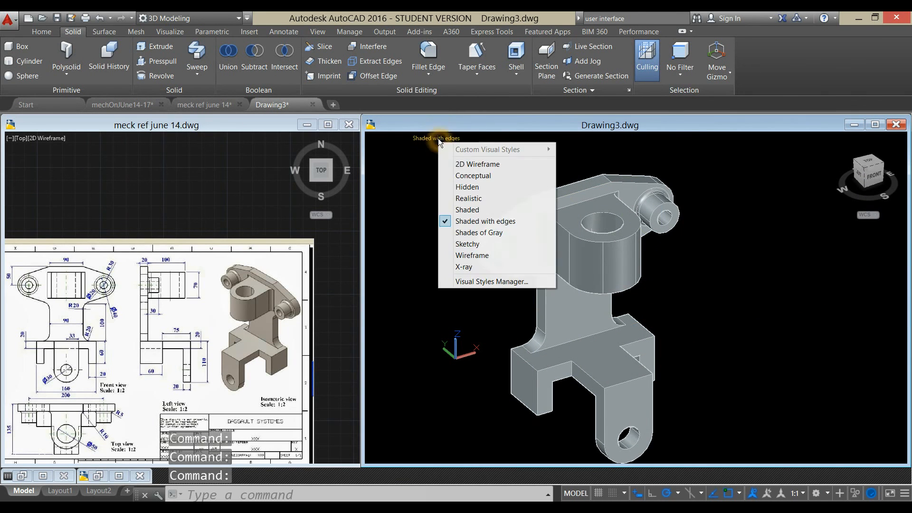
{"action": "left_click", "coordinate": [470, 198]}
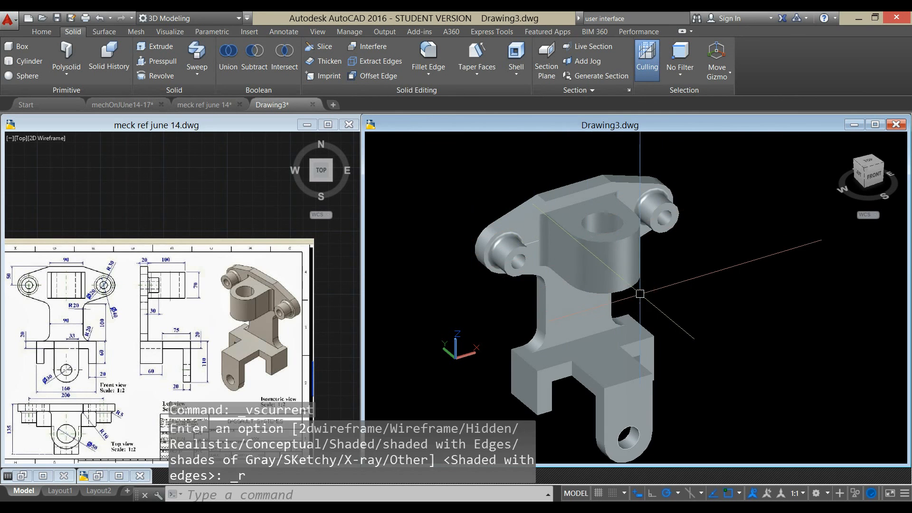
Step: Fillet the back plate's front outline edges, selected as chains, and its front joint with the base block with a radius of 1
{"action": "left_click", "coordinate": [427, 53]}
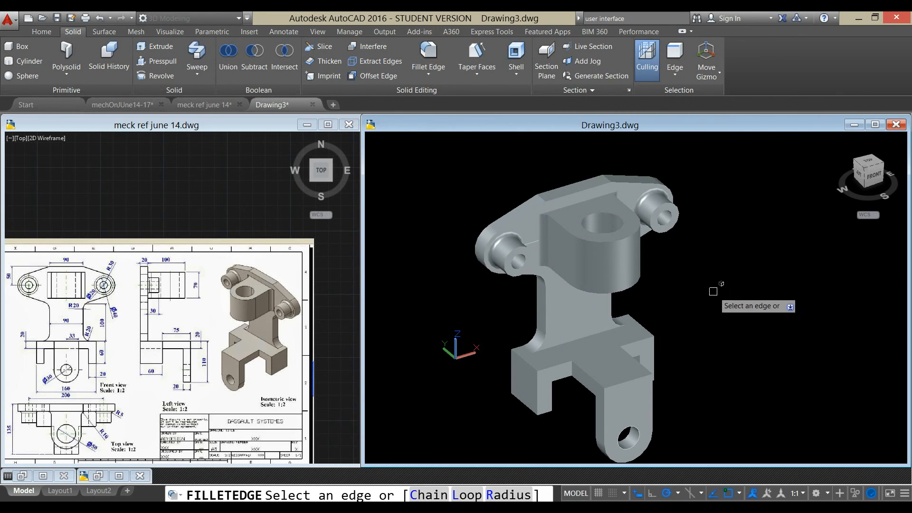
{"action": "left_click", "coordinate": [509, 495]}
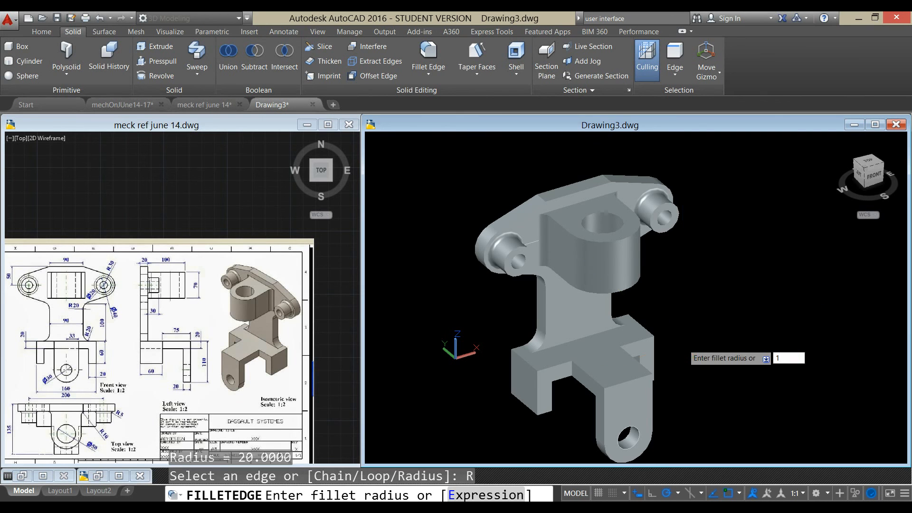
{"action": "key", "text": "Return"}
{"action": "scroll", "coordinate": [505, 219], "scroll_direction": "up", "scroll_amount": 4}
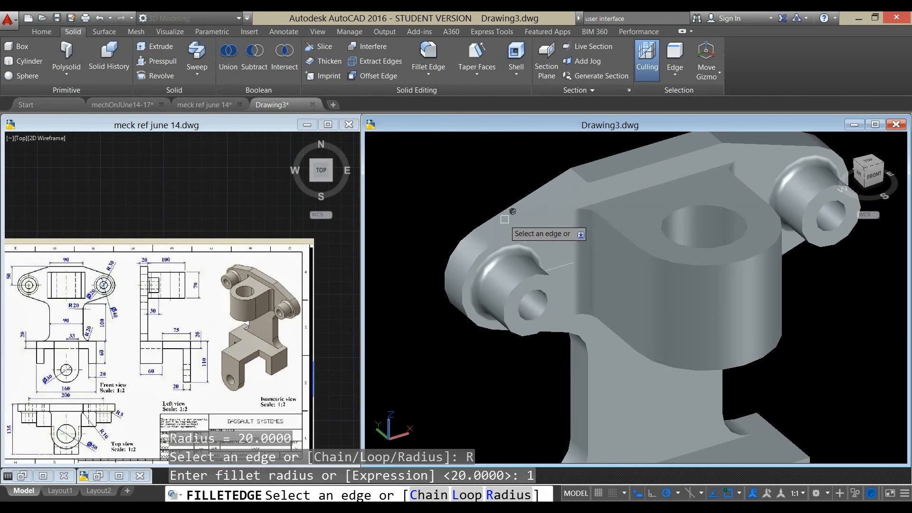
{"action": "left_click", "coordinate": [429, 495]}
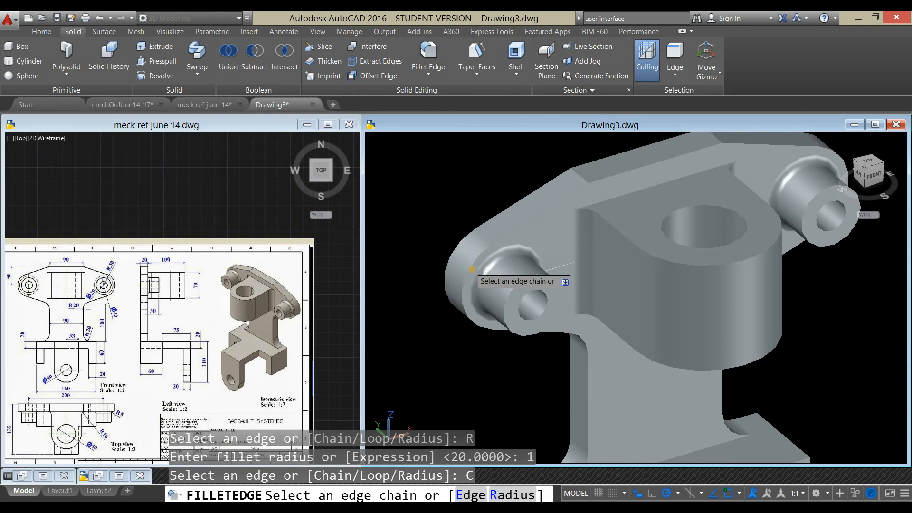
{"action": "left_click", "coordinate": [470, 267]}
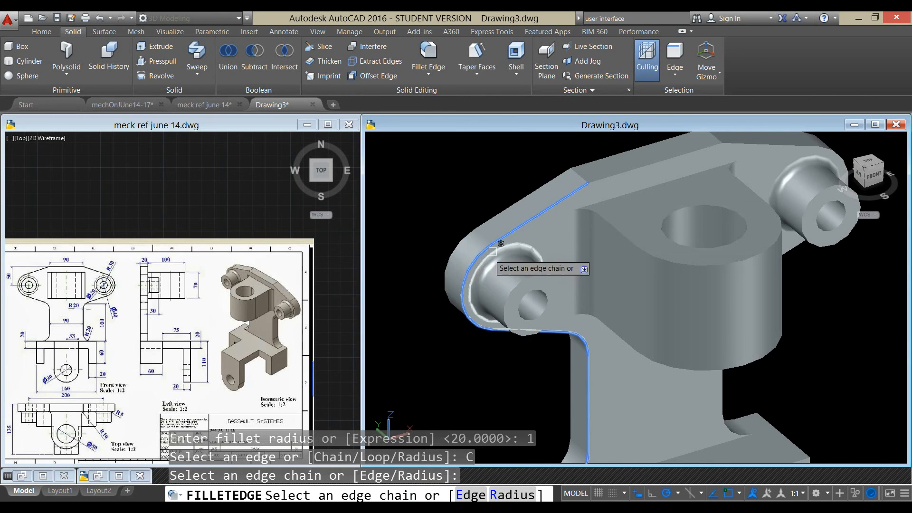
{"action": "left_click", "coordinate": [622, 175]}
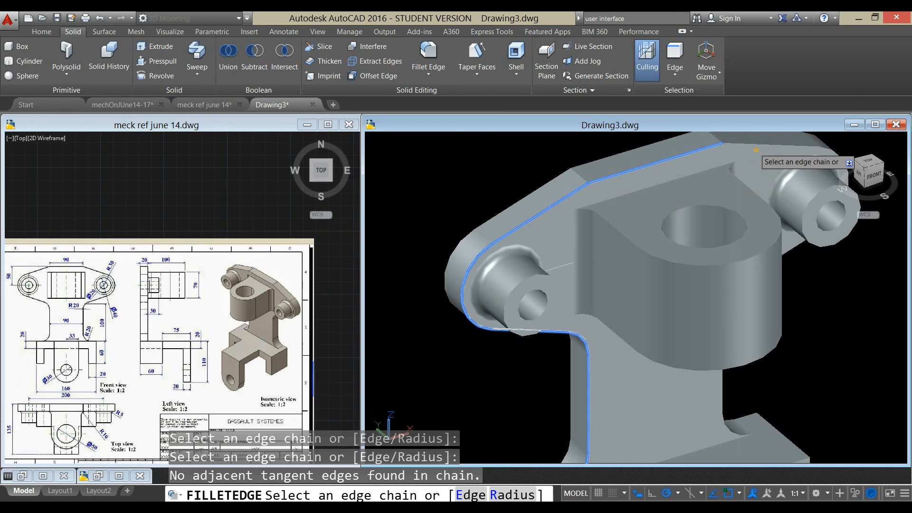
{"action": "middle_click_drag", "start_coordinate": [641, 330], "coordinate": [605, 196]}
{"action": "scroll", "coordinate": [591, 263], "scroll_direction": "down", "scroll_amount": 2}
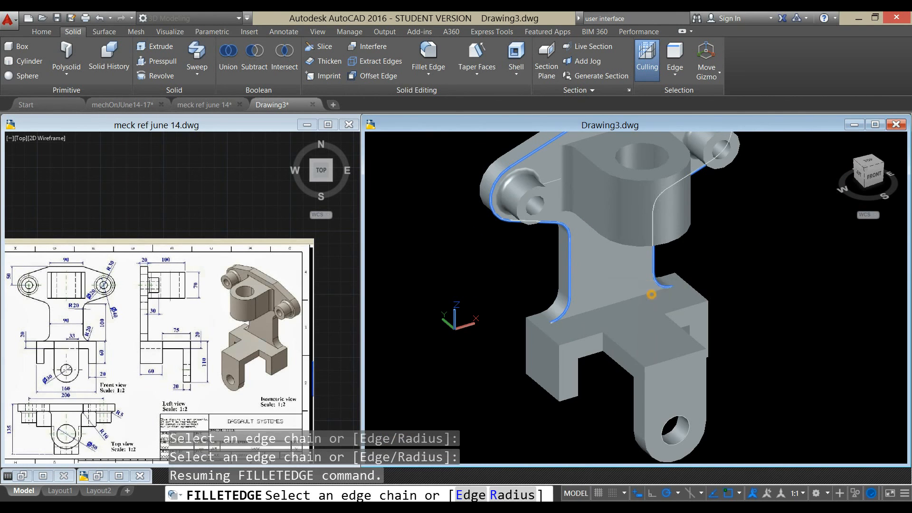
{"action": "left_click", "coordinate": [651, 294]}
{"action": "right_click", "coordinate": [714, 235]}
{"action": "left_click", "coordinate": [729, 242]}
{"action": "right_click", "coordinate": [734, 250]}
{"action": "left_click", "coordinate": [750, 254]}
Step: Fillet the four edges around the base block's left end face with a radius of 1, selecting them as edge chains
{"action": "right_click", "coordinate": [717, 234]}
{"action": "left_click", "coordinate": [750, 239]}
{"action": "middle_click_drag", "start_coordinate": [748, 260], "coordinate": [702, 258]}
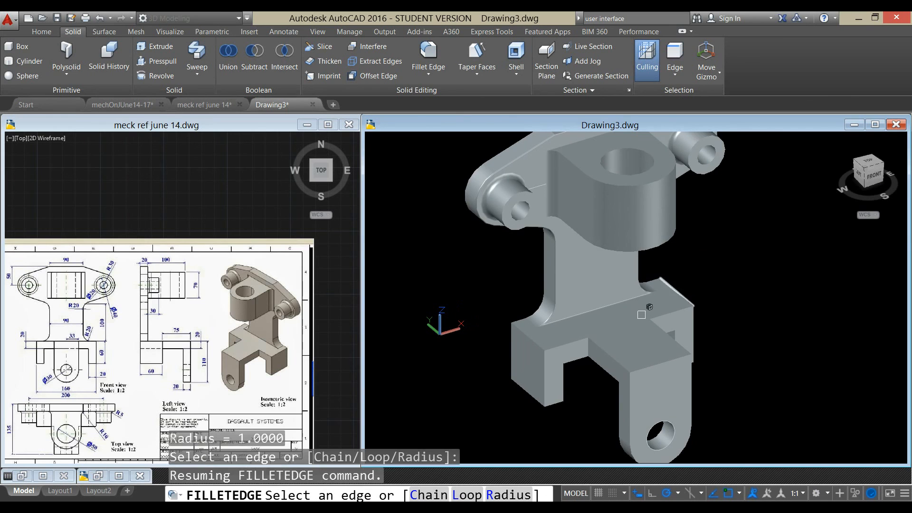
{"action": "left_click", "coordinate": [430, 495]}
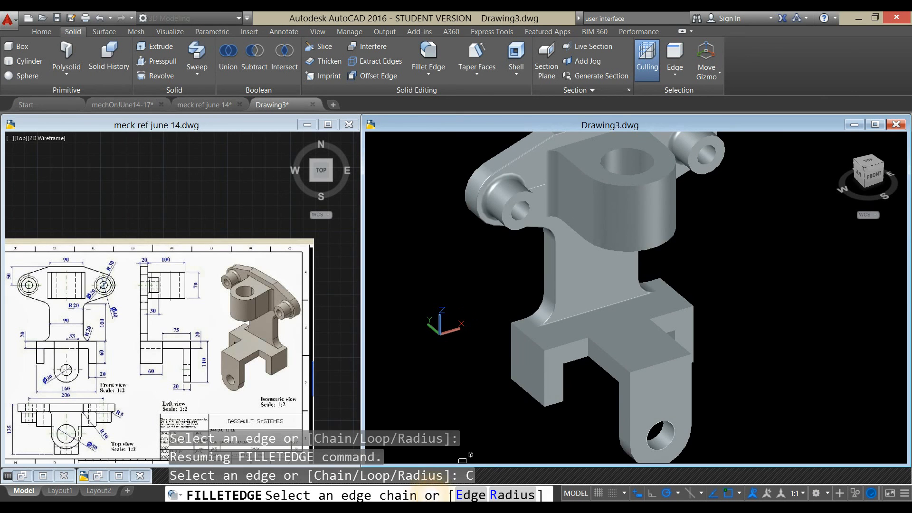
{"action": "left_click", "coordinate": [540, 384]}
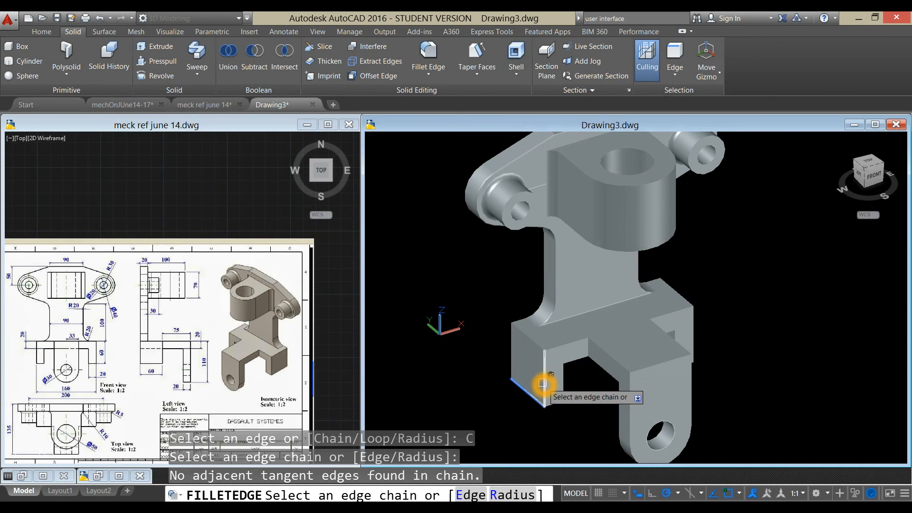
{"action": "left_click", "coordinate": [542, 382]}
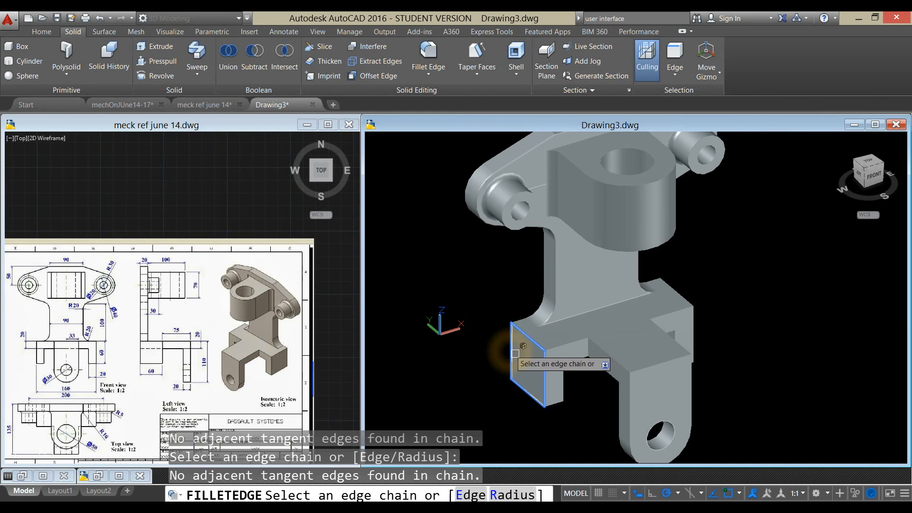
{"action": "right_click", "coordinate": [701, 295]}
{"action": "left_click", "coordinate": [717, 296]}
{"action": "right_click", "coordinate": [735, 297]}
{"action": "left_click", "coordinate": [735, 300]}
Step: Fillet the front edges of the base block's left leg and the adjoining side edges of the central arm with a radius of 1
{"action": "right_click", "coordinate": [733, 295]}
{"action": "left_click", "coordinate": [748, 301]}
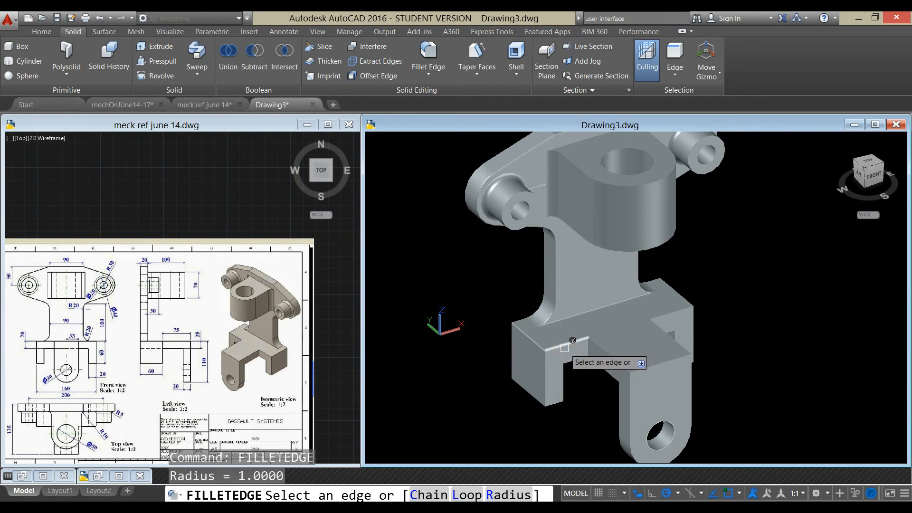
{"action": "left_click", "coordinate": [566, 350]}
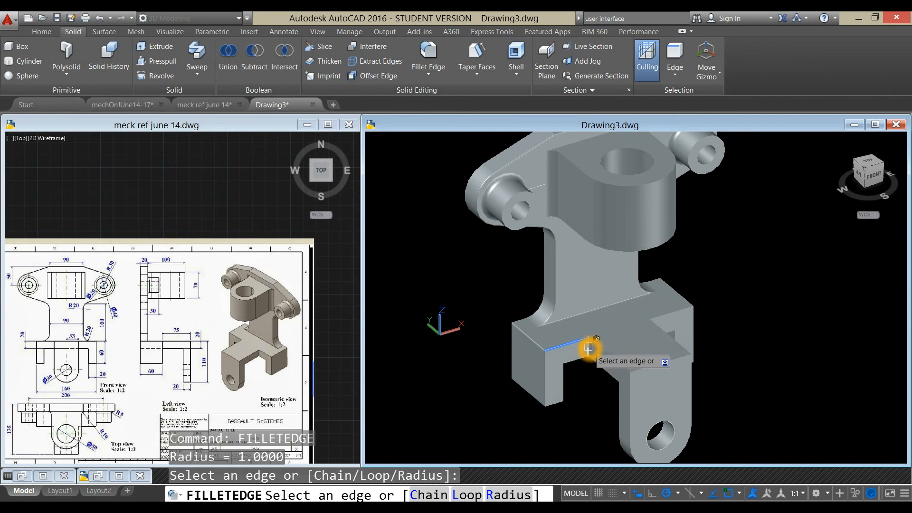
{"action": "left_click", "coordinate": [588, 347]}
{"action": "left_click", "coordinate": [581, 359]}
{"action": "left_click", "coordinate": [565, 376]}
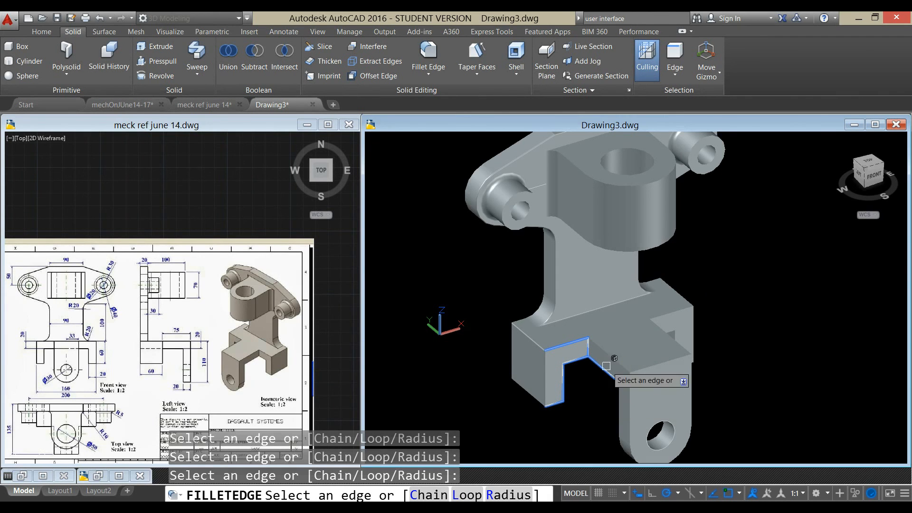
{"action": "left_click", "coordinate": [606, 350]}
{"action": "right_click", "coordinate": [729, 294]}
{"action": "left_click", "coordinate": [743, 299]}
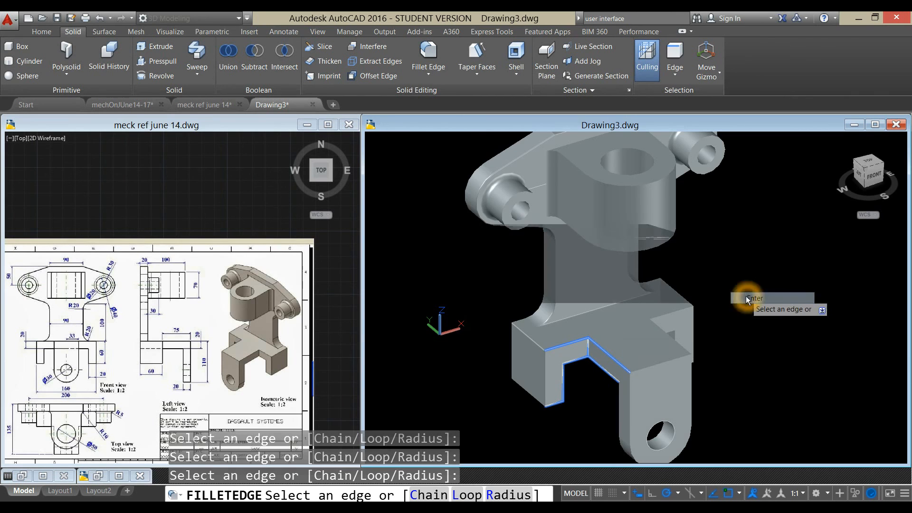
{"action": "right_click", "coordinate": [742, 297]}
{"action": "left_click", "coordinate": [761, 304]}
{"action": "middle_click_drag", "start_coordinate": [728, 319], "coordinate": [694, 294]}
{"action": "scroll", "coordinate": [536, 352], "scroll_direction": "up", "scroll_amount": 3}
{"action": "scroll", "coordinate": [569, 352], "scroll_direction": "down", "scroll_amount": 2}
{"action": "middle_click_drag", "start_coordinate": [565, 352], "coordinate": [590, 350], "text": "shift"}
{"action": "left_click", "coordinate": [429, 58]}
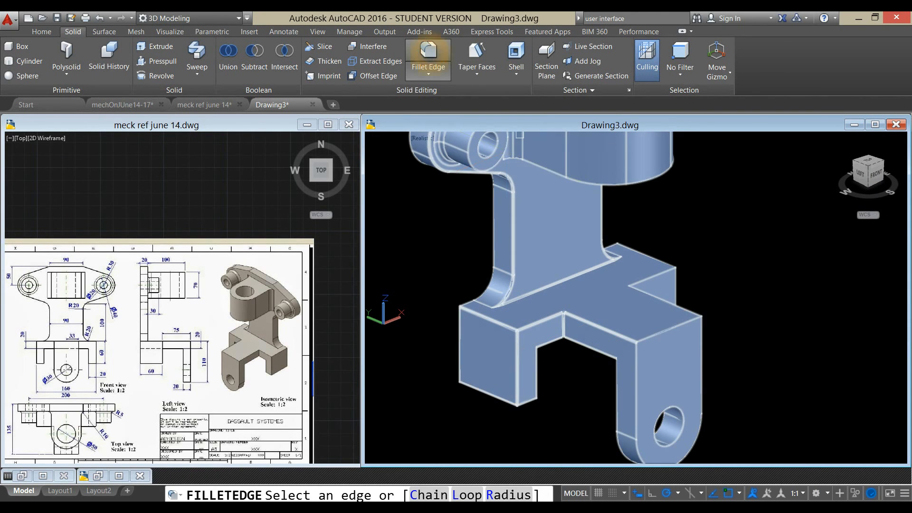
{"action": "left_click", "coordinate": [499, 494]}
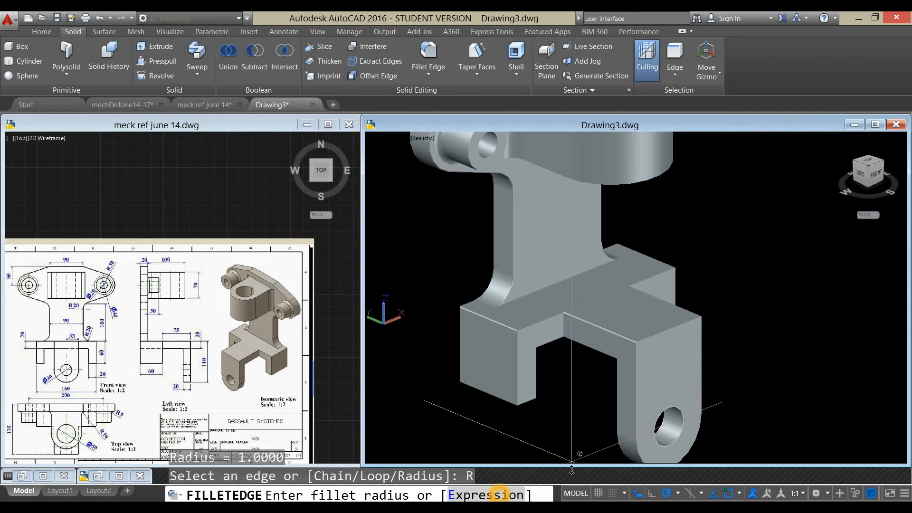
{"action": "right_click", "coordinate": [734, 357]}
{"action": "left_click", "coordinate": [755, 368]}
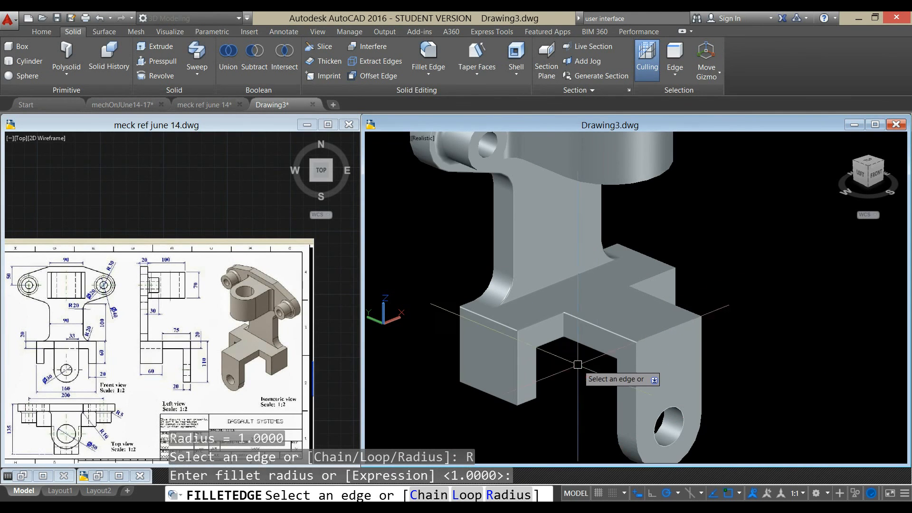
{"action": "key", "text": "Escape"}
Step: Fillet the front face outline of the central arm's holed lug with a radius of 1, selecting it as an edge chain
{"action": "left_click", "coordinate": [429, 56]}
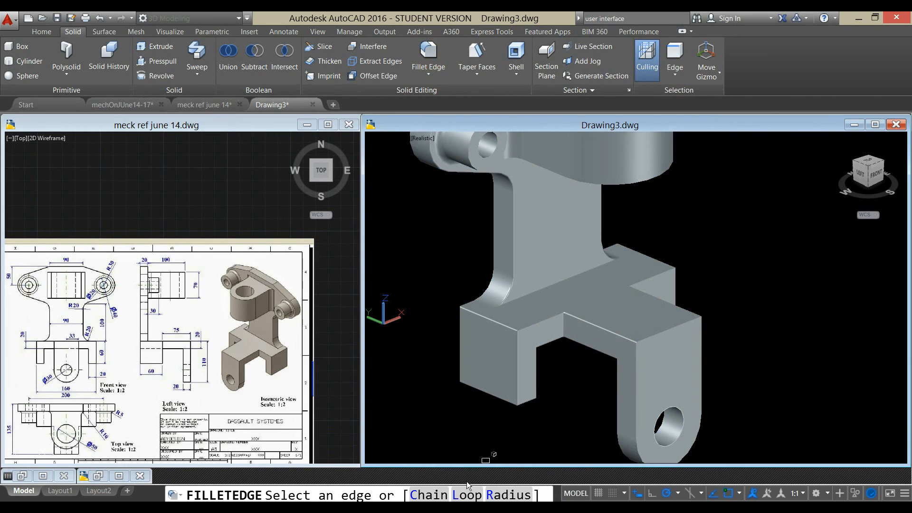
{"action": "left_click", "coordinate": [518, 495]}
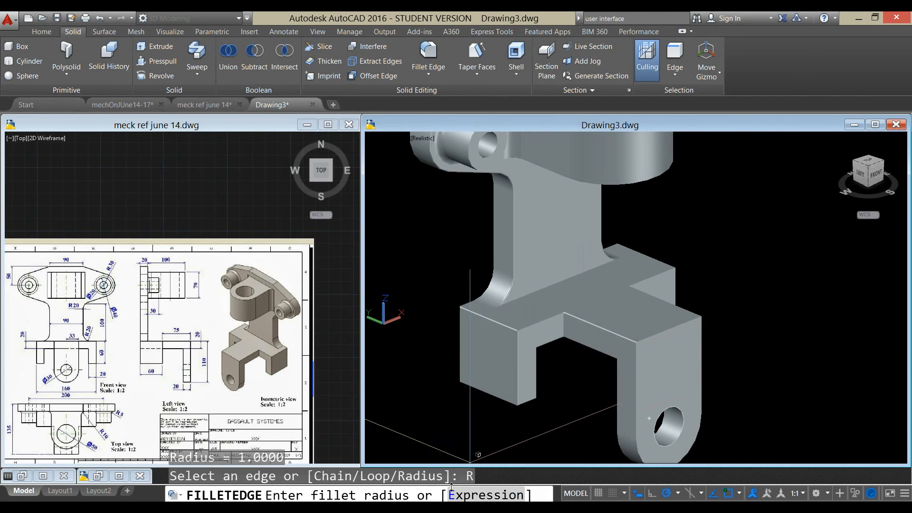
{"action": "right_click", "coordinate": [758, 284]}
{"action": "left_click", "coordinate": [770, 288]}
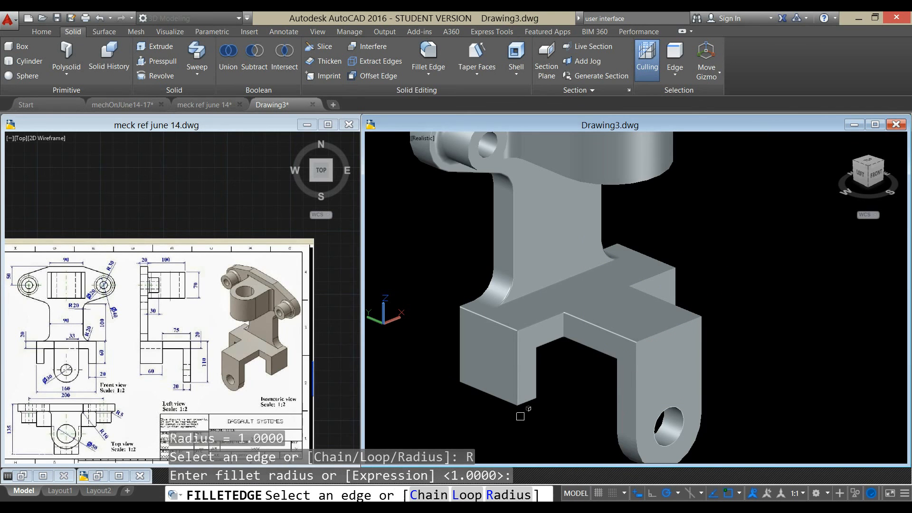
{"action": "left_click", "coordinate": [419, 494]}
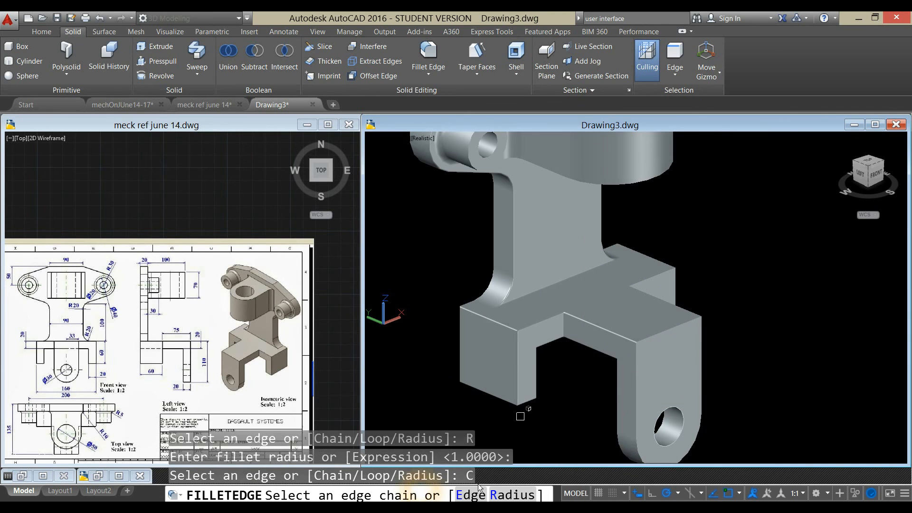
{"action": "left_click", "coordinate": [635, 373]}
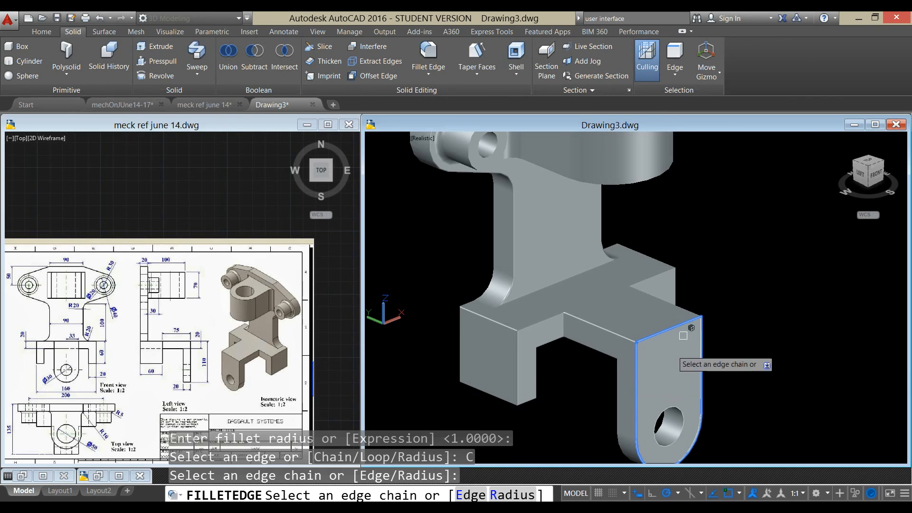
{"action": "right_click", "coordinate": [706, 289]}
{"action": "left_click", "coordinate": [724, 299]}
{"action": "right_click", "coordinate": [724, 300]}
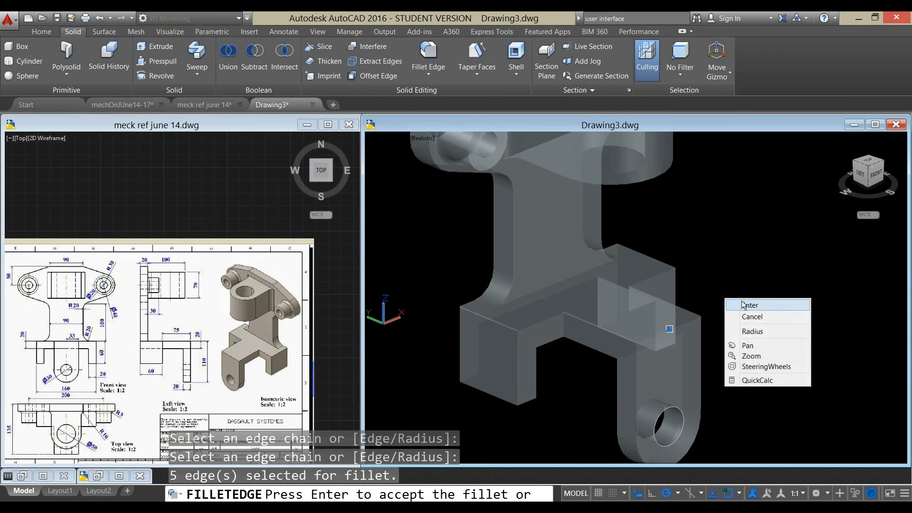
{"action": "left_click", "coordinate": [735, 303]}
Step: Fillet the rear left outline edge of the holed lug with a radius of 1, selecting it as an edge chain
{"action": "right_click", "coordinate": [723, 283]}
{"action": "left_click", "coordinate": [738, 289]}
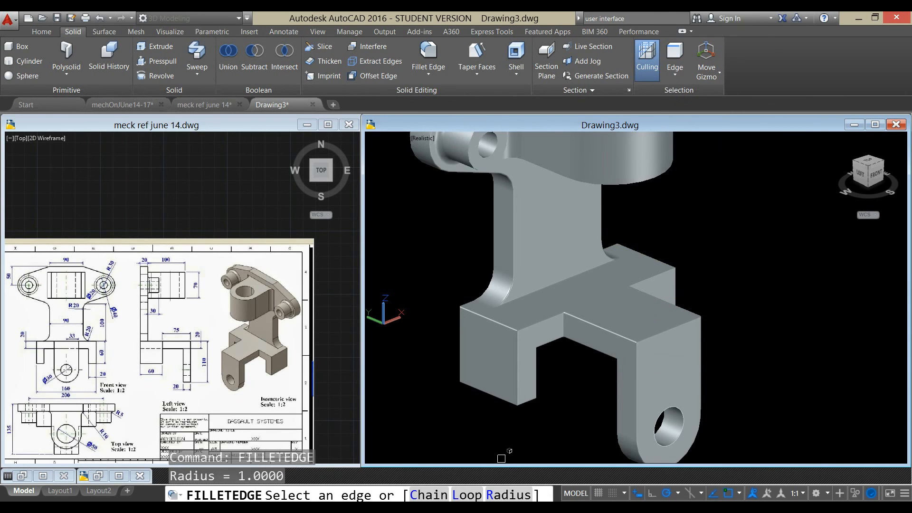
{"action": "left_click", "coordinate": [429, 495]}
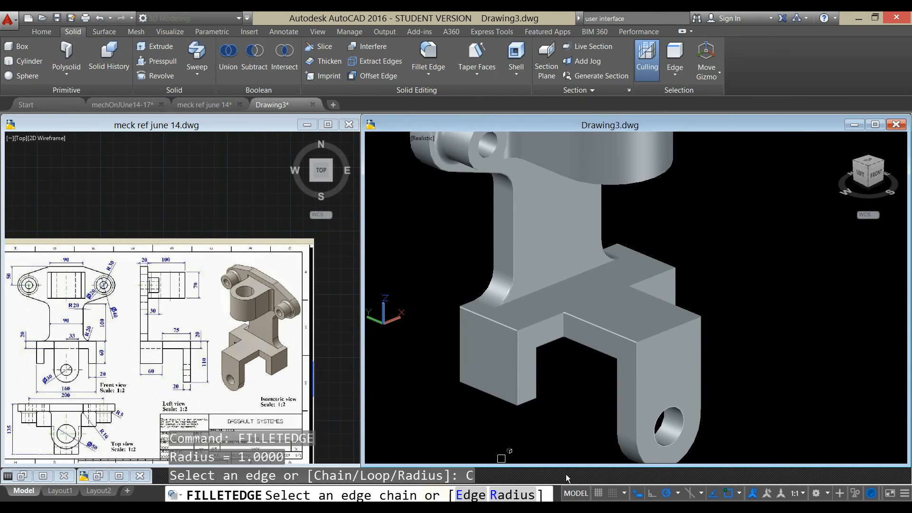
{"action": "left_click", "coordinate": [619, 404]}
{"action": "right_click", "coordinate": [722, 323]}
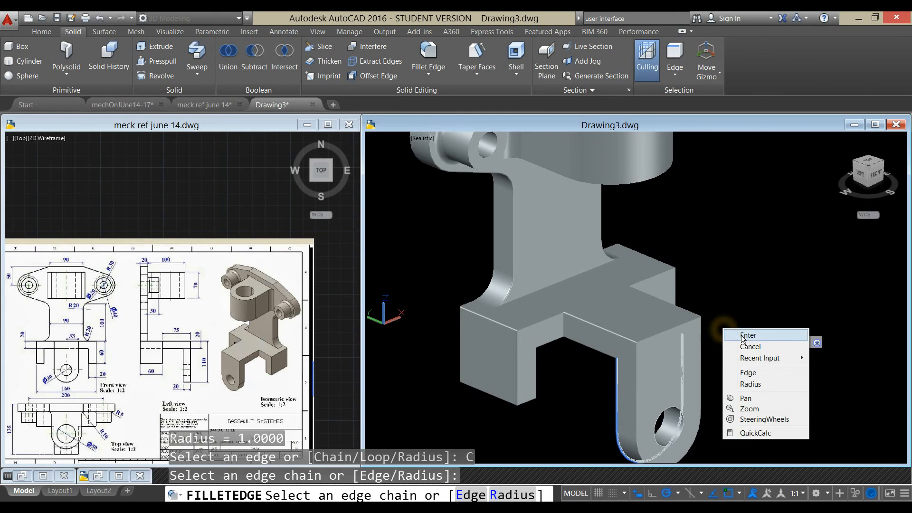
{"action": "left_click", "coordinate": [740, 330]}
{"action": "right_click", "coordinate": [742, 338]}
{"action": "left_click", "coordinate": [758, 342]}
Step: Try to fillet the lug's rear right edge, the arm's lower edge and the right leg's inner and bottom front edges as chains
{"action": "middle_click_drag", "start_coordinate": [759, 337], "coordinate": [617, 335], "text": "shift"}
{"action": "middle_click_drag", "start_coordinate": [708, 378], "coordinate": [541, 323]}
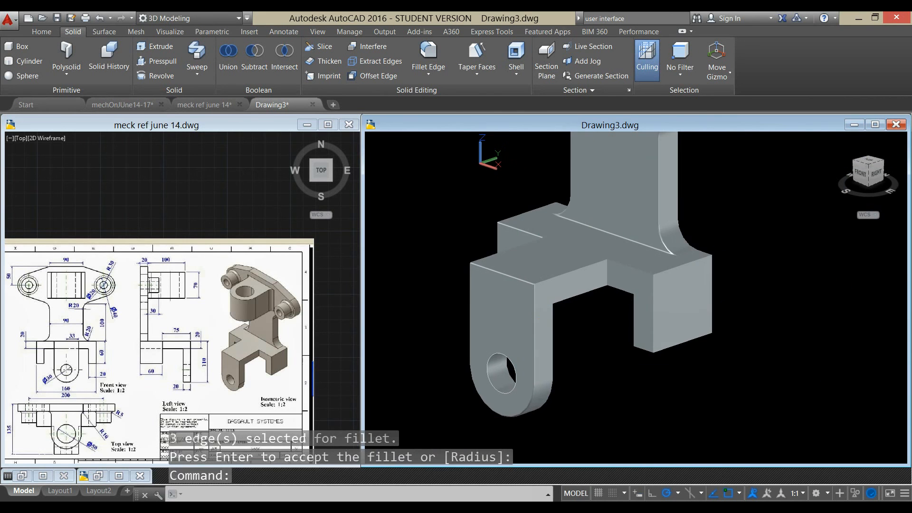
{"action": "right_click", "coordinate": [576, 345]}
{"action": "left_click", "coordinate": [609, 171]}
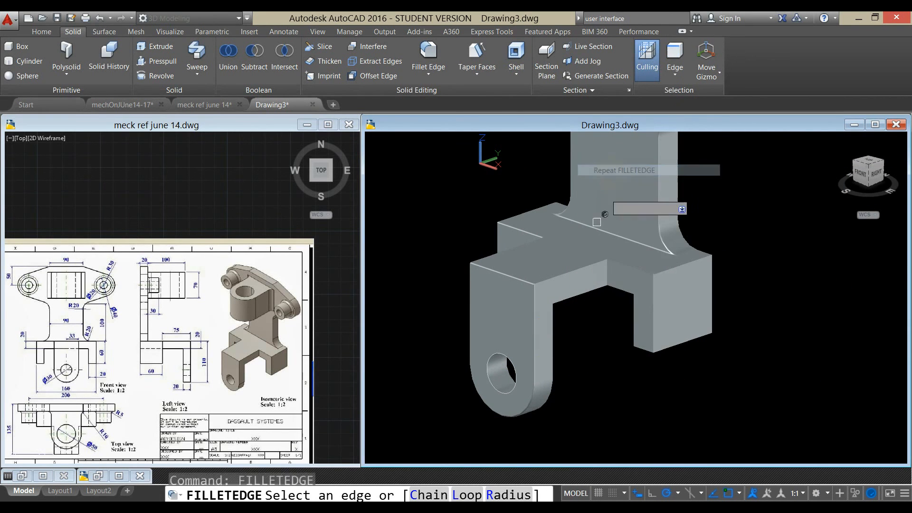
{"action": "left_click", "coordinate": [435, 495]}
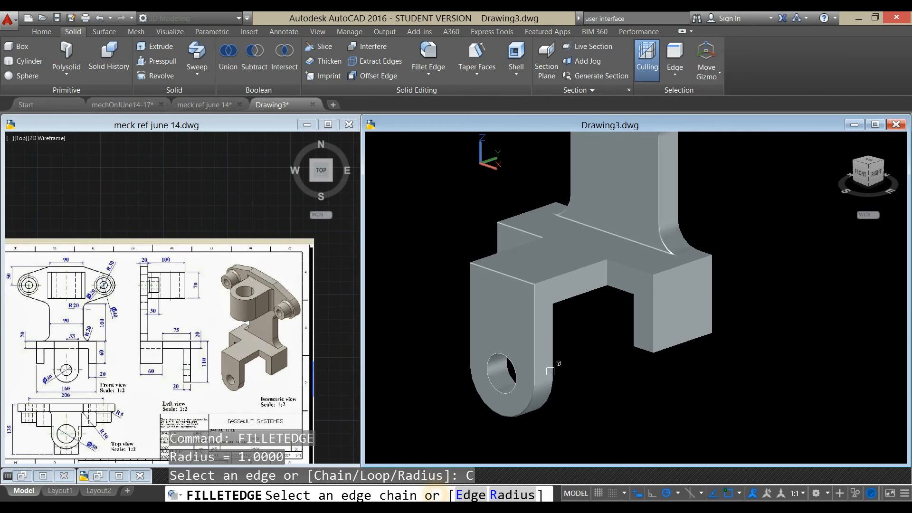
{"action": "left_click", "coordinate": [551, 322]}
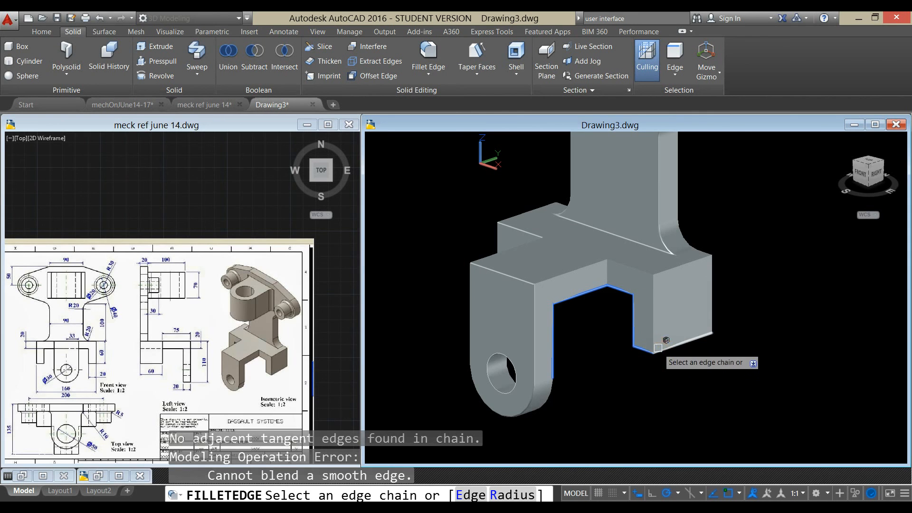
{"action": "right_click", "coordinate": [606, 366]}
{"action": "left_click", "coordinate": [614, 370]}
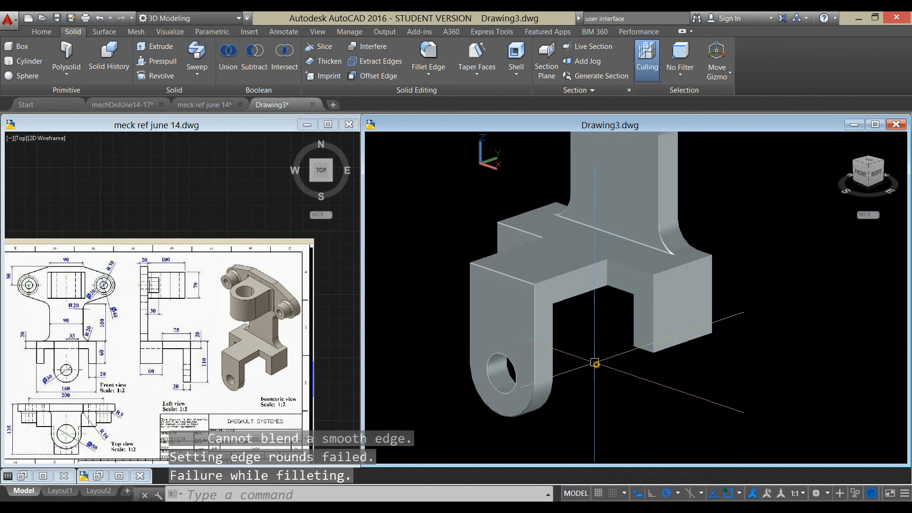
Step: Fillet the edges around the base block's right end face and the right leg's bottom front edge with a radius of 1, selecting edge chains
{"action": "right_click", "coordinate": [595, 363]}
{"action": "left_click", "coordinate": [627, 187]}
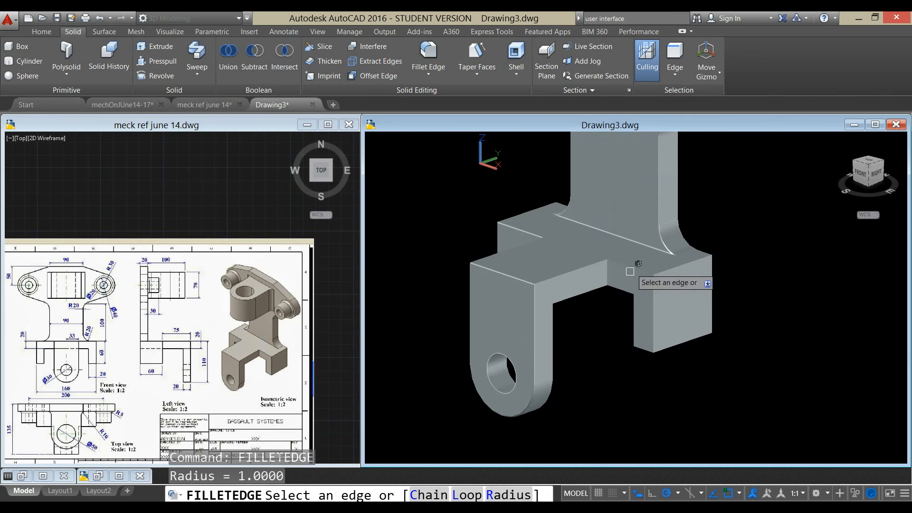
{"action": "left_click", "coordinate": [429, 495]}
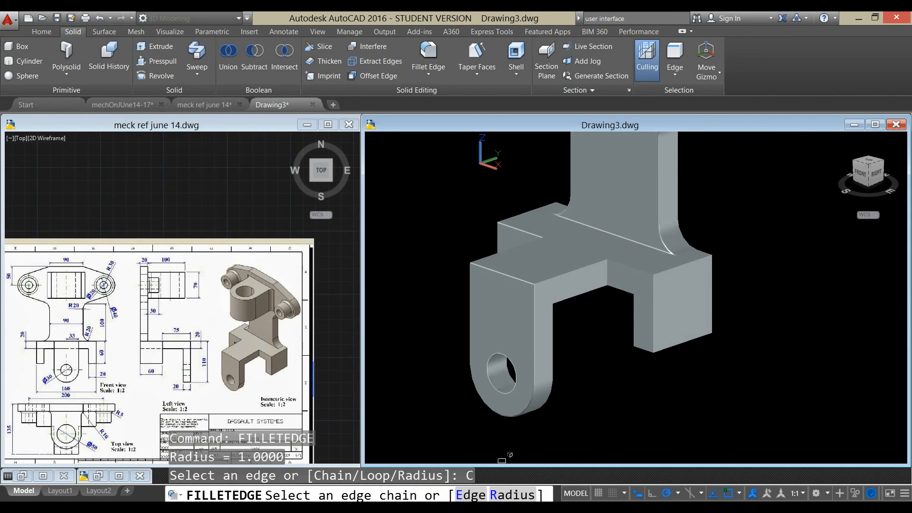
{"action": "left_click", "coordinate": [680, 343]}
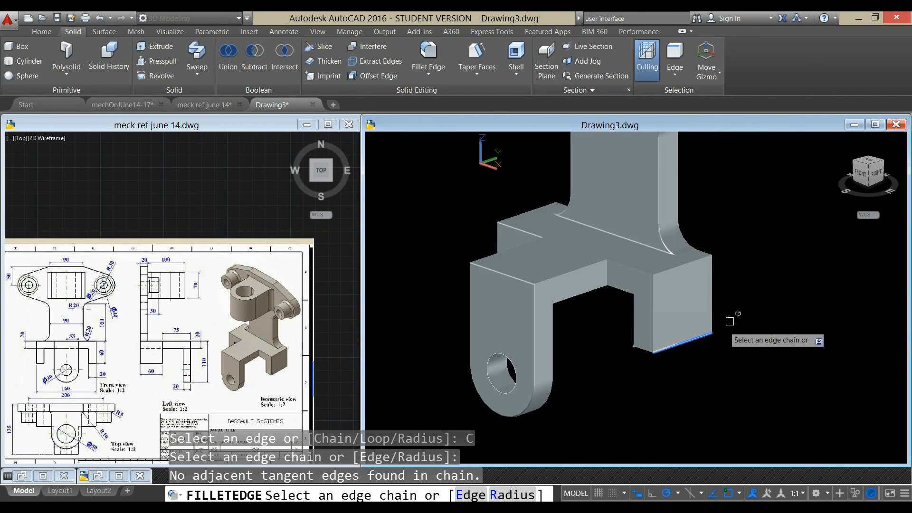
{"action": "left_click", "coordinate": [646, 352]}
{"action": "left_click", "coordinate": [653, 319]}
{"action": "left_click", "coordinate": [687, 266]}
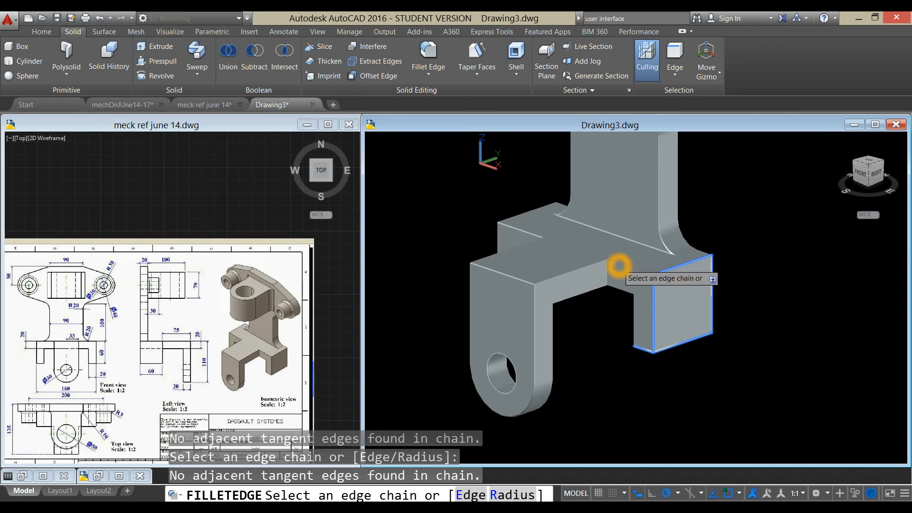
{"action": "right_click", "coordinate": [683, 267]}
{"action": "left_click", "coordinate": [702, 278]}
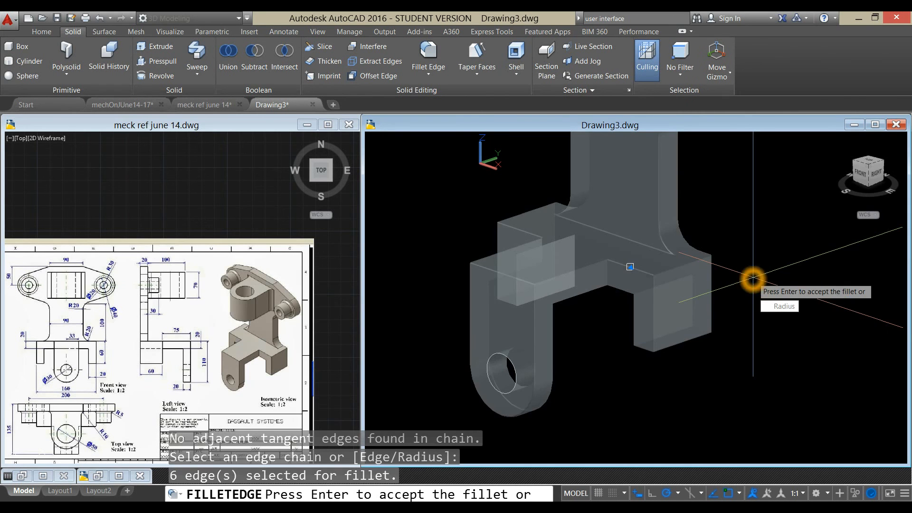
{"action": "right_click", "coordinate": [752, 278]}
{"action": "left_click", "coordinate": [819, 285]}
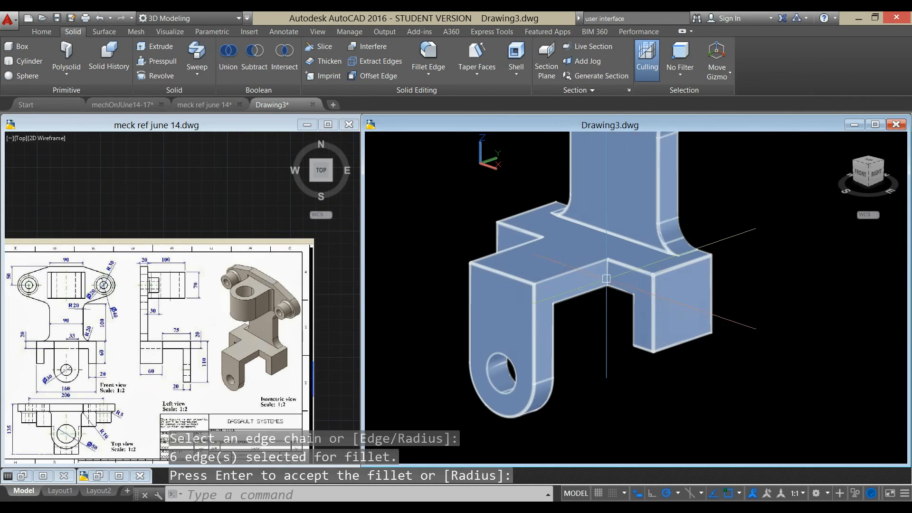
Step: Fillet the two front edges of the opening beside the right leg, underside and inner vertical, with a radius of 1
{"action": "right_click", "coordinate": [601, 326]}
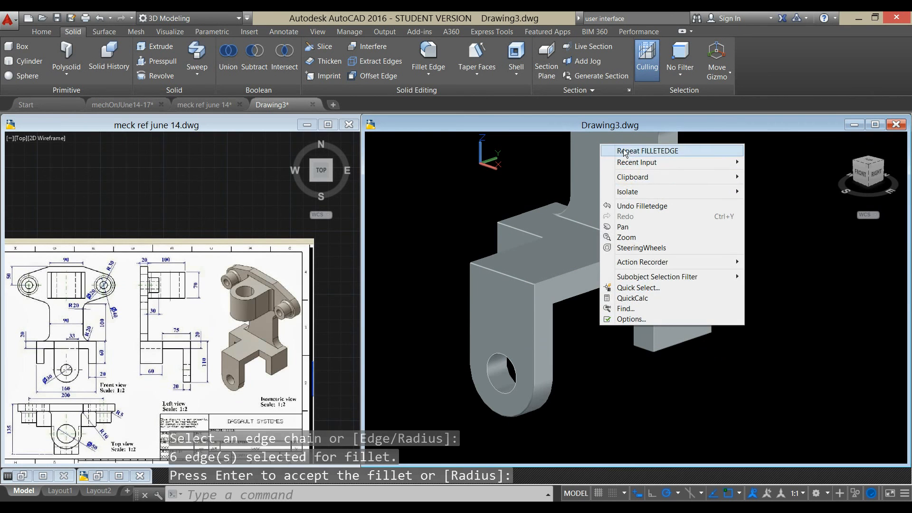
{"action": "left_click", "coordinate": [627, 151]}
{"action": "right_click", "coordinate": [597, 321]}
{"action": "left_click", "coordinate": [612, 326]}
{"action": "scroll", "coordinate": [601, 296], "scroll_direction": "up", "scroll_amount": 3}
{"action": "scroll", "coordinate": [601, 295], "scroll_direction": "up", "scroll_amount": 2}
{"action": "middle_click_drag", "start_coordinate": [601, 295], "coordinate": [665, 303], "text": "shift"}
{"action": "right_click", "coordinate": [603, 352]}
{"action": "left_click", "coordinate": [641, 179]}
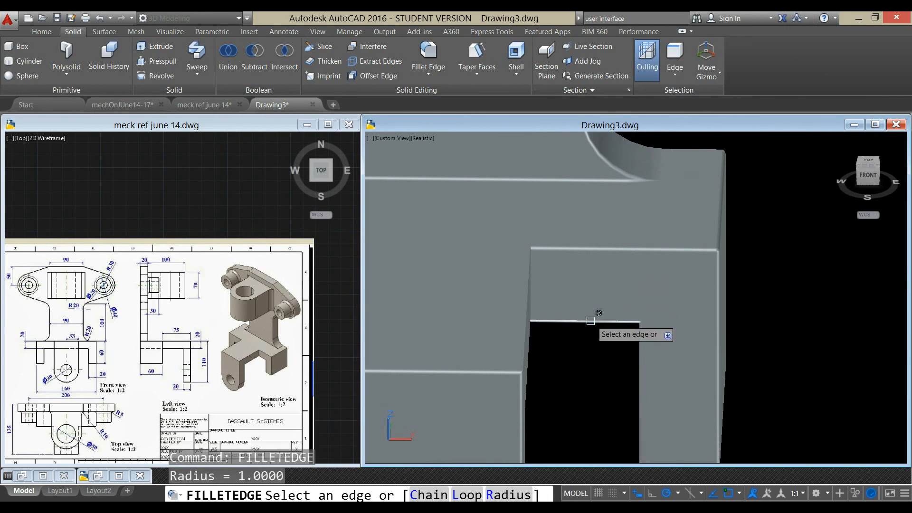
{"action": "left_click", "coordinate": [639, 345]}
{"action": "right_click", "coordinate": [599, 359]}
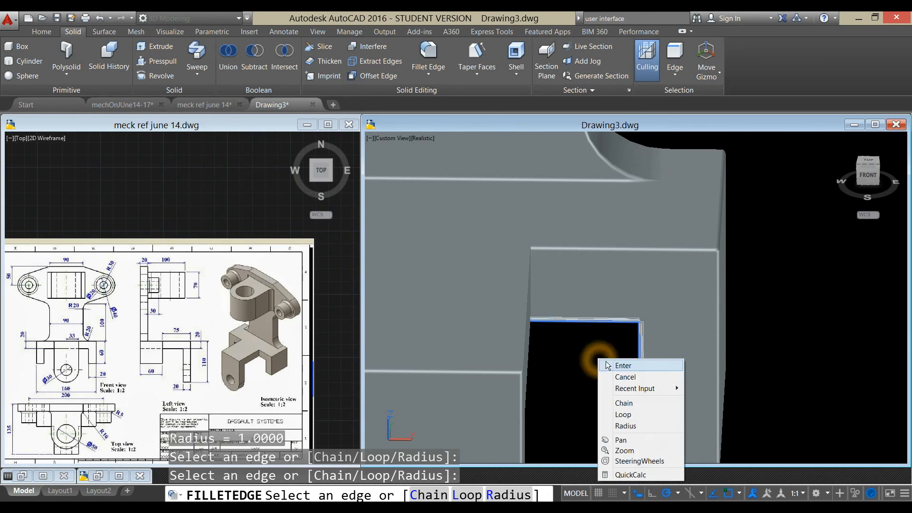
{"action": "left_click", "coordinate": [613, 364]}
{"action": "right_click", "coordinate": [597, 359]}
{"action": "left_click", "coordinate": [614, 365]}
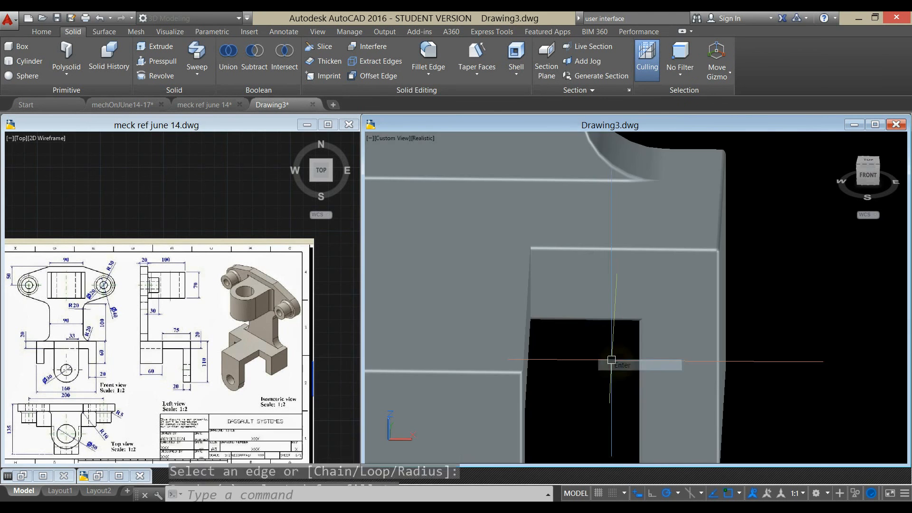
Step: Fillet the top and bottom outline edges of the large bored boss with a radius of 1, selecting them as edge chains
{"action": "scroll", "coordinate": [592, 360], "scroll_direction": "down", "scroll_amount": 5}
{"action": "middle_click_drag", "start_coordinate": [593, 360], "coordinate": [649, 348], "text": "shift"}
{"action": "key", "text": "Return"}
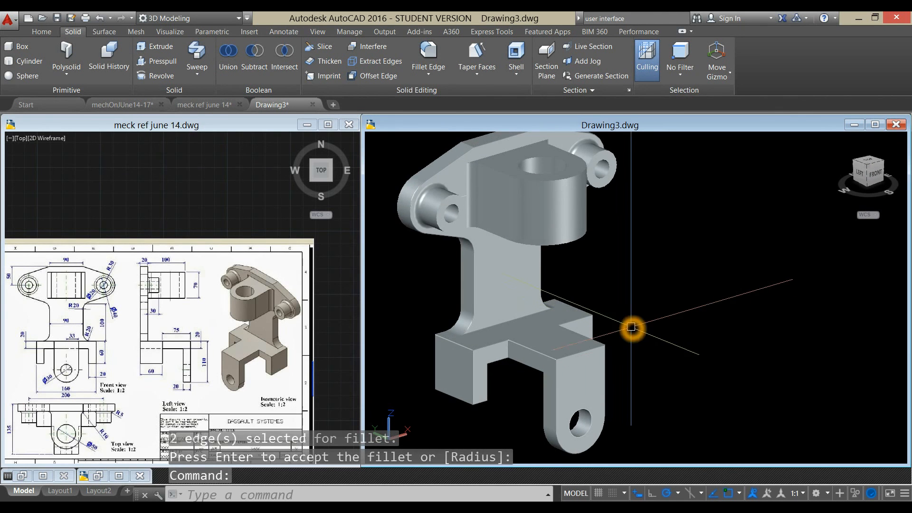
{"action": "right_click", "coordinate": [613, 268]}
{"action": "left_click", "coordinate": [631, 278]}
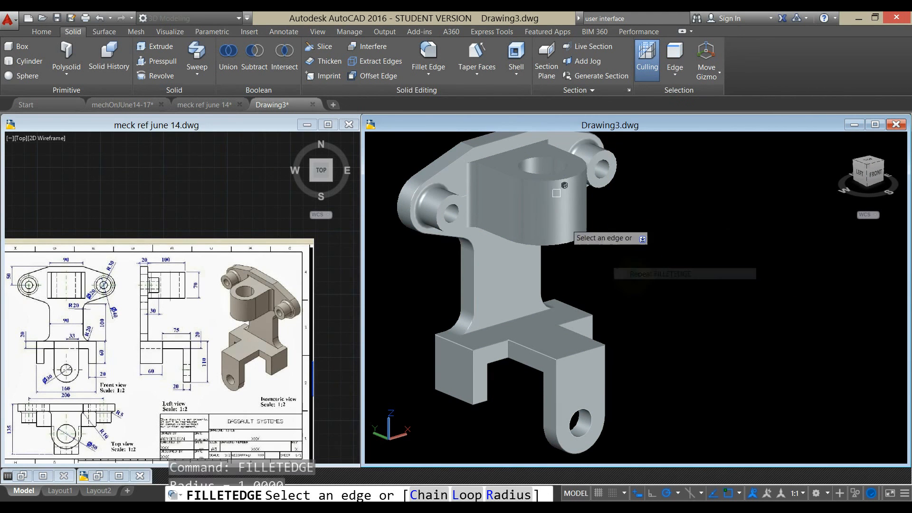
{"action": "left_click", "coordinate": [446, 494]}
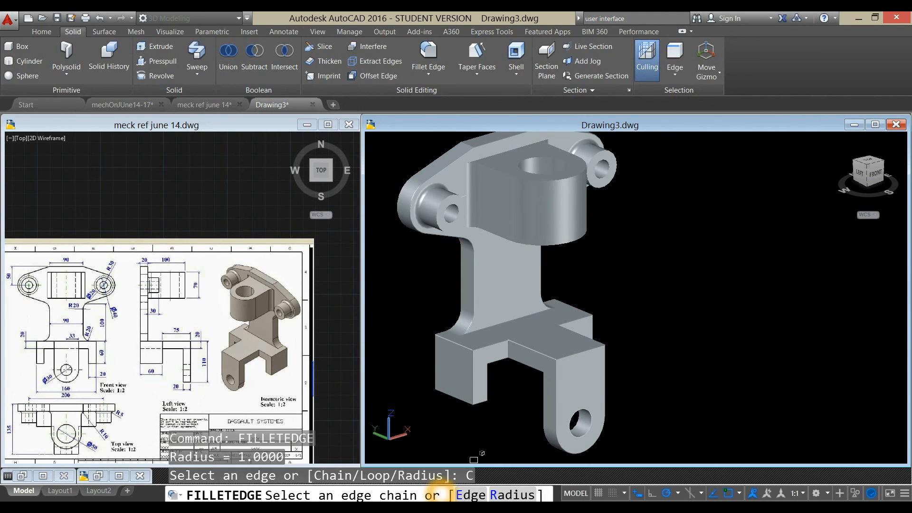
{"action": "left_click", "coordinate": [584, 243]}
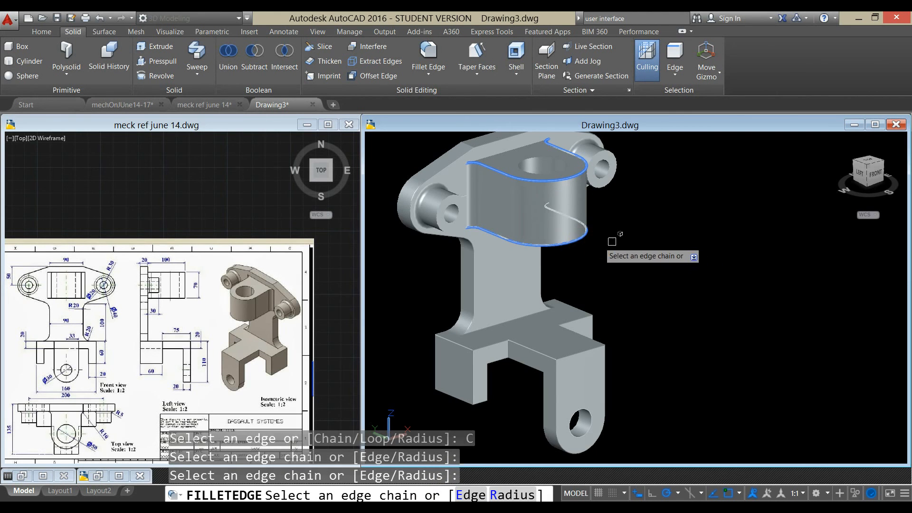
{"action": "right_click", "coordinate": [638, 243]}
{"action": "left_click", "coordinate": [647, 246]}
{"action": "right_click", "coordinate": [646, 247]}
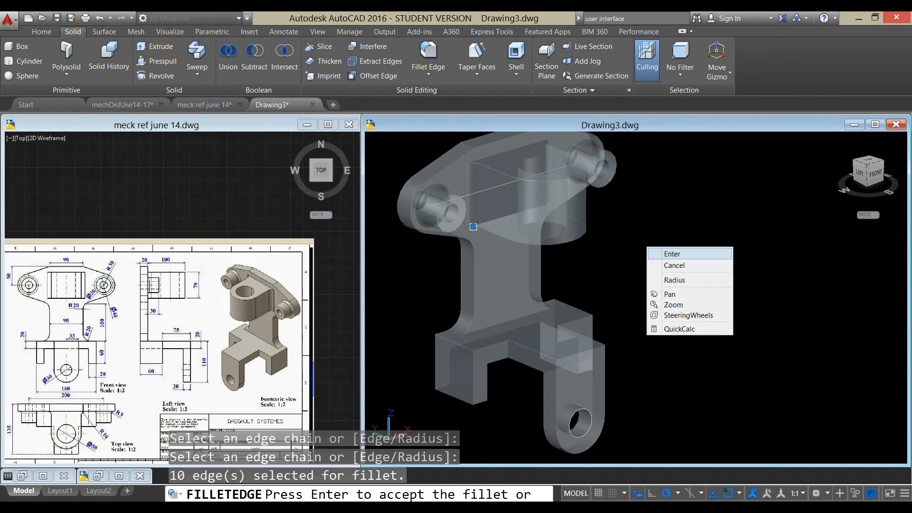
{"action": "left_click", "coordinate": [661, 253]}
Step: Close the reference drawing meck ref june 14.dwg and maximize the window of Drawing3.dwg
{"action": "middle_click_drag", "start_coordinate": [661, 253], "coordinate": [636, 262], "text": "shift"}
{"action": "scroll", "coordinate": [545, 307], "scroll_direction": "up", "scroll_amount": 2}
{"action": "scroll", "coordinate": [545, 307], "scroll_direction": "down", "scroll_amount": 4}
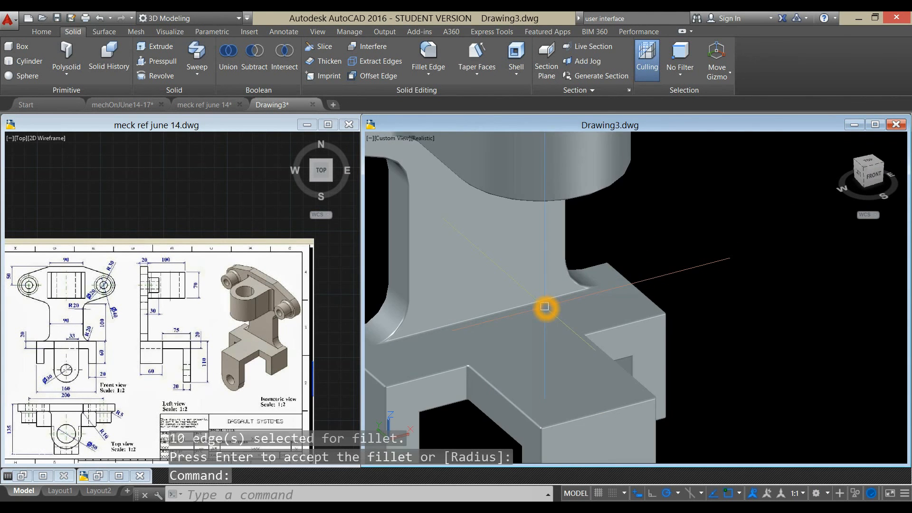
{"action": "scroll", "coordinate": [575, 232], "scroll_direction": "up", "scroll_amount": 1}
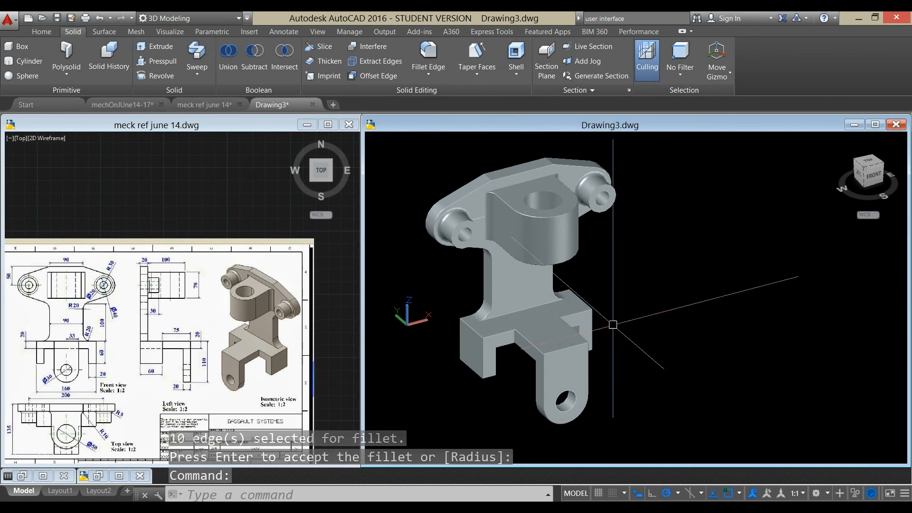
{"action": "left_click", "coordinate": [349, 125]}
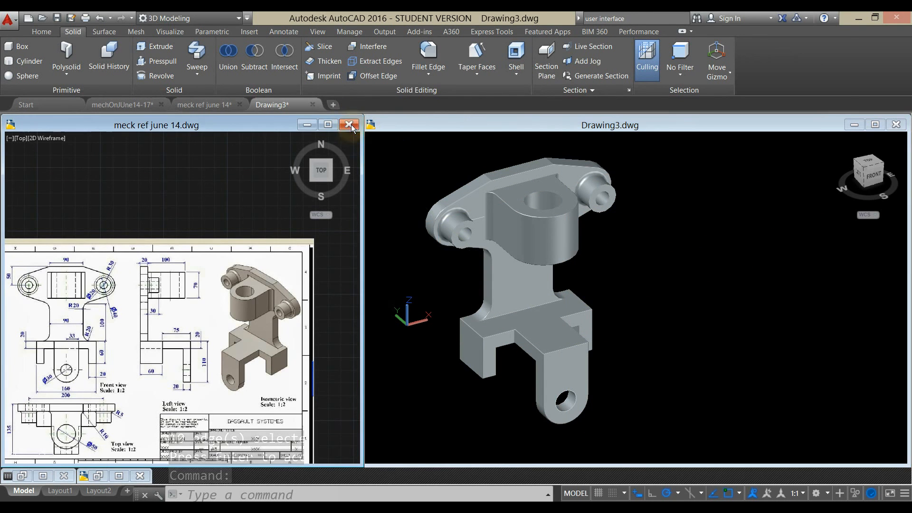
{"action": "left_click", "coordinate": [520, 291]}
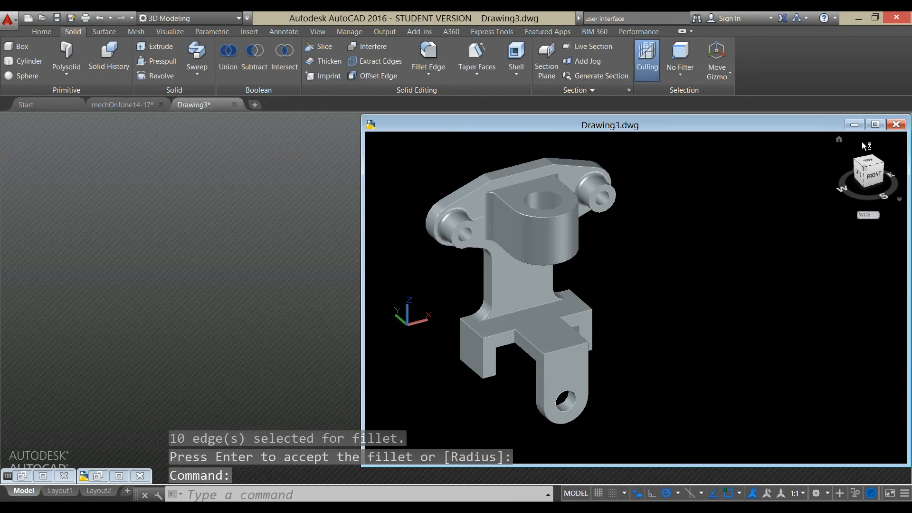
{"action": "left_click", "coordinate": [875, 125]}
Step: Open the Materials Browser with the MATERIALS command
{"action": "mouse_move", "coordinate": [436, 317]}
{"action": "middle_mouse_down"}
{"action": "mouse_move", "coordinate": [455, 317]}
{"action": "mouse_move", "coordinate": [447, 320]}
{"action": "middle_mouse_up"}
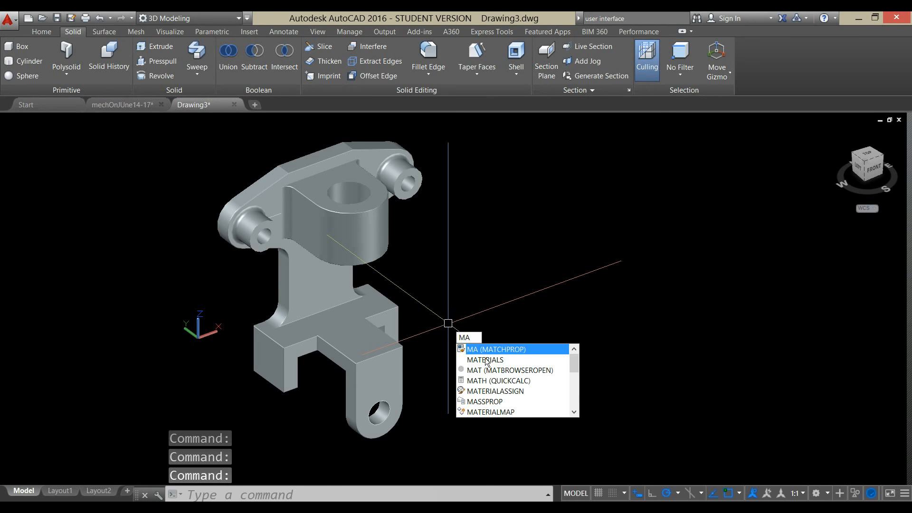
{"action": "left_click", "coordinate": [487, 360]}
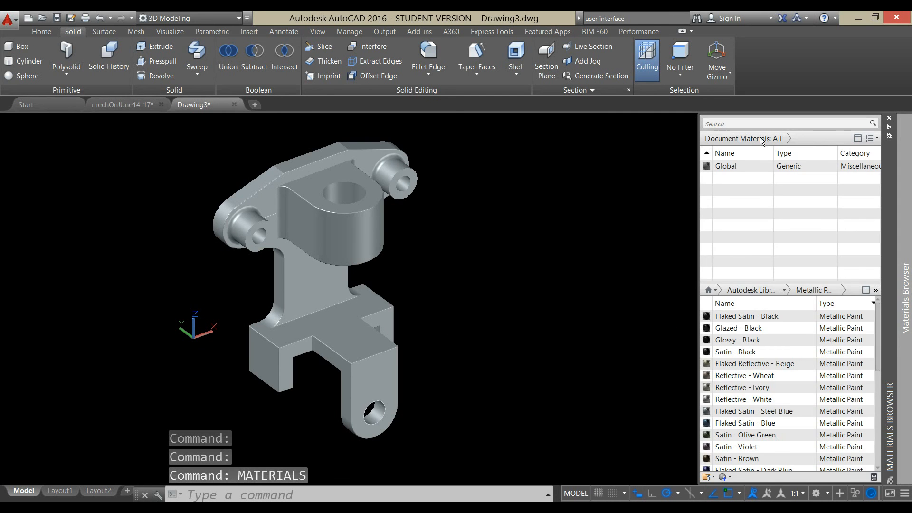
Step: Reposition the Materials Browser palette and apply the Reflective - Ivory metallic paint to the bracket solid
{"action": "left_click_drag", "start_coordinate": [887, 161], "coordinate": [813, 163]}
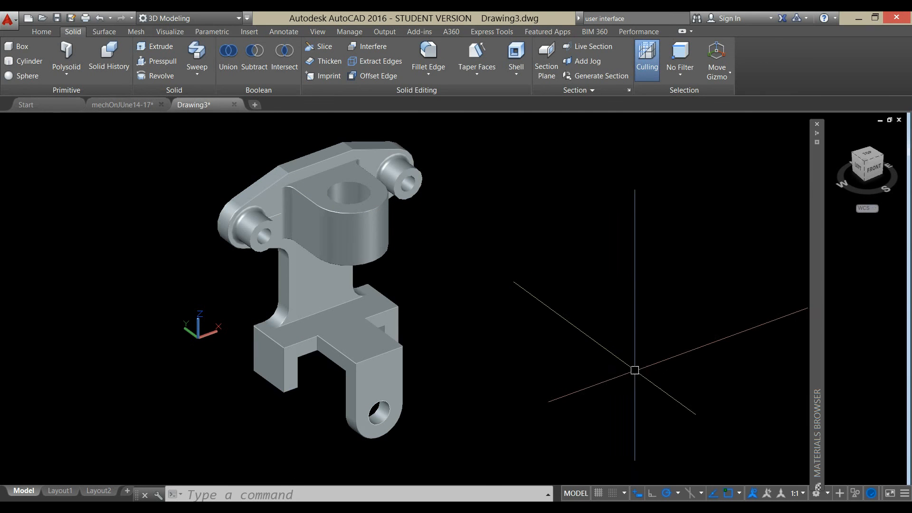
{"action": "left_click", "coordinate": [816, 137]}
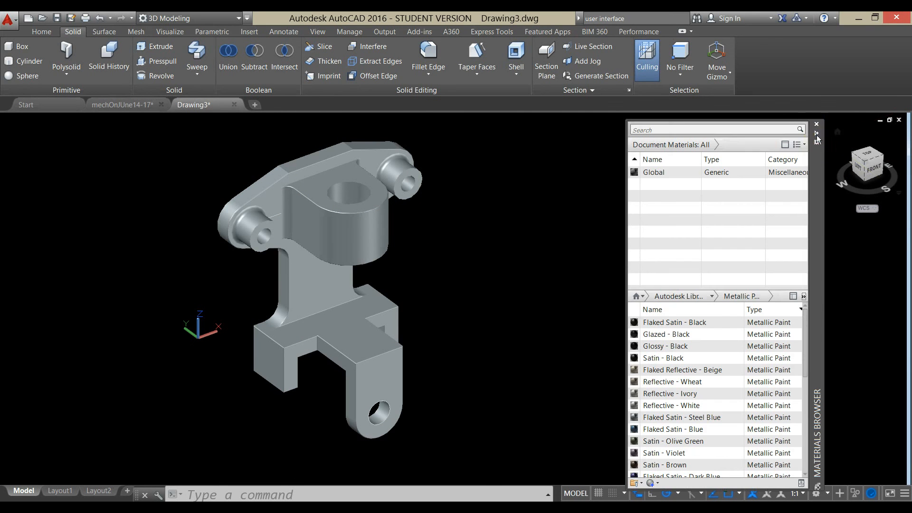
{"action": "left_click", "coordinate": [816, 142]}
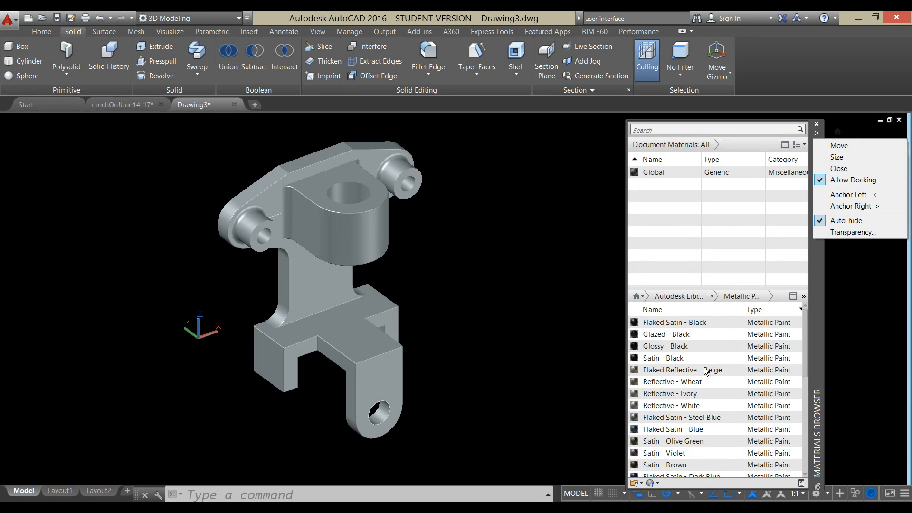
{"action": "left_click", "coordinate": [674, 396]}
{"action": "left_click_drag", "start_coordinate": [365, 328], "coordinate": [363, 324]}
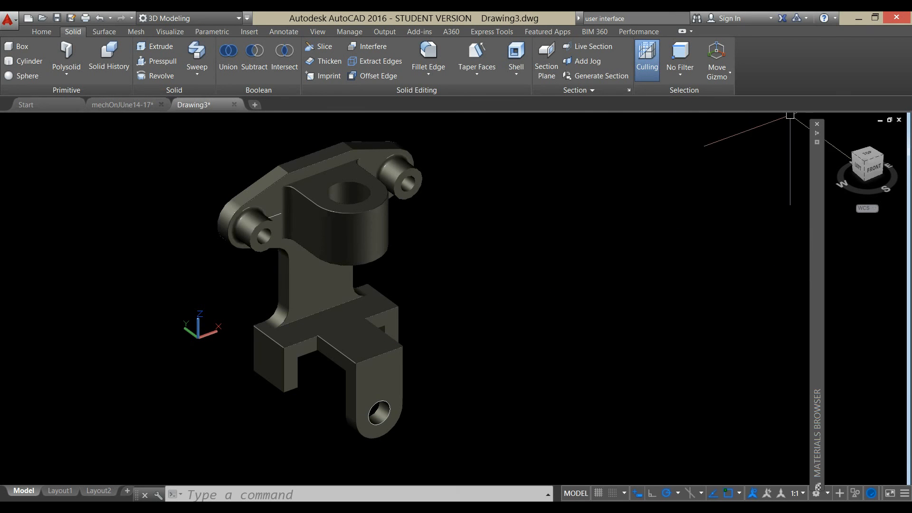
{"action": "middle_click_drag", "start_coordinate": [402, 256], "coordinate": [508, 247], "text": "shift"}
{"action": "scroll", "coordinate": [514, 230], "scroll_direction": "up", "scroll_amount": 2}
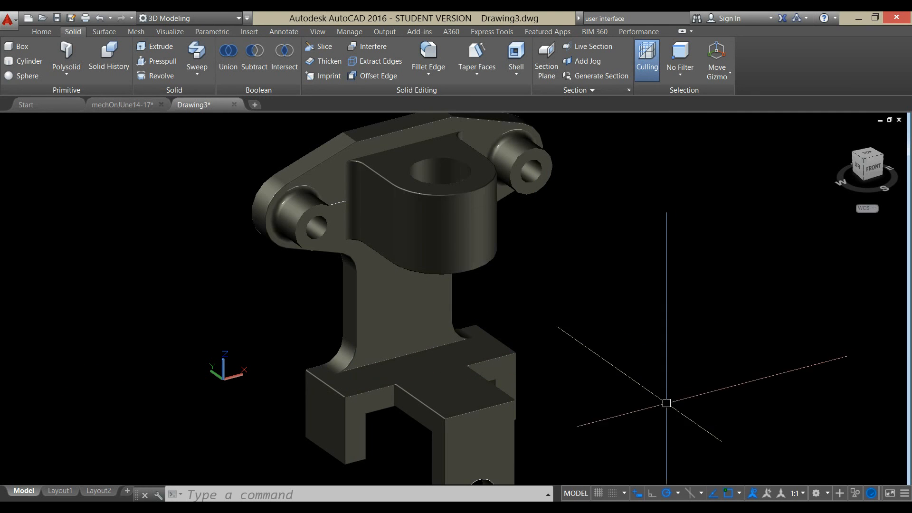
{"action": "left_click", "coordinate": [828, 508]}
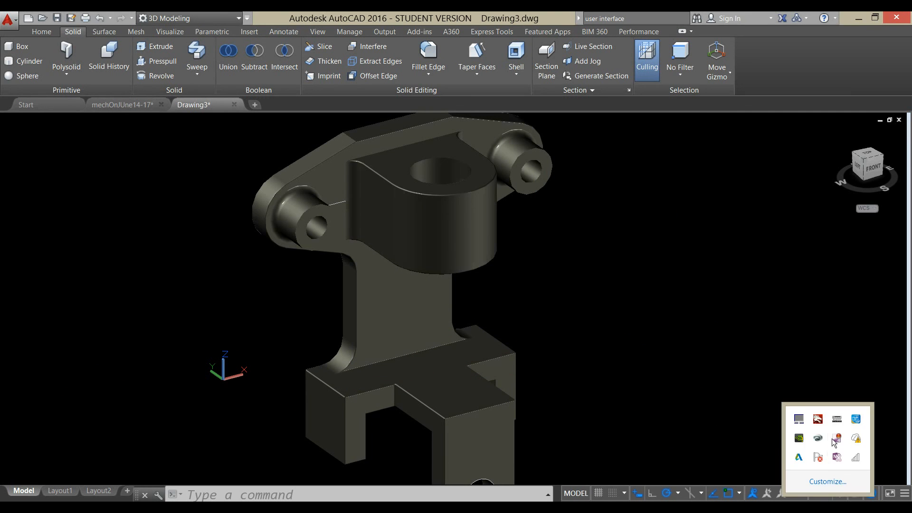